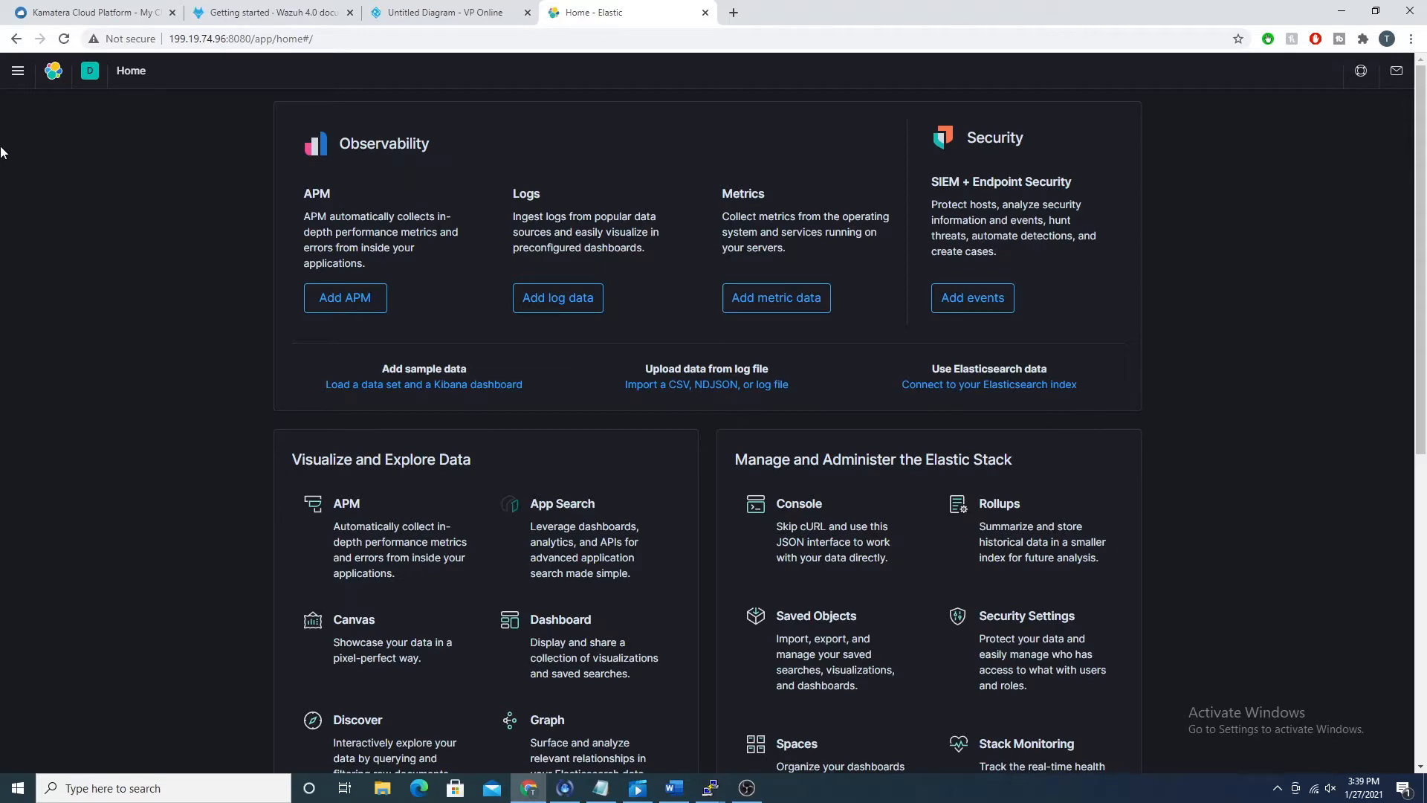
Step: Open the main navigation of the Kibana home page
left_click(17, 71)
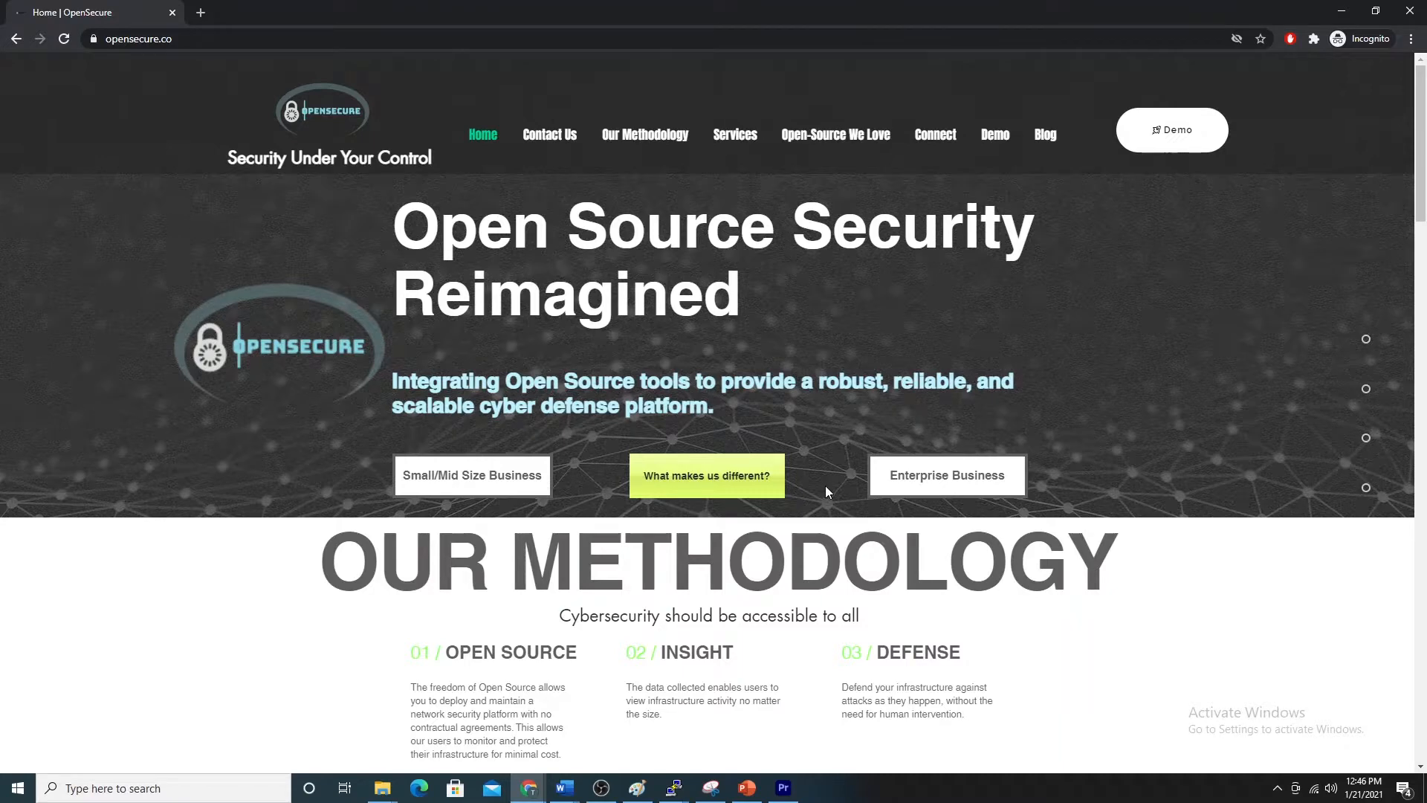
Step: Look through the OpenSecure home page's methodology and services sections, and open the demo
scroll(825, 487, "down", 3)
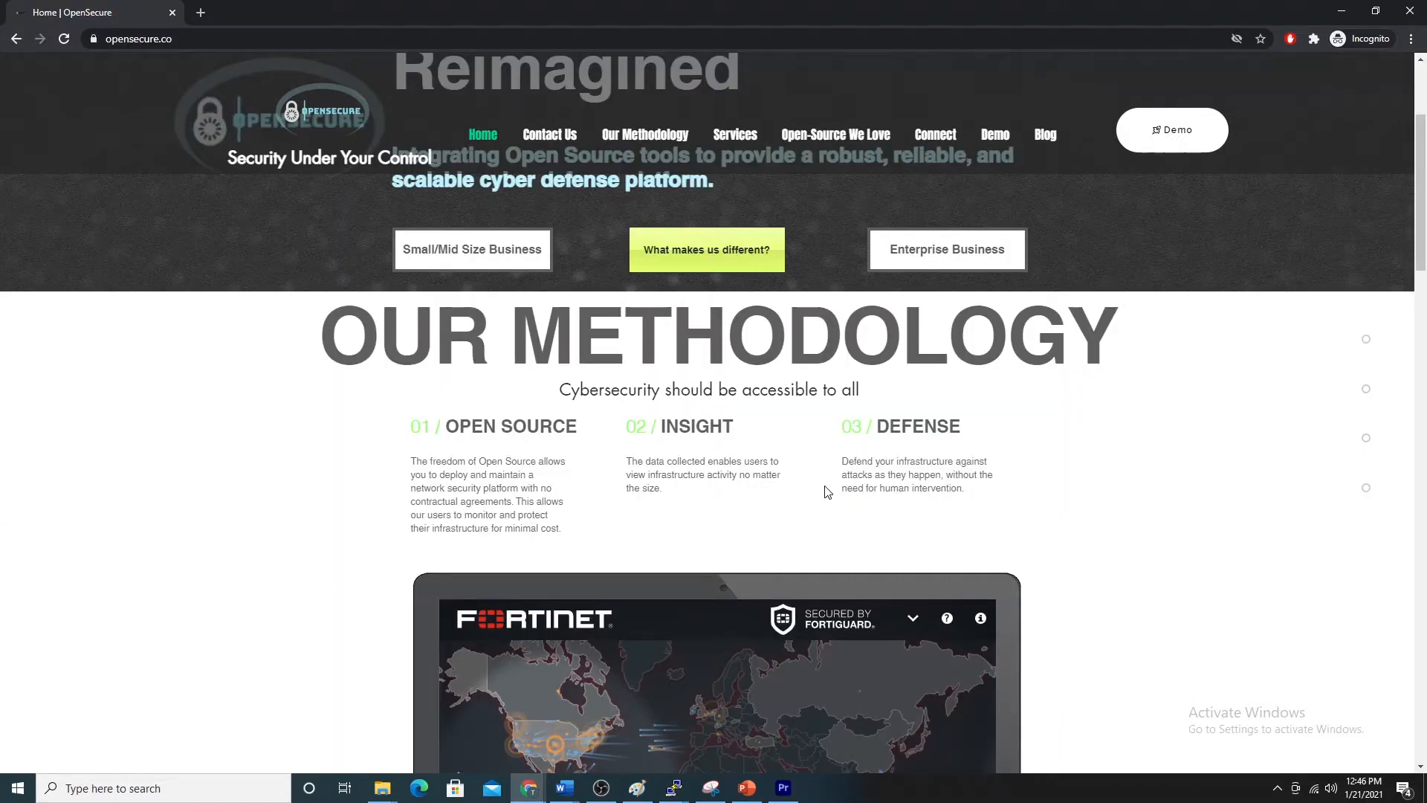
scroll(826, 492, "down", 8)
scroll(826, 487, "down", 1)
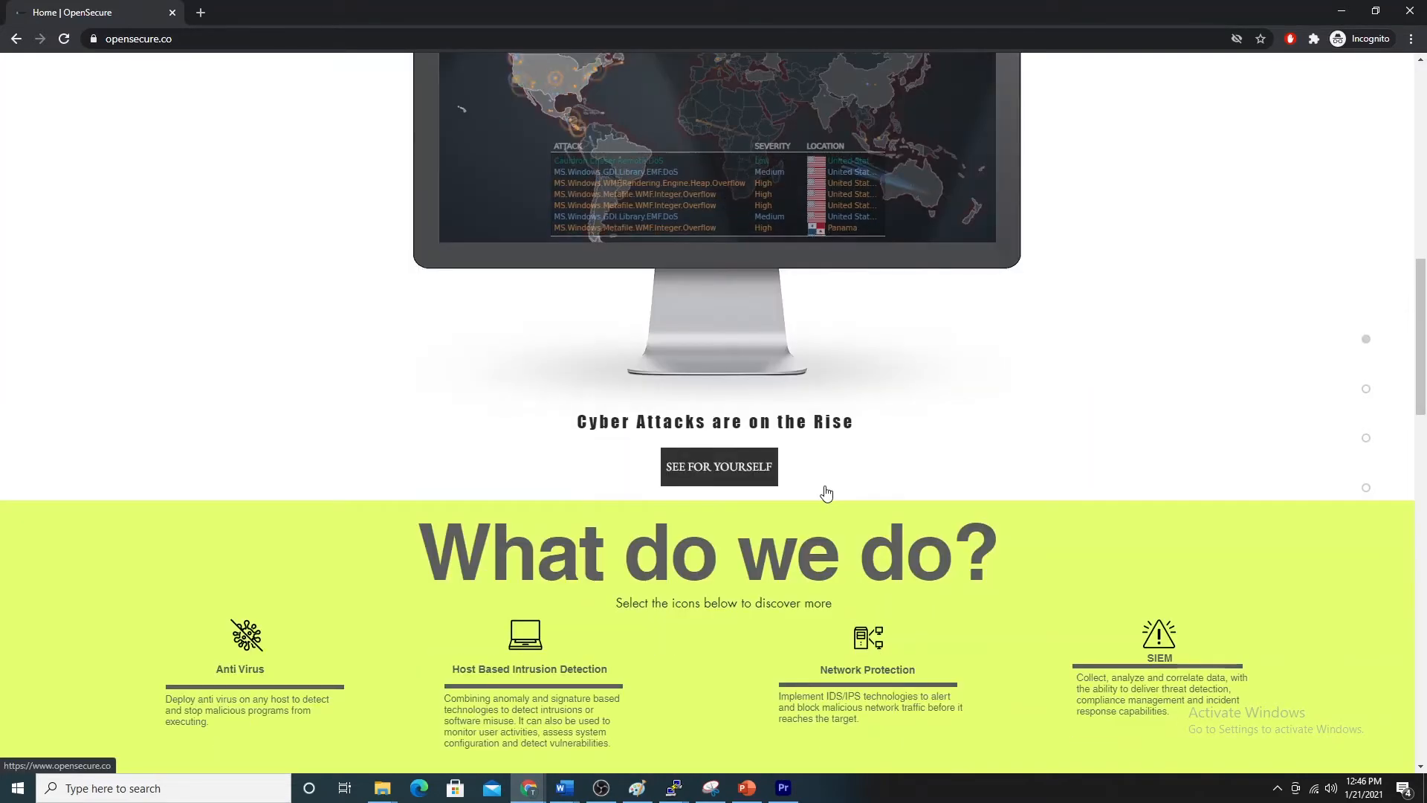
scroll(826, 492, "down", 1)
left_click(1164, 139)
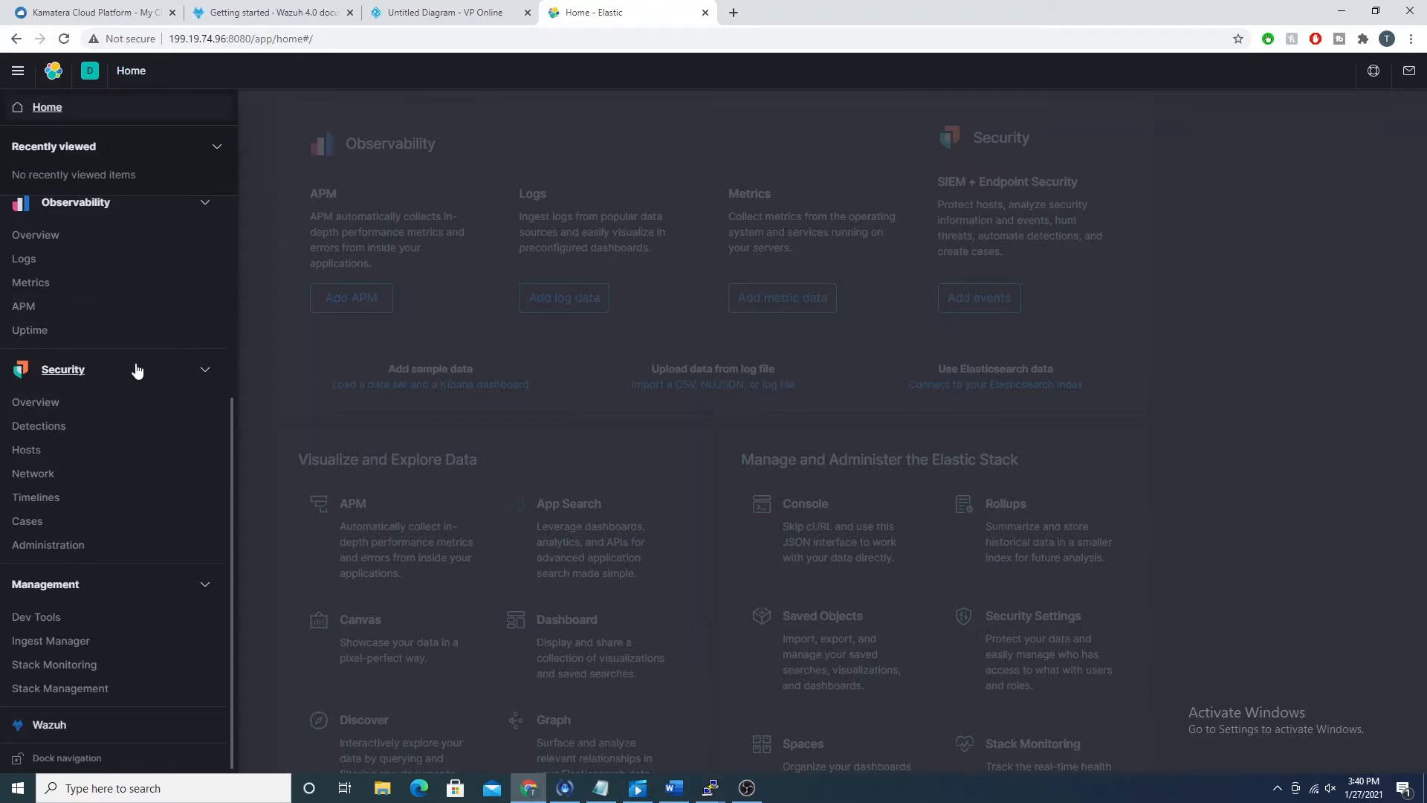
Step: Collapse the Management, Security, Observability and Enterprise Search groups in the Kibana navigation
left_click(110, 591)
scroll(97, 446, "up", 1)
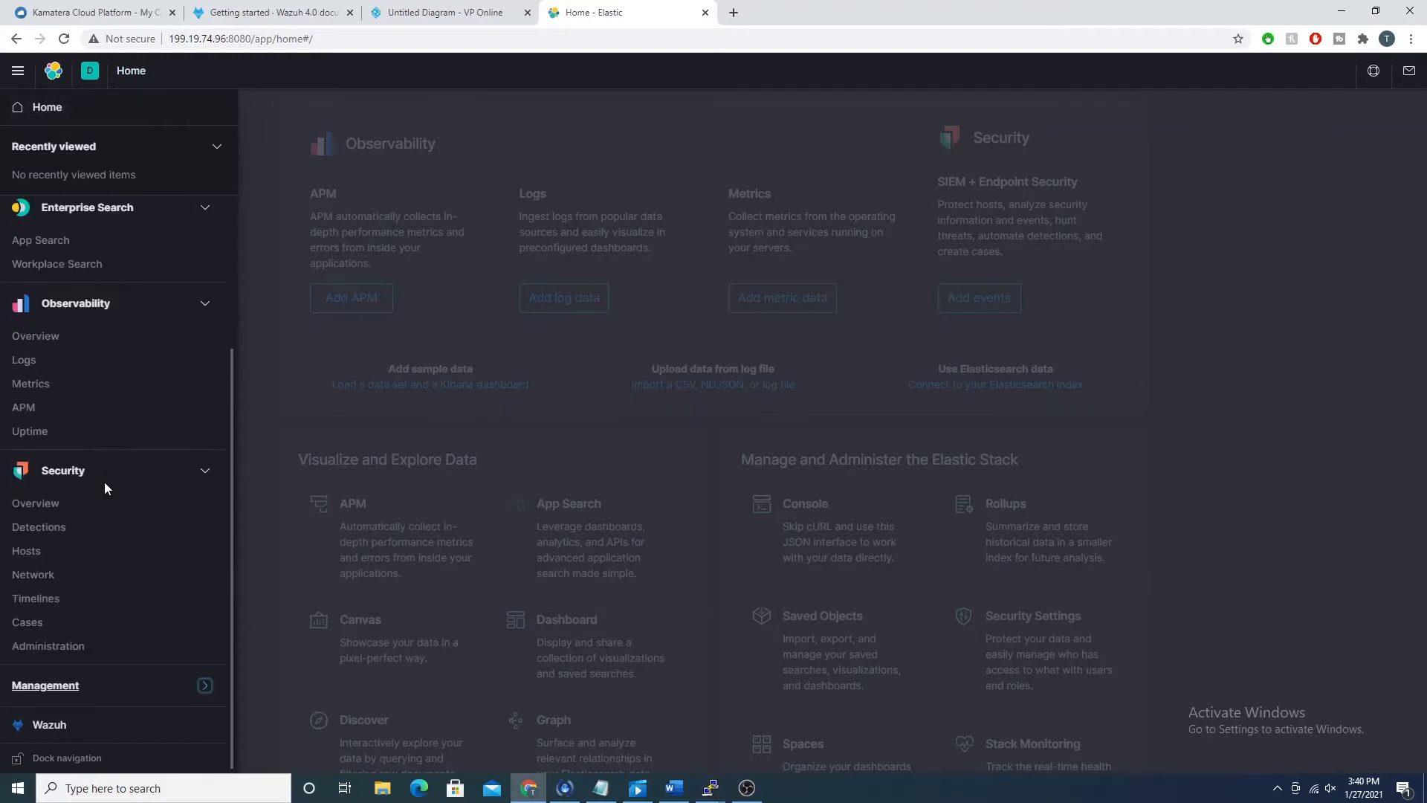
left_click(104, 475)
left_click(76, 482)
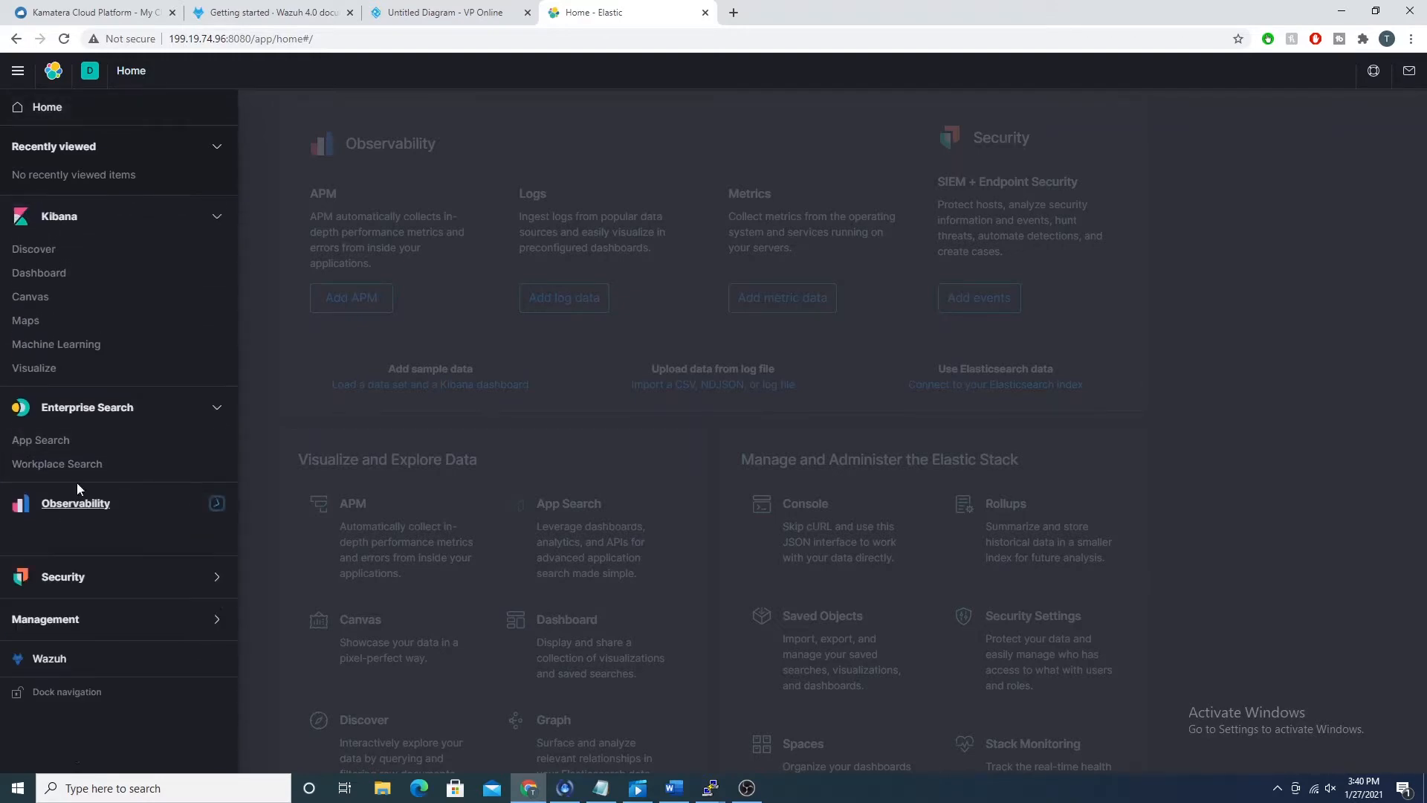
left_click(112, 413)
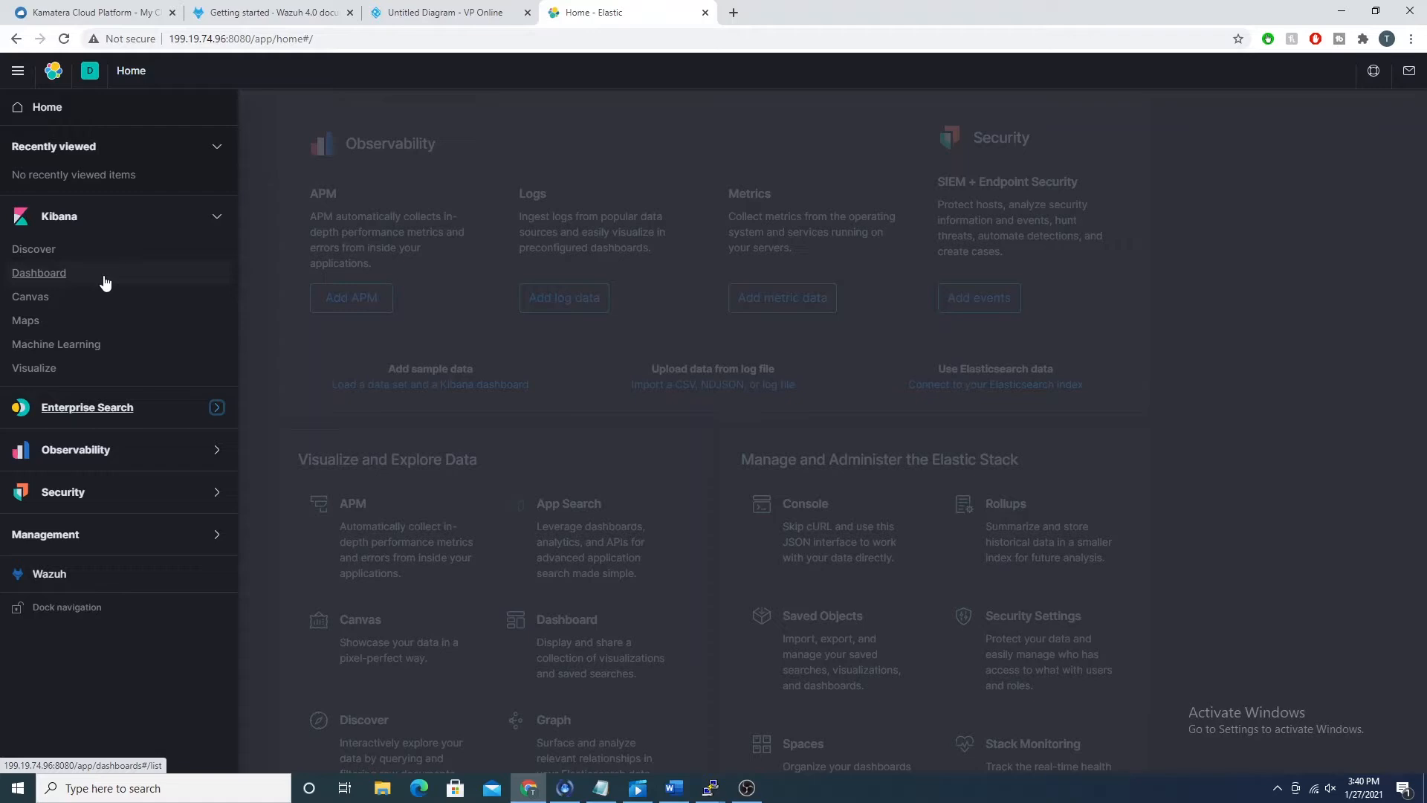
Step: Open the Wazuh app and review its API service status, configuration and connection test instructions
left_click(91, 580)
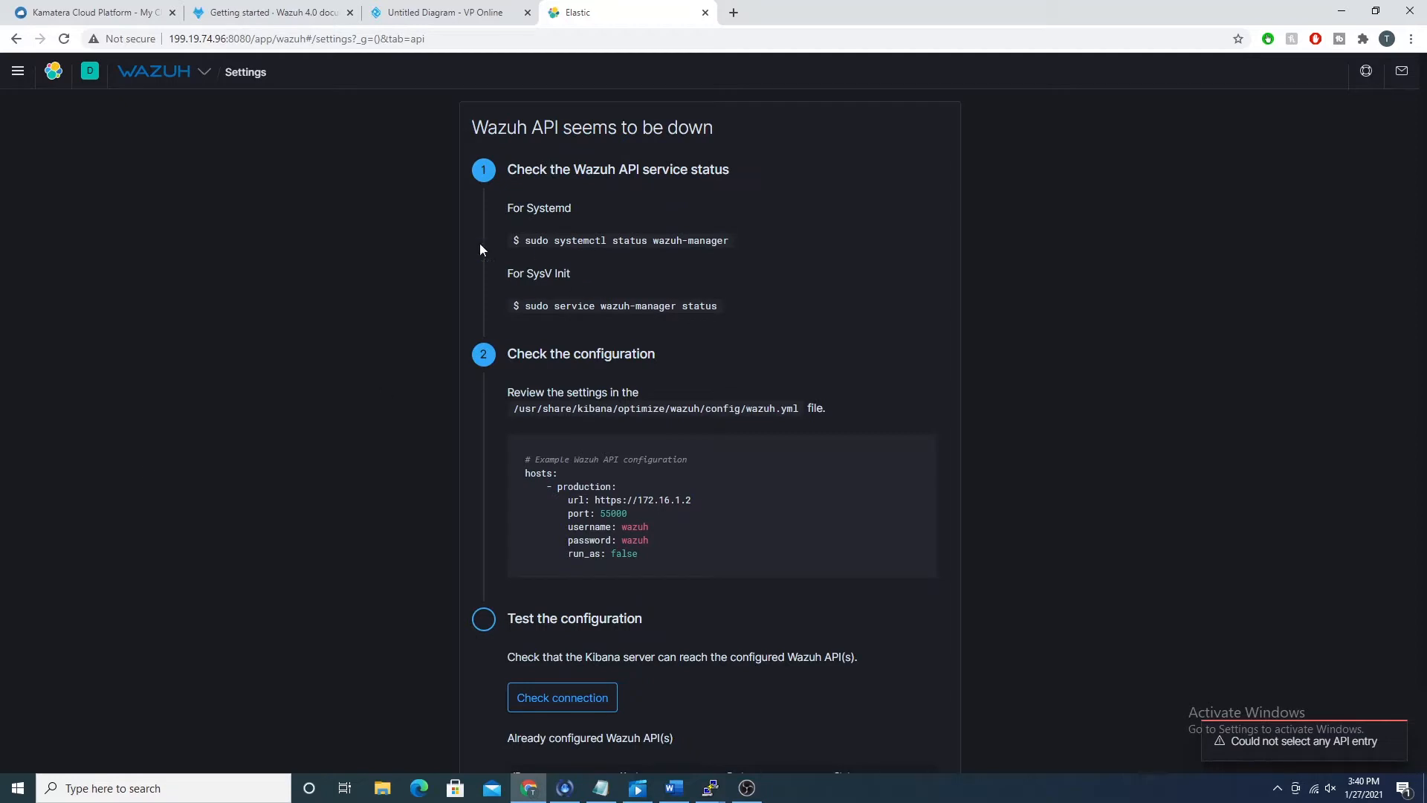
scroll(696, 327, "down", 1)
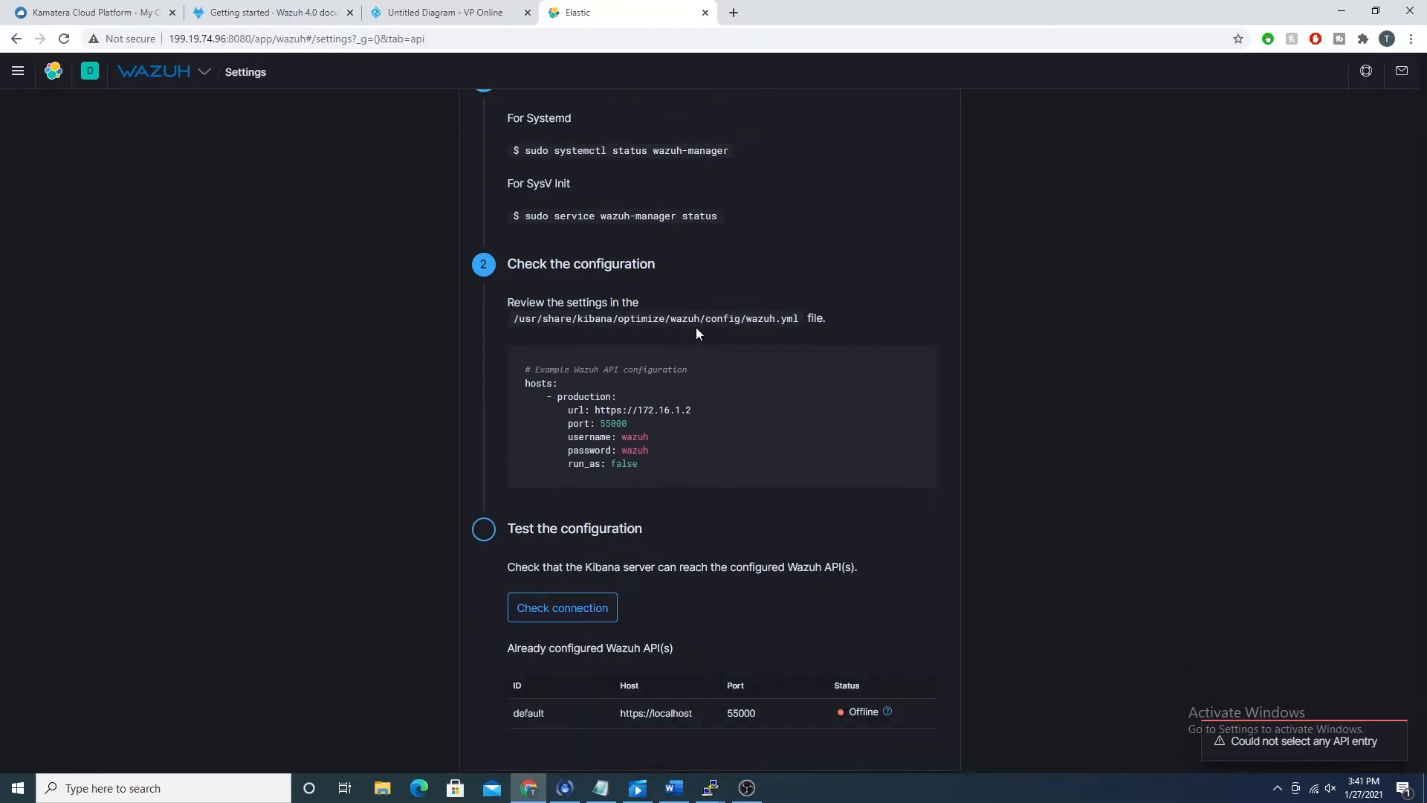
scroll(645, 142, "up", 1)
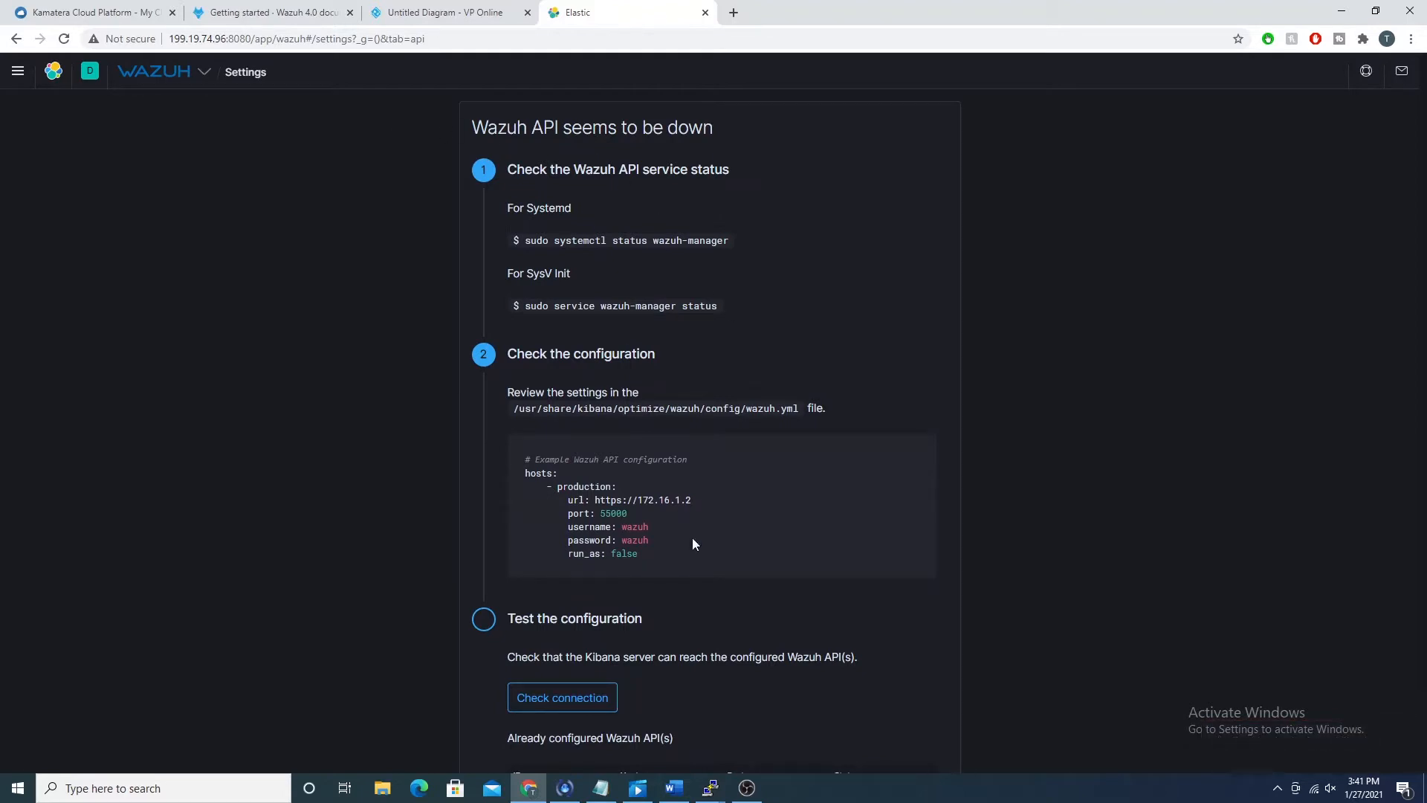
scroll(648, 347, "down", 1)
scroll(643, 352, "up", 1)
Step: Locate the ELK server in the Visual Paradigm network diagram and return to the Wazuh page in Elastic
left_click(425, 13)
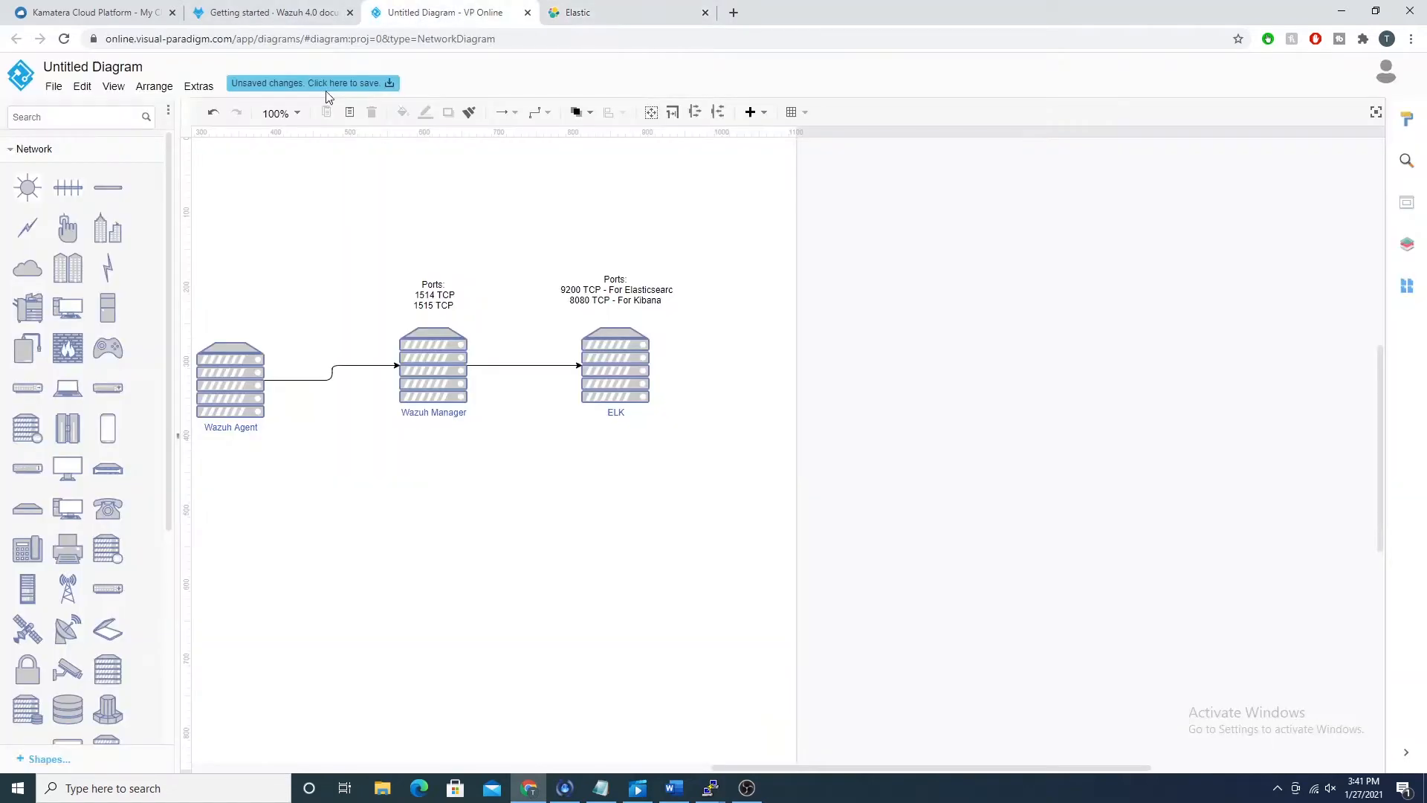
left_click(615, 372)
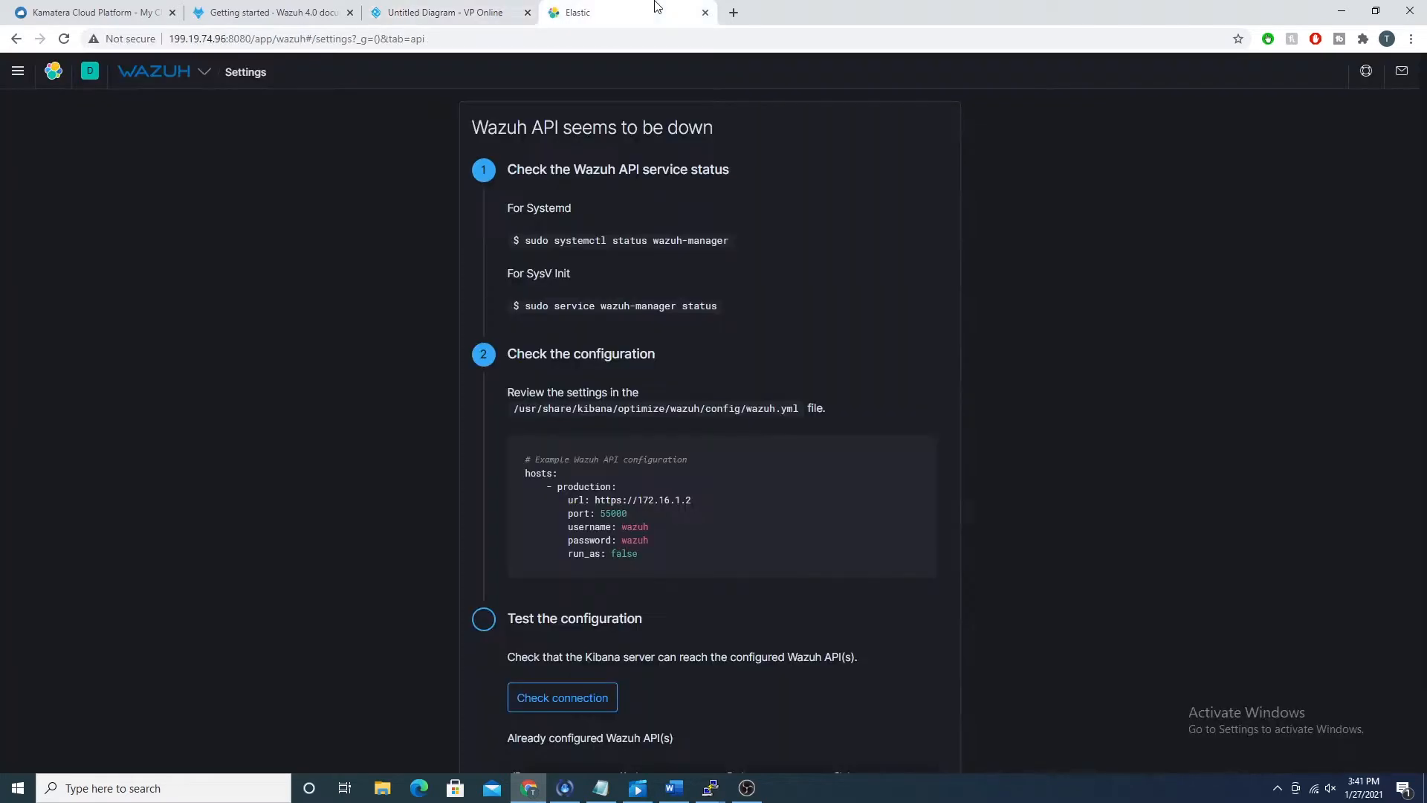
left_click(658, 11)
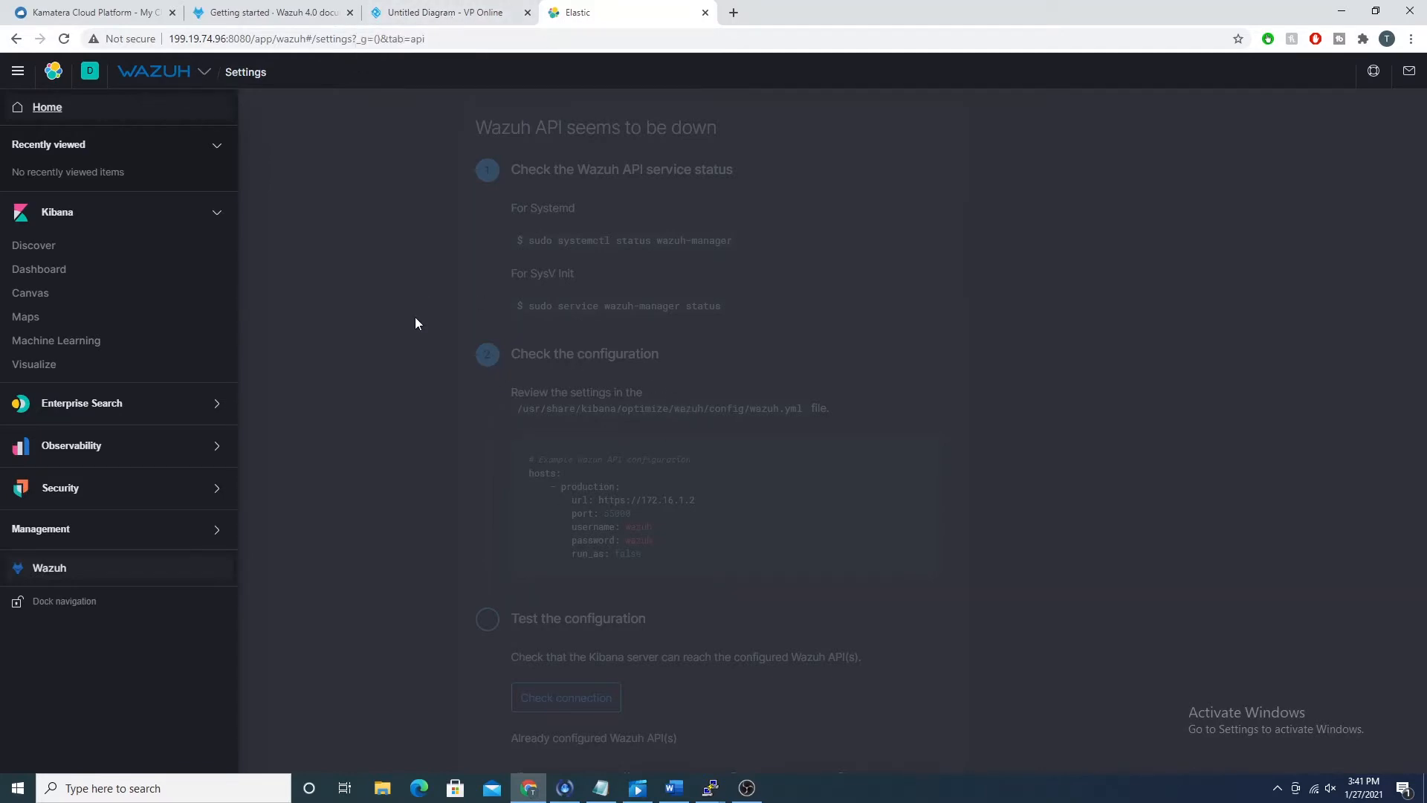
Step: In the network diagram, connect the ELK server back to the Wazuh Manager with an arrow routed below both servers
left_click(431, 12)
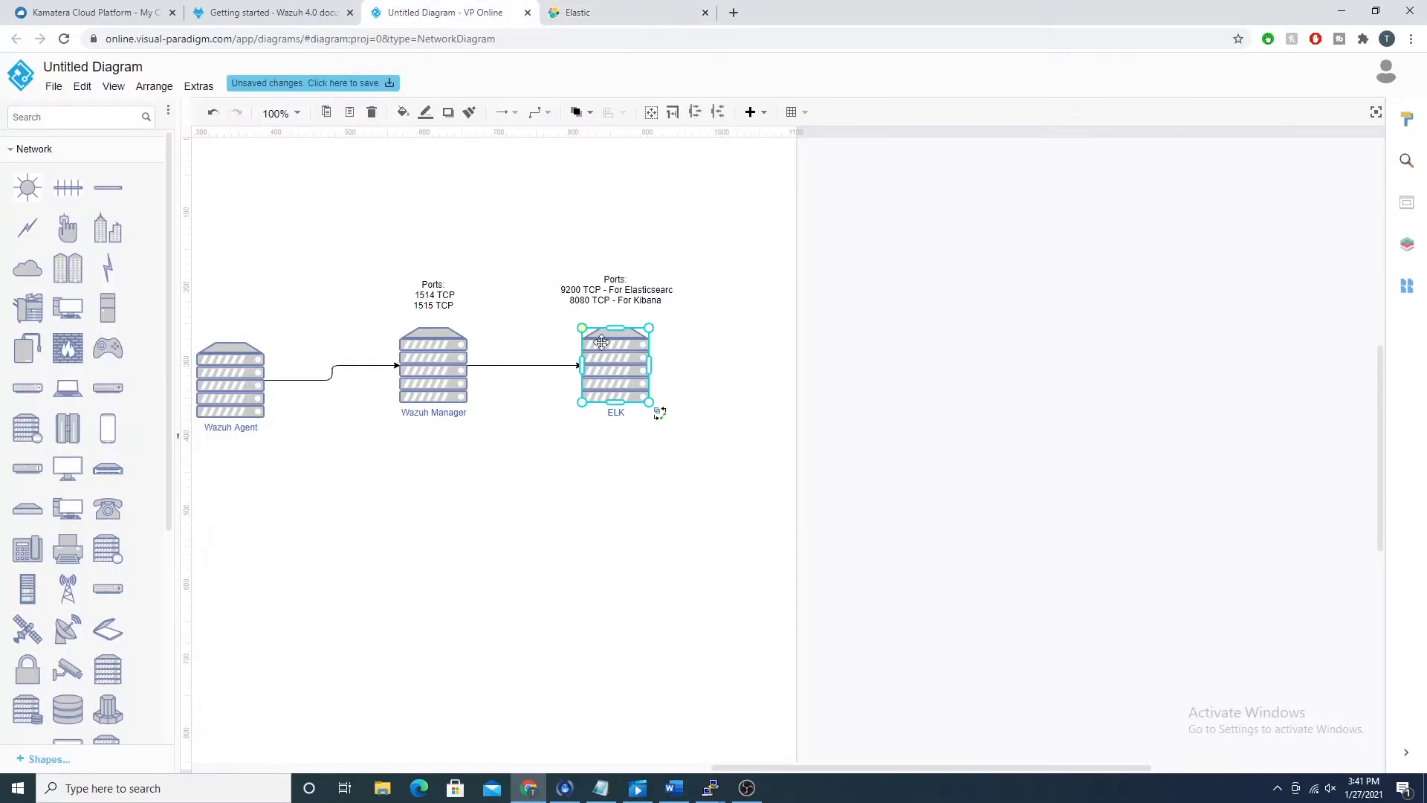
mouse_move(618, 434)
left_mouse_down()
mouse_move(572, 599)
mouse_move(542, 579)
mouse_move(437, 387)
left_mouse_up()
left_click(555, 387)
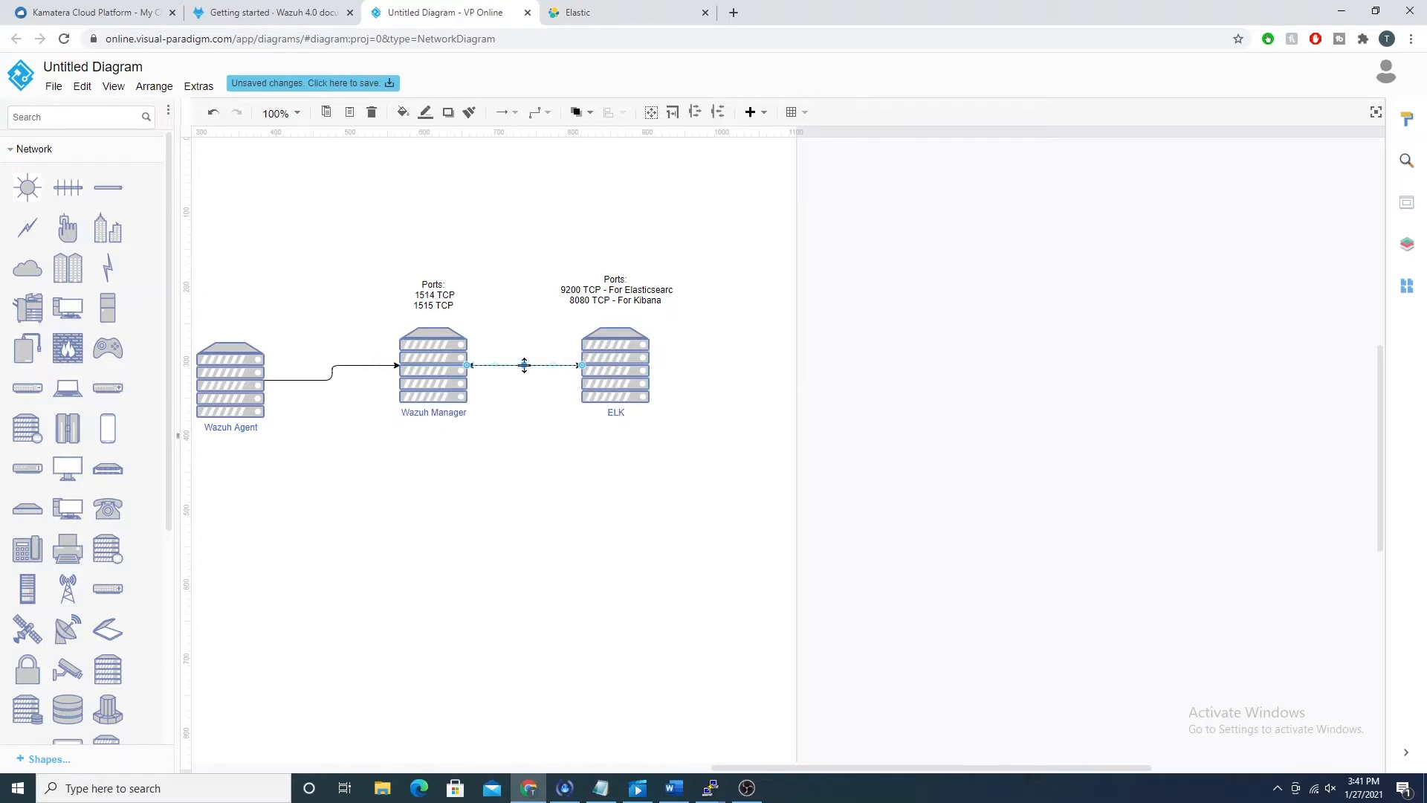
left_click_drag(524, 365, 524, 474)
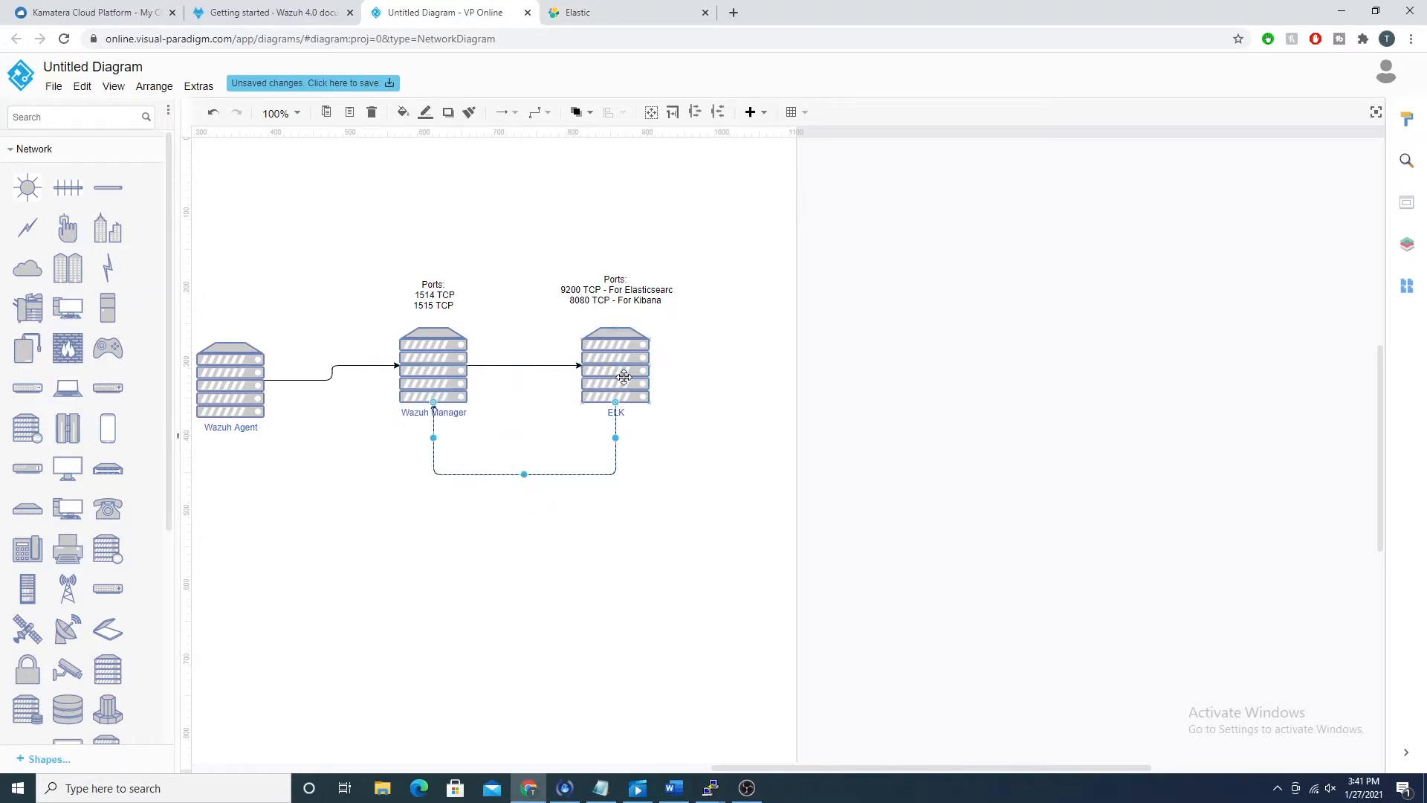
Step: Label the lower connector between ELK and Wazuh Manager as "Wazuh API Port 55000"
double_click(567, 474)
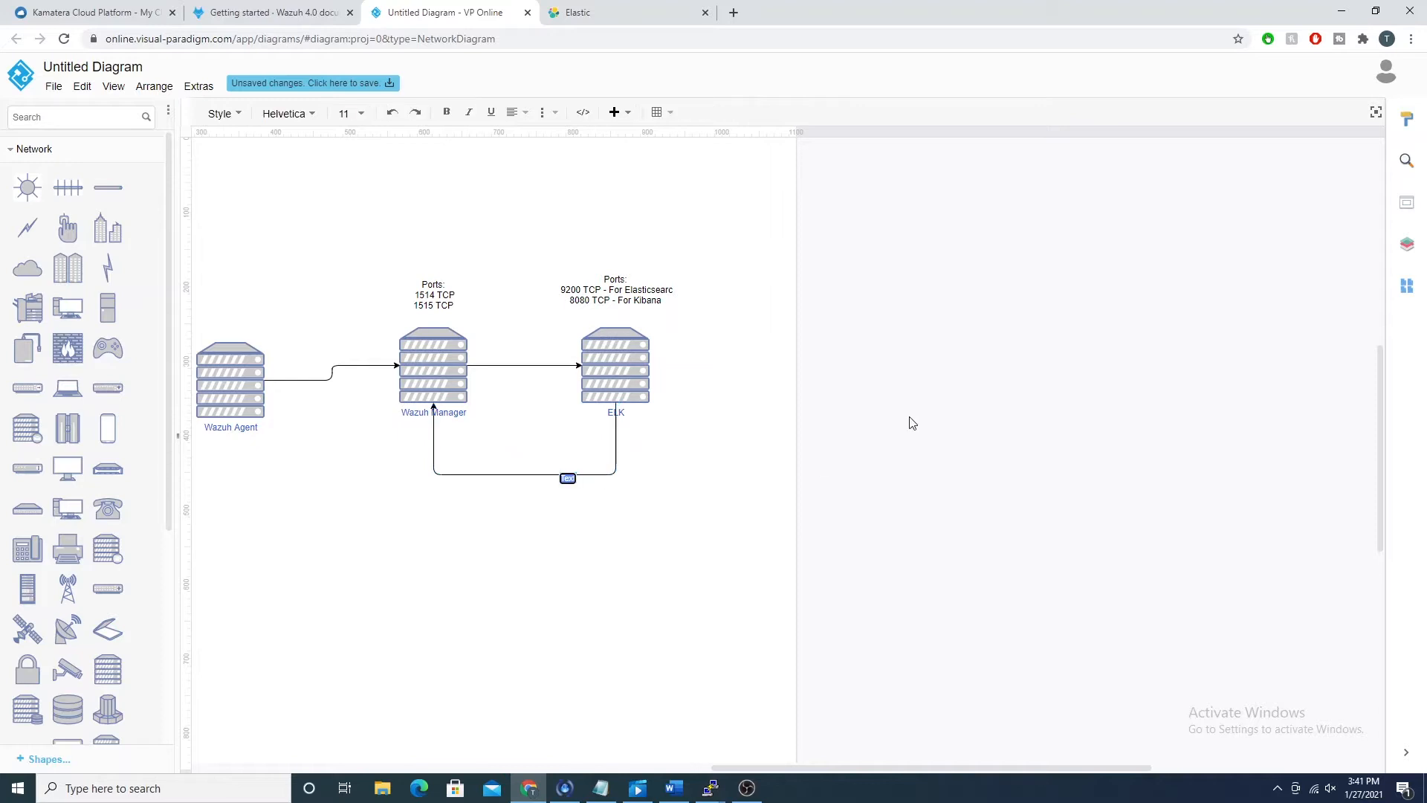
type("Wazuh API Port 55000")
left_click(902, 398)
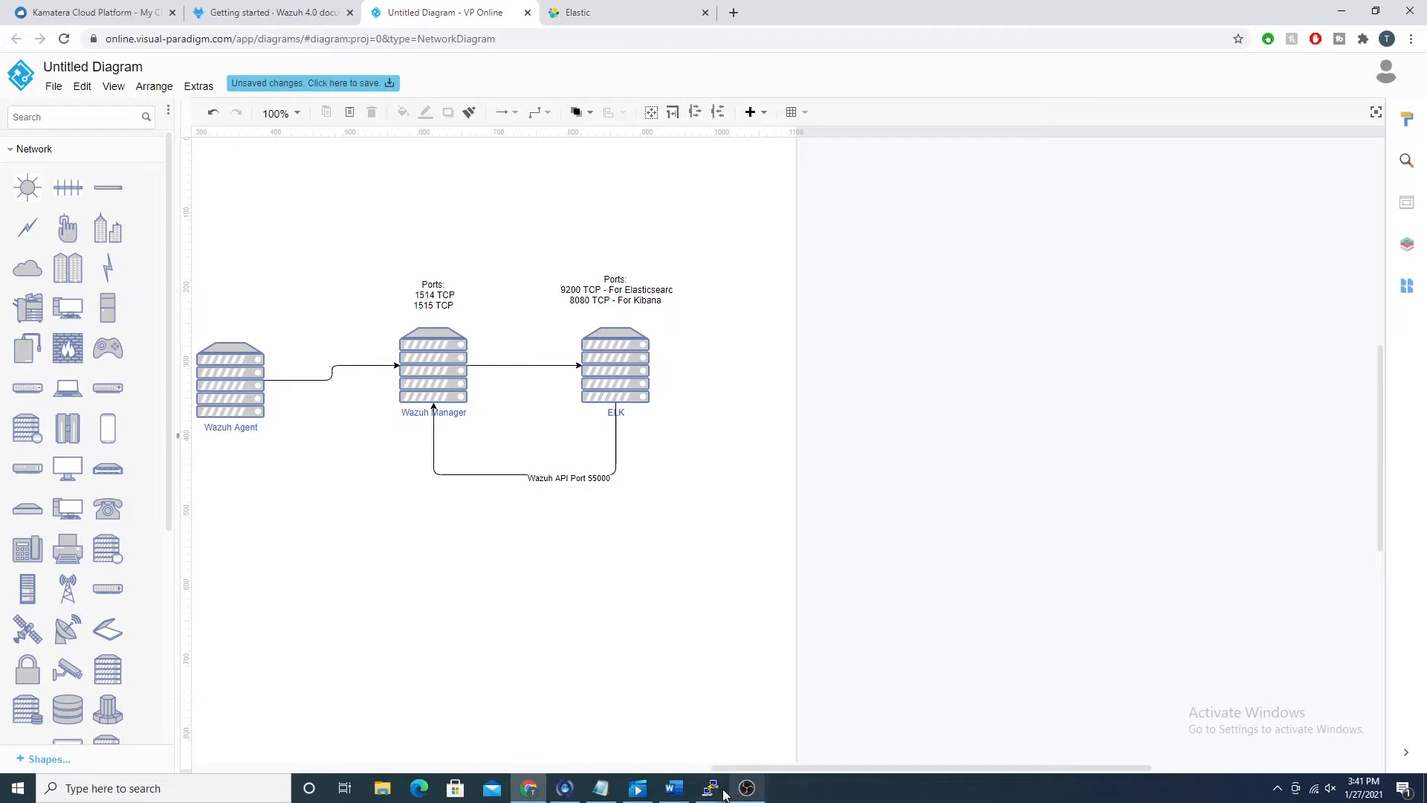
Step: Switch to the wazuh_manager PuTTY terminal and enlarge its window over the diagram
mouse_move(721, 792)
left_click(748, 726)
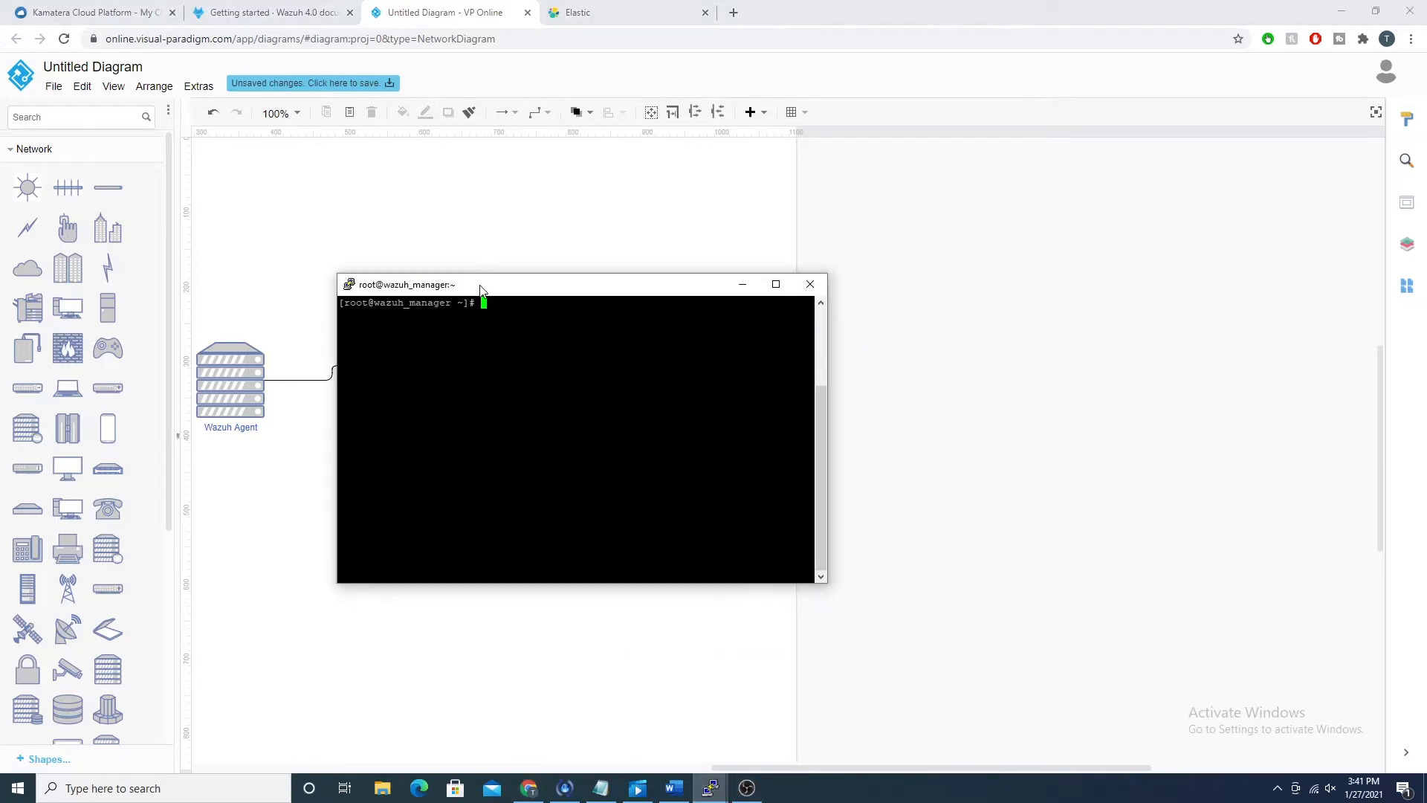
left_click_drag(480, 288, 294, 123)
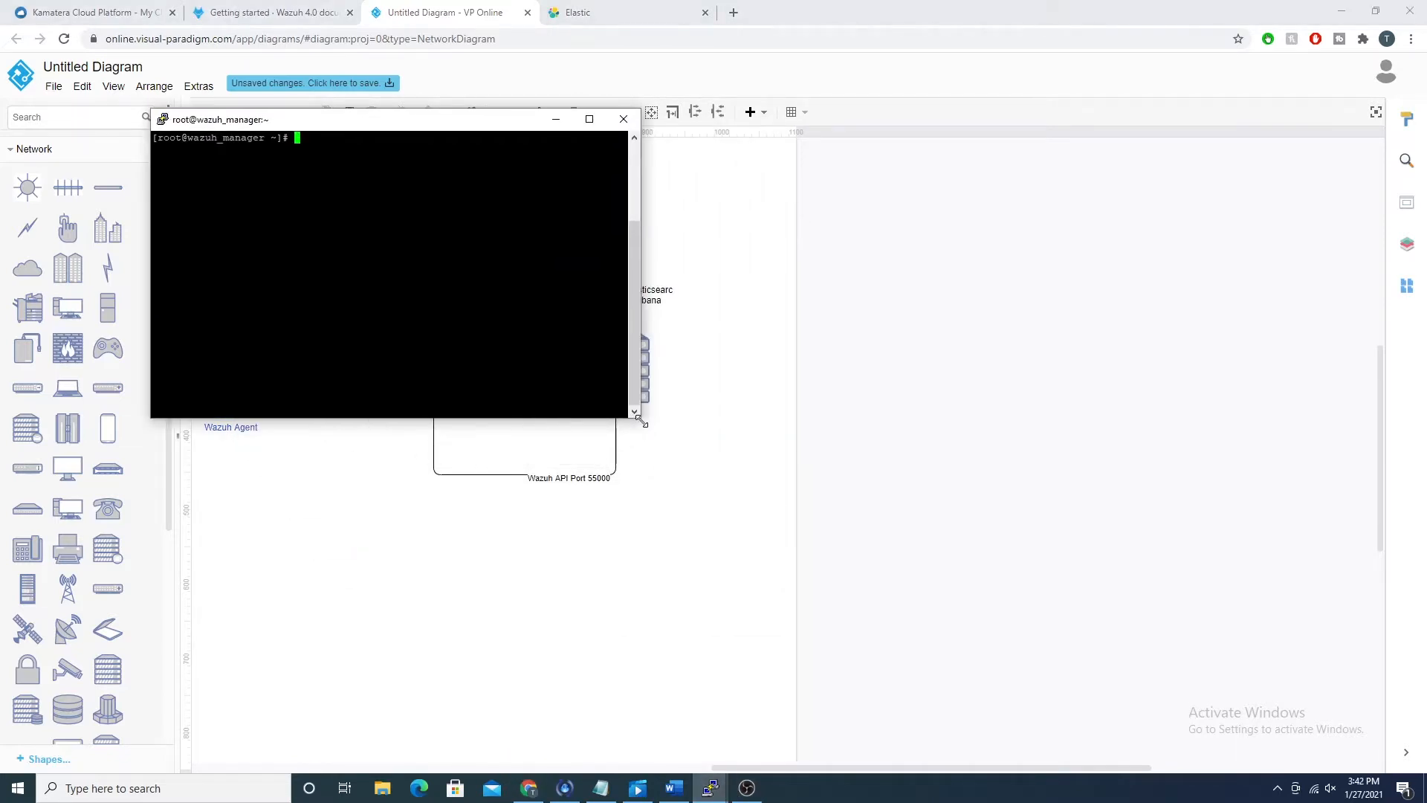
left_click_drag(641, 422, 1253, 679)
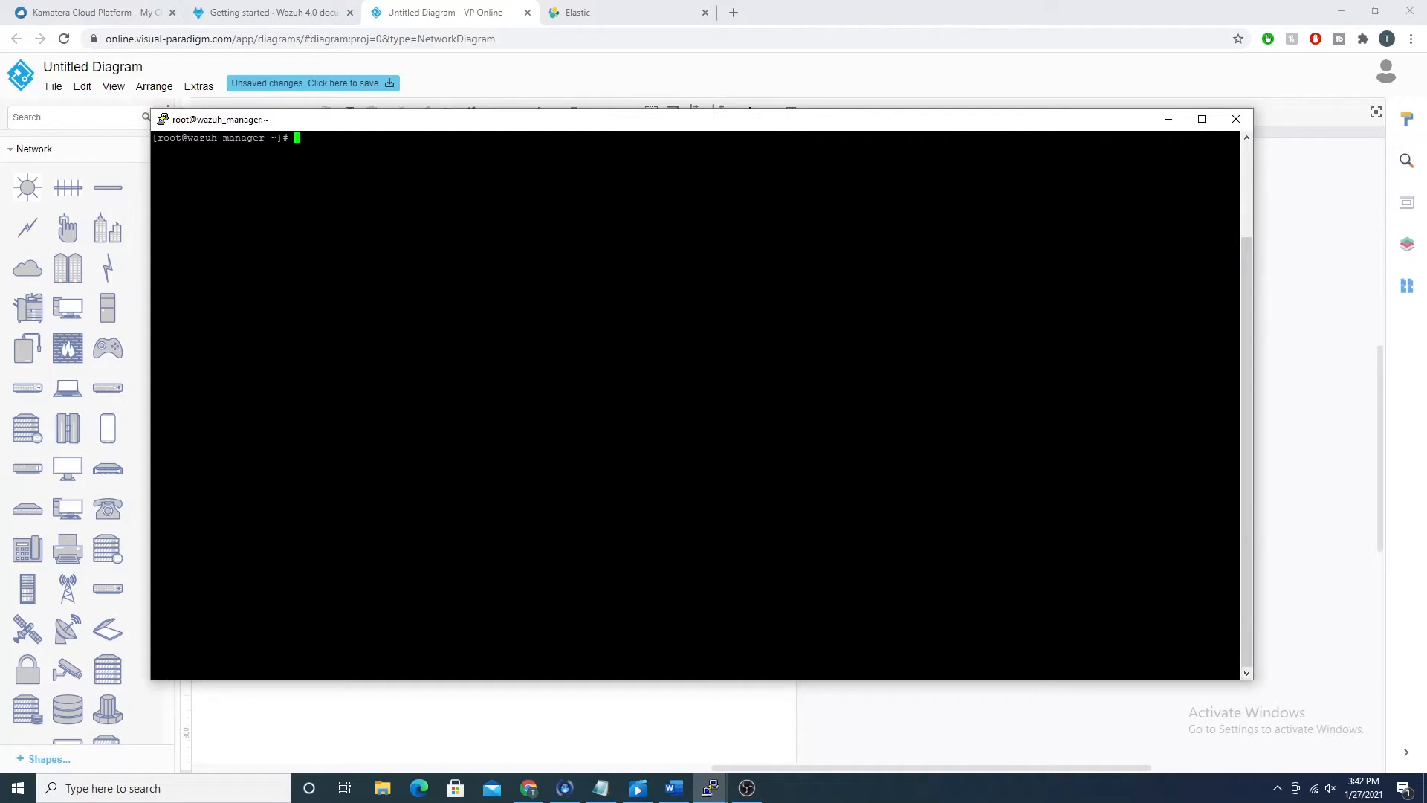
Step: Check the status of the wazuh-manager service with systemctl
type("systemctl stat")
type("us wazuh-manag")
type("er")
key("Return")
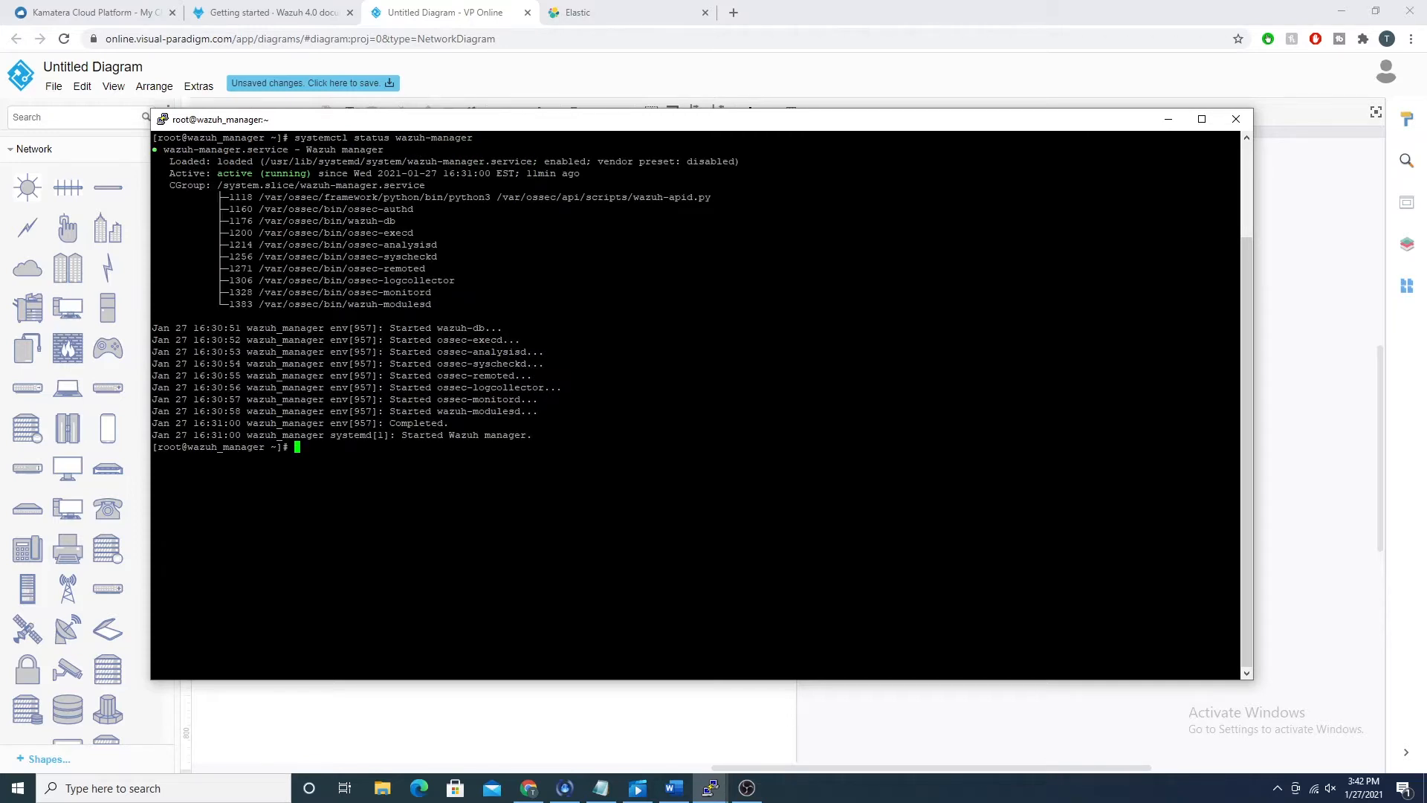
Step: Examine the processes in the service status output, highlighting the python3 line that runs wazuh-apid.py
left_click_drag(349, 221, 398, 257)
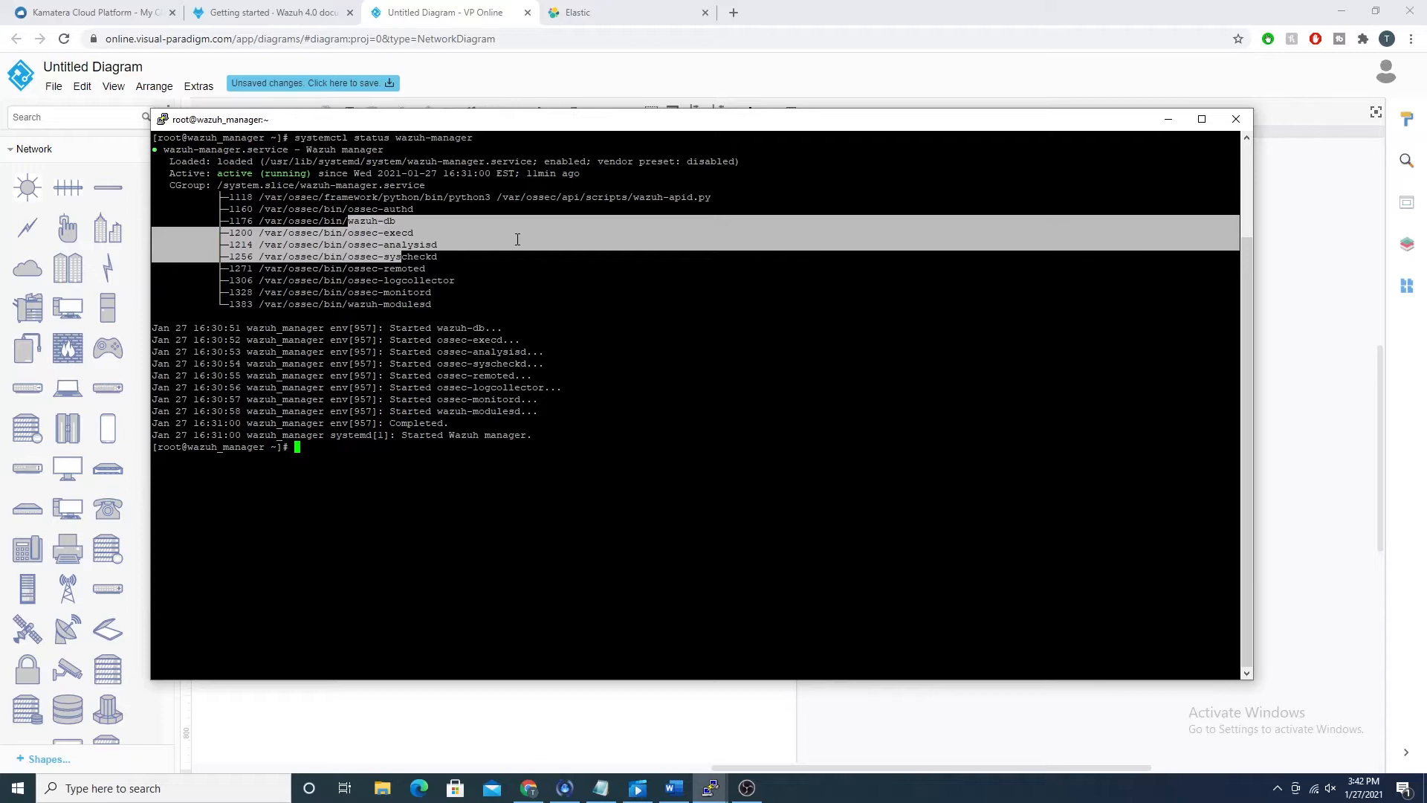
left_click(401, 257)
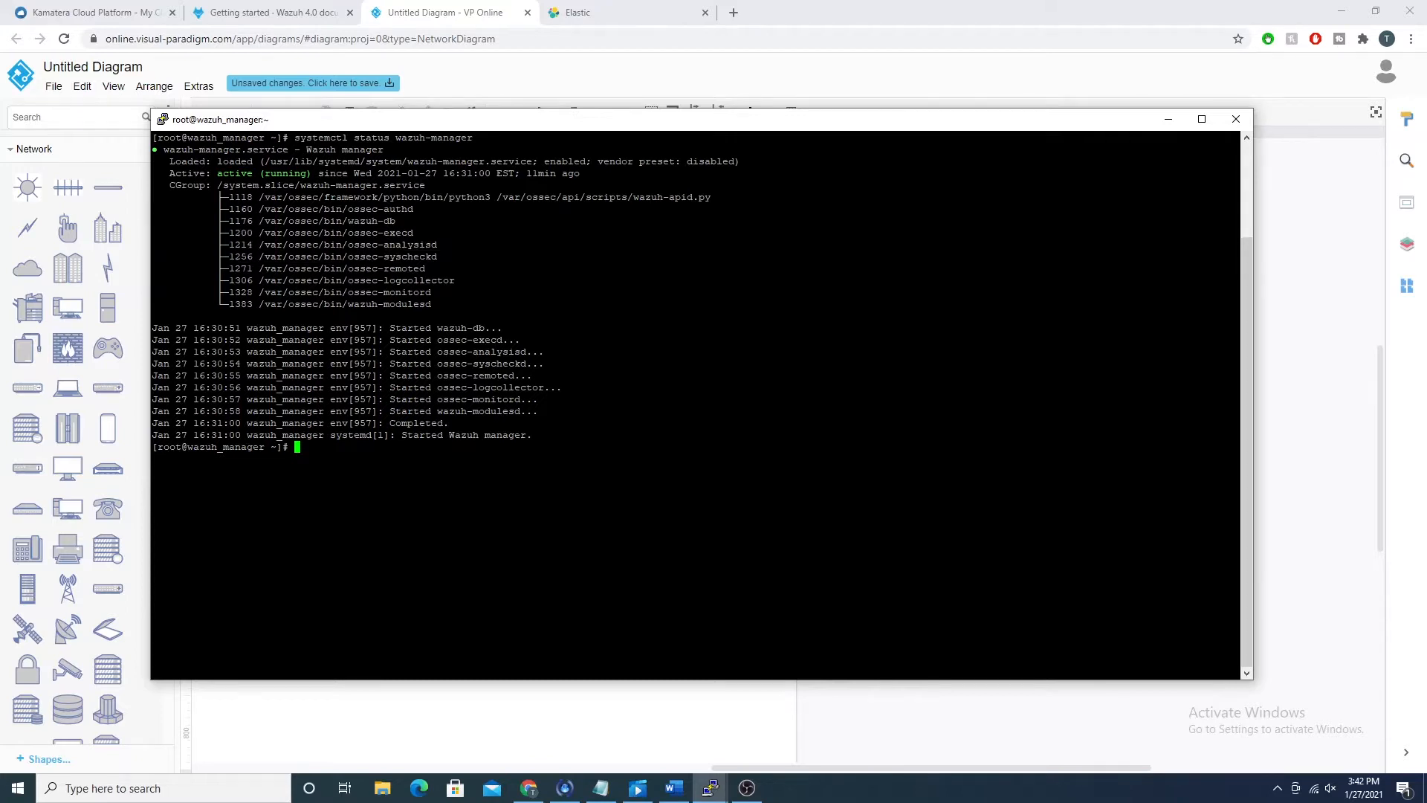
left_click_drag(639, 197, 710, 197)
left_click(710, 196)
double_click(469, 196)
left_click_drag(259, 197, 712, 197)
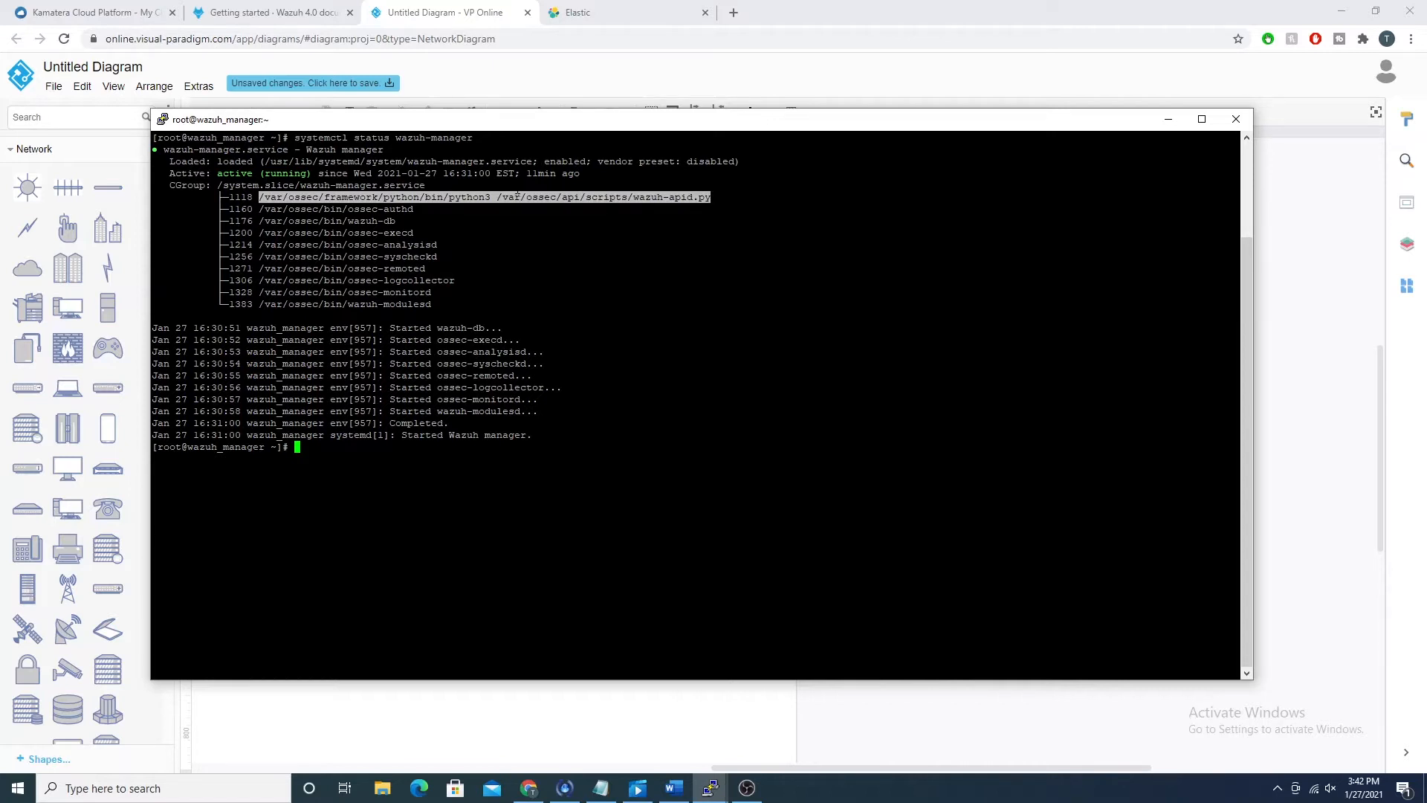
type("netstat -ltpnd\\")
key("Return")
key("ctrl+c")
Step: List the manager's listening ports with netstat -ltpnd and highlight port 55000 in the output
type("netstat -ltpnd")
key("Return")
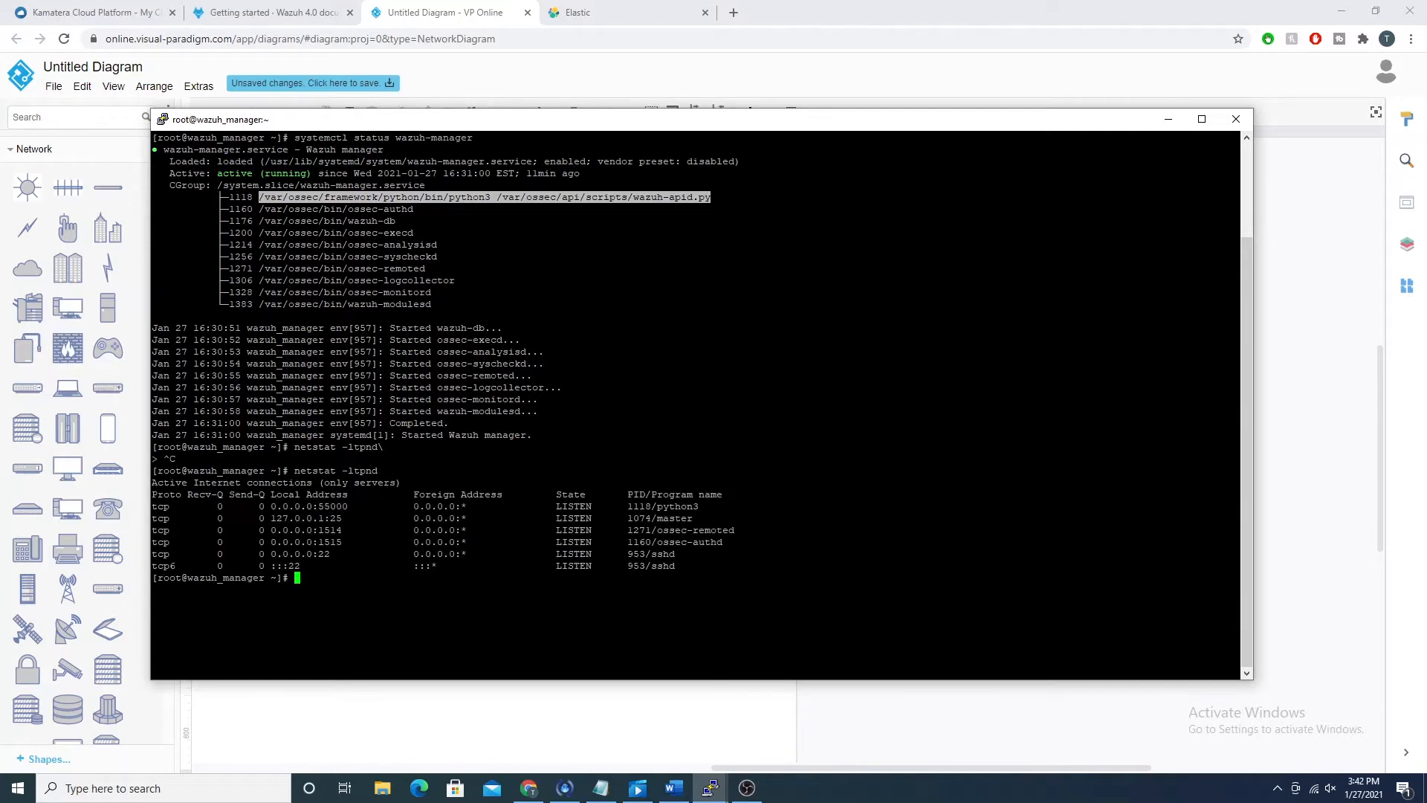
left_click_drag(318, 506, 348, 507)
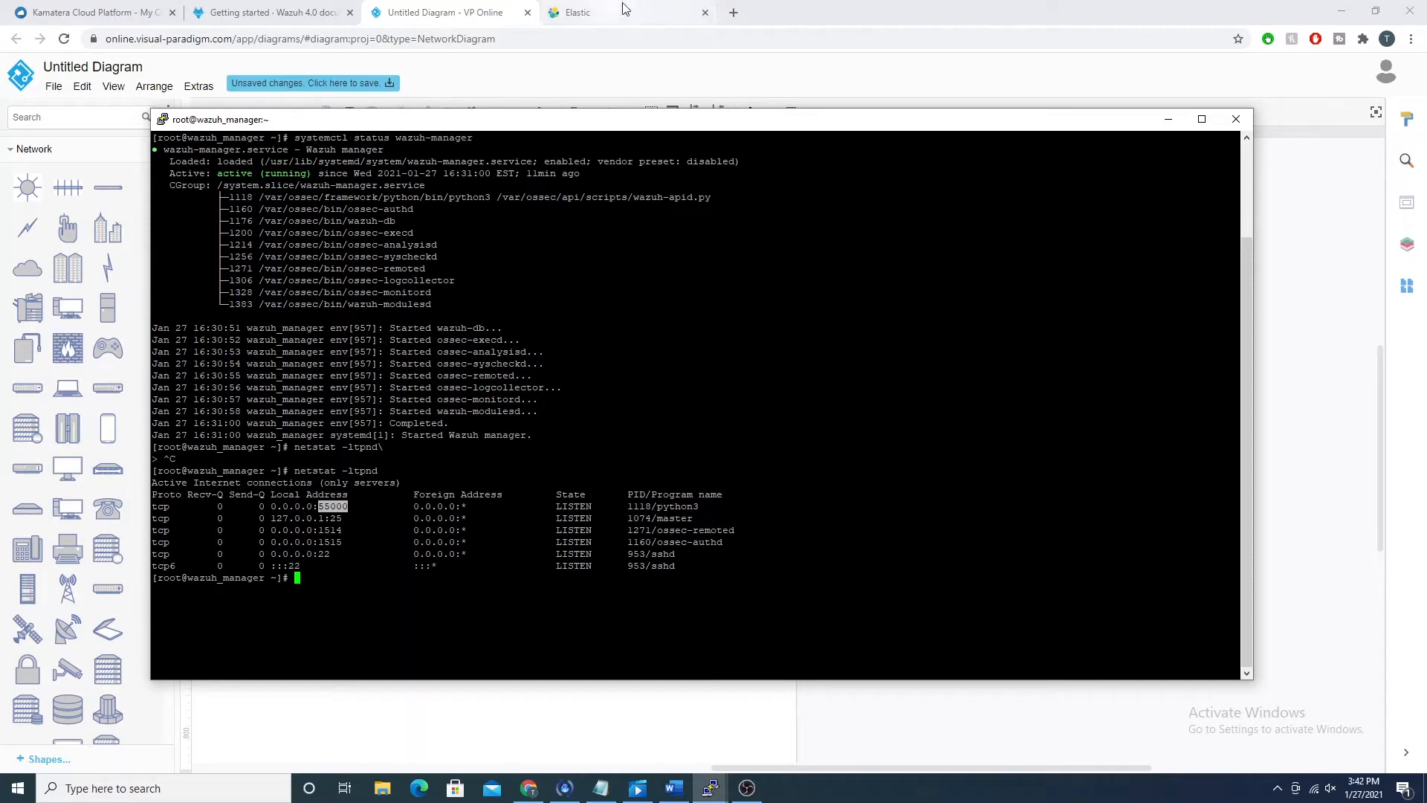
Step: Return to the Wazuh page in Elastic and copy the configuration file path /usr/share/kibana/optimize/wazuh/config/wazuh.yml
left_click(574, 86)
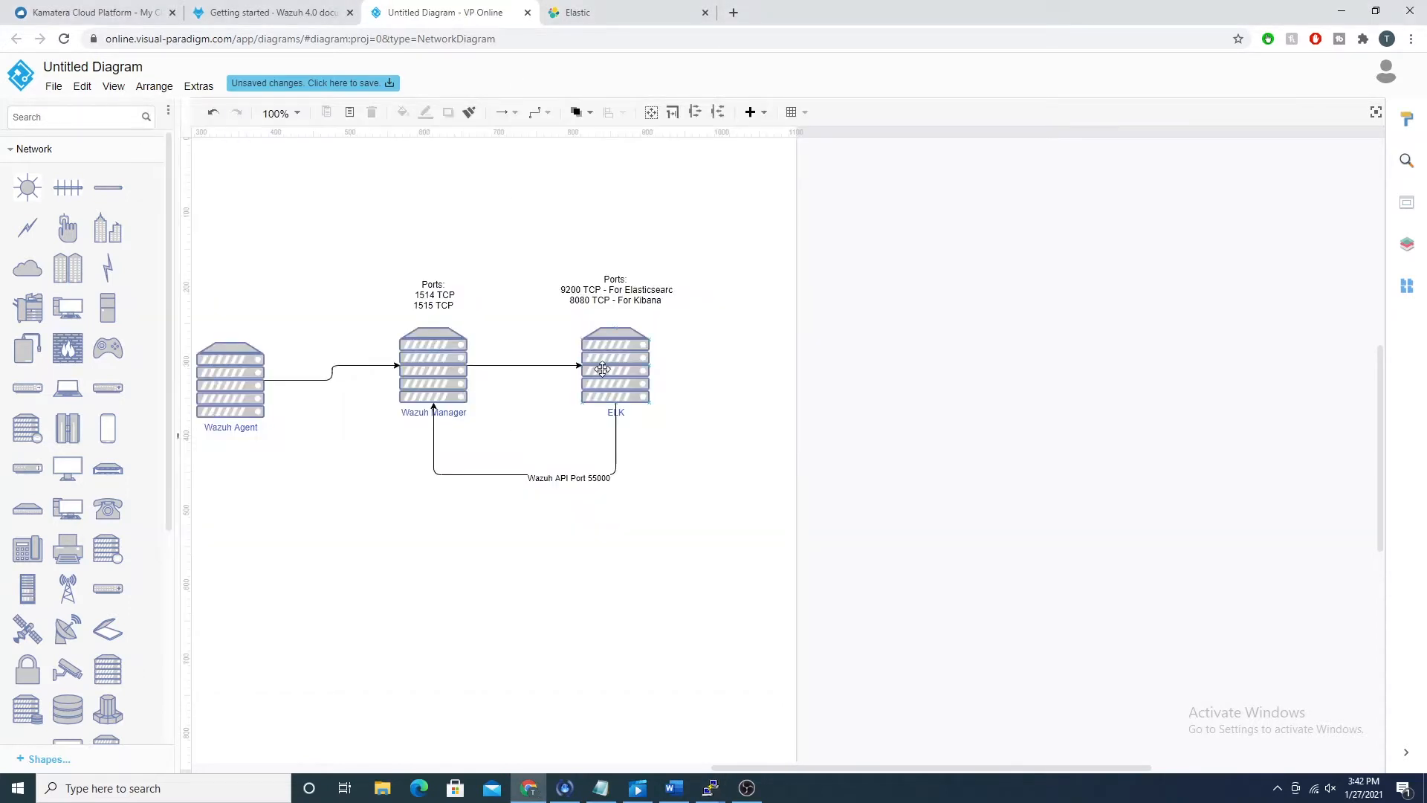
left_click(587, 13)
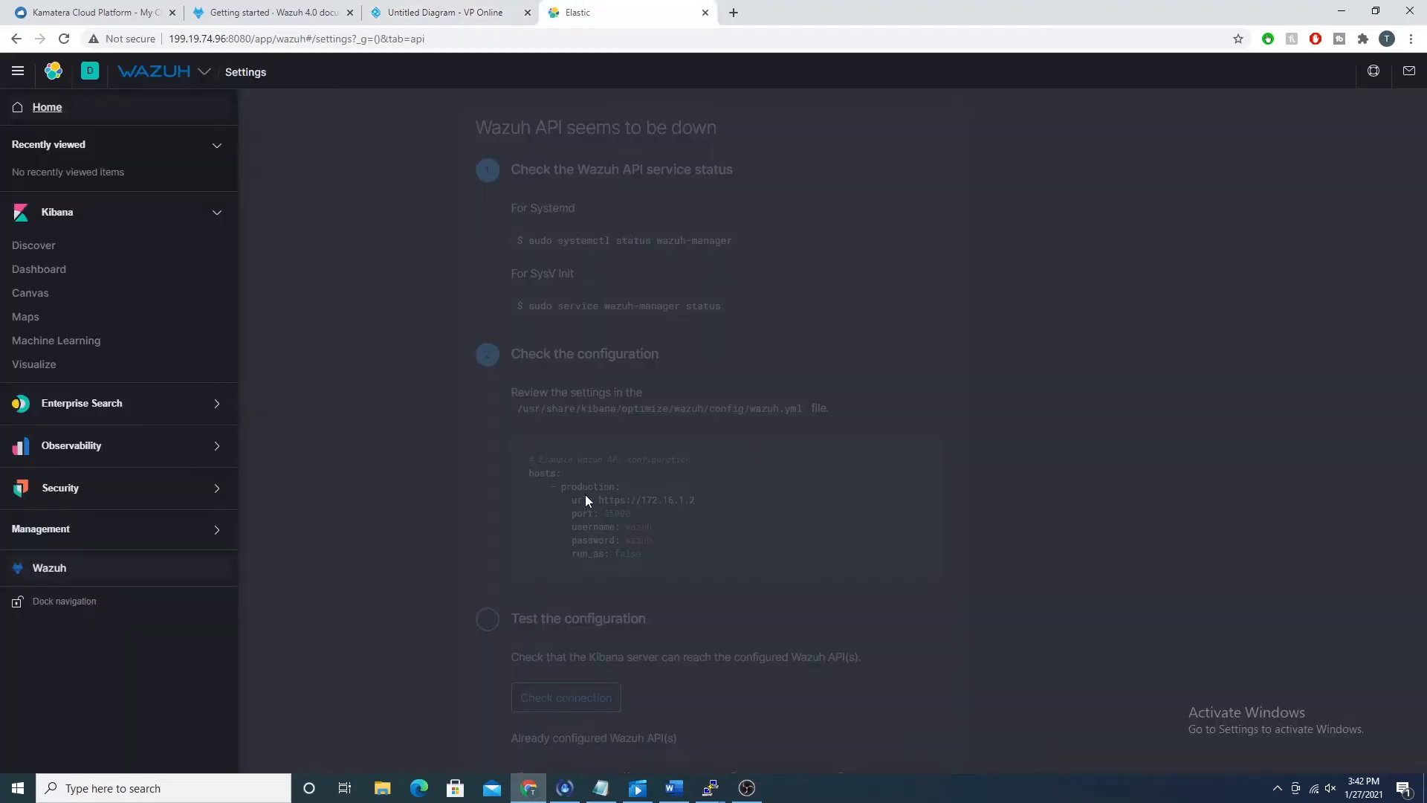
left_click(443, 431)
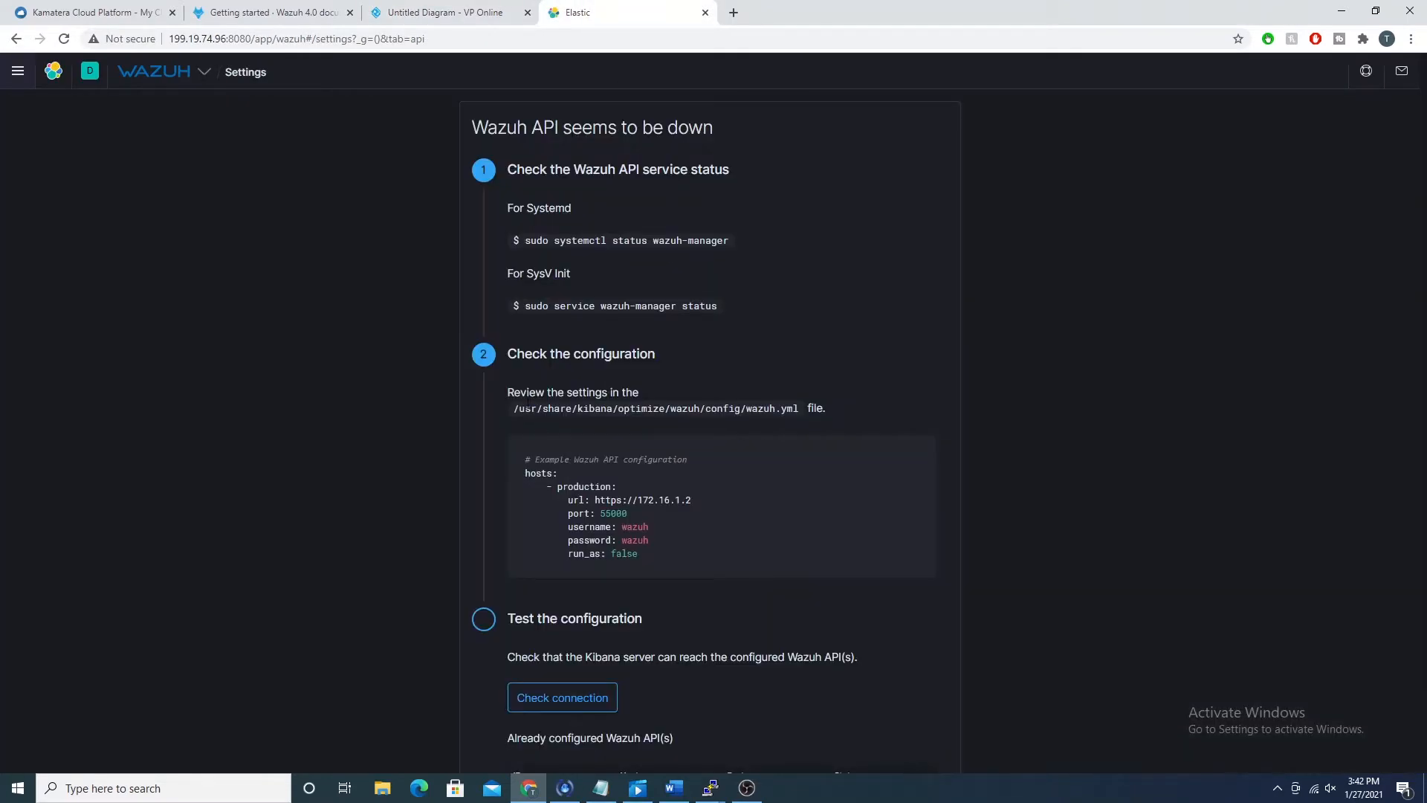
left_click_drag(514, 409, 798, 409)
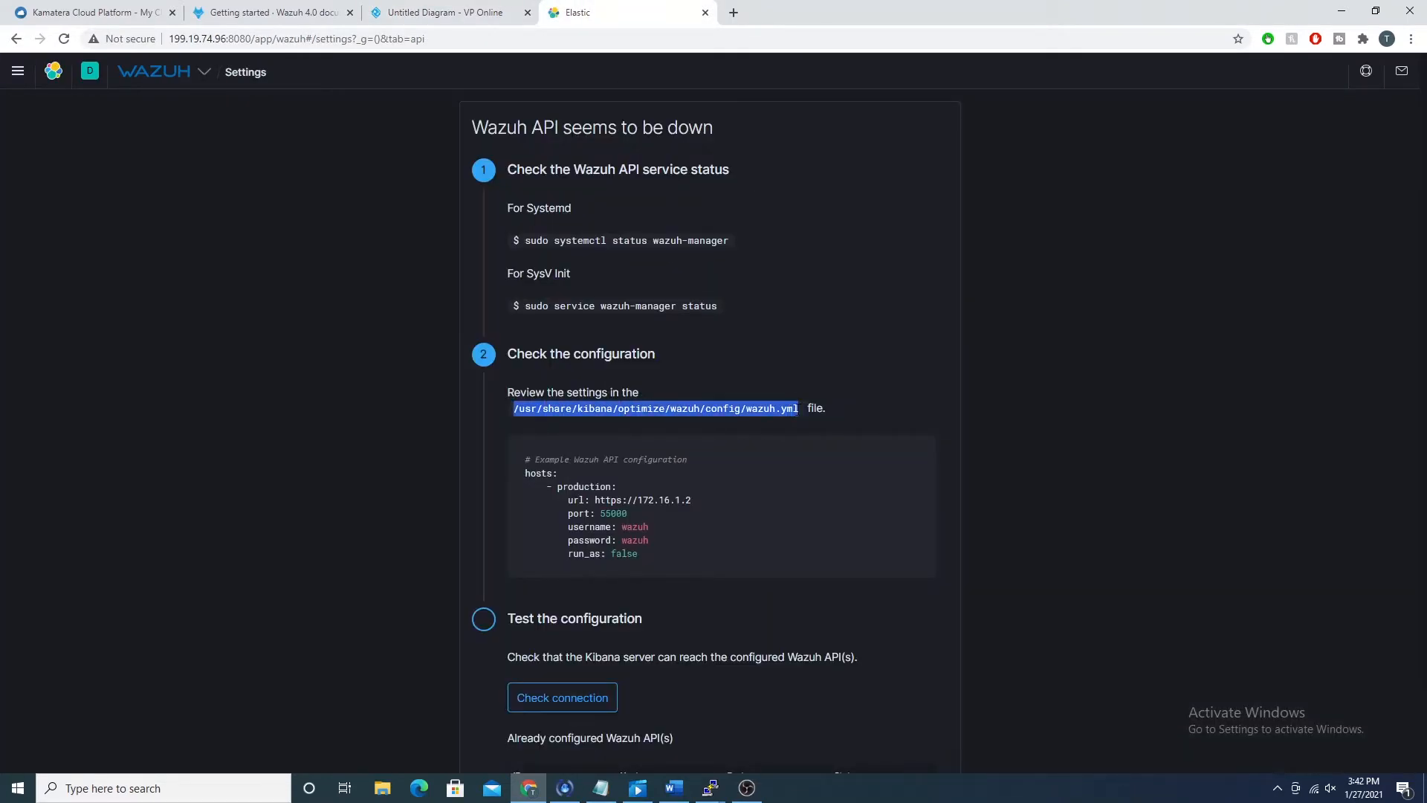
right_click(798, 409)
left_click(814, 421)
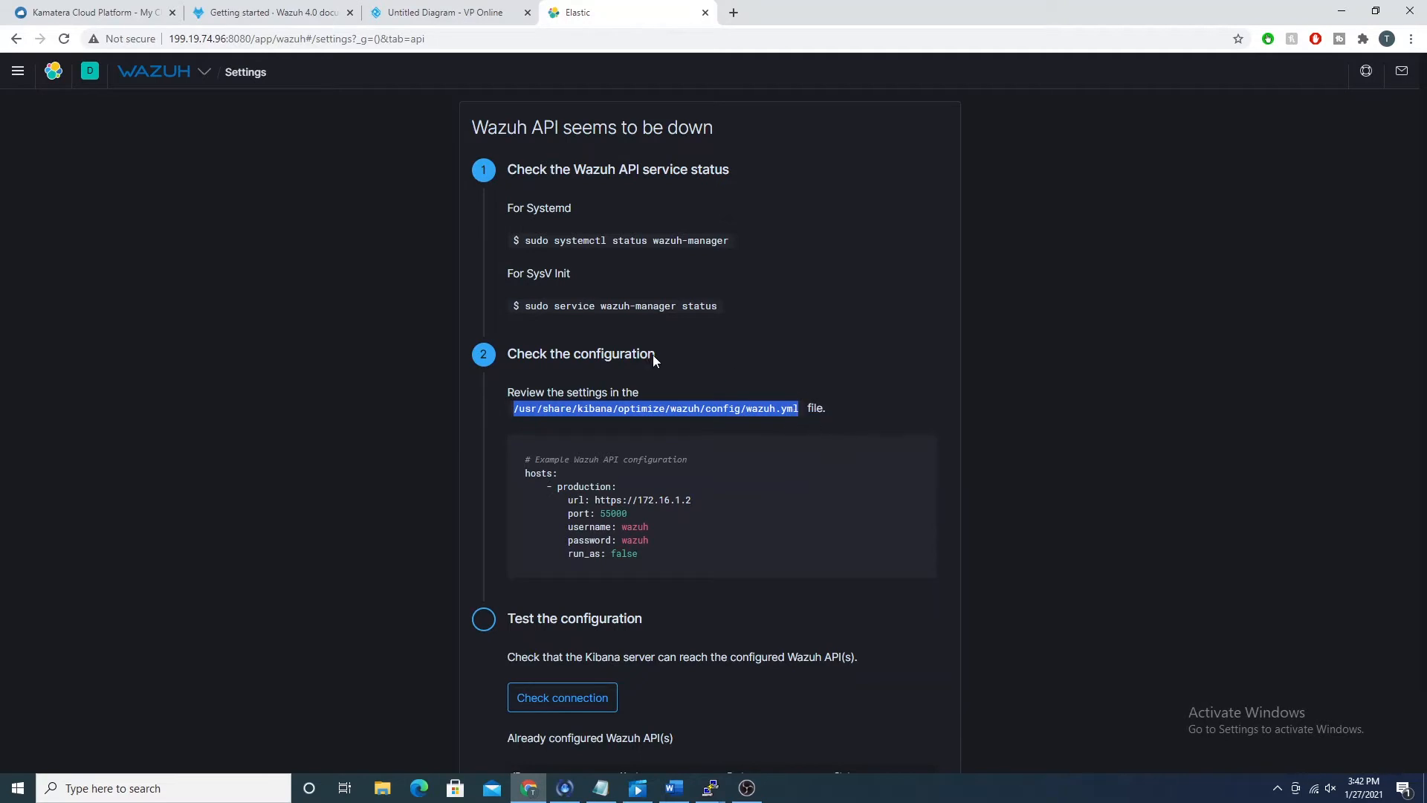
Step: Switch to the wazuh_elk_1 PuTTY terminal and open /usr/share/kibana/optimize/wazuh/config/wazuh.yml in nano
left_click(721, 791)
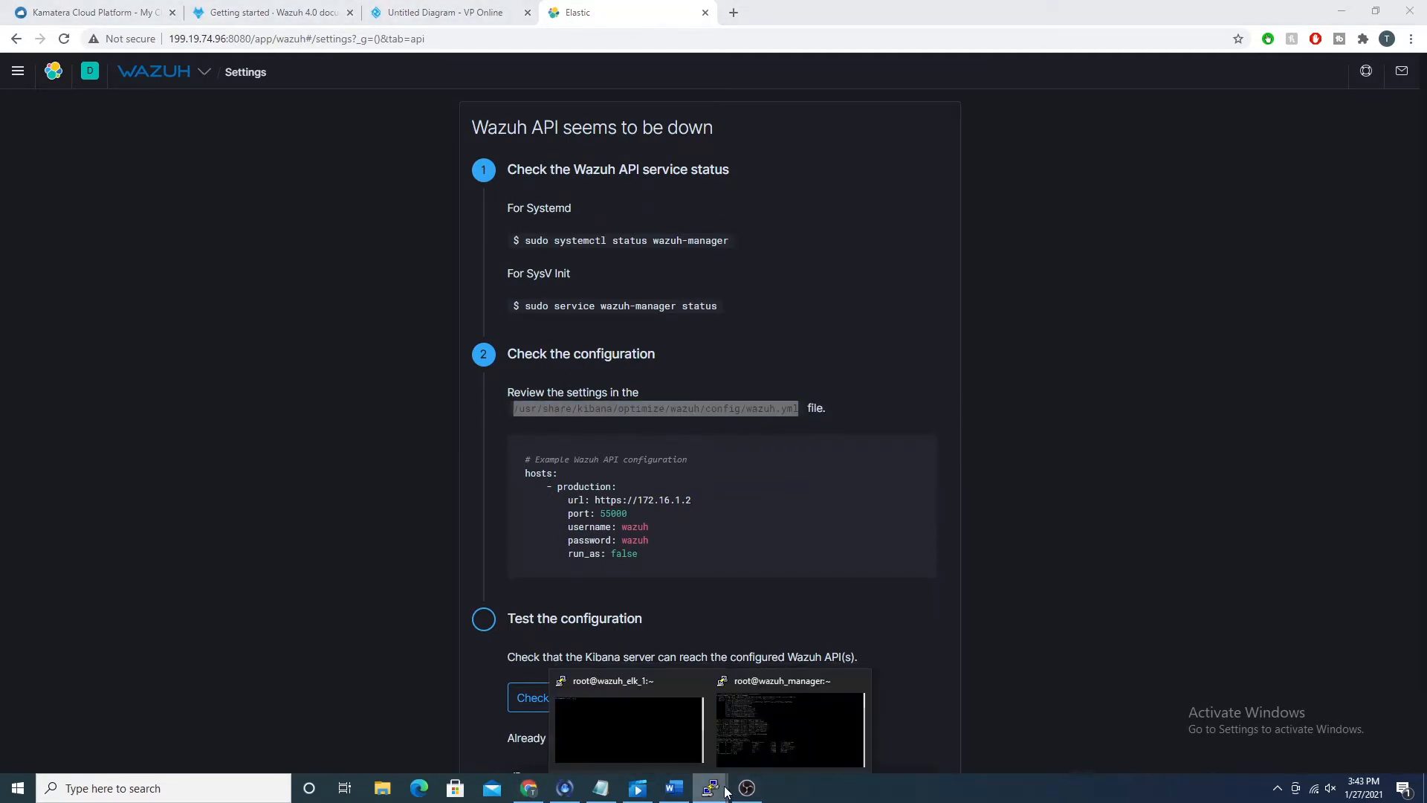
left_click(628, 728)
left_click_drag(266, 128, 338, 153)
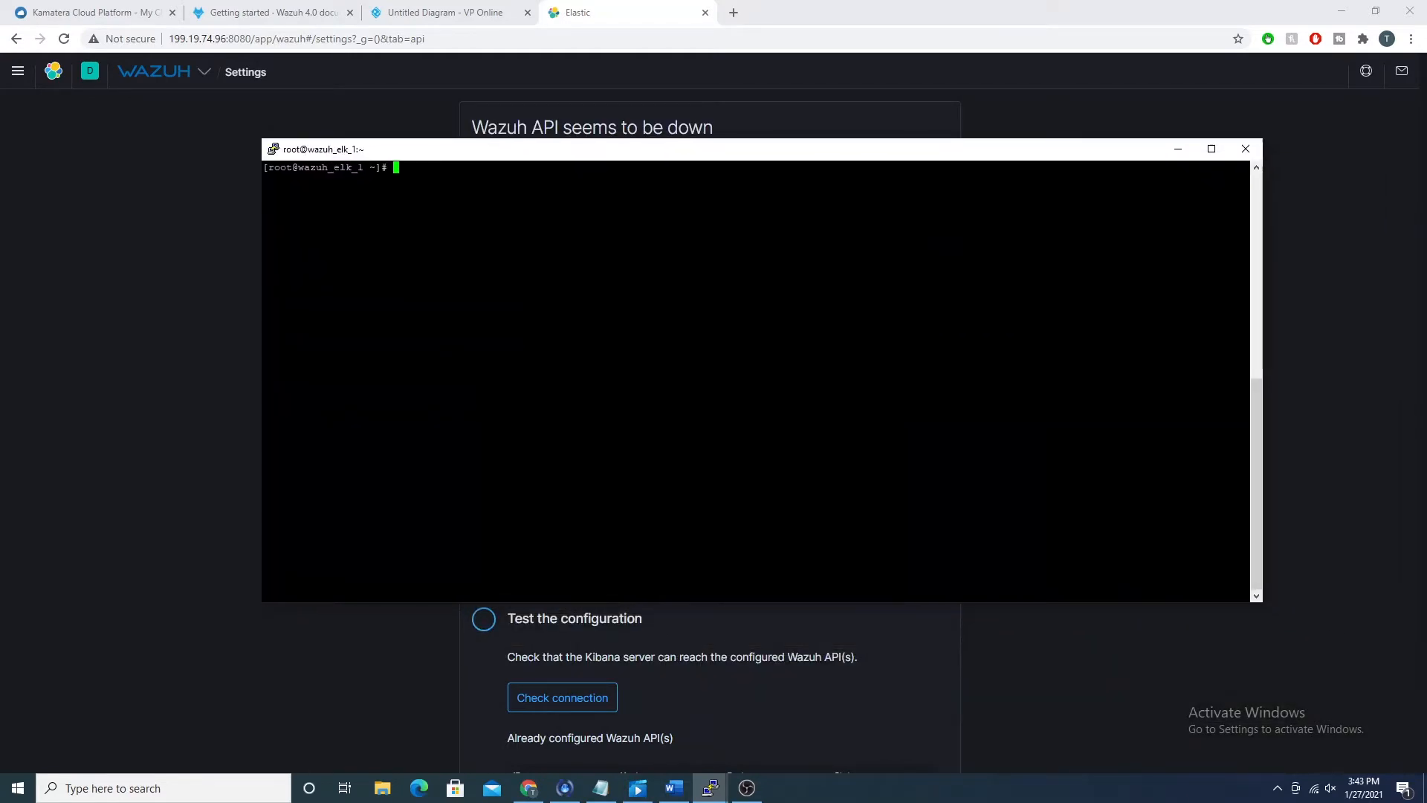
type("nano")
key("shift+Insert")
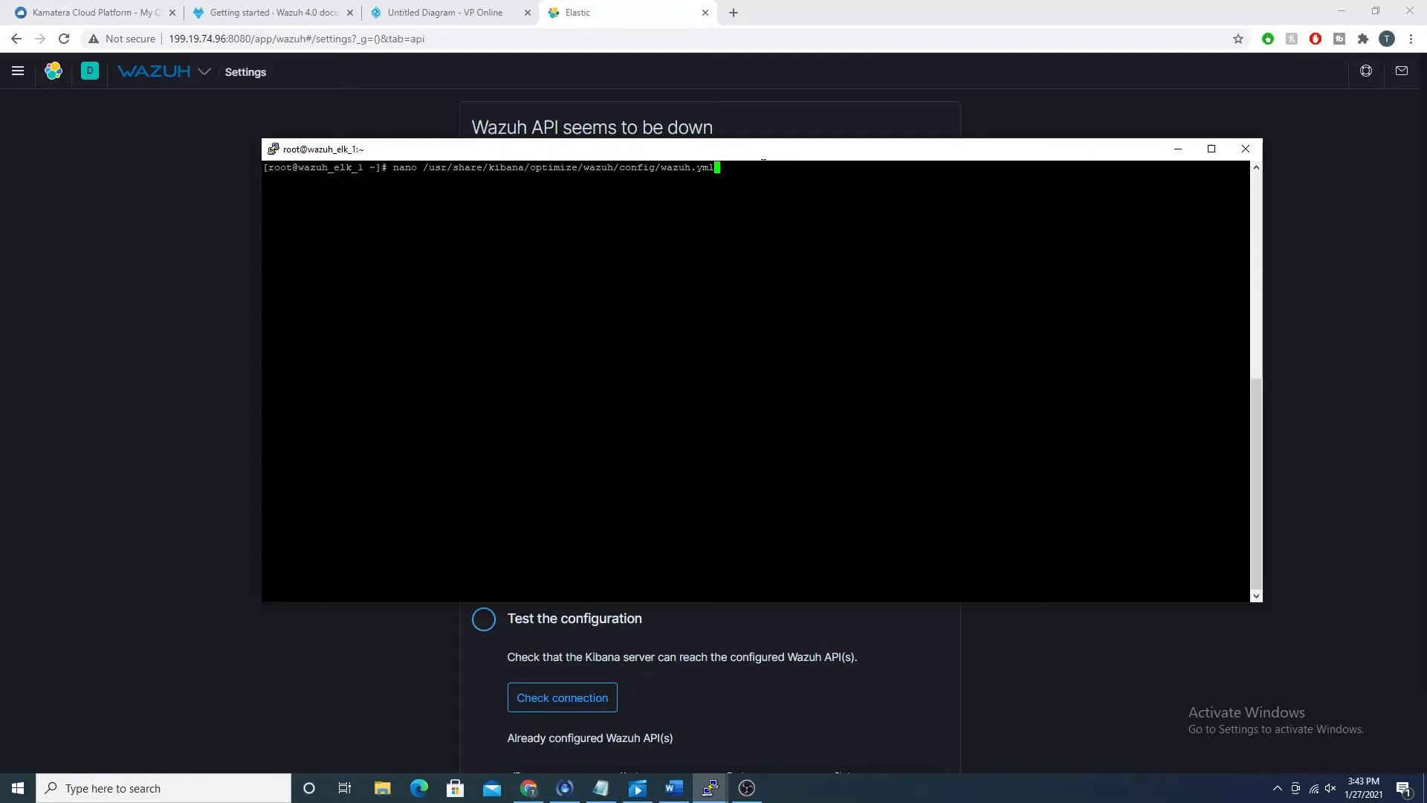
key("Return")
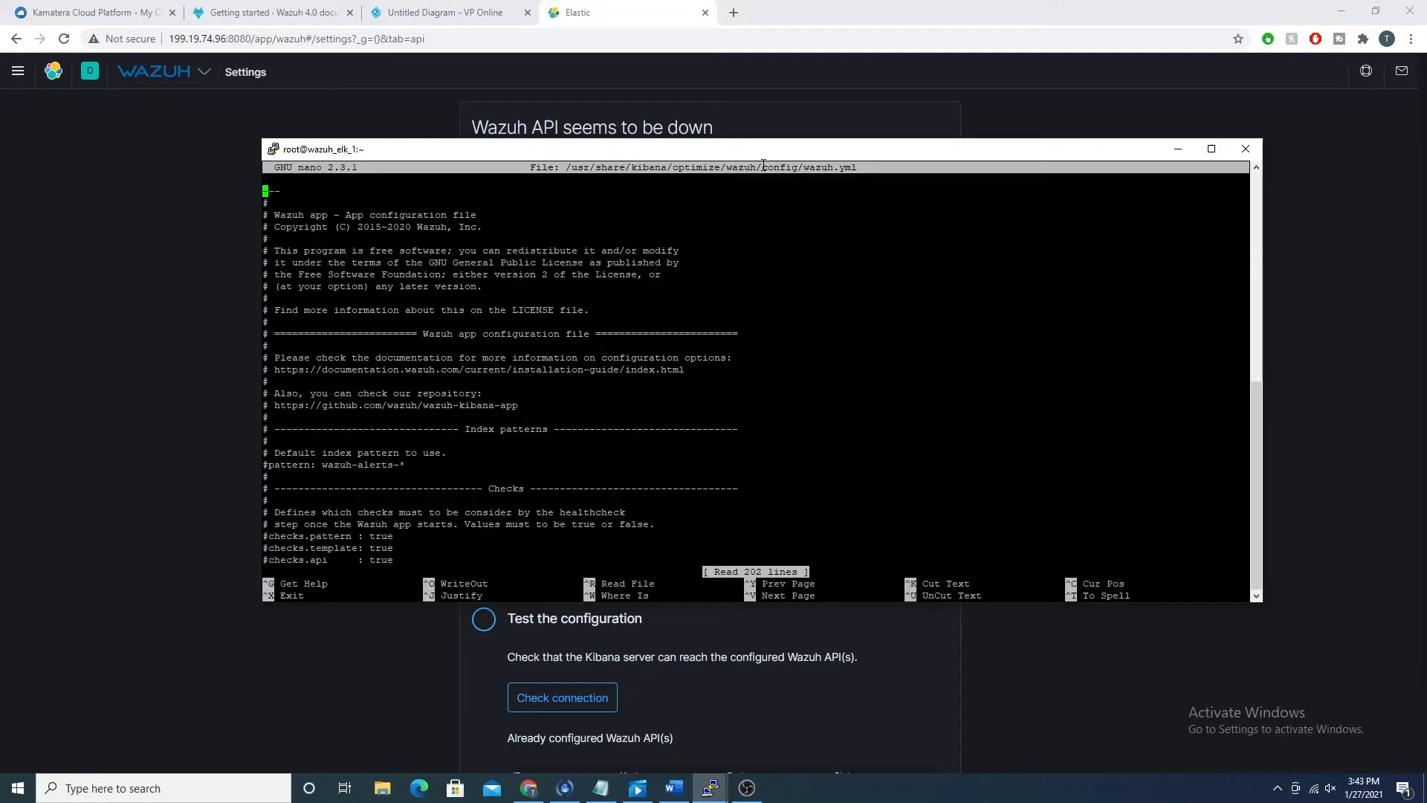
Step: Examine the index pattern, checks, extensions, timeout and selector settings in wazuh.yml
key("Down")
key("Down")
key("Down")
key("Down")
key("Down")
key("Down")
key("Down")
key("Down")
key("Down")
key("Down")
key("Down")
key("Down")
key("Down")
key("Down")
key("Down")
key("Down")
key("Down")
key("Down")
key("Down")
key("Down")
key("Down")
key("Down")
key("Down")
key("Down")
key("Down")
key("Down")
key("Down")
key("Down")
key("Down")
key("Down")
key("Down")
key("Down")
key("Down")
key("Down")
key("Down")
key("Down")
key("Down")
key("Down")
key("Down")
key("Down")
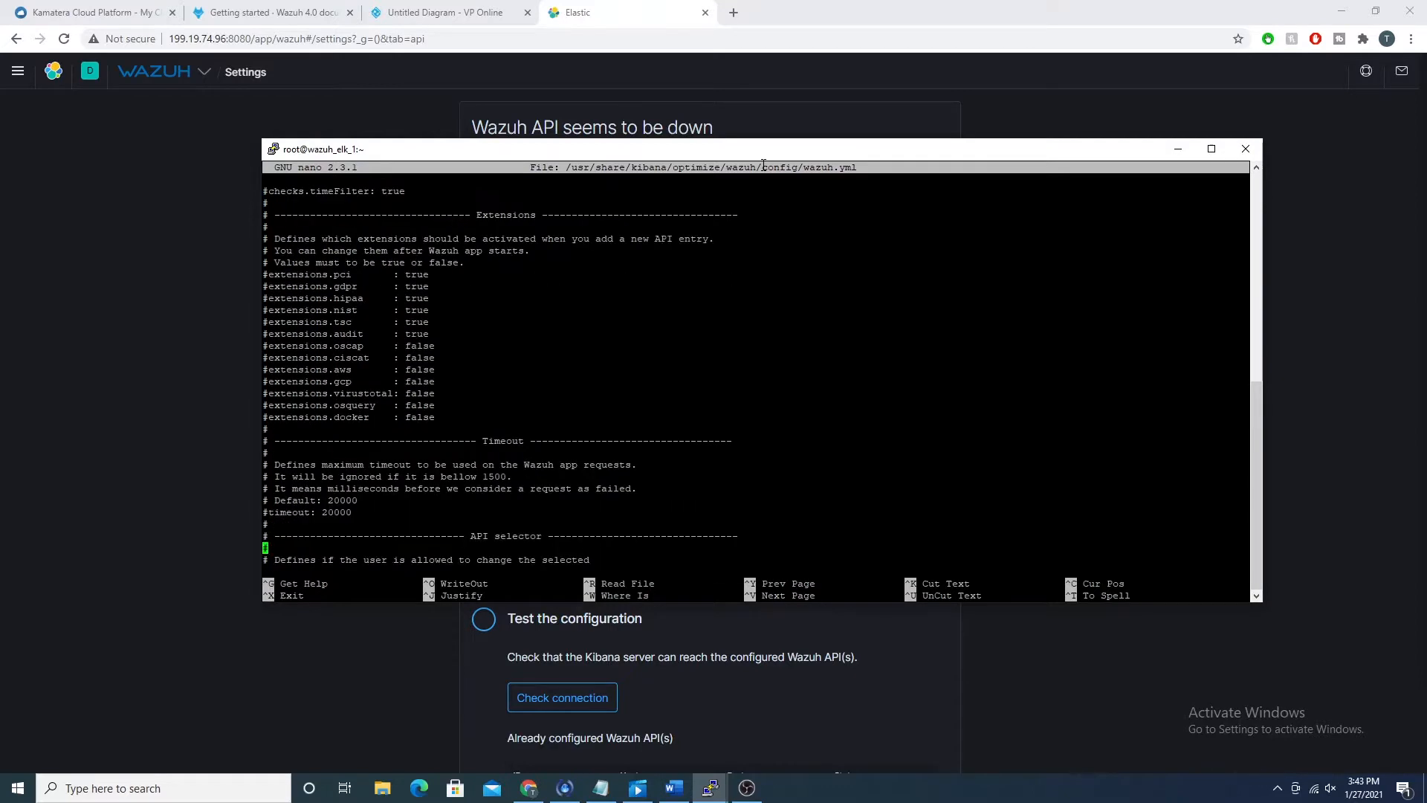
key("Down")
key("Down")
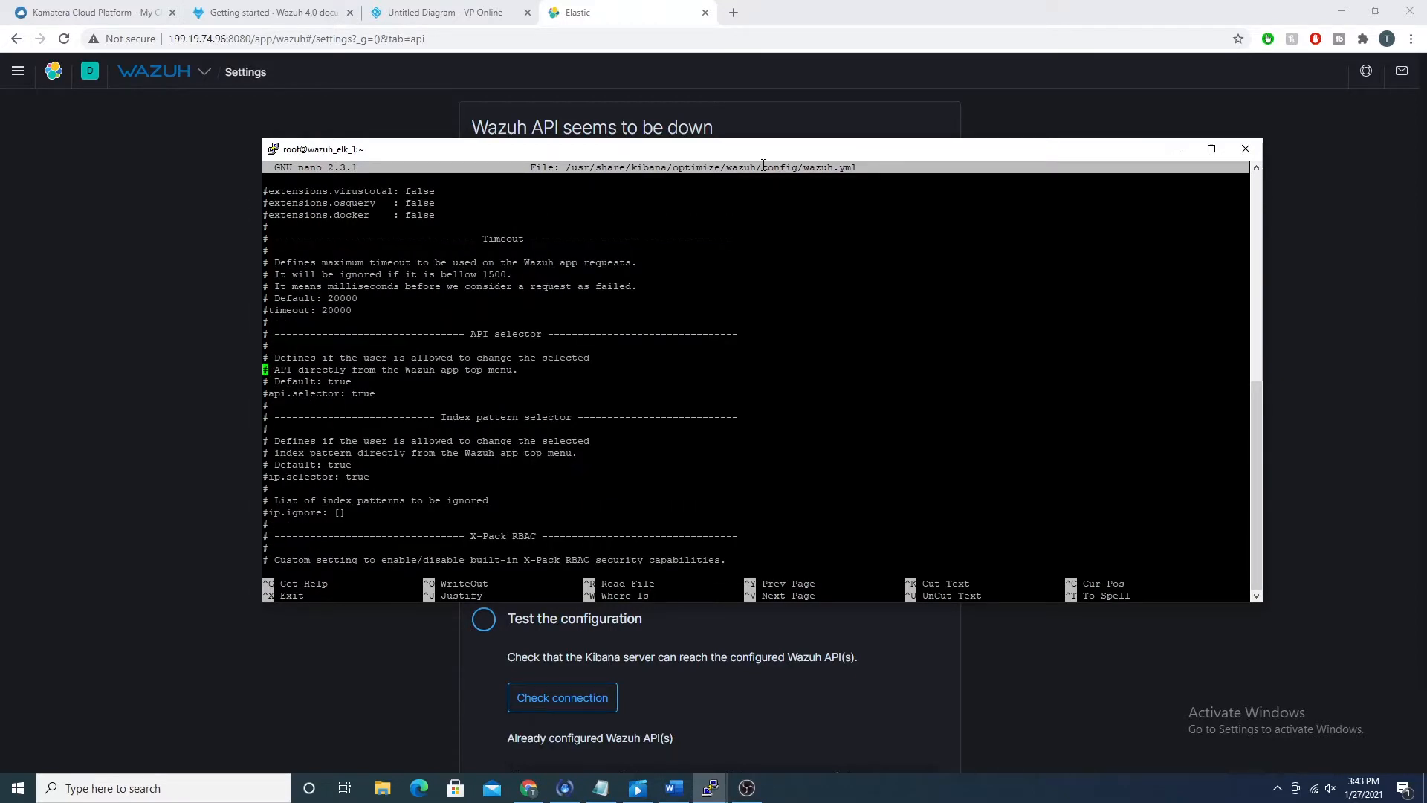
key("Down")
key("Down")
key("Down")
key("Up")
key("Up")
key("Up")
key("Up")
key("Up")
key("Up")
key("Up")
key("Up")
key("Up")
key("Up")
key("Up")
key("Up")
key("Up")
key("Up")
key("Up")
key("Up")
key("Up")
key("Up")
key("Up")
key("Up")
key("Up")
key("Up")
key("Up")
key("Up")
key("Up")
key("Up")
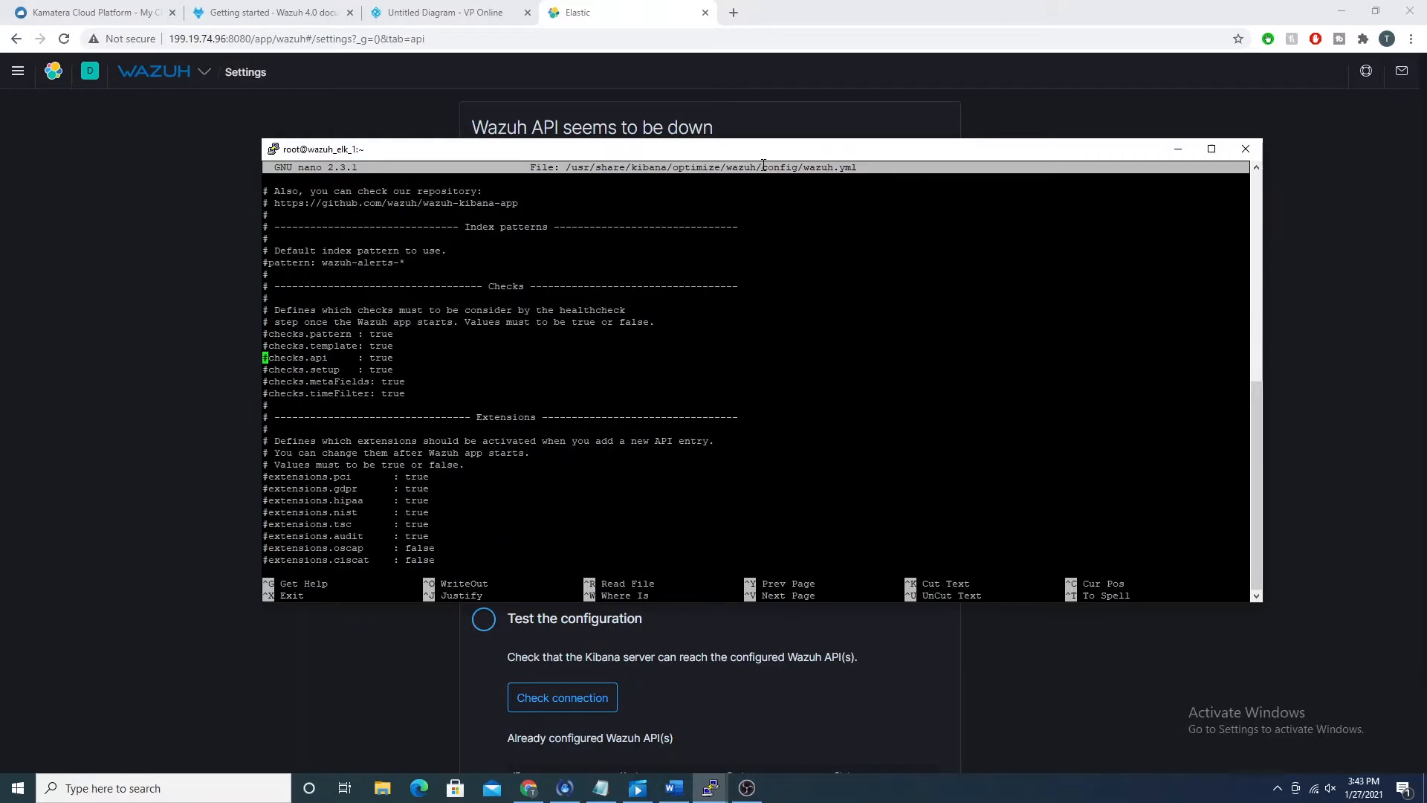
key("Up")
Step: Go to the default host entry at the end of wazuh.yml, place the cursor in its url value and reposition the terminal window
key("Page_Down")
key("Page_Down")
key("Page_Down")
key("Page_Down")
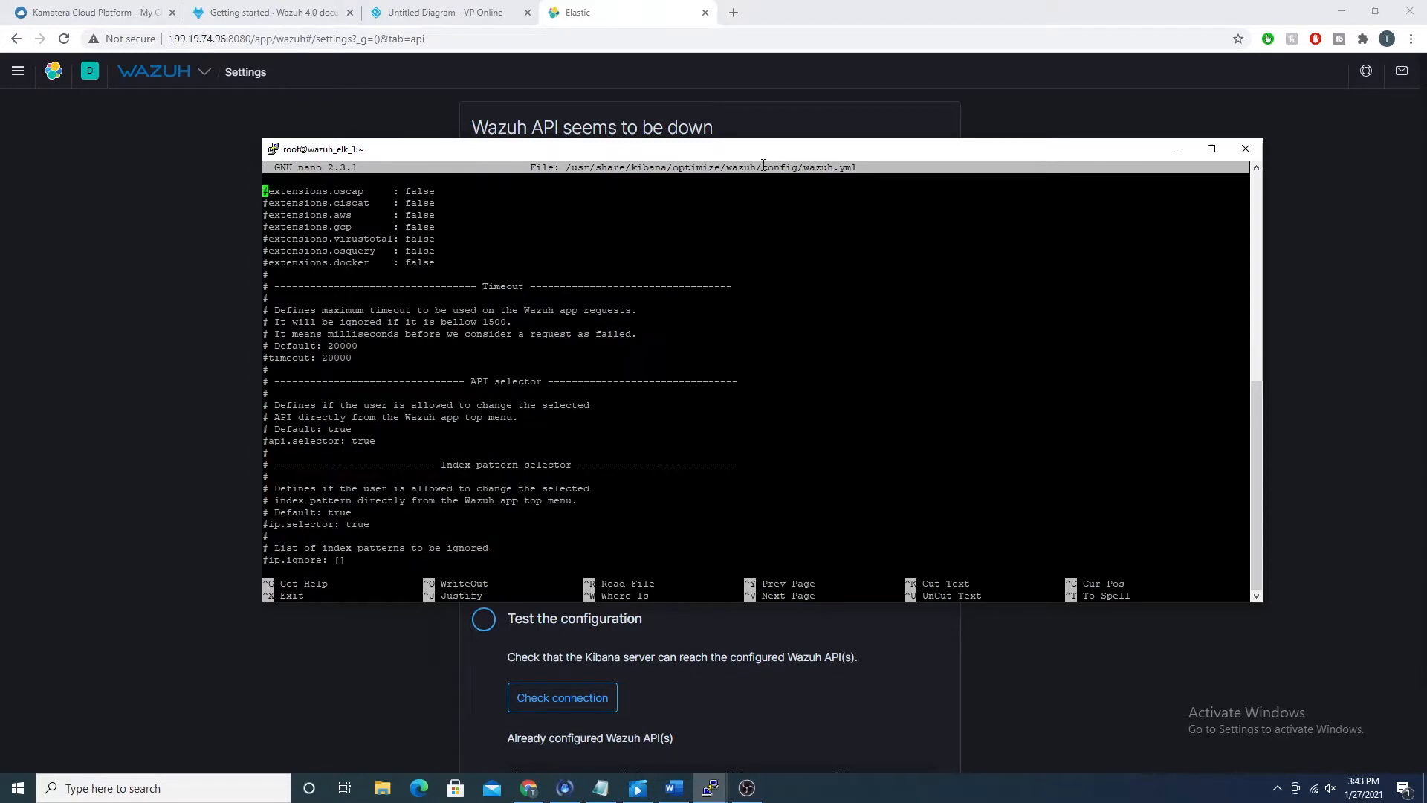
key("Page_Down")
key("Page_Down")
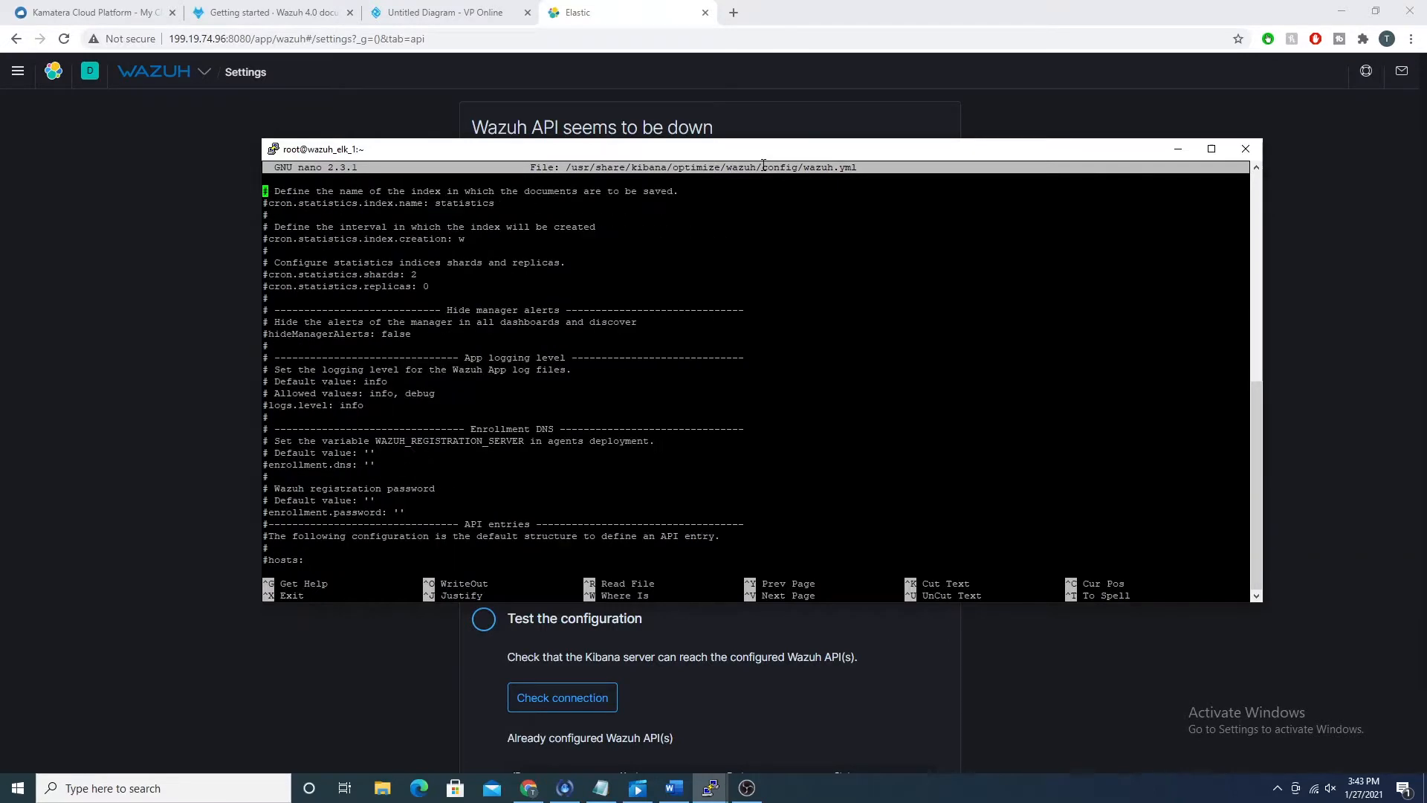
key("Page_Down")
key("Page_Up")
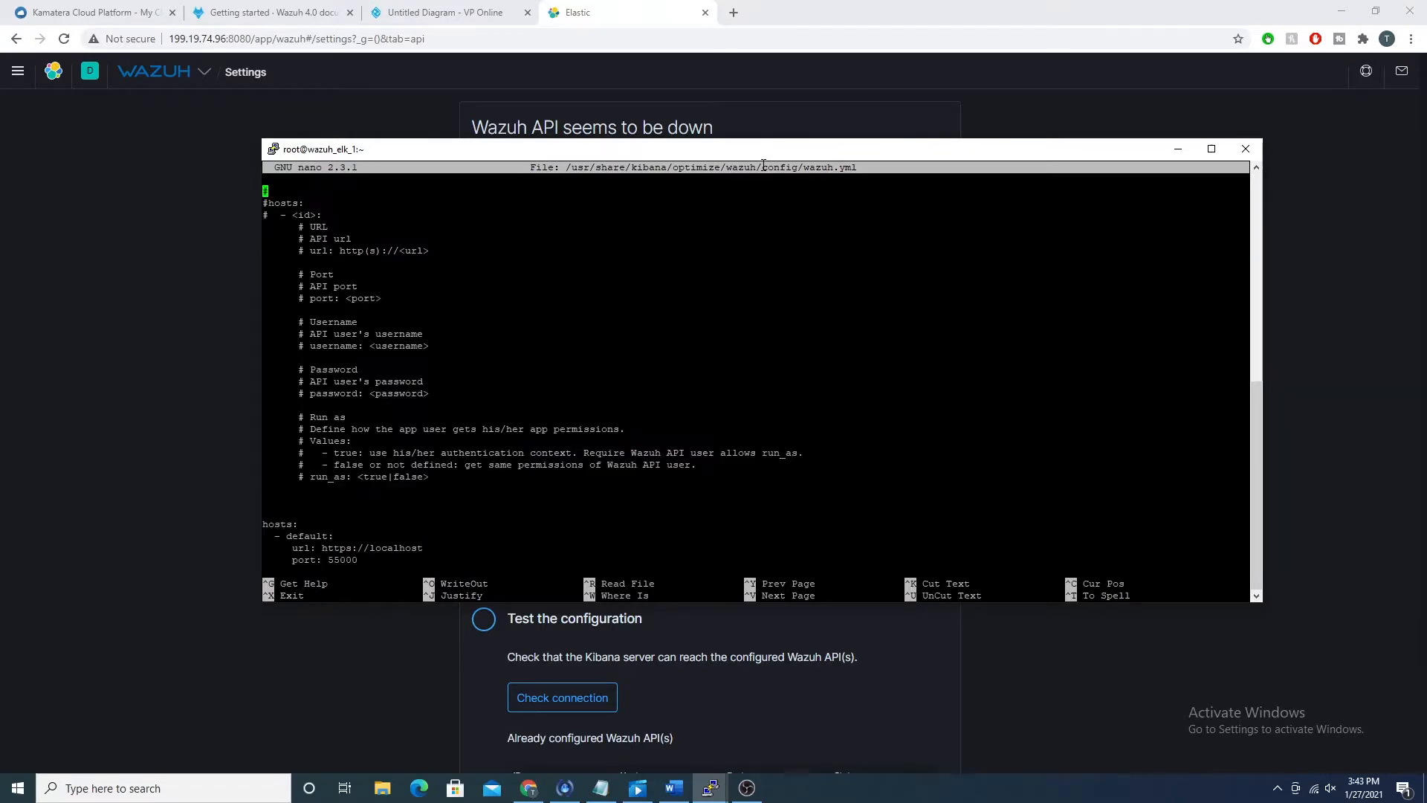
key("Page_Down")
key("Up")
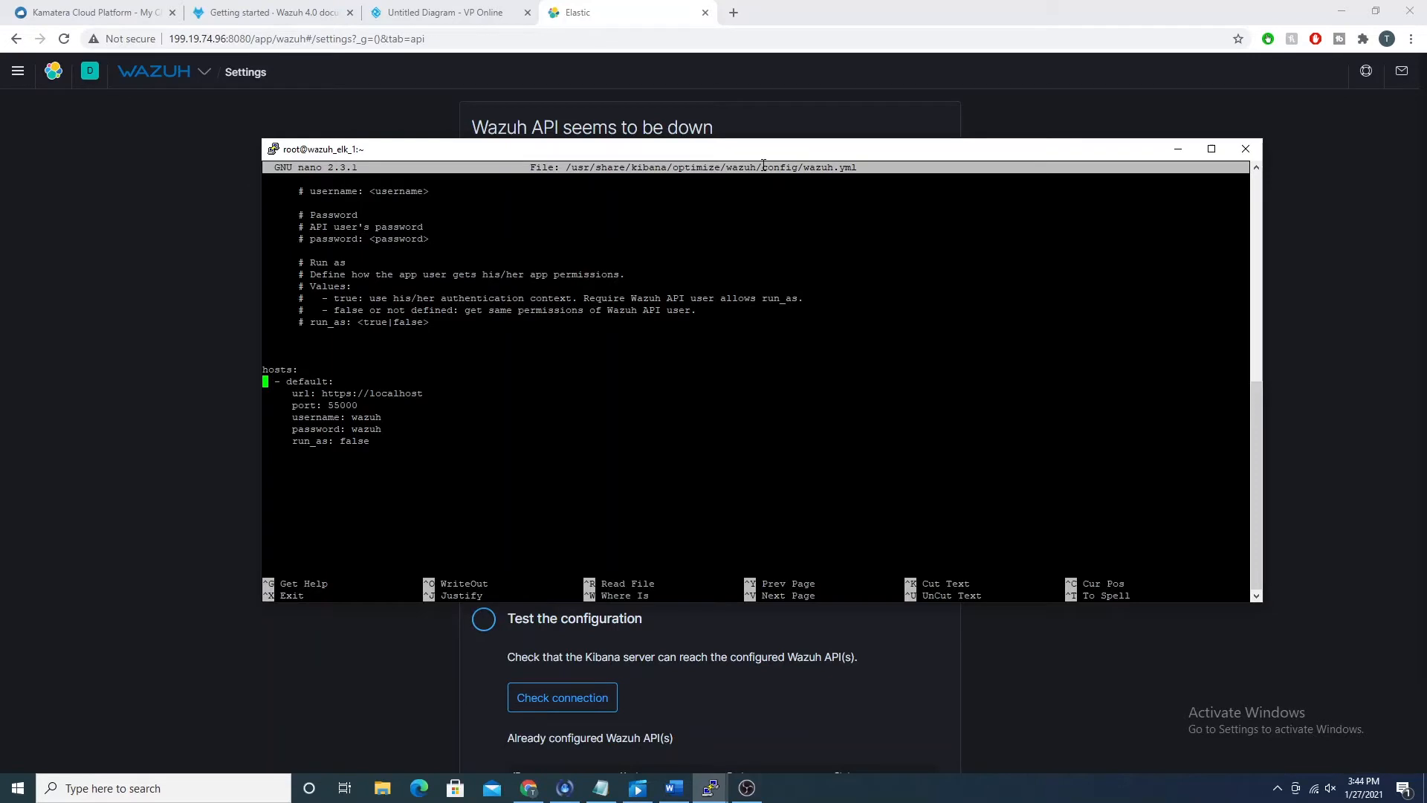
key("Right")
key("Right")
key("Right")
key("Right")
key("Down")
key("Right")
key("Right")
key("Right")
key("Right")
key("Right")
key("Right")
key("Right")
key("Right")
key("Right")
key("Right")
key("Right")
key("Right")
key("Right")
key("Right")
key("Right")
key("Right")
key("Right")
key("Right")
key("Right")
key("Right")
key("Left")
left_click_drag(409, 154, 513, 183)
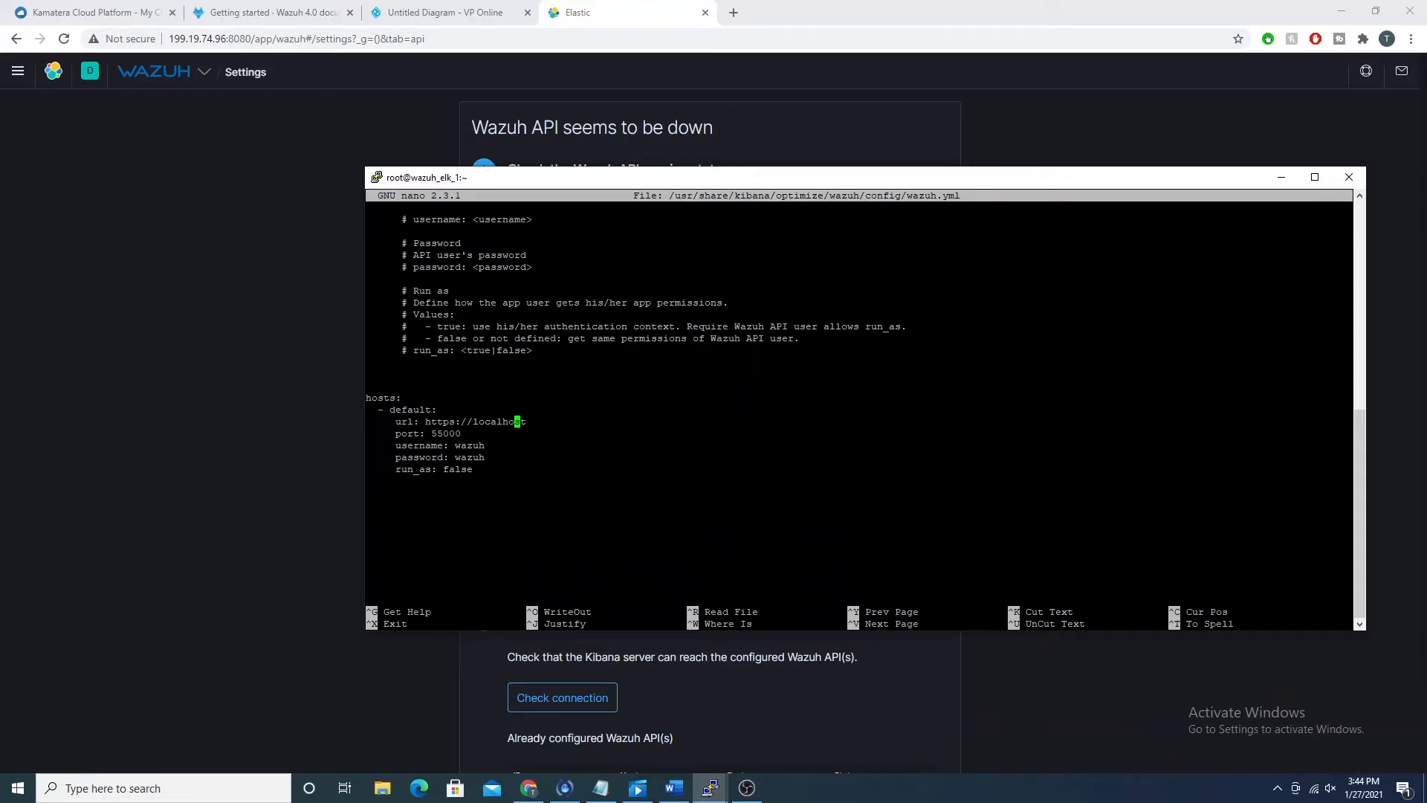
Step: Switch to the wazuh_manager terminal, run ifconfig and copy the inet address of eth0
left_click(710, 787)
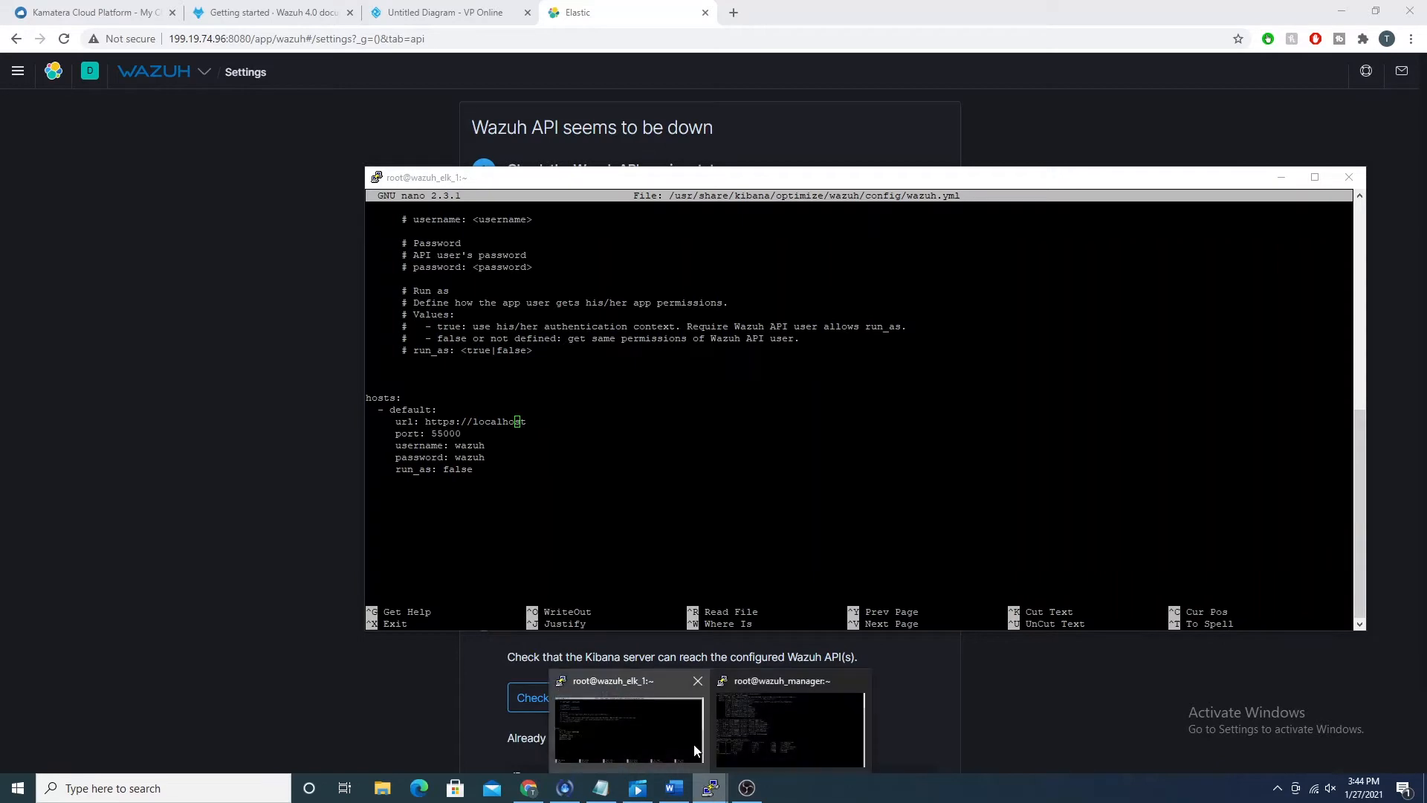
left_click(841, 730)
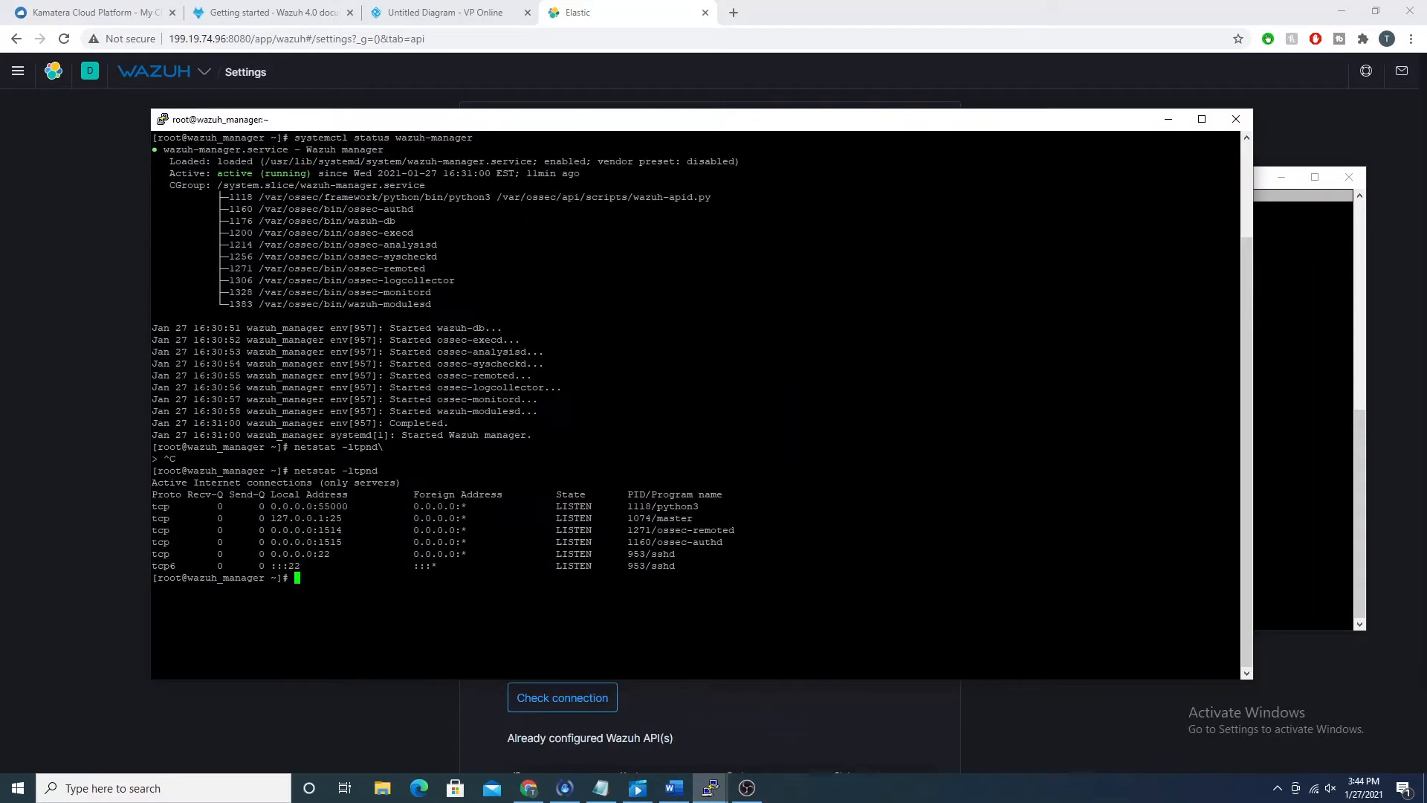
type("ifconfig")
key("Return")
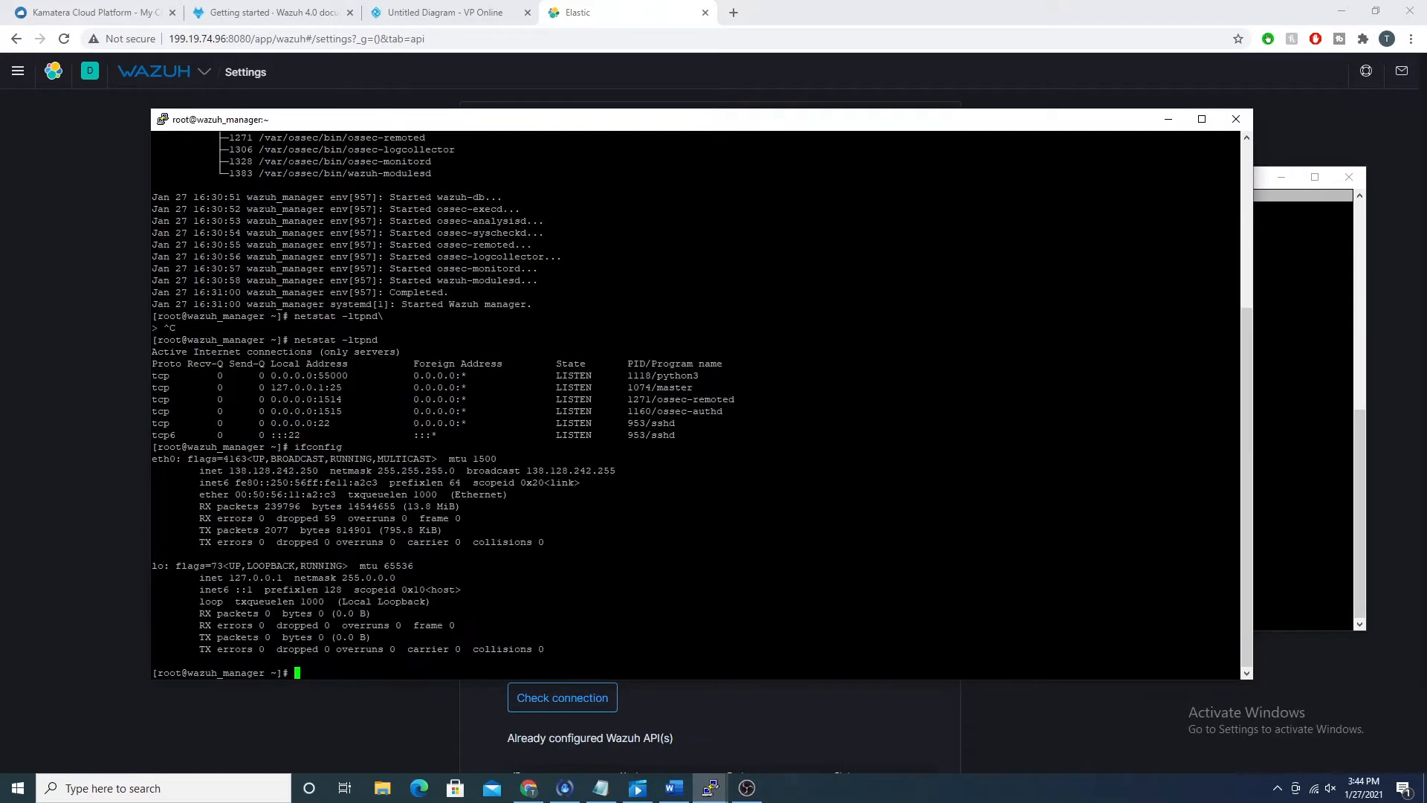
left_click_drag(229, 470, 318, 471)
left_click(1265, 418)
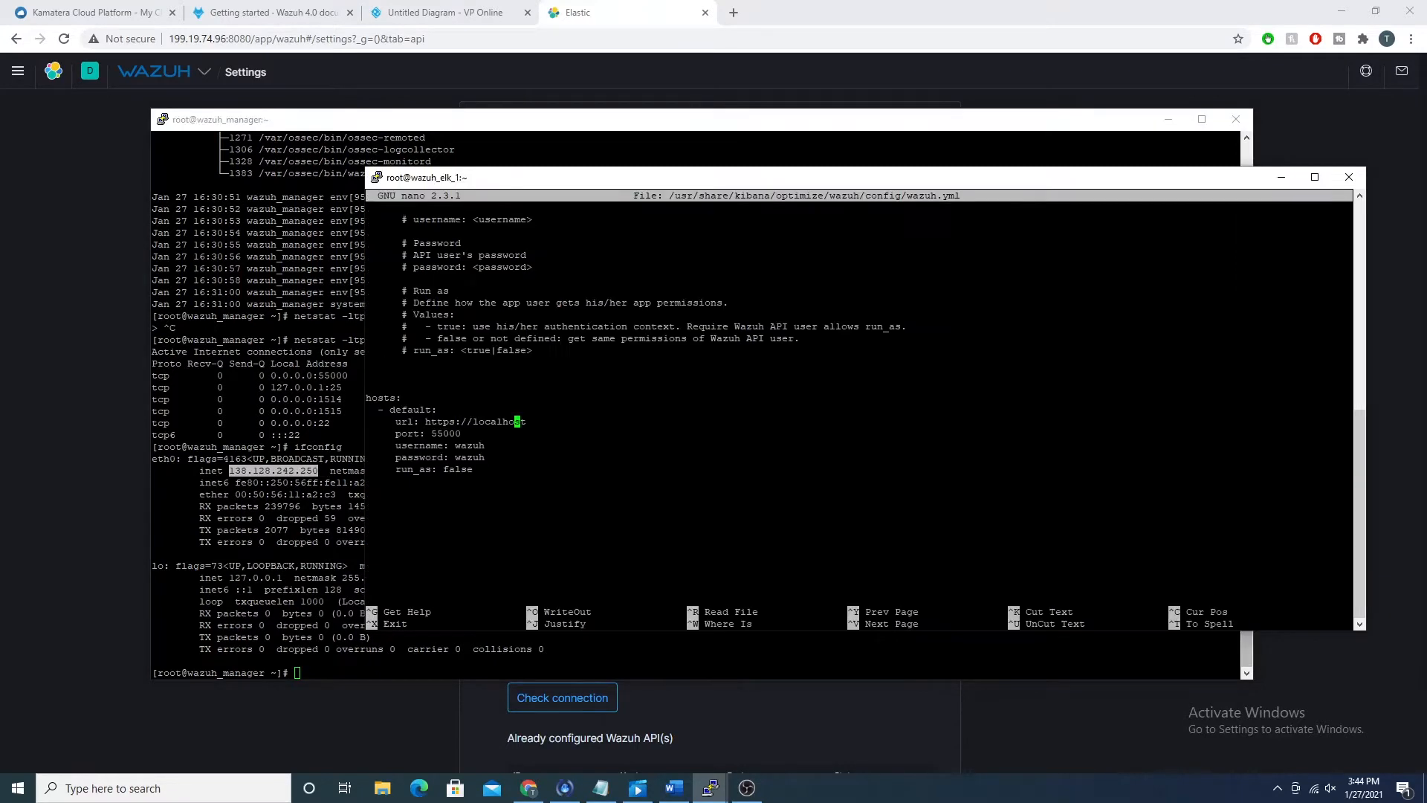
key("Right")
key("Right")
key("BackSpace")
key("BackSpace")
key("BackSpace")
key("BackSpace")
key("BackSpace")
key("BackSpace")
key("BackSpace")
key("BackSpace")
key("BackSpace")
type("138.128.242.250")
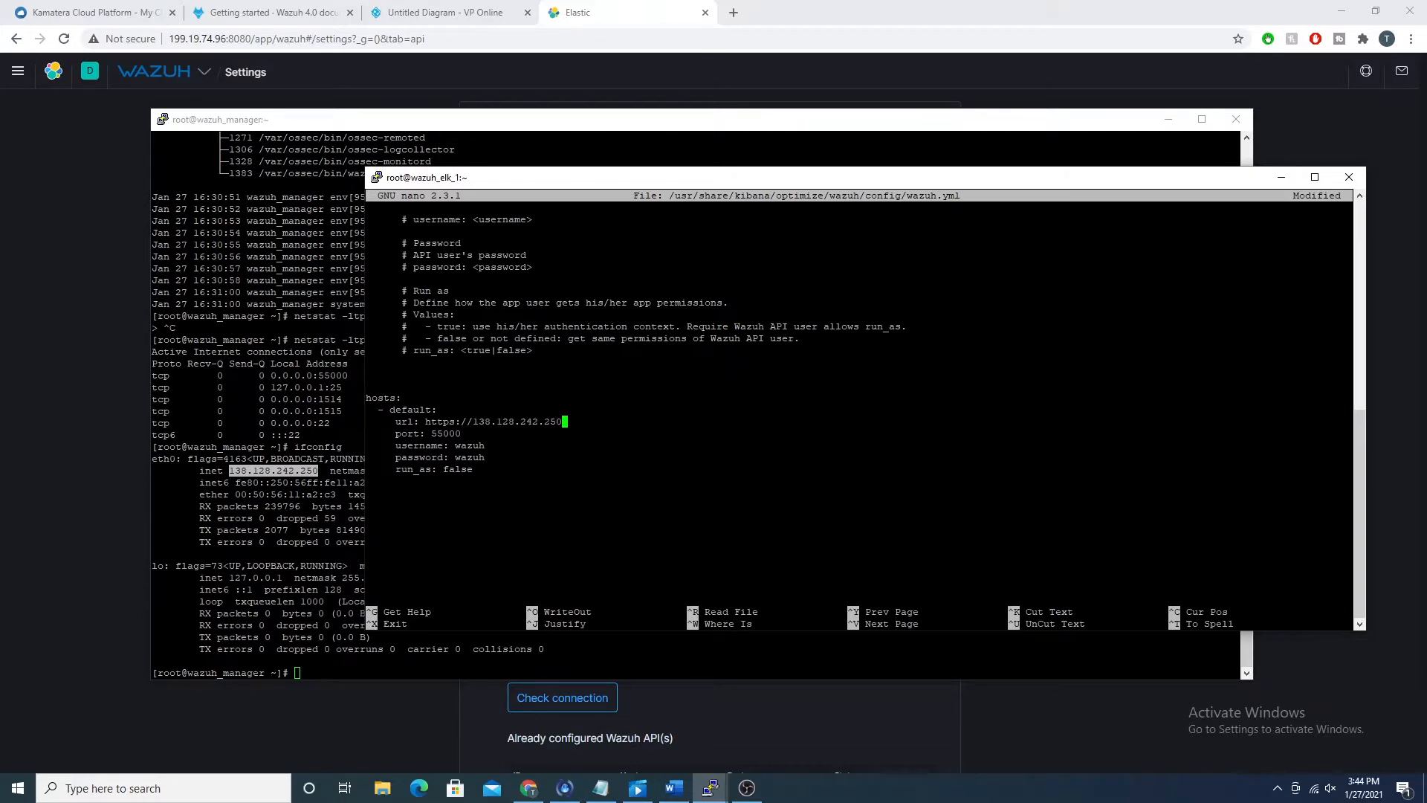
Step: Review the remaining default host entries, save wazuh.yml under the same name and exit nano
key("Down")
key("Down")
key("Down")
key("Up")
key("Down")
key("ctrl+x")
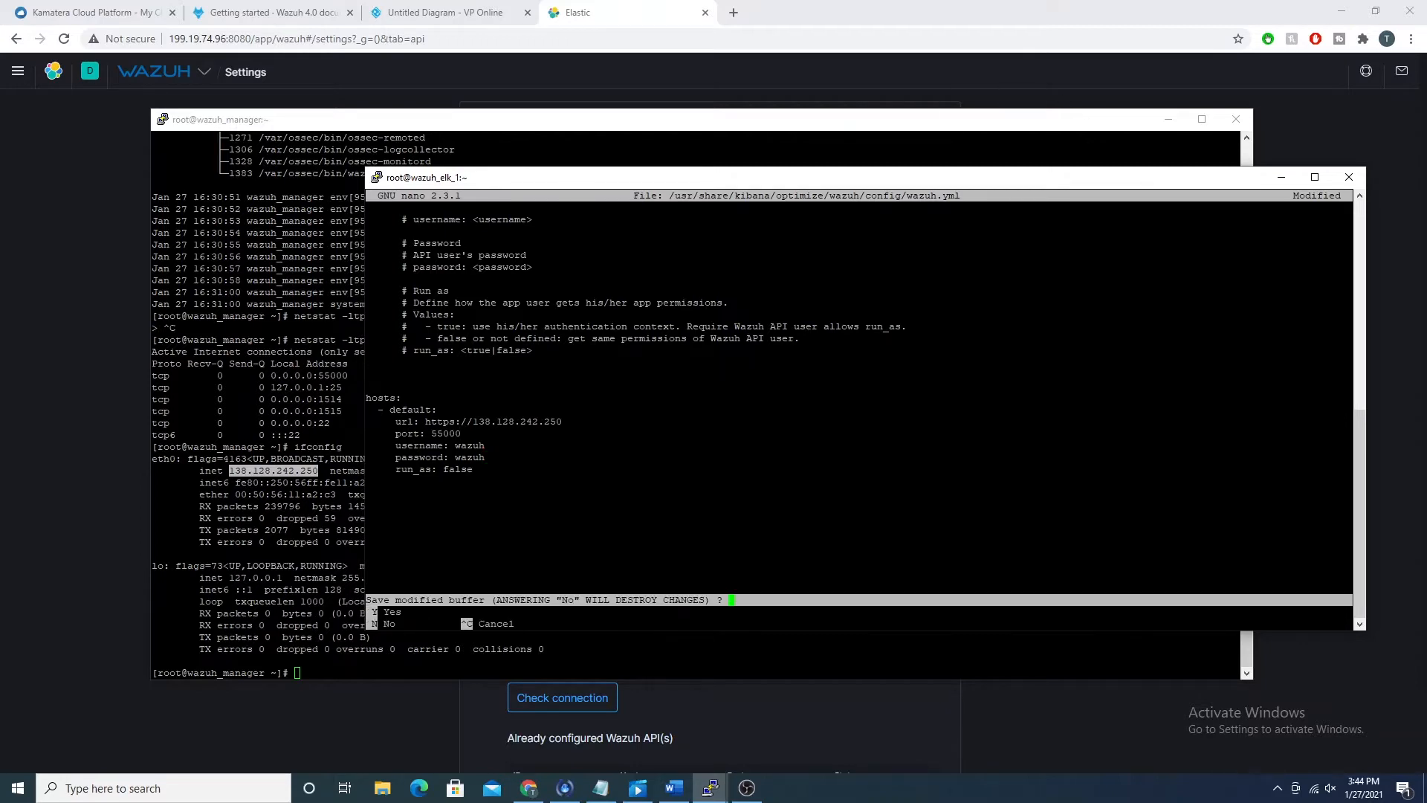
key("y")
key("Return")
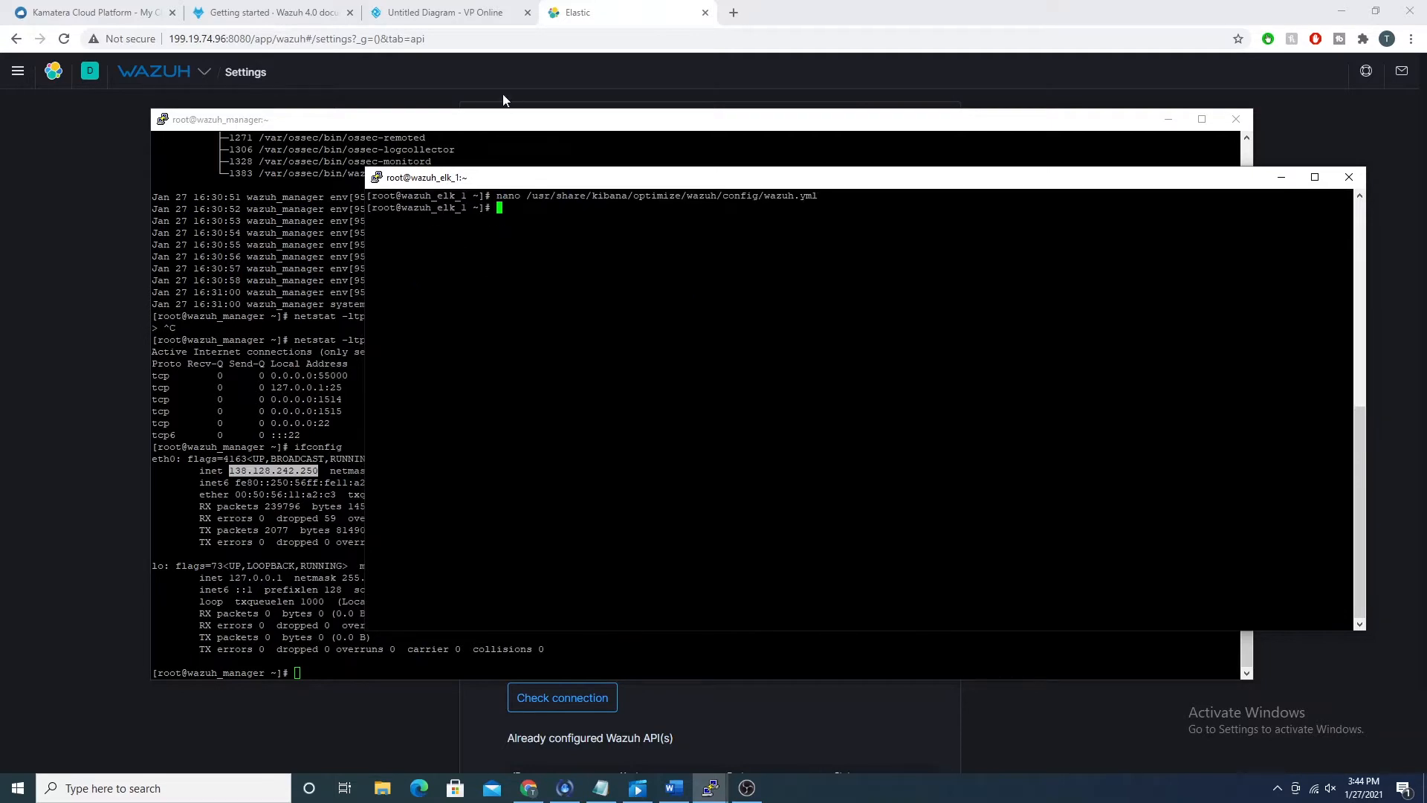
Step: Return to the Wazuh page in Elastic, check the API connection and highlight the host address in the API configuration table
key("alt+Tab")
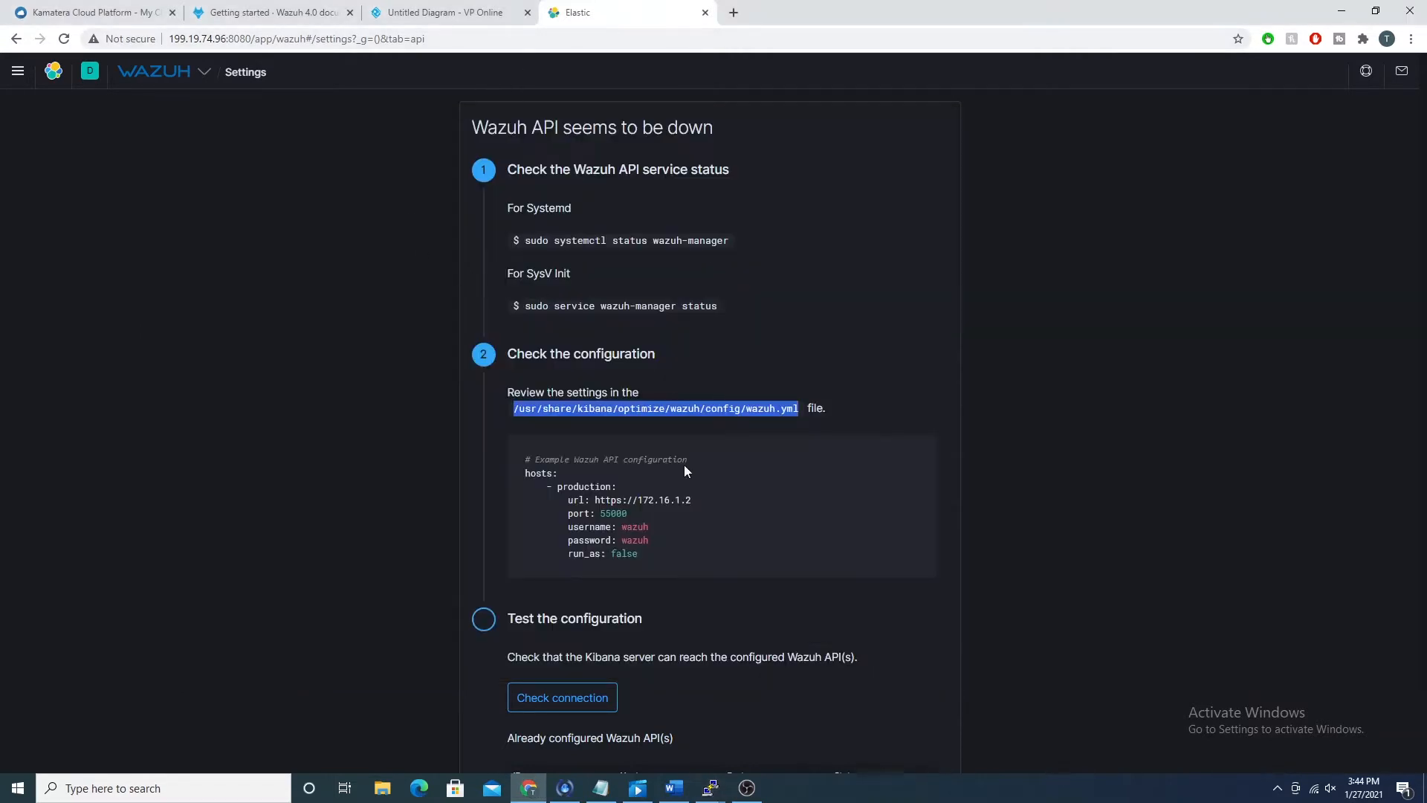
scroll(297, 562, "down", 2)
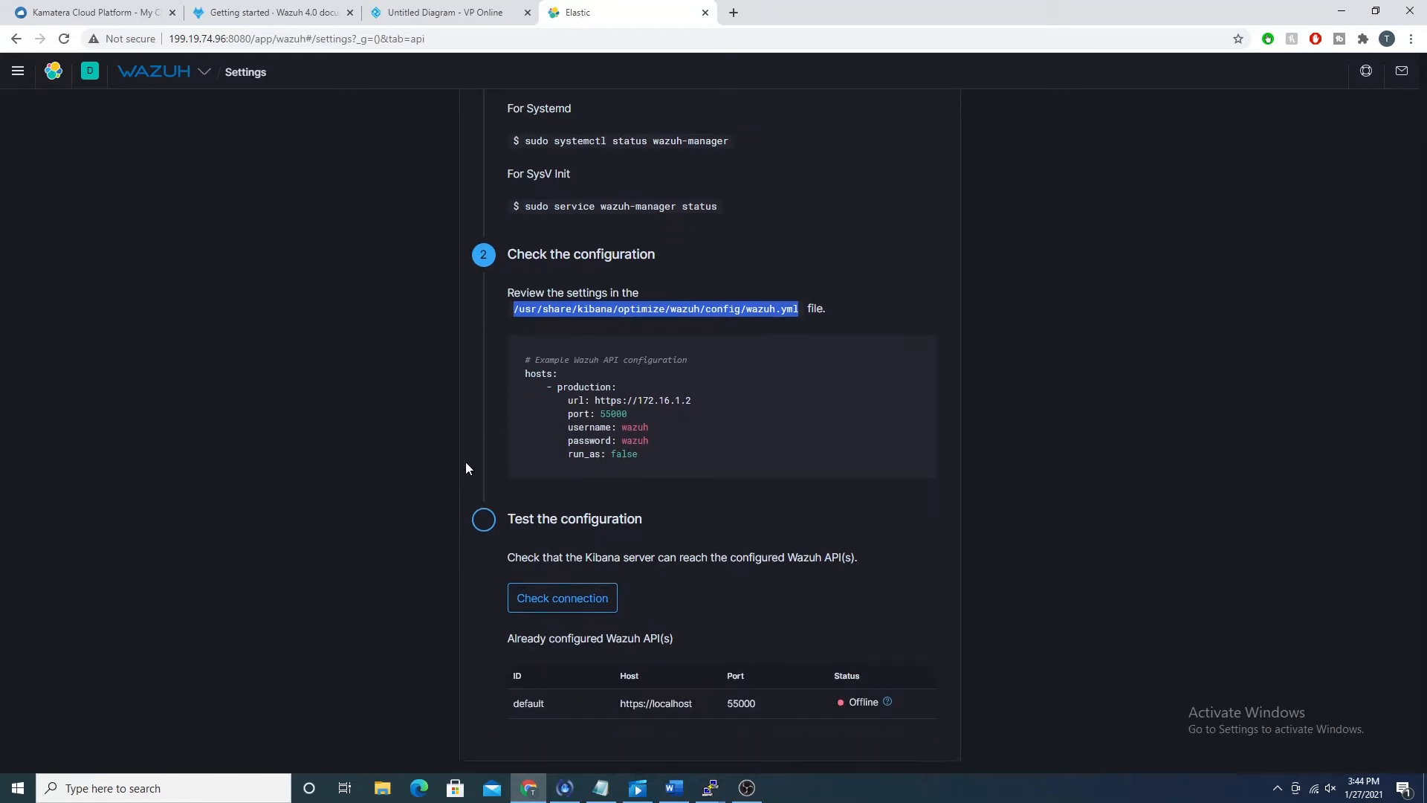
left_click(538, 594)
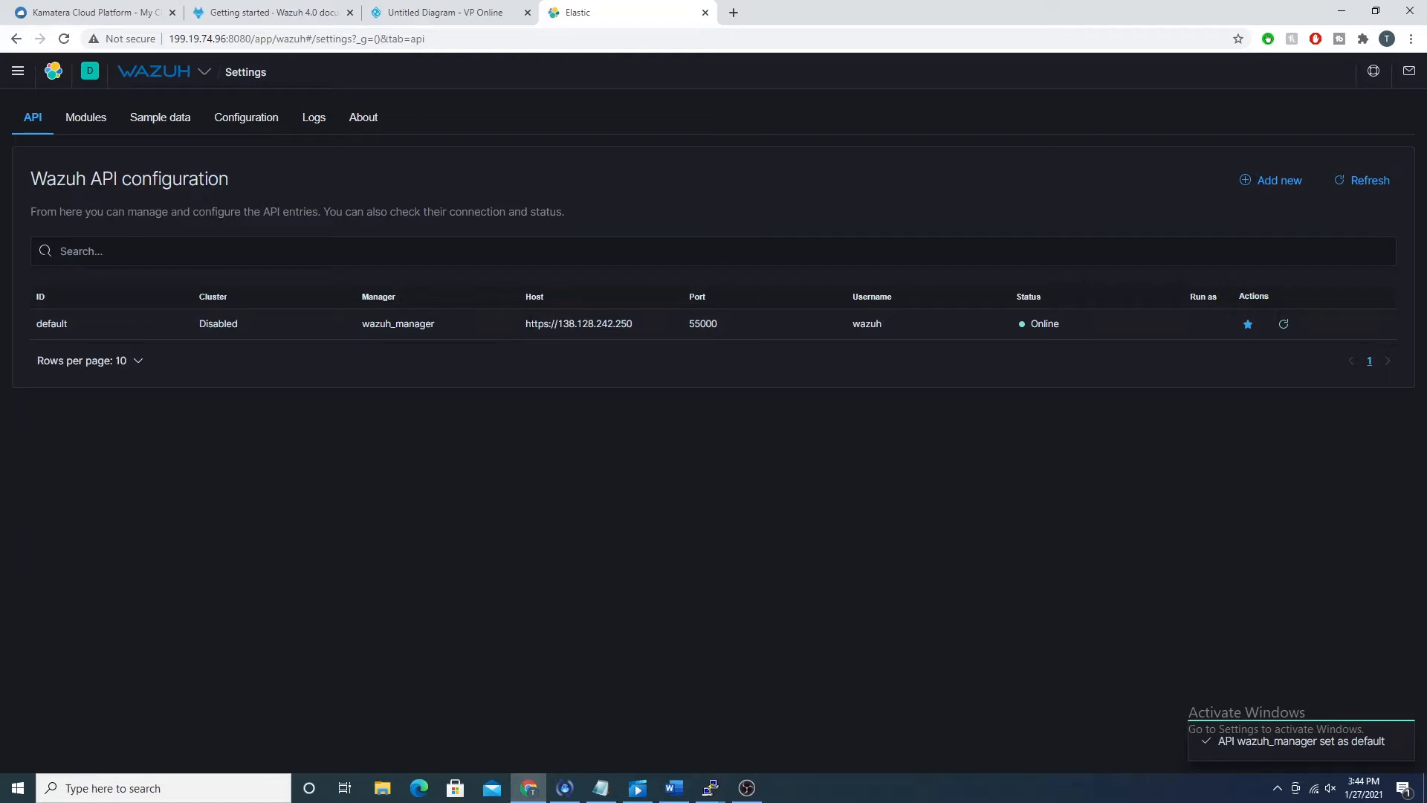
left_click_drag(599, 319, 652, 323)
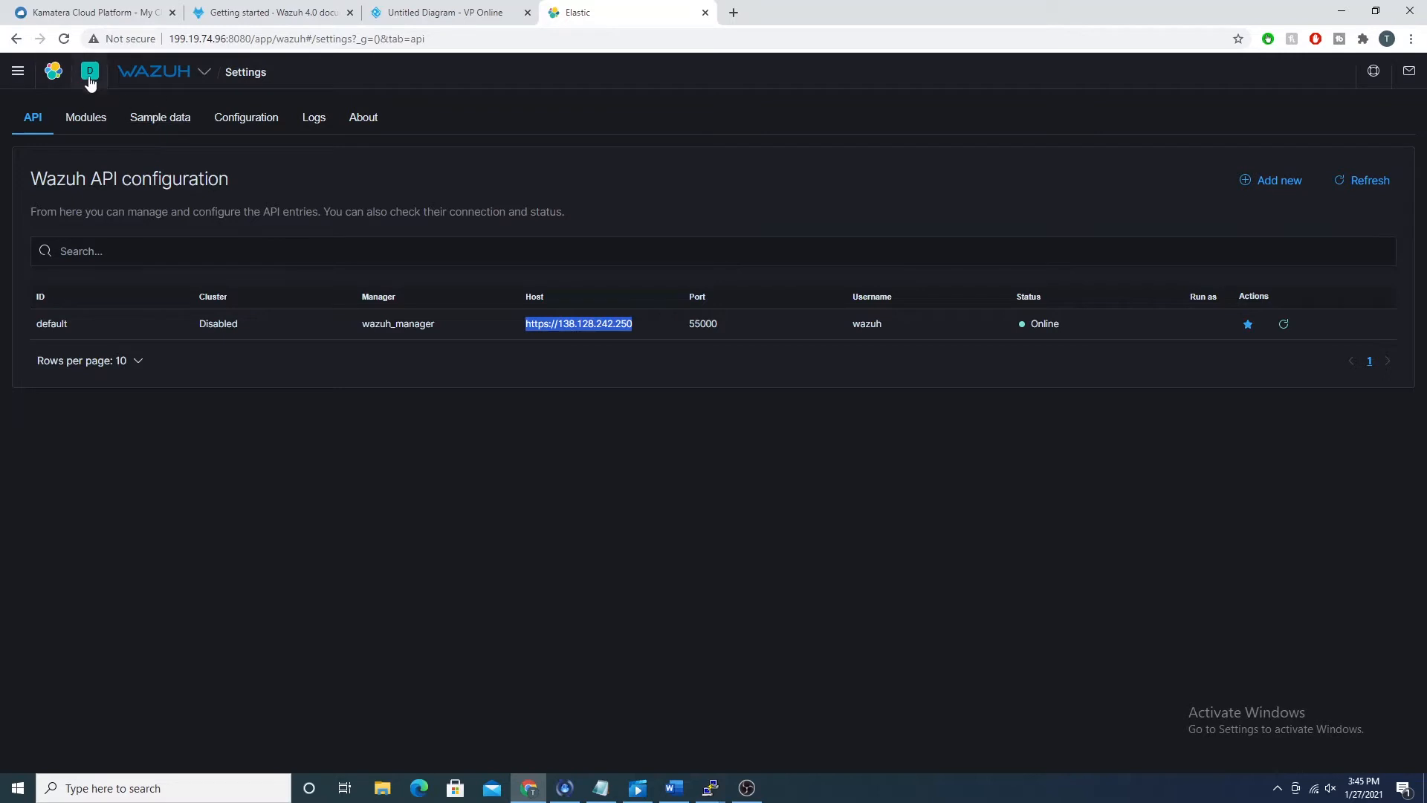
Step: Open the wazuh_linux agent from Wazuh's Agents page and look through its Security events dashboard
left_click(165, 79)
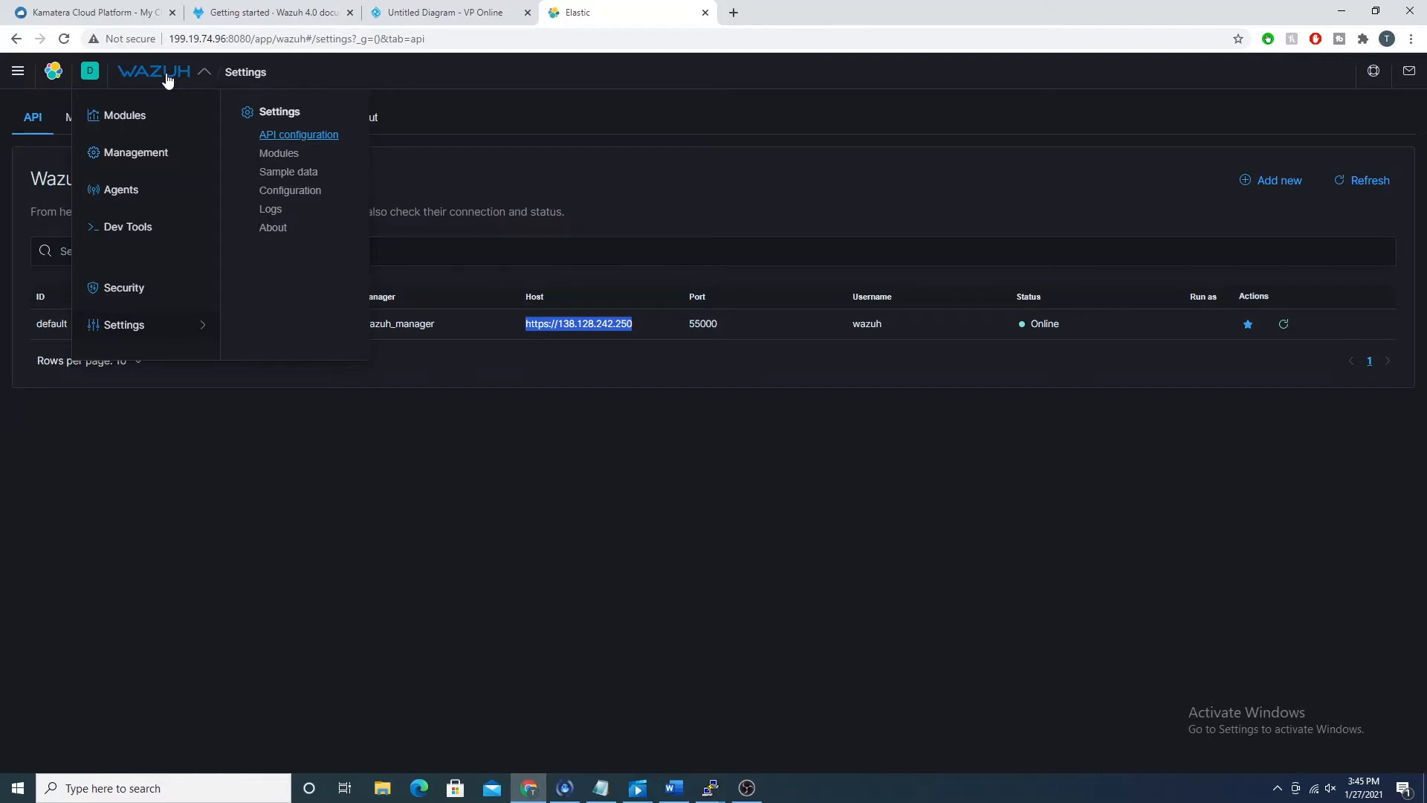
left_click(148, 190)
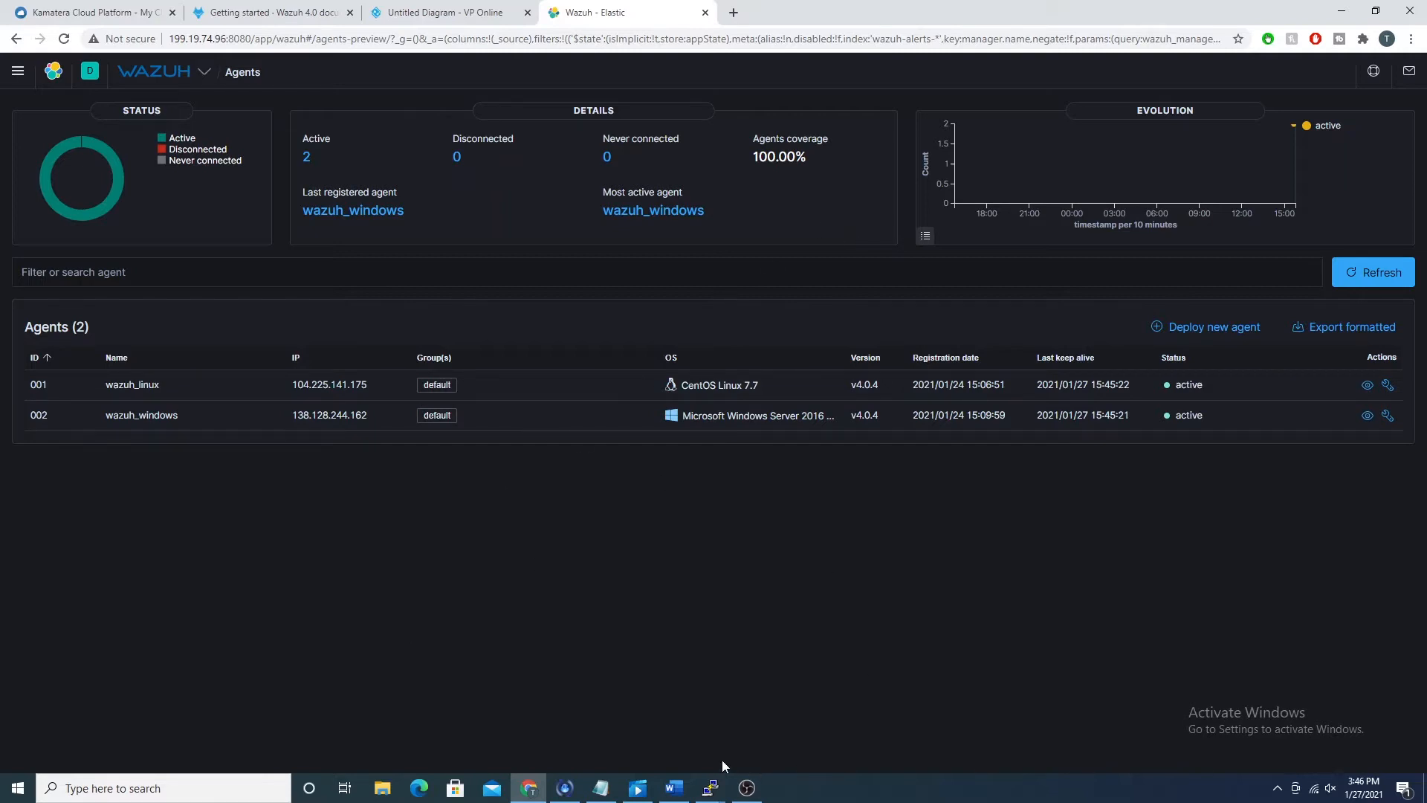
left_click(197, 384)
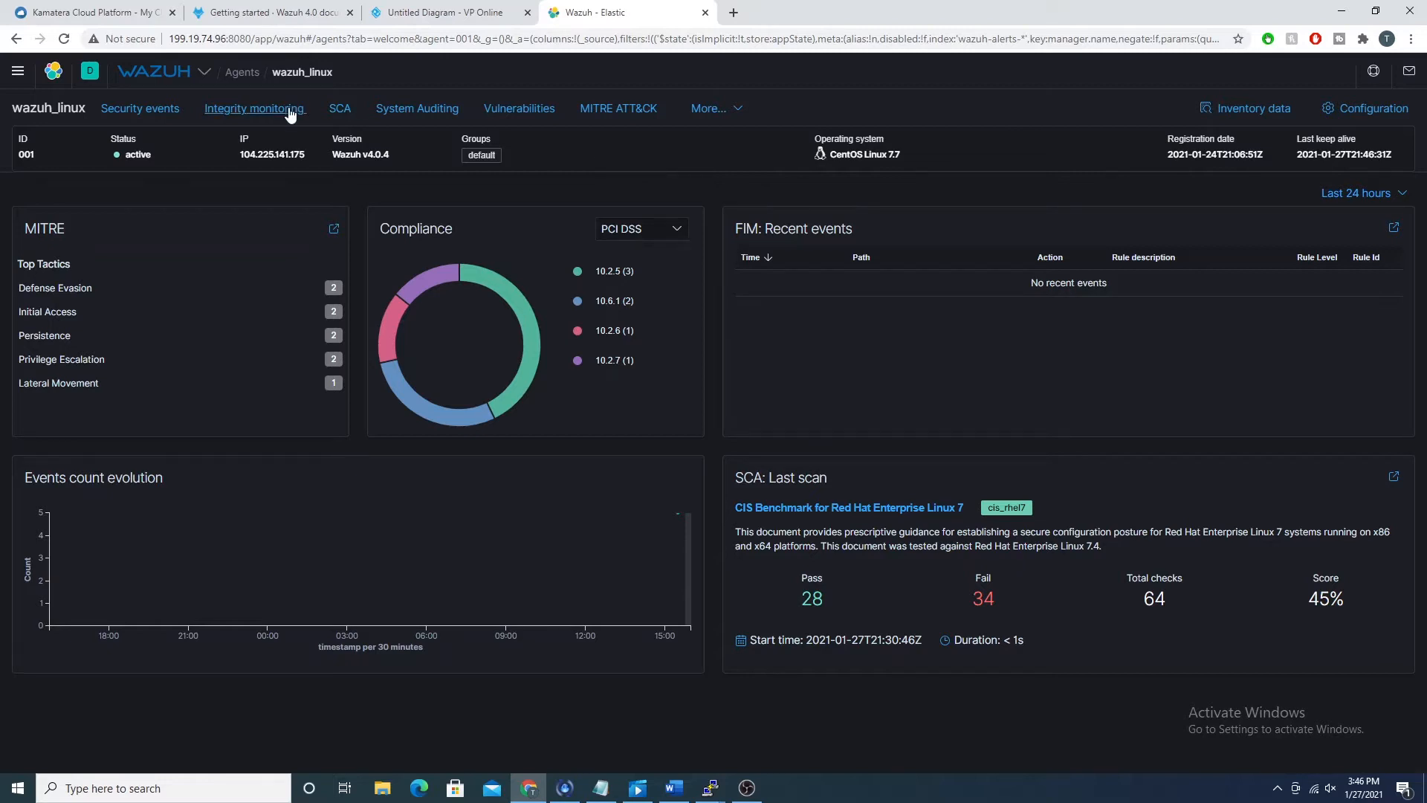
left_click(163, 110)
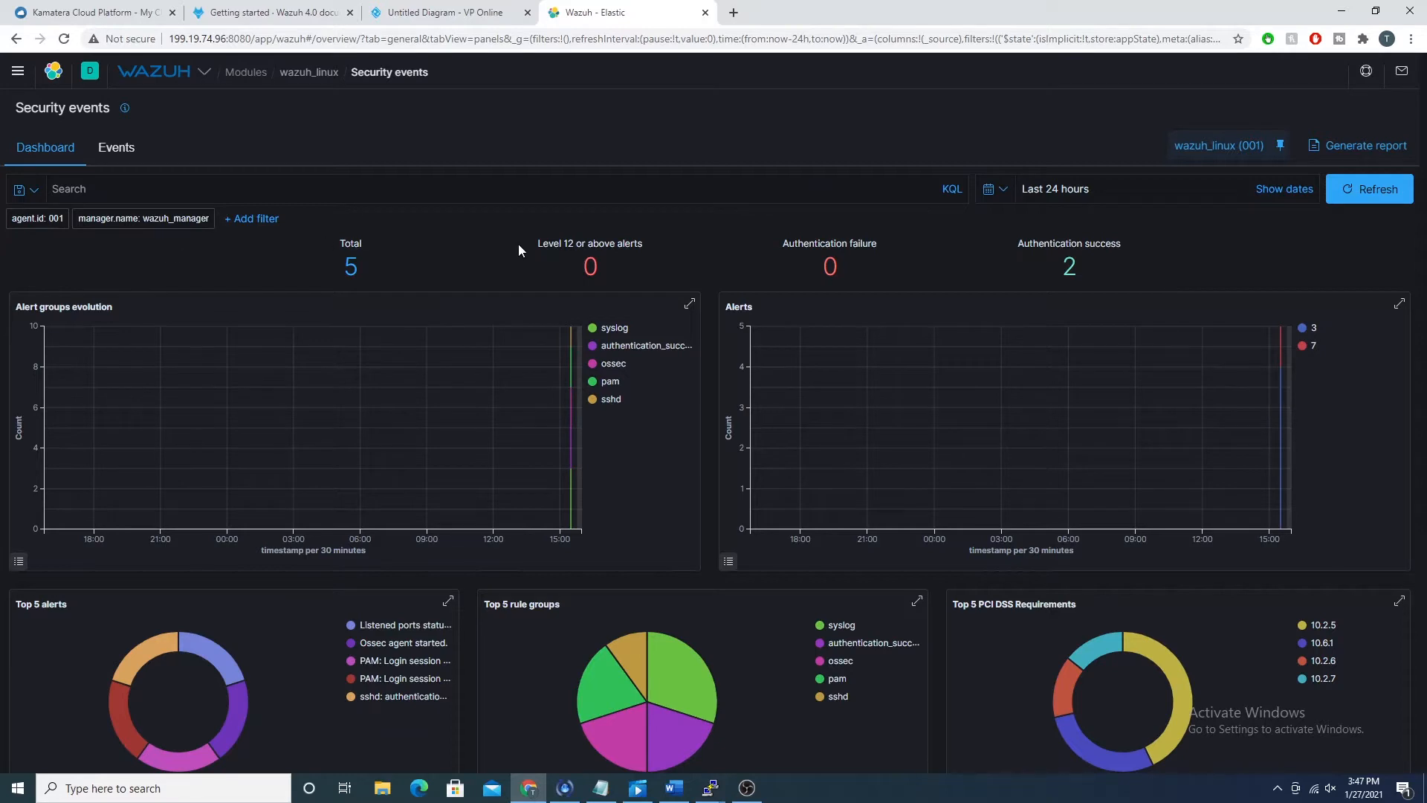
scroll(635, 252, "down", 5)
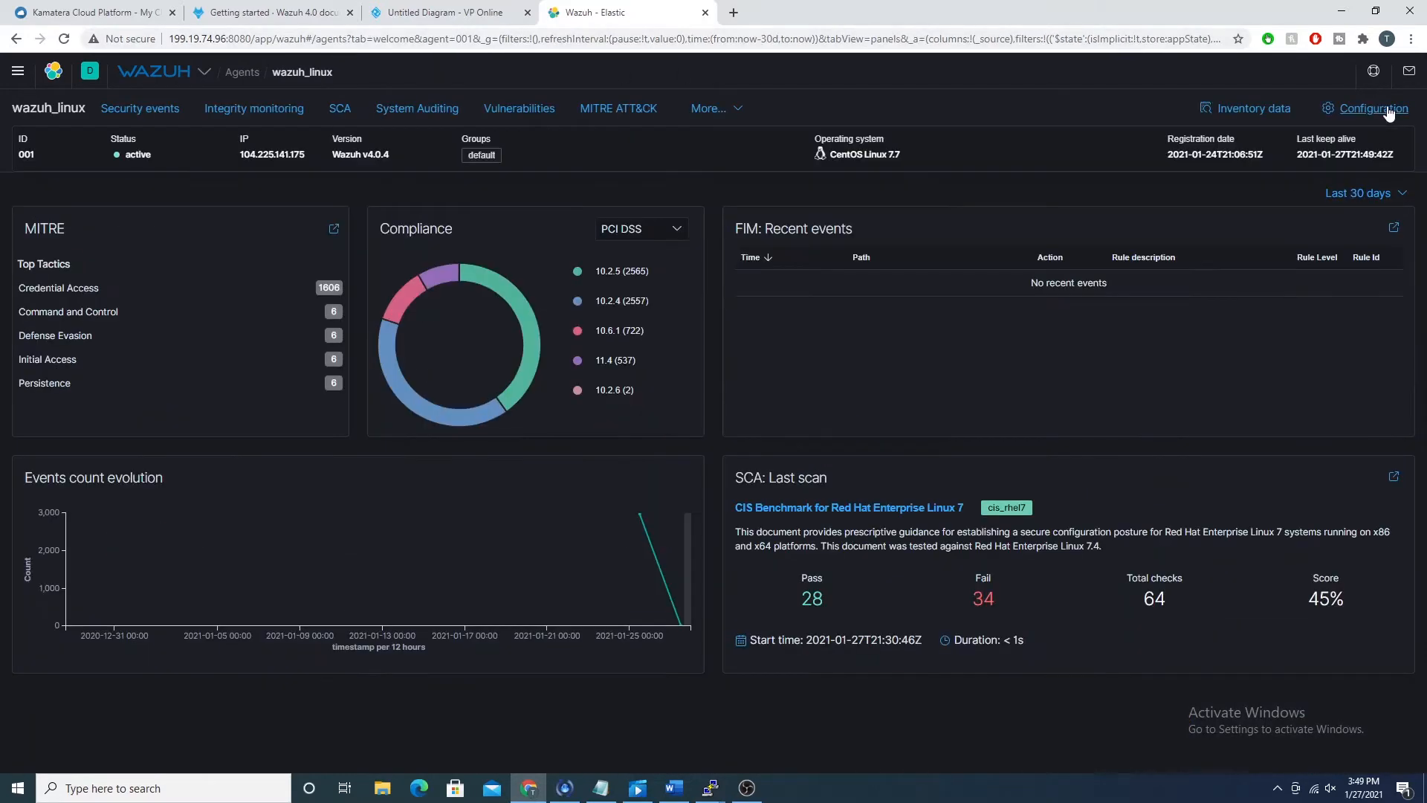
Step: Open the wazuh_linux agent's Configuration page and look over its sections
left_click(1387, 109)
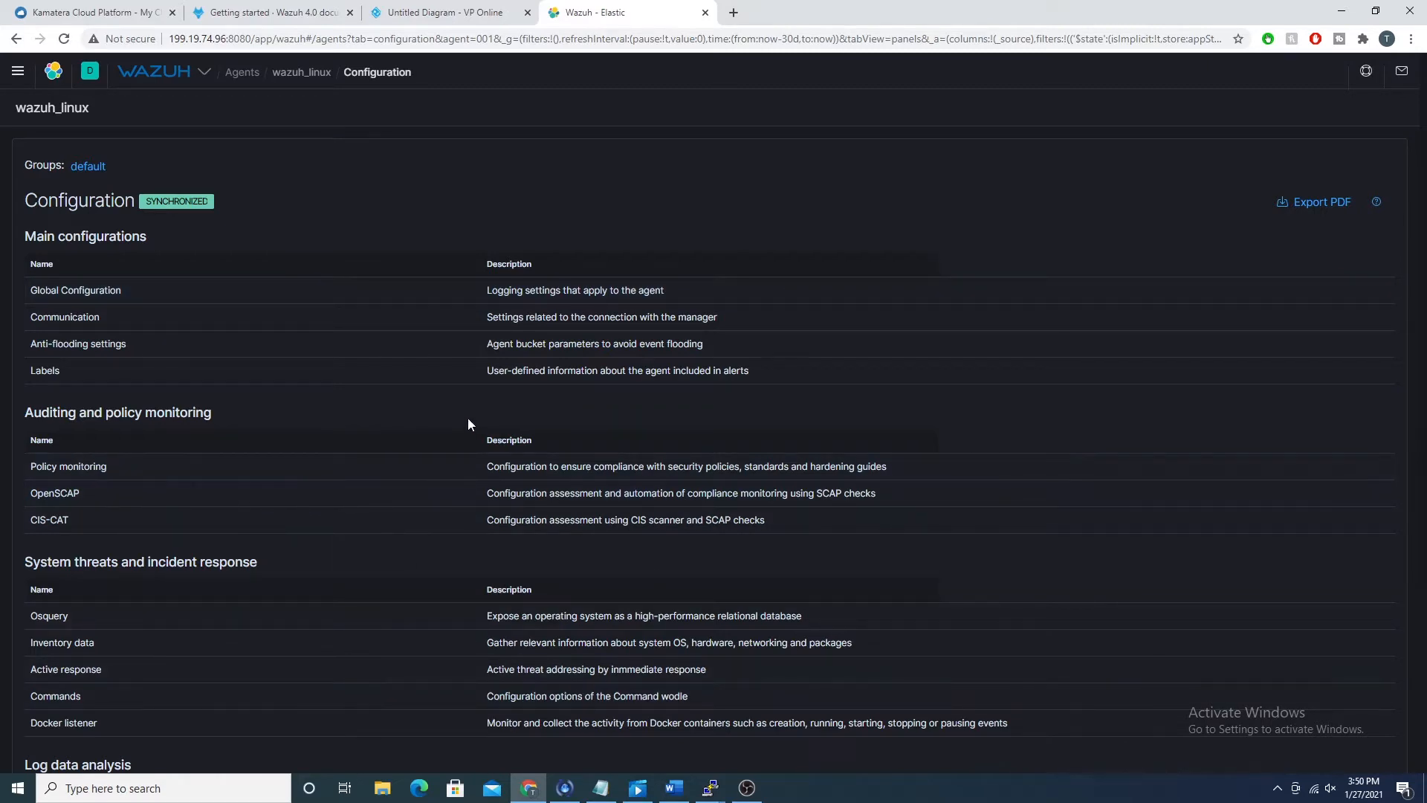
scroll(327, 345, "down", 2)
scroll(274, 350, "up", 2)
Step: Switch to the wazuh_linux PuTTY terminal, open /var/ossec/etc/ossec.conf in nano and maximize the window
left_click(718, 785)
left_click(877, 710)
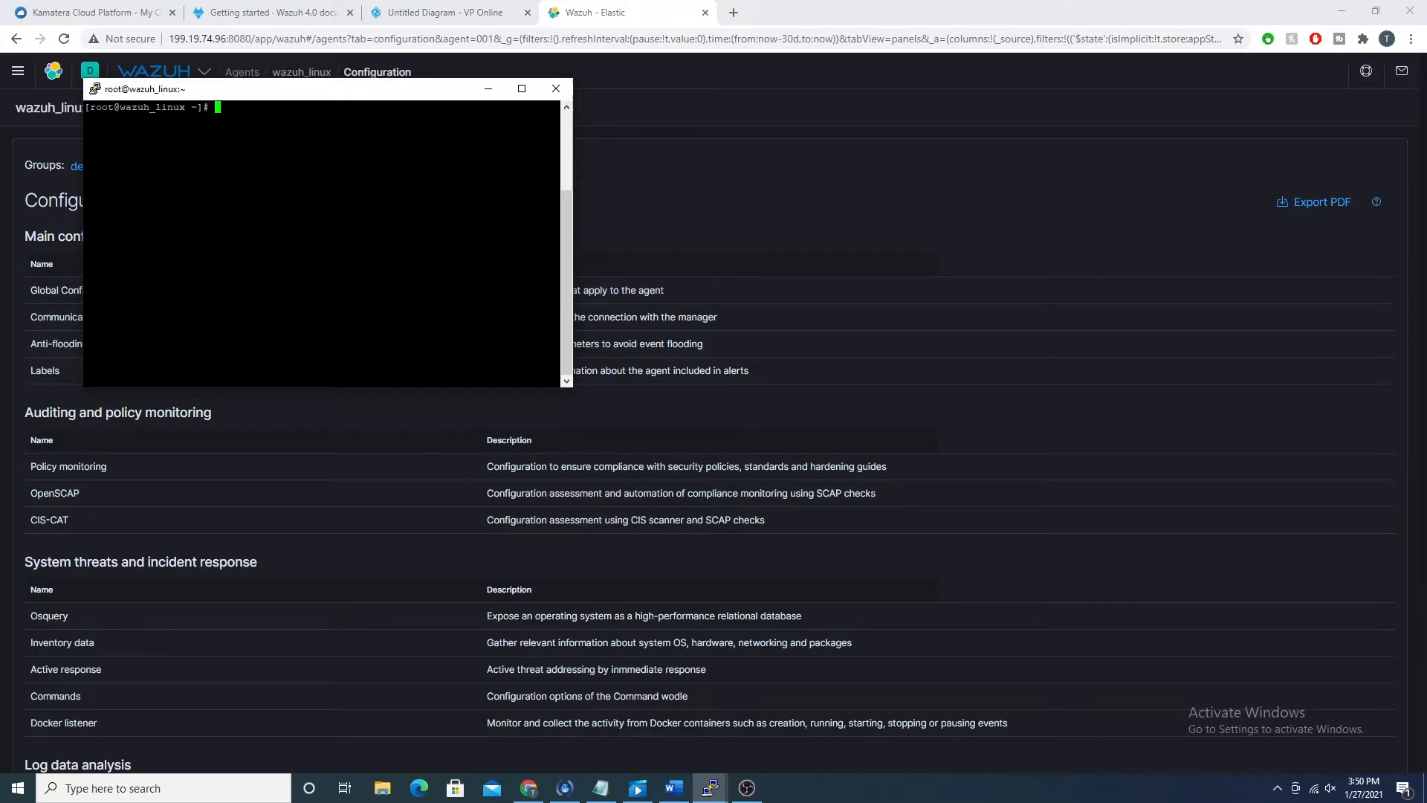
type("nano /var/ossec/etc/ossec.conf")
key("Return")
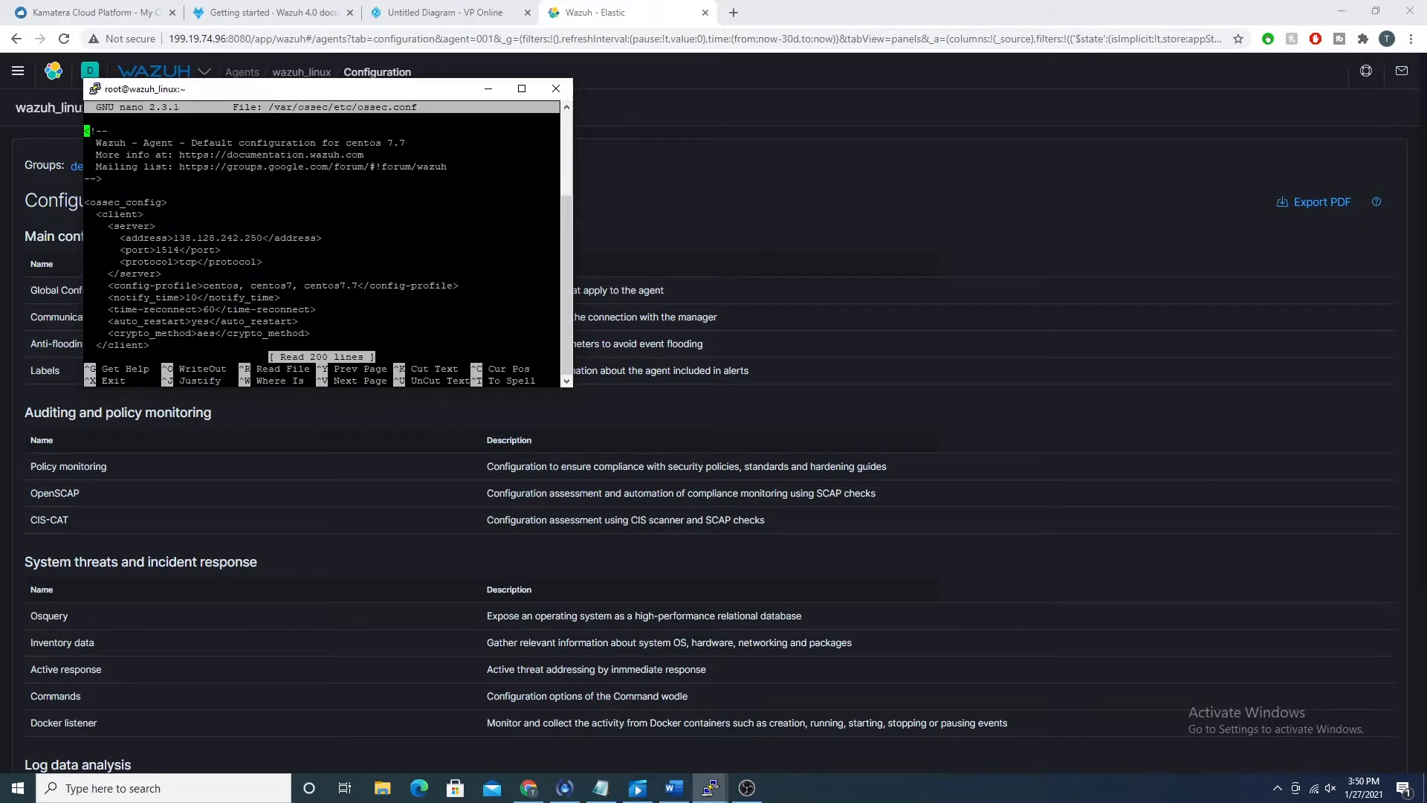
left_click(522, 89)
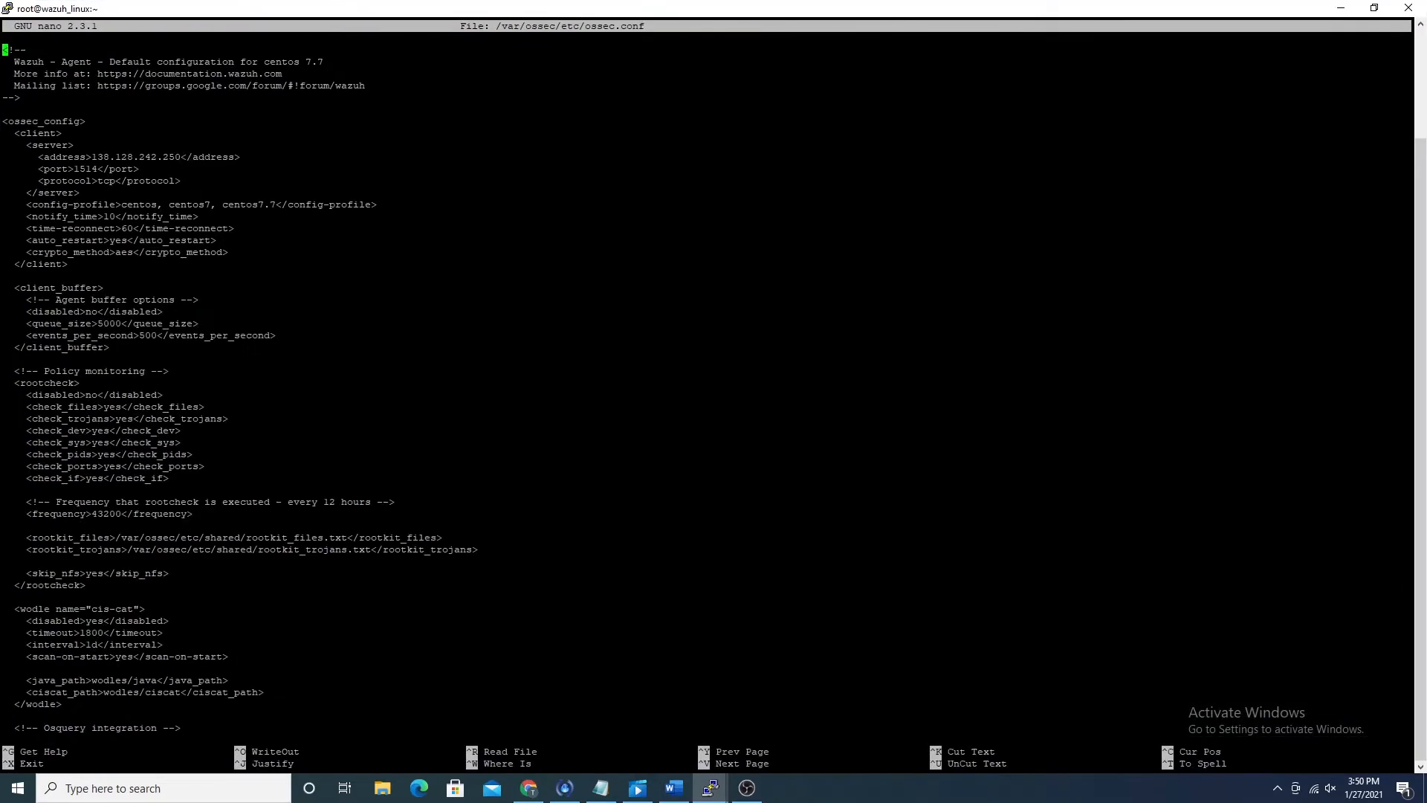
Step: Examine the client, client_buffer, rootcheck policy monitoring and cis-cat sections of ossec.conf
key("Down")
key("Page_Down")
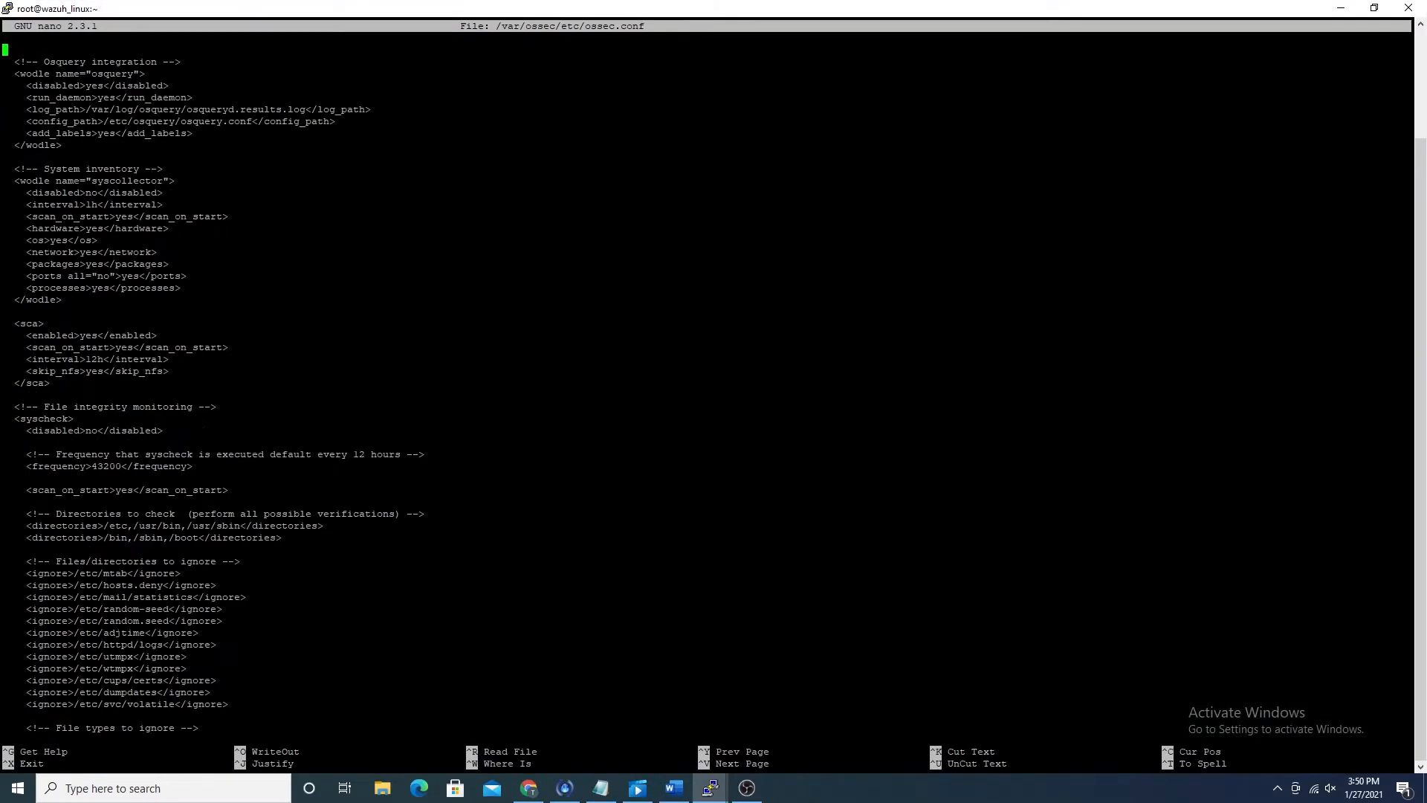
key("Page_Up")
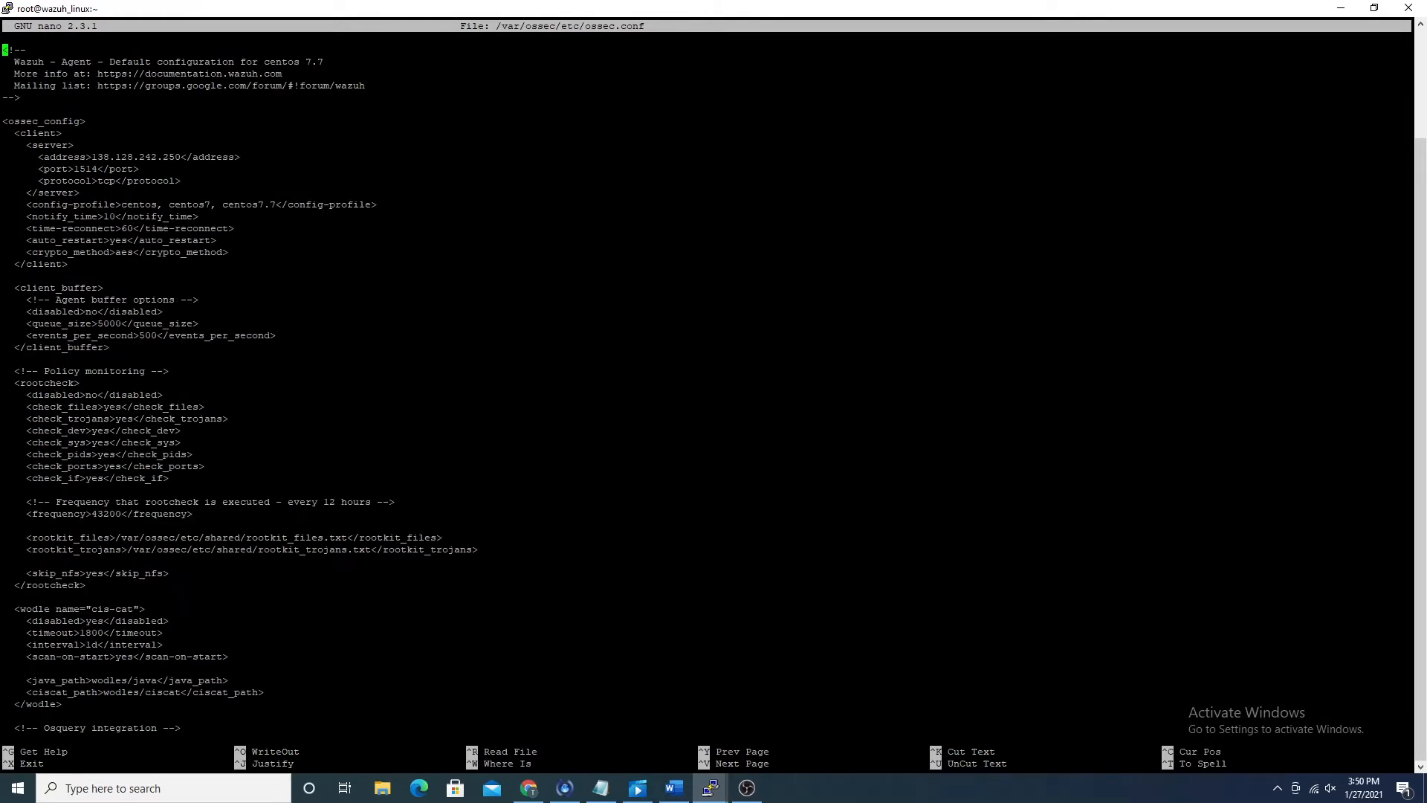
key("Down")
key("Down")
key("Down")
key("Down")
key("Down")
key("Down")
key("Down")
key("Down")
key("Down")
key("Down")
key("Right")
key("Right")
key("Right")
key("Right")
key("Right")
key("Right")
key("Right")
key("Right")
key("Right")
key("Up")
key("Down")
key("Down")
key("Down")
key("Down")
key("Down")
key("Down")
key("Down")
key("Down")
key("Down")
key("Down")
key("Down")
key("Down")
key("Down")
key("Down")
key("Down")
key("Down")
key("Up")
key("Up")
key("Down")
key("Up")
key("Down")
key("Up")
key("Right")
key("Right")
key("Right")
key("Right")
key("Right")
key("Right")
key("Right")
key("Down")
key("Right")
key("Right")
key("Right")
key("Right")
key("Right")
key("Right")
key("Right")
key("Down")
key("Down")
key("Down")
key("Down")
key("Down")
key("Down")
key("Down")
key("Down")
key("Down")
key("Down")
key("Down")
key("Down")
key("Down")
key("Down")
key("Down")
key("Down")
key("Down")
key("Down")
key("Down")
key("Down")
key("Down")
key("Down")
key("Down")
key("Down")
key("Down")
key("Down")
key("Down")
key("Down")
key("Down")
key("Down")
key("Down")
key("Down")
key("Down")
key("Down")
key("Down")
key("Down")
key("Down")
key("Up")
key("Up")
Step: Examine the osquery, syscollector system inventory and sca sections, down to the start of file integrity monitoring
key("Up")
key("Up")
key("Down")
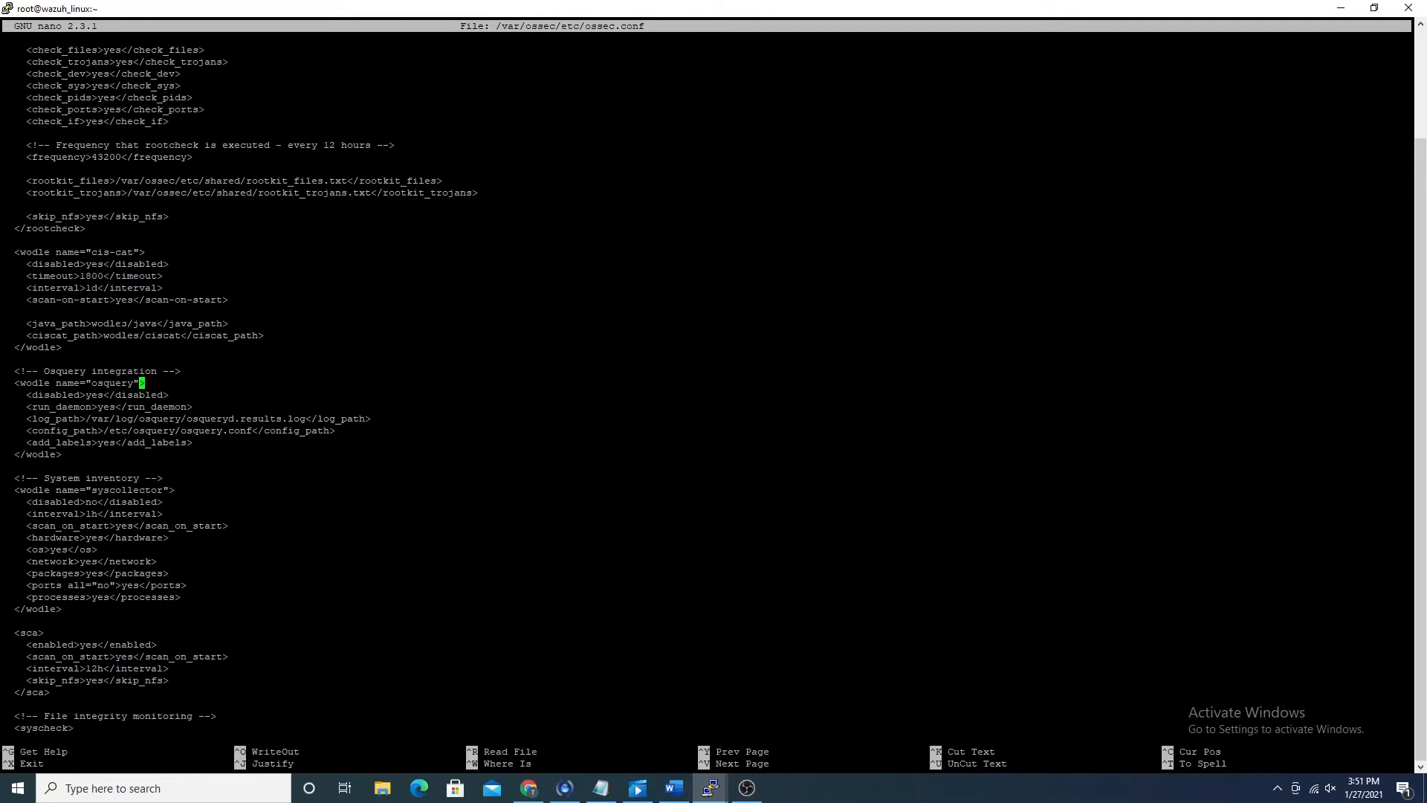
key("Down")
key("Down")
key("Down")
key("Down")
key("Down")
key("Down")
key("Down")
key("Down")
key("Down")
key("Down")
key("Down")
key("Down")
key("Down")
key("Down")
key("Up")
key("Down")
key("Up")
key("Down")
key("Down")
key("Down")
key("Down")
key("Down")
key("Down")
key("Down")
key("Down")
key("Down")
key("Down")
key("Down")
key("Down")
key("Down")
key("Down")
key("Down")
key("Down")
key("Down")
key("Down")
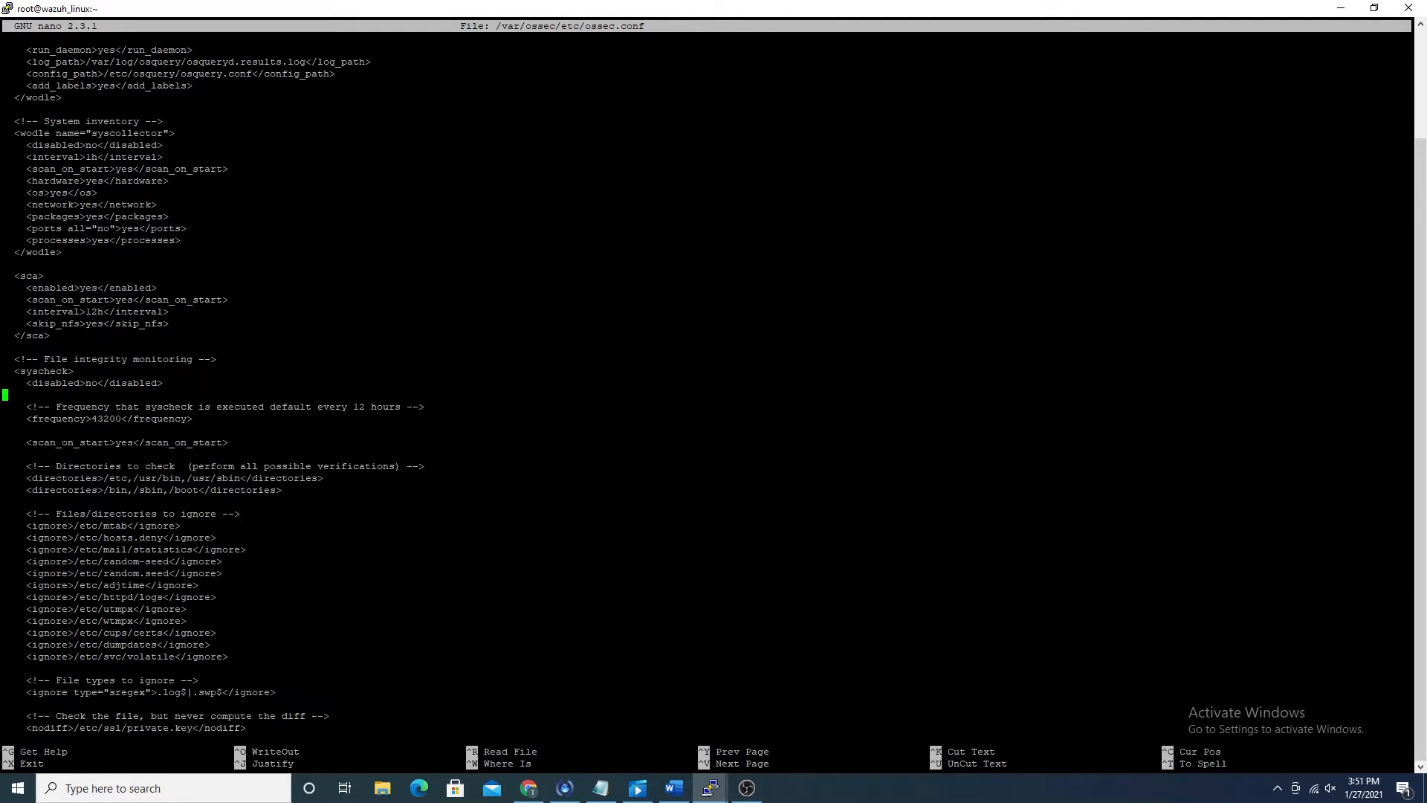
Step: Review the syscheck frequency and scan_on_start settings and highlight the list of ignored files and directories
key("Down")
key("Down")
key("Down")
key("Down")
left_click_drag(27, 525, 213, 656)
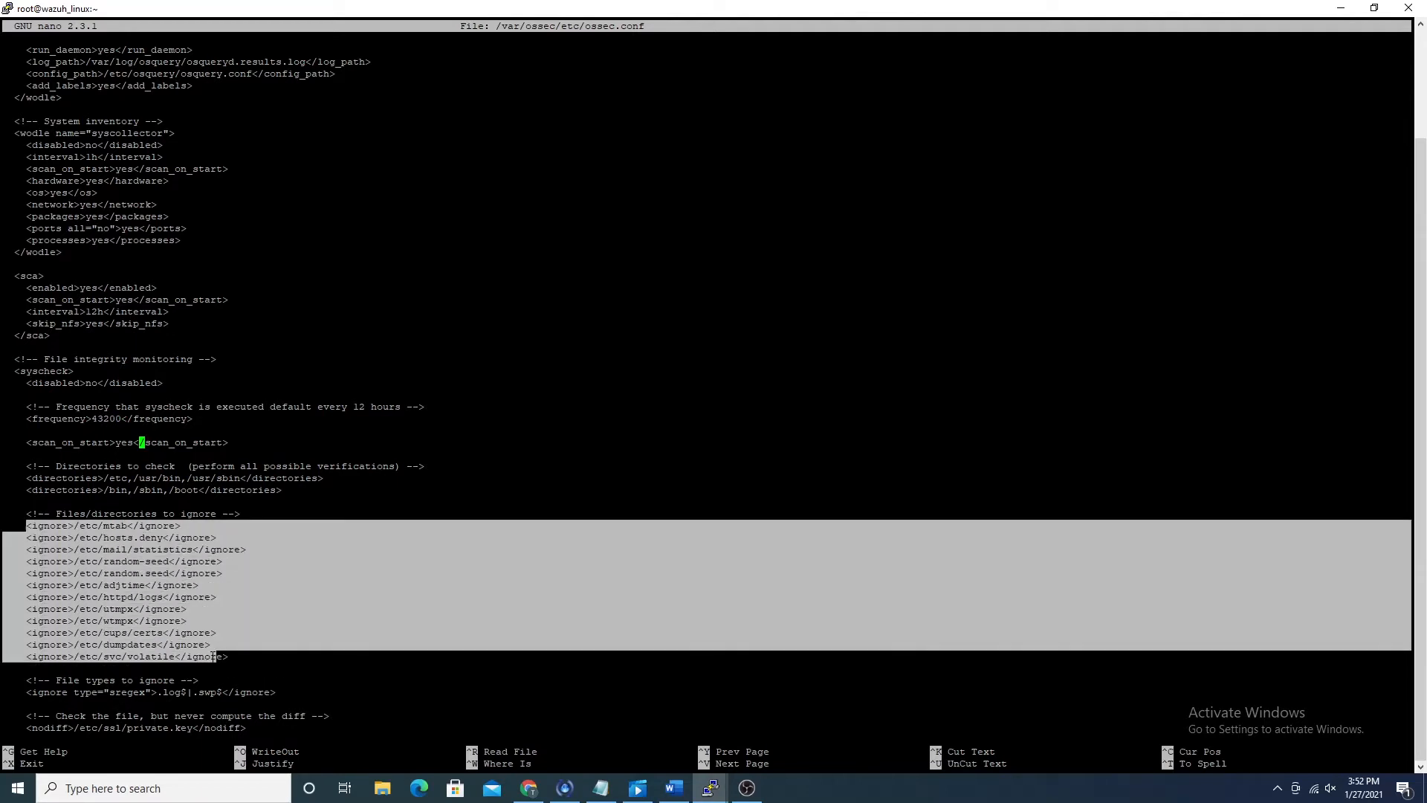
left_click(214, 654)
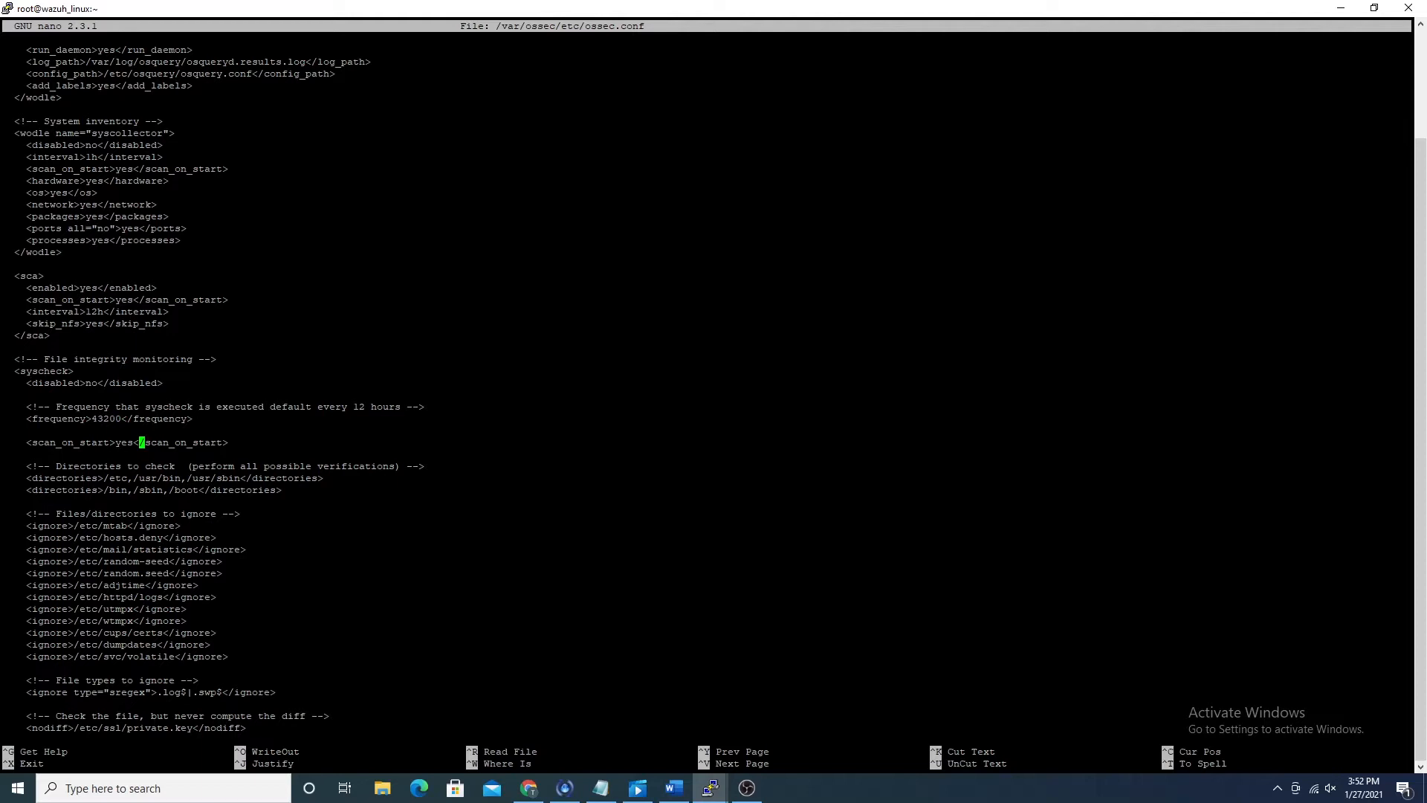
Step: Examine the rest of the syscheck section, from the monitored directories down to the first log analysis entry
key("Down")
key("Down")
key("Down")
key("Down")
key("Down")
key("Down")
key("Down")
key("Down")
key("Down")
key("Down")
key("Down")
key("Down")
key("Down")
key("Up")
key("Up")
key("Down")
key("Down")
key("Down")
key("Down")
key("Down")
key("Down")
key("Down")
key("Down")
key("Down")
key("Down")
key("Down")
key("Down")
key("Down")
key("Down")
key("Down")
key("Down")
key("Down")
key("Down")
key("Down")
key("Down")
key("Down")
key("Down")
key("Down")
key("Down")
key("Down")
key("Down")
key("Down")
key("Down")
key("Down")
key("Down")
key("Down")
key("Down")
key("Down")
key("Down")
key("Down")
key("Down")
key("Down")
key("Down")
key("Down")
key("Down")
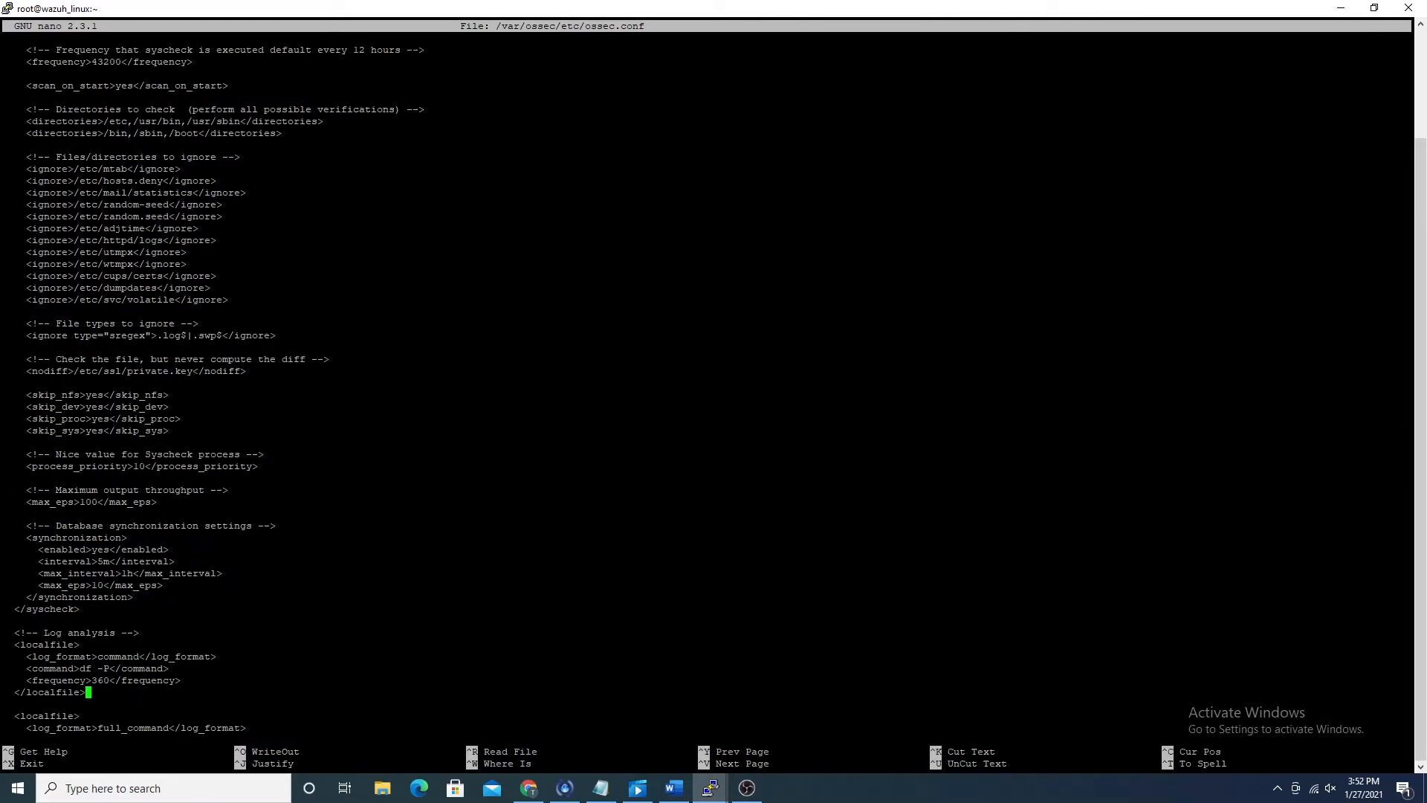
Step: Go to the last ossec_config block and highlight all its localfile entries, from audit.log to maillog
key("Page_Down")
key("Up")
key("Up")
key("Up")
key("Up")
key("Up")
key("Up")
key("Up")
key("Up")
key("Up")
key("Up")
key("Up")
key("Up")
key("Up")
key("Up")
key("Up")
key("Up")
key("Up")
key("Up")
key("Up")
key("Up")
key("Up")
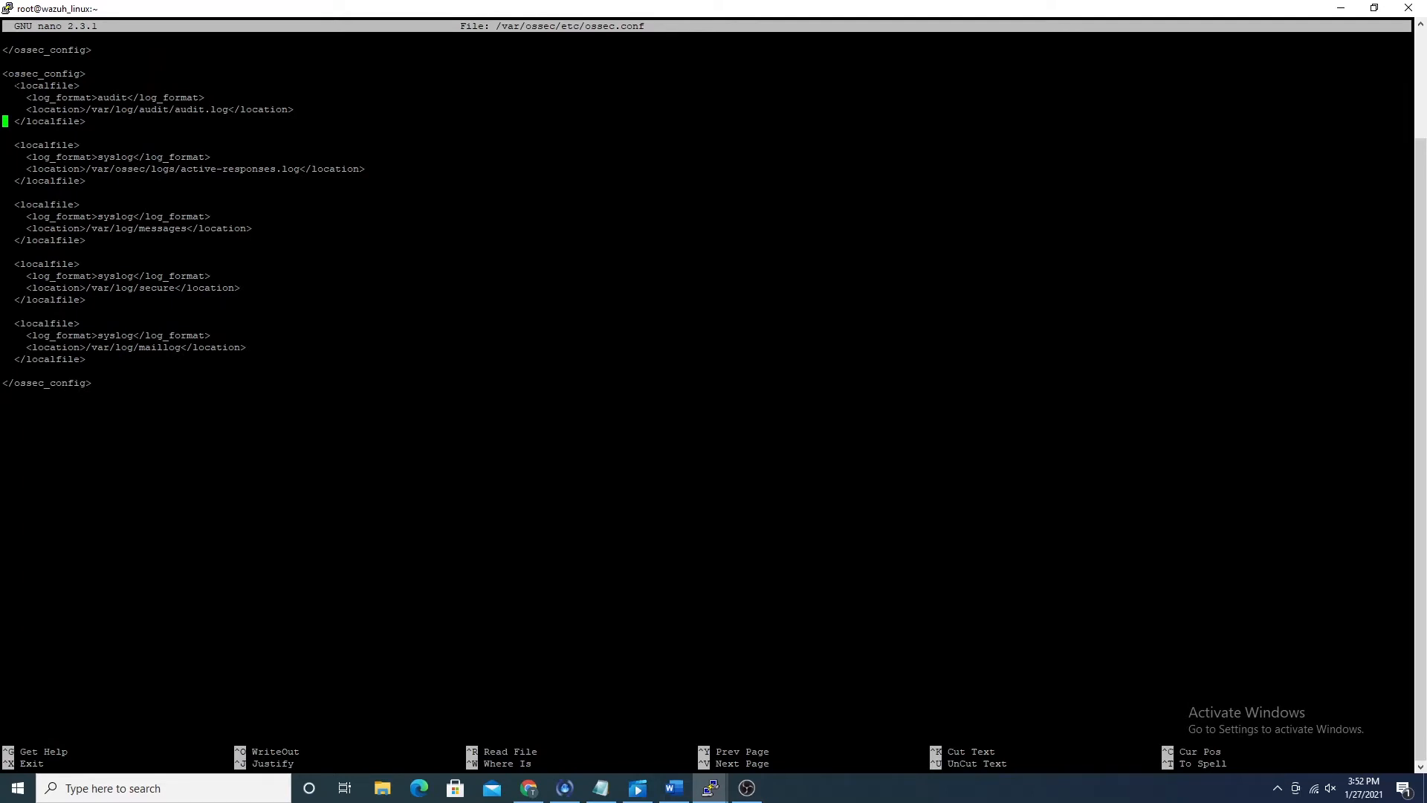
left_click_drag(15, 85, 291, 359)
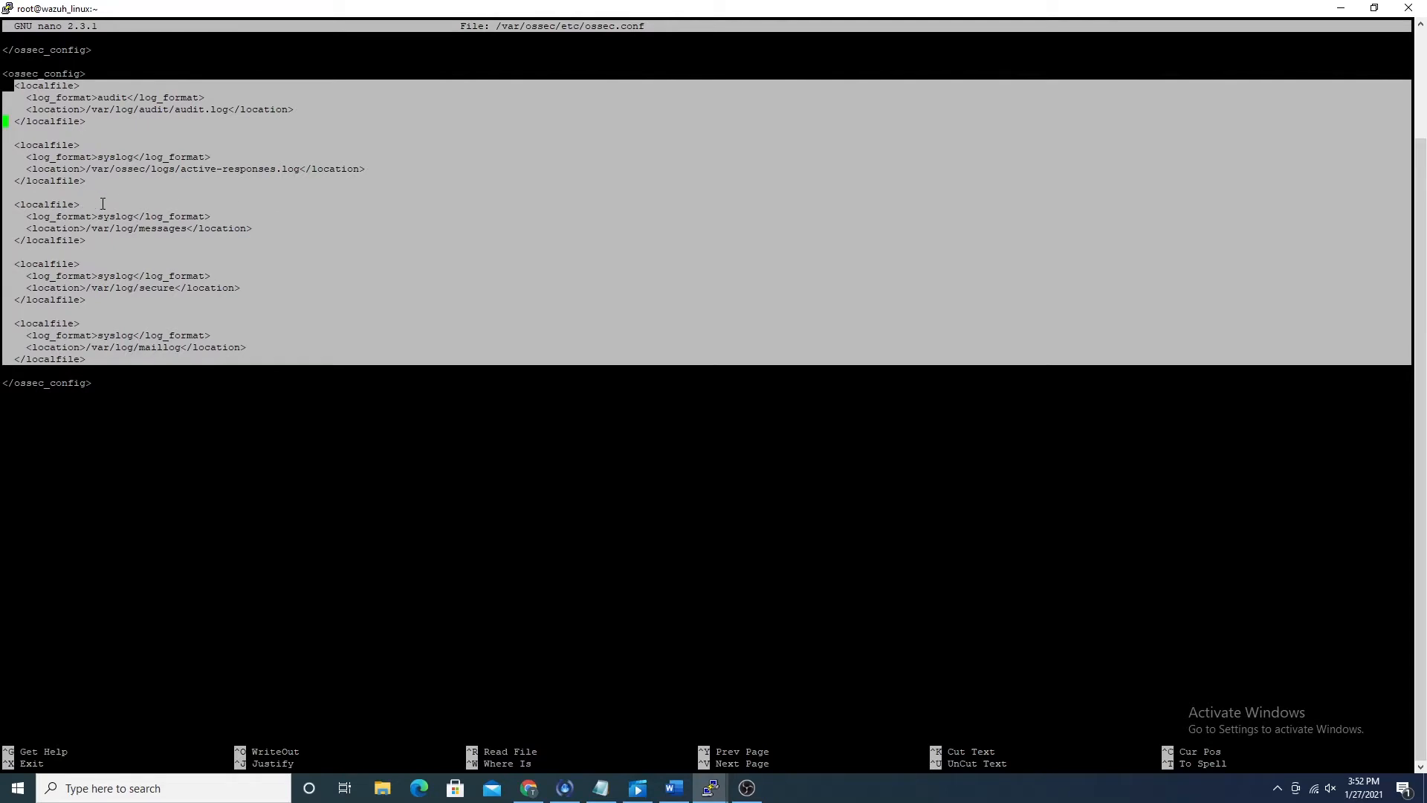
Step: Minimize the terminal and review the agent's Communication settings in Chrome, highlighting the manager address and maximum retries, then return to the configuration list
left_click(529, 788)
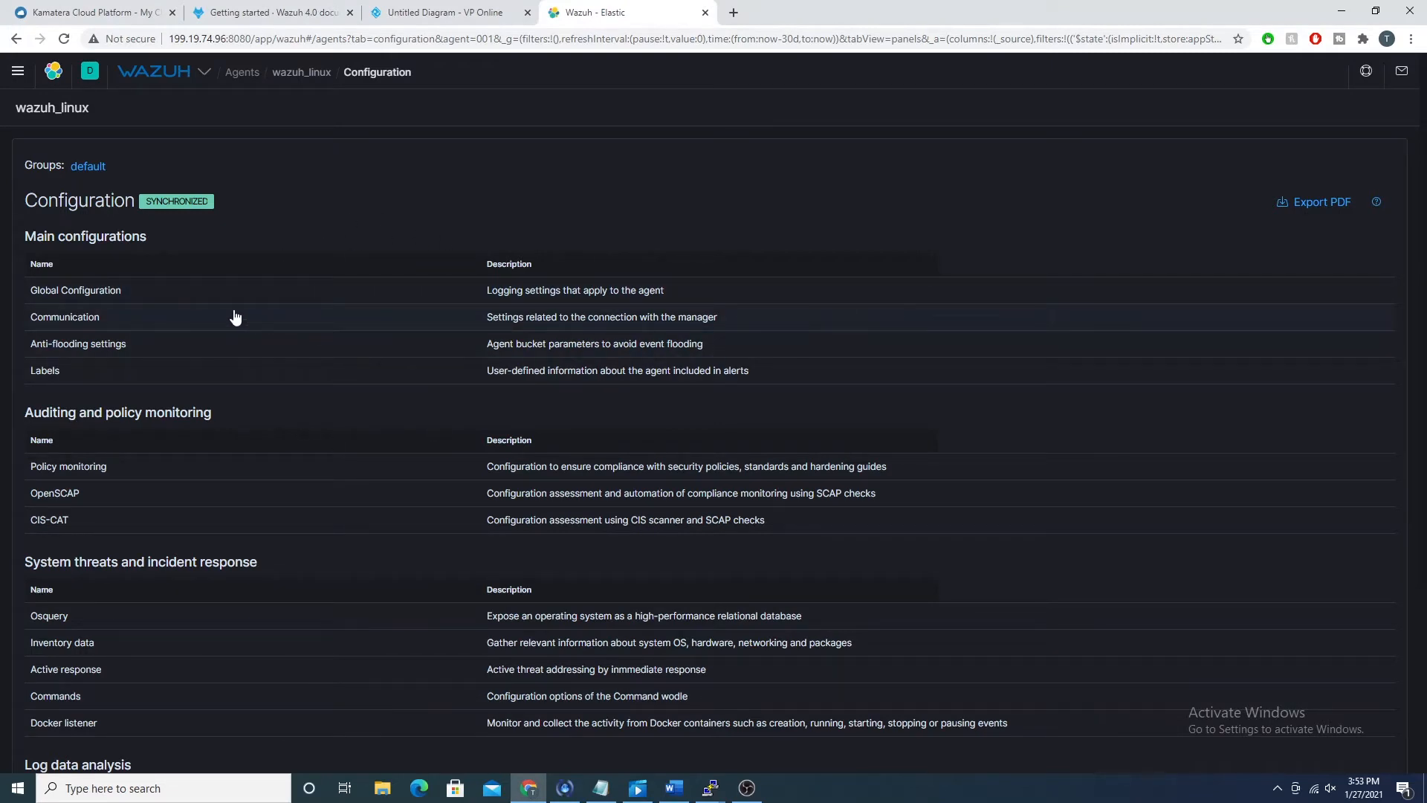
mouse_move(710, 788)
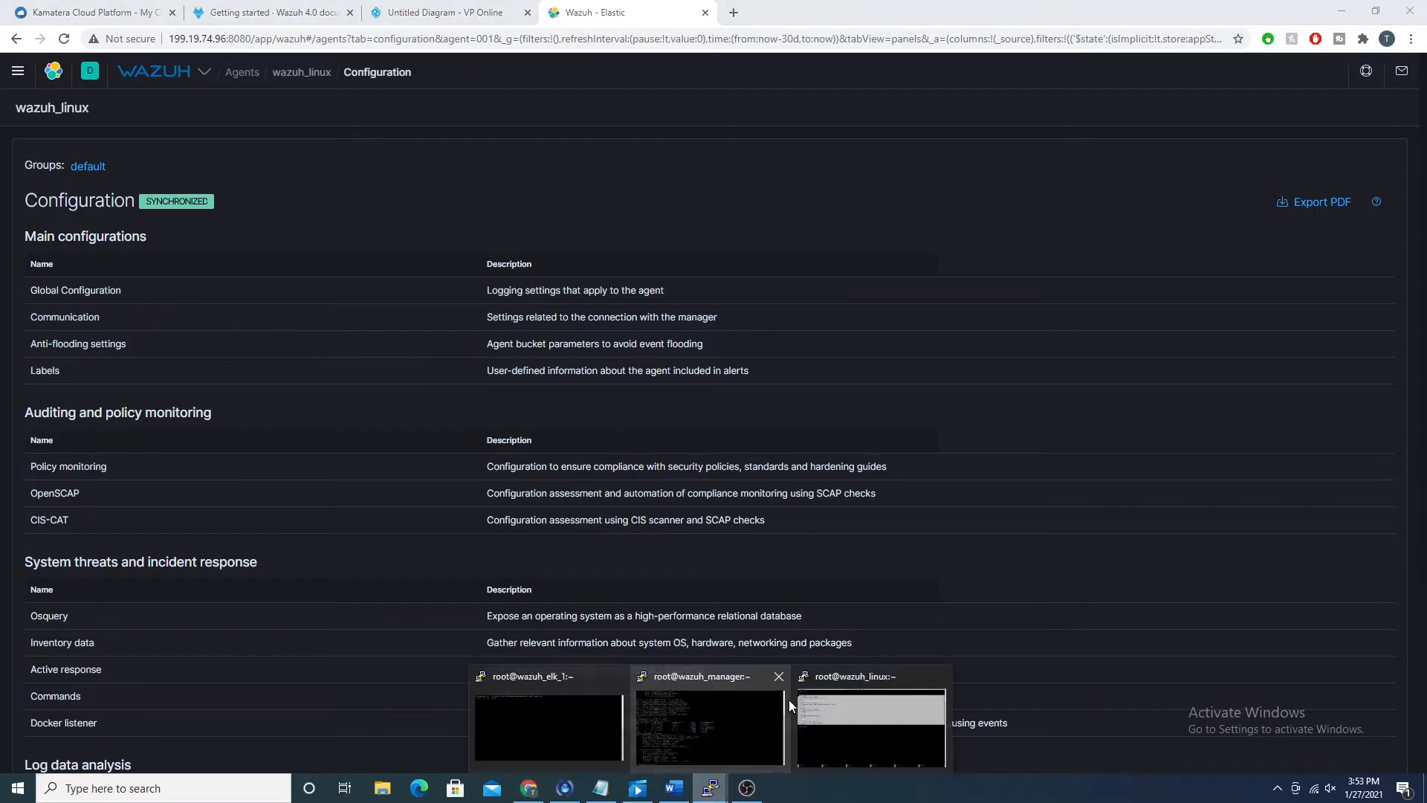
left_click(818, 710)
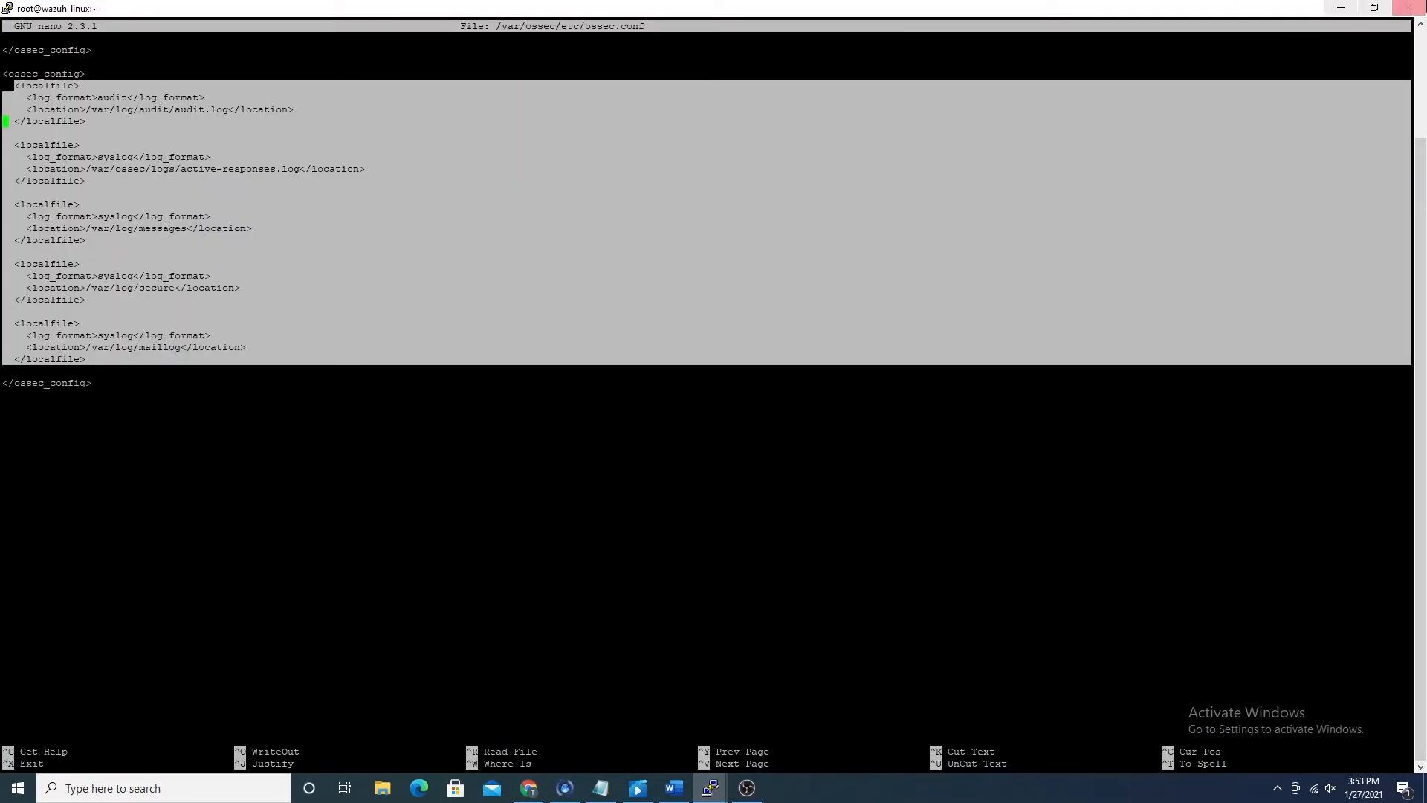
left_click(1341, 7)
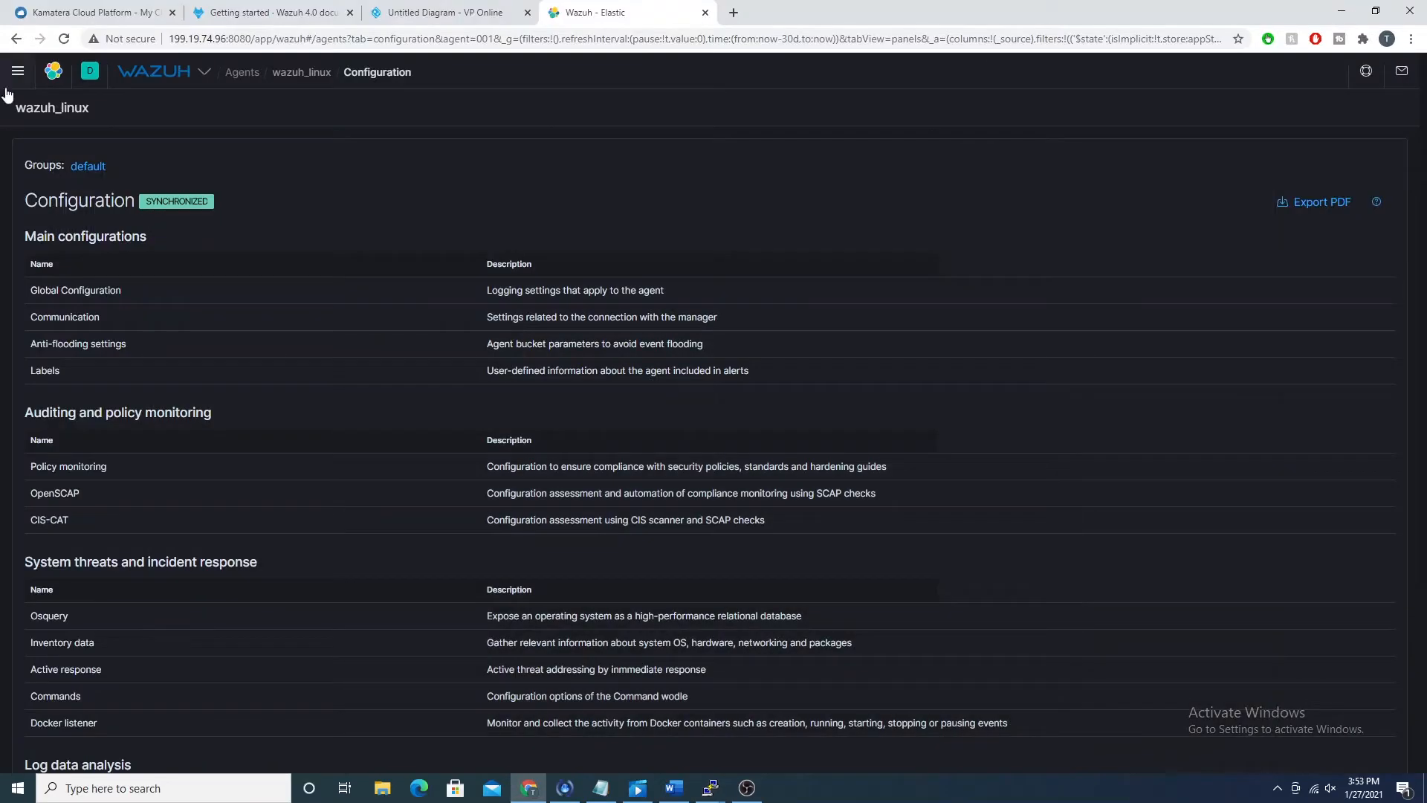
left_click(168, 318)
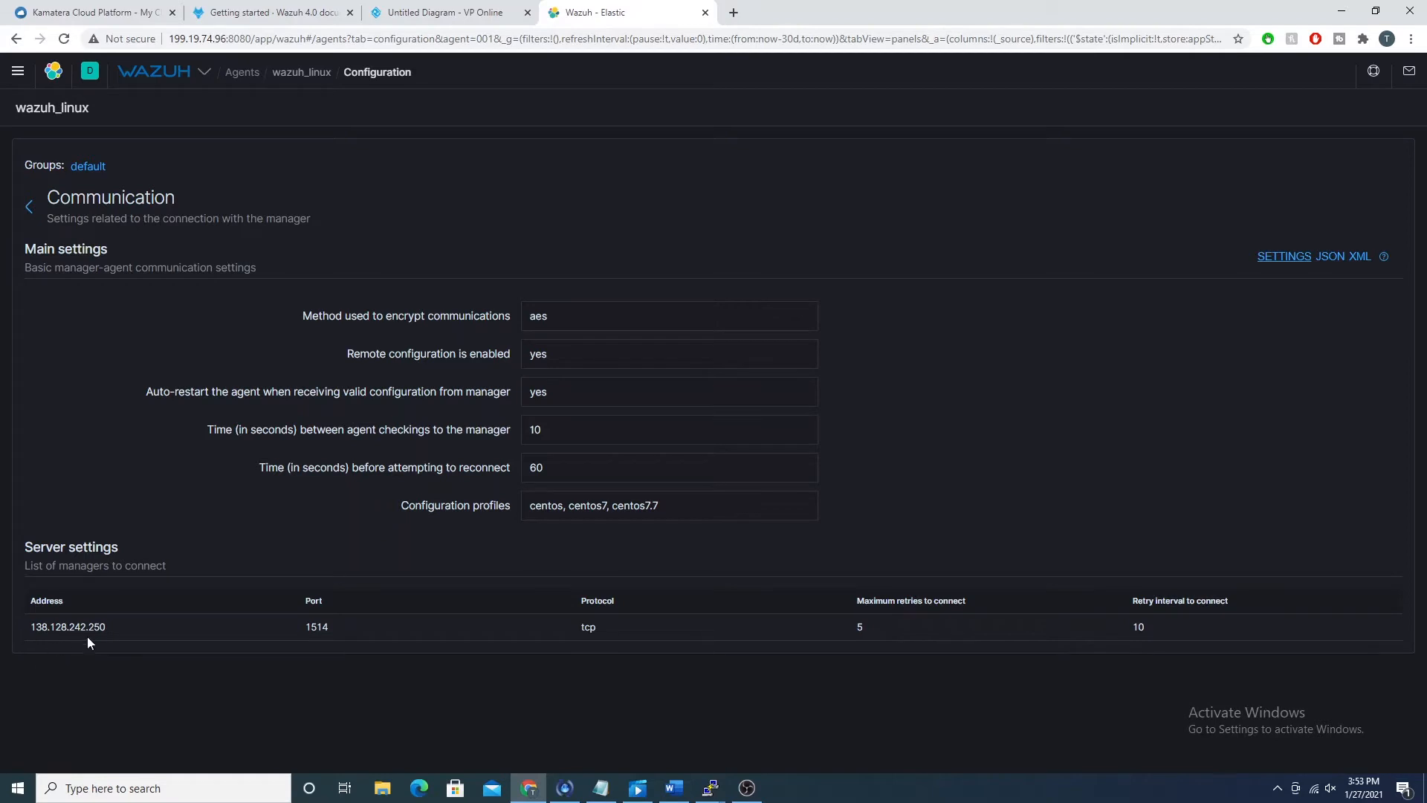
left_click_drag(101, 627, 35, 627)
left_click_drag(854, 626, 902, 628)
left_click(31, 207)
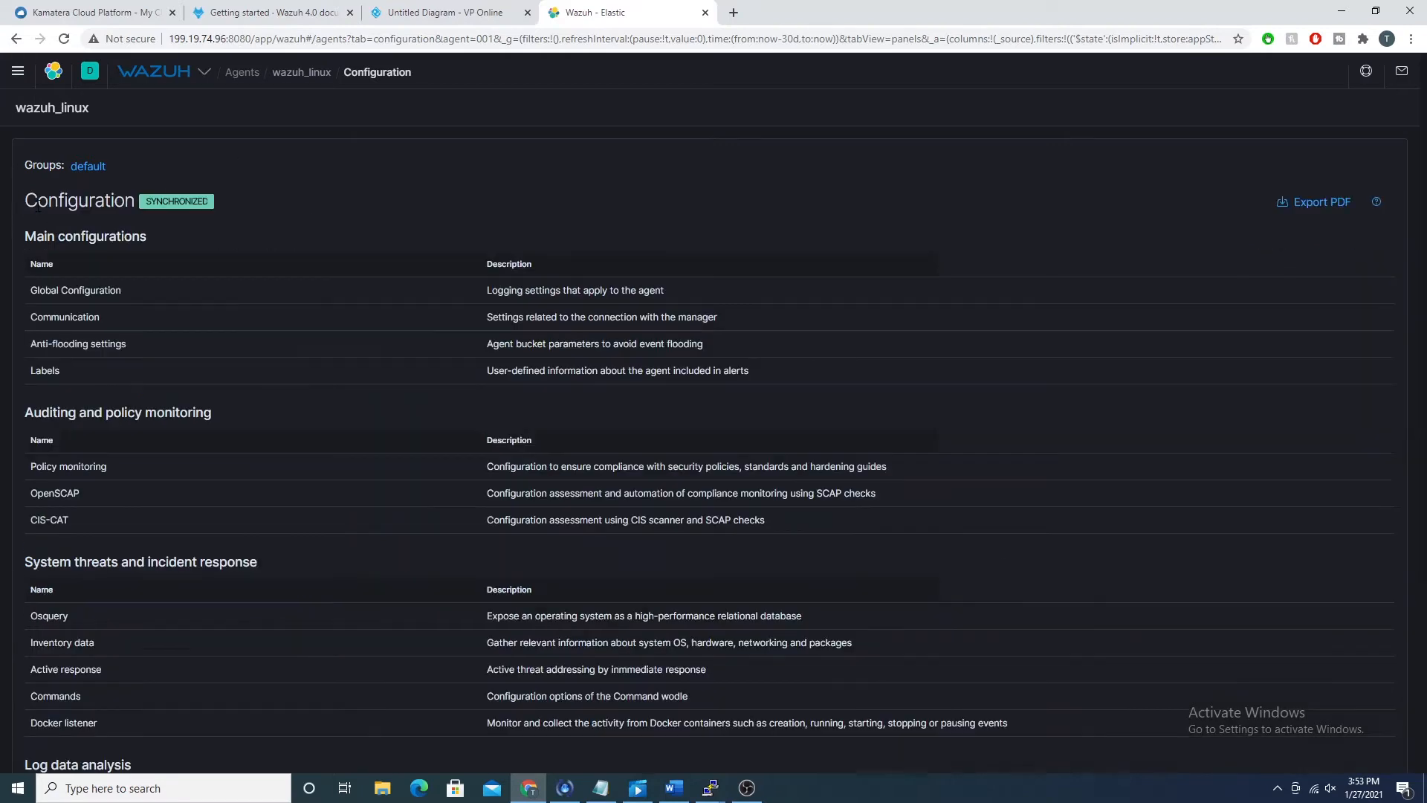
Step: Show the agent's Log collection configuration and place a smaller wazuh_linux terminal window over it, sized to fit all localfile entries
scroll(445, 578, "down", 3)
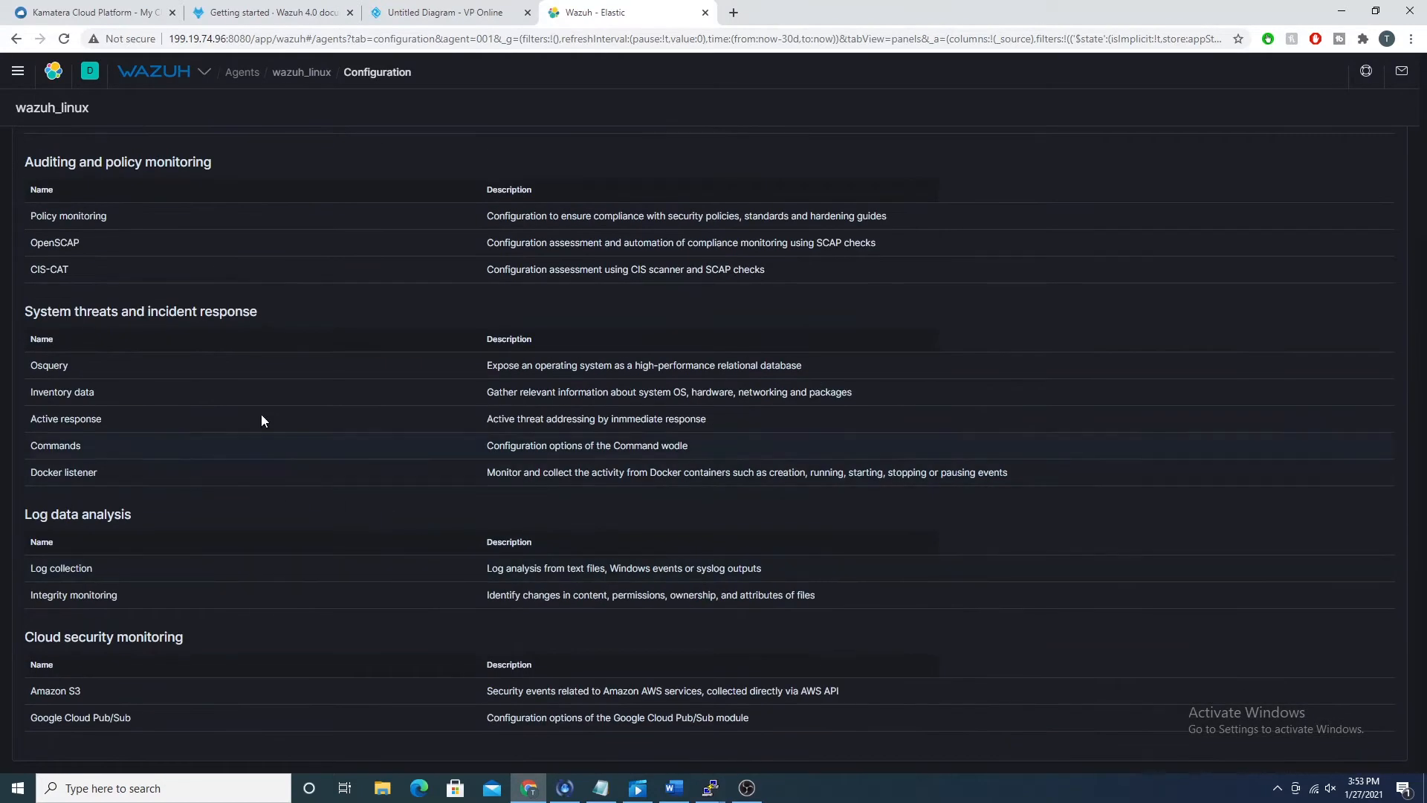
left_click(131, 570)
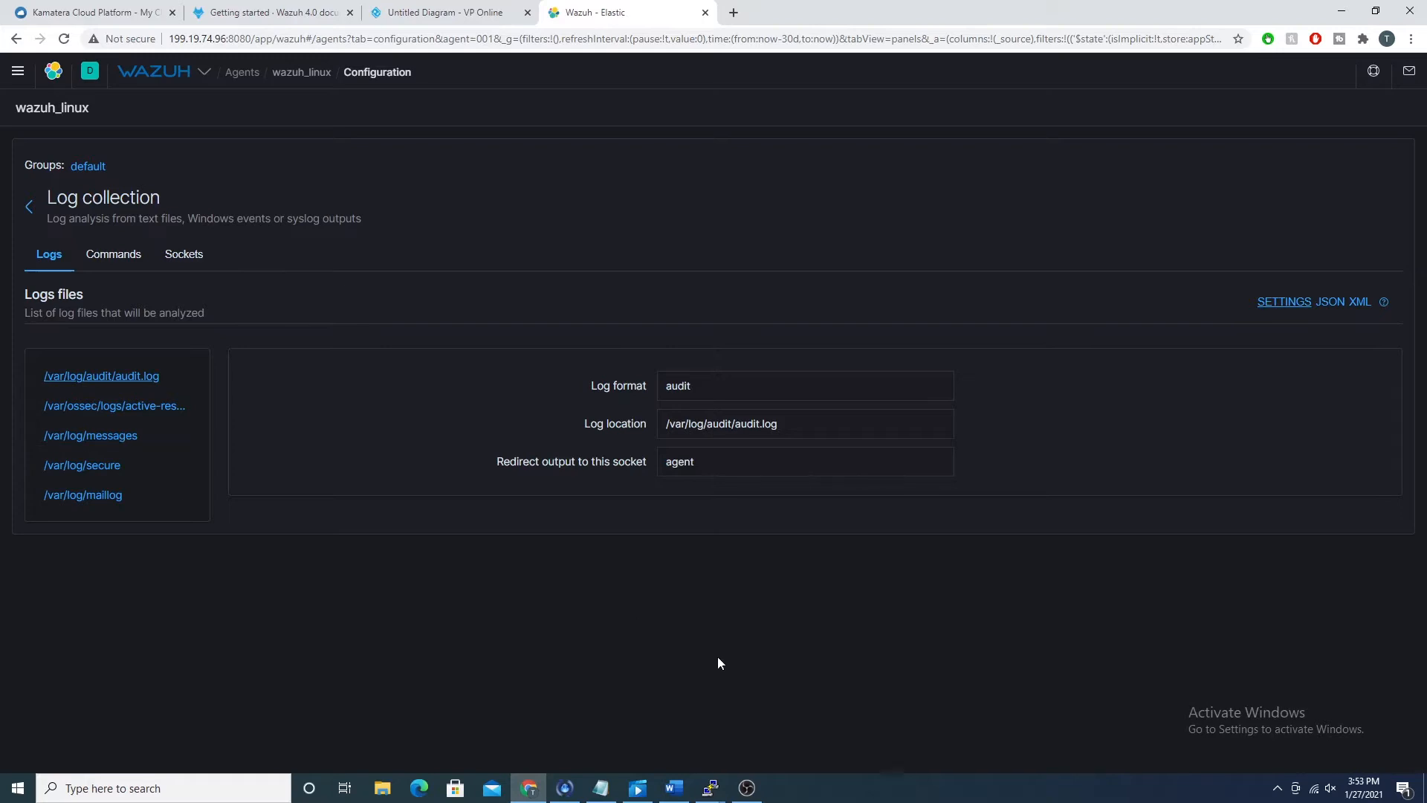
mouse_move(710, 788)
left_click(871, 713)
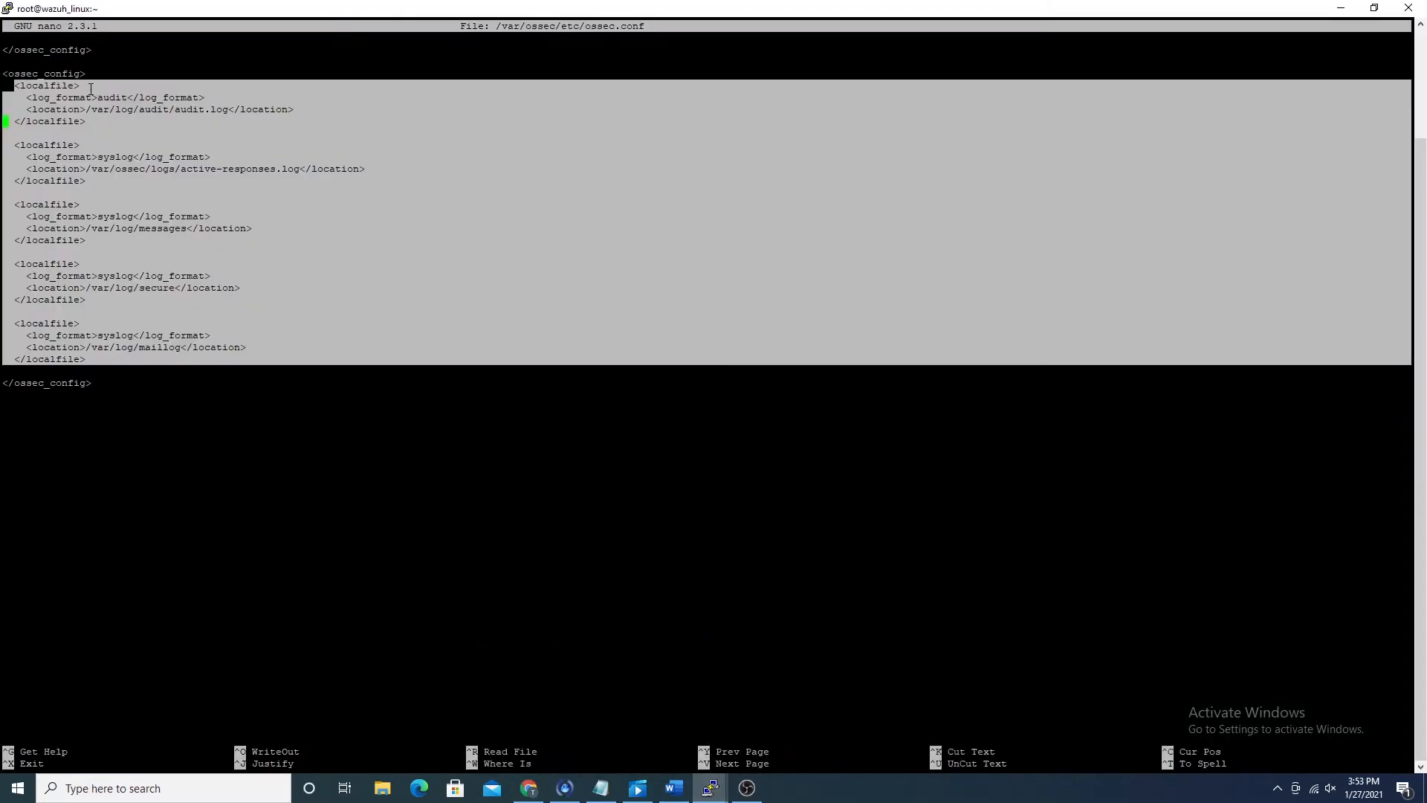
left_click_drag(151, 8, 658, 180)
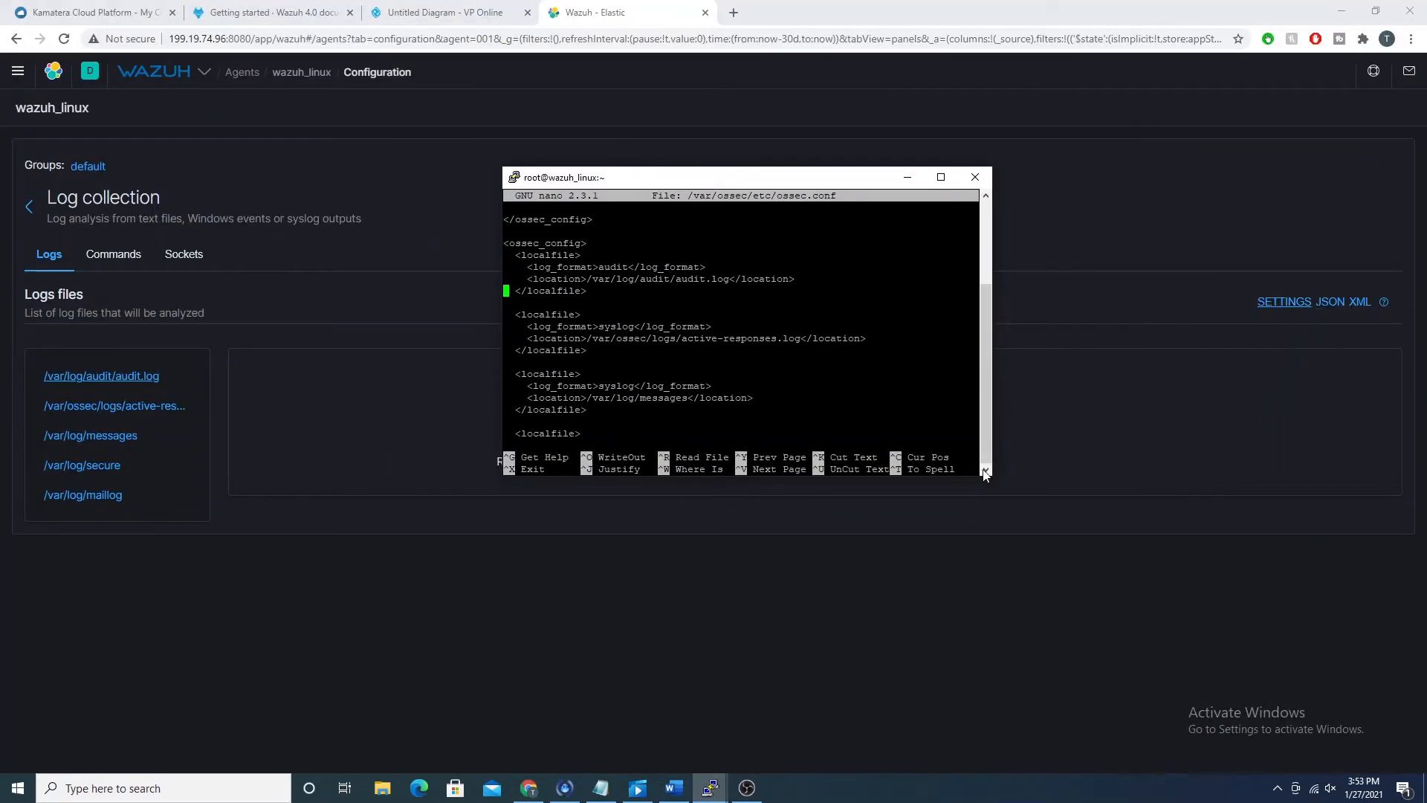
left_click_drag(986, 474, 1234, 617)
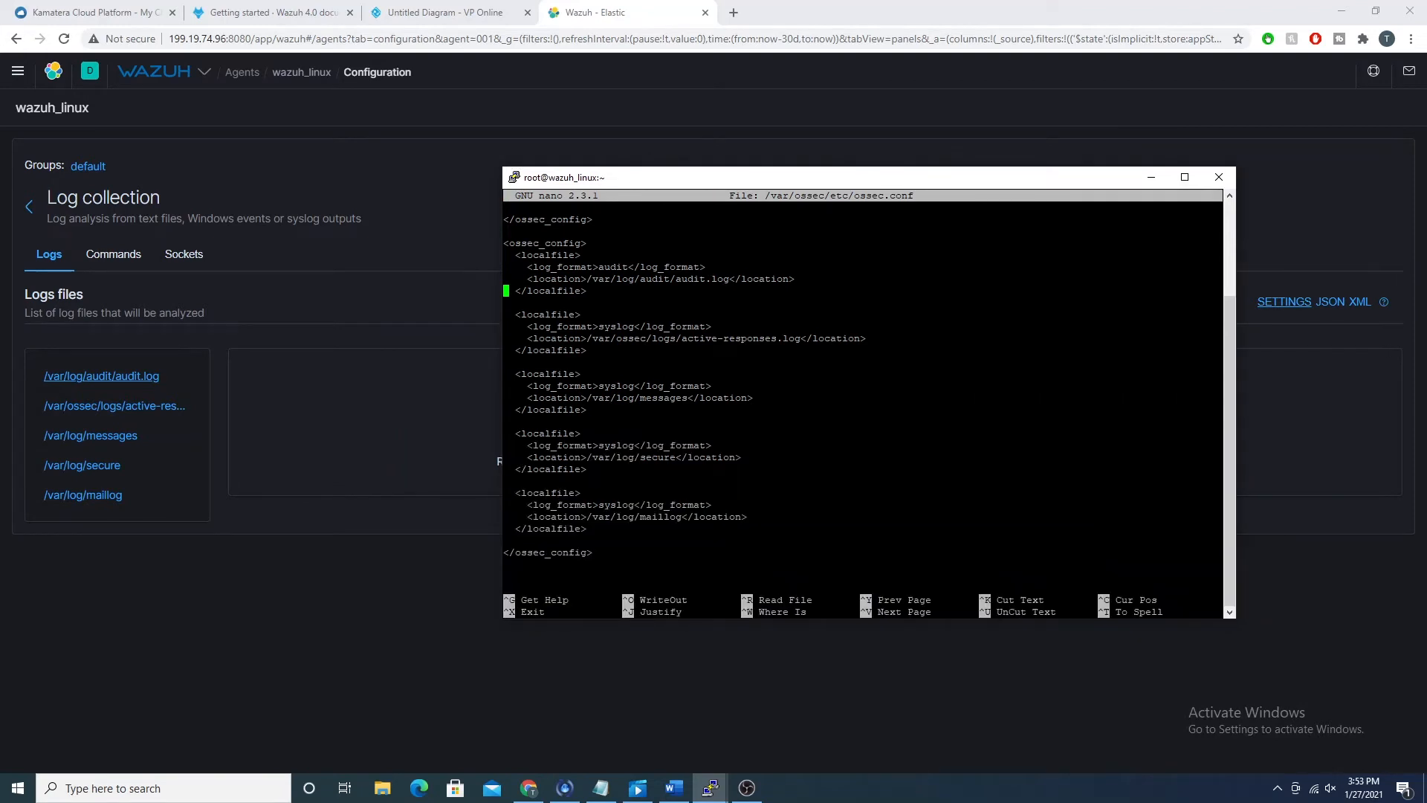
Step: Duplicate the active-responses.log localfile block directly below the audit.log entry in ossec.conf
left_click_drag(515, 314, 578, 350)
key("Down")
key("Down")
key("BackSpace")
key("BackSpace")
key("Up")
key("Return")
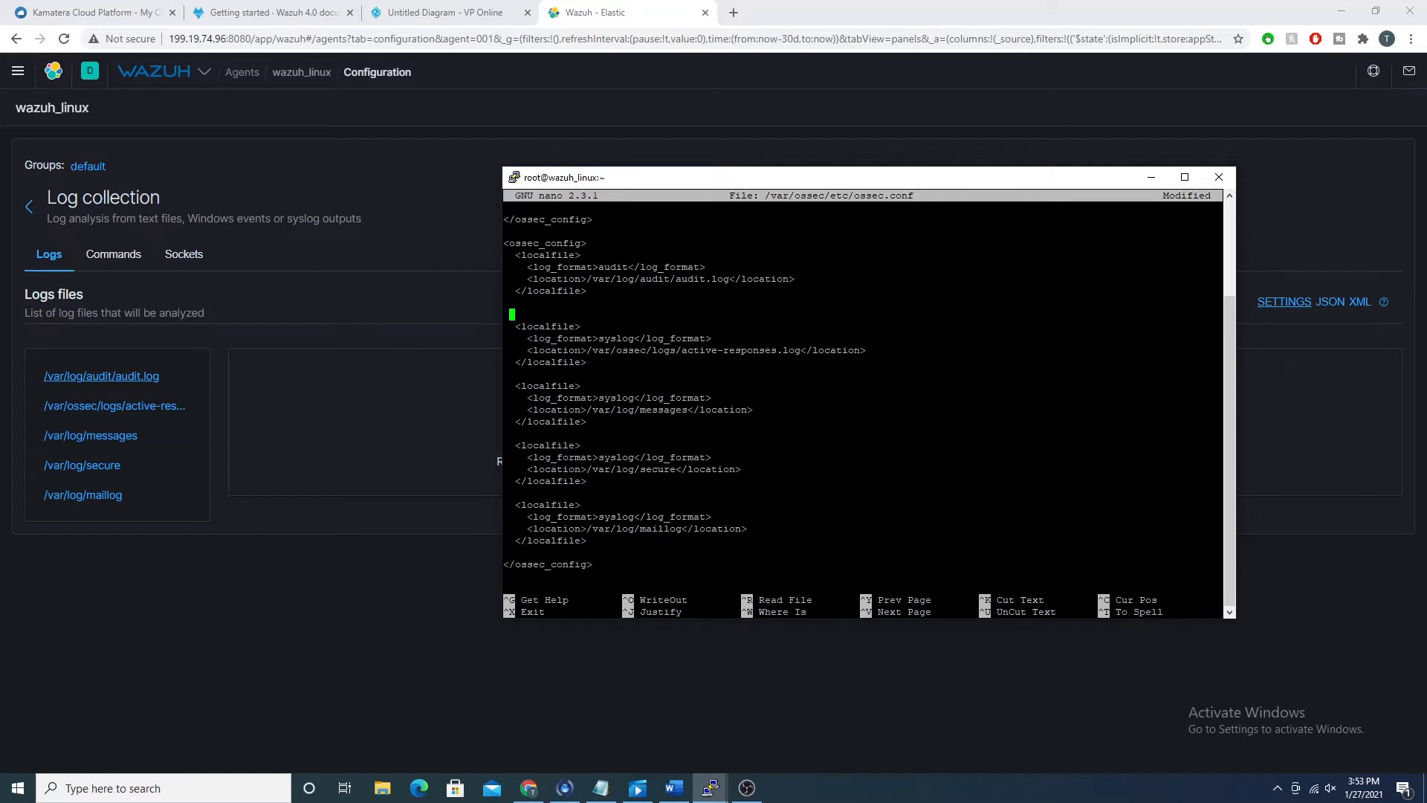
type("<localfile>     <log_format>syslog</log_format>     <location>/var/ossec/logs/active-responses.log</location>   </localfile")
key("Up")
key("Up")
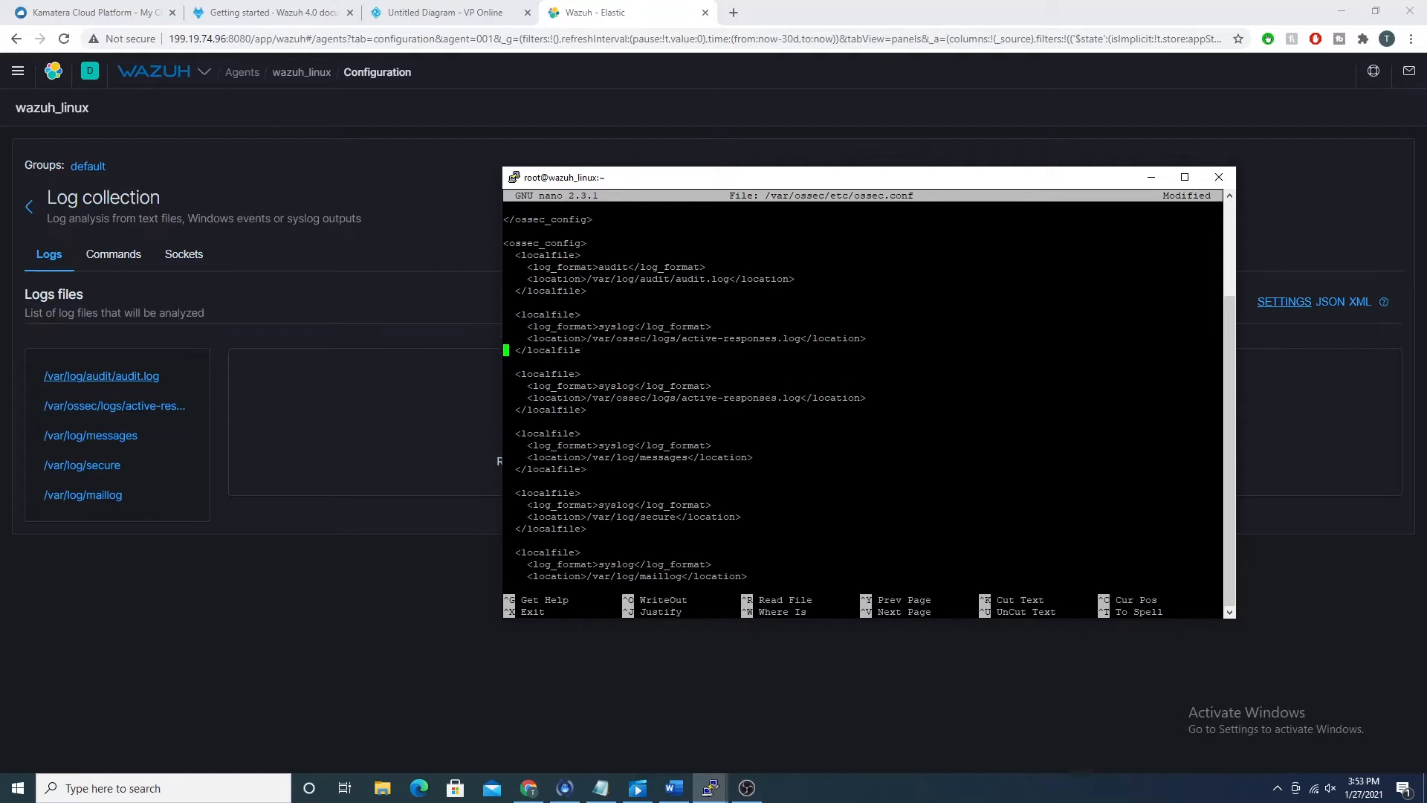
Step: Change the log location in the copied localfile block to /var/ossec/logs/pleasesubscribe.log
key("Right")
key("Right")
key("Right")
key("Right")
key("Right")
key("Right")
key("Right")
key("Right")
key("Right")
key("Right")
key("Right")
key("Right")
key("Right")
key("Right")
key("Right")
key("Right")
key("Right")
key("Right")
key("Right")
key("Right")
key("Right")
key("BackSpace")
key("BackSpace")
key("BackSpace")
key("BackSpace")
key("BackSpace")
key("BackSpace")
key("BackSpace")
key("BackSpace")
key("BackSpace")
key("BackSpace")
key("BackSpace")
key("BackSpace")
key("BackSpace")
key("BackSpace")
key("BackSpace")
key("BackSpace")
type("pleasesubscribe")
Step: Switch to Chrome, view the collection settings of the secure and maillog files, and return to the configuration list
left_click(119, 466)
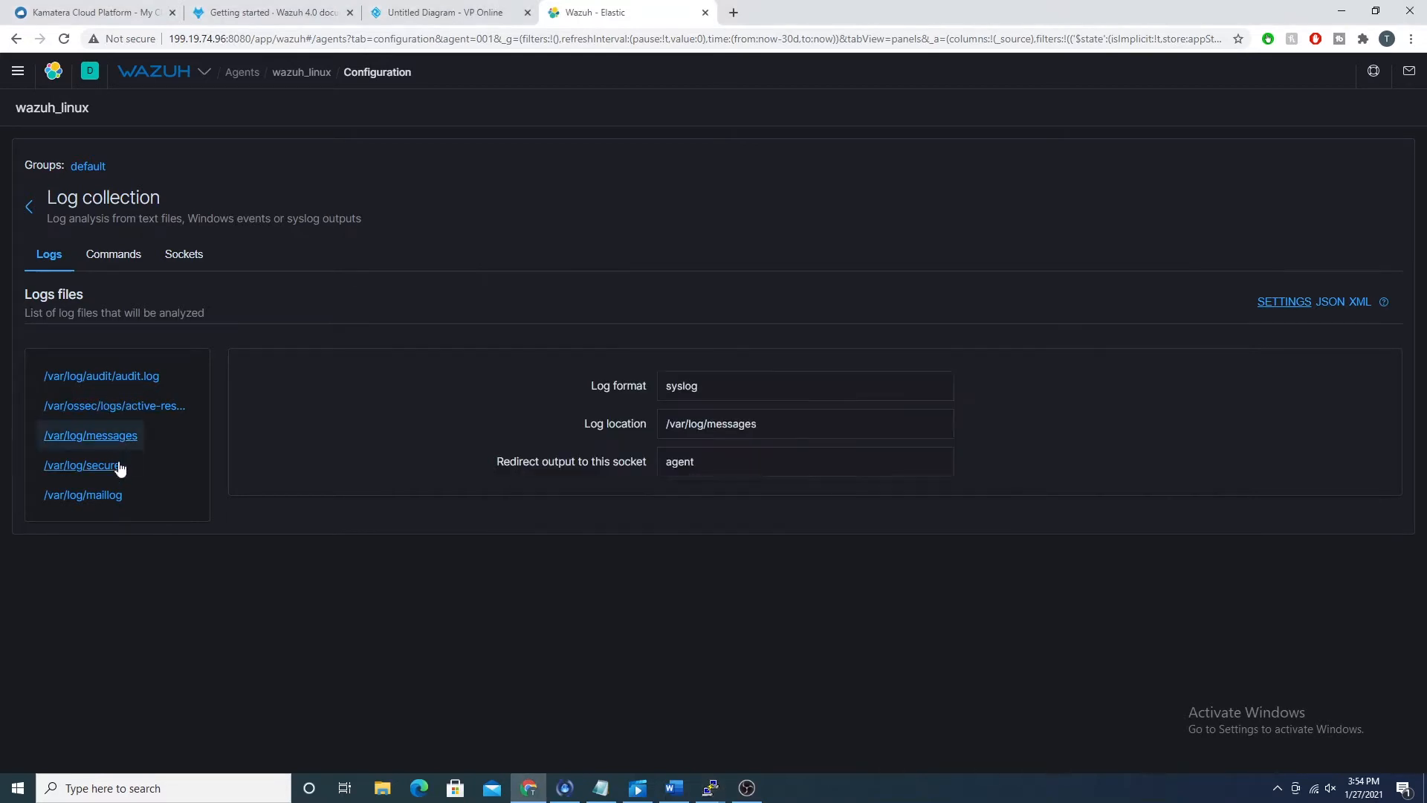
left_click(115, 501)
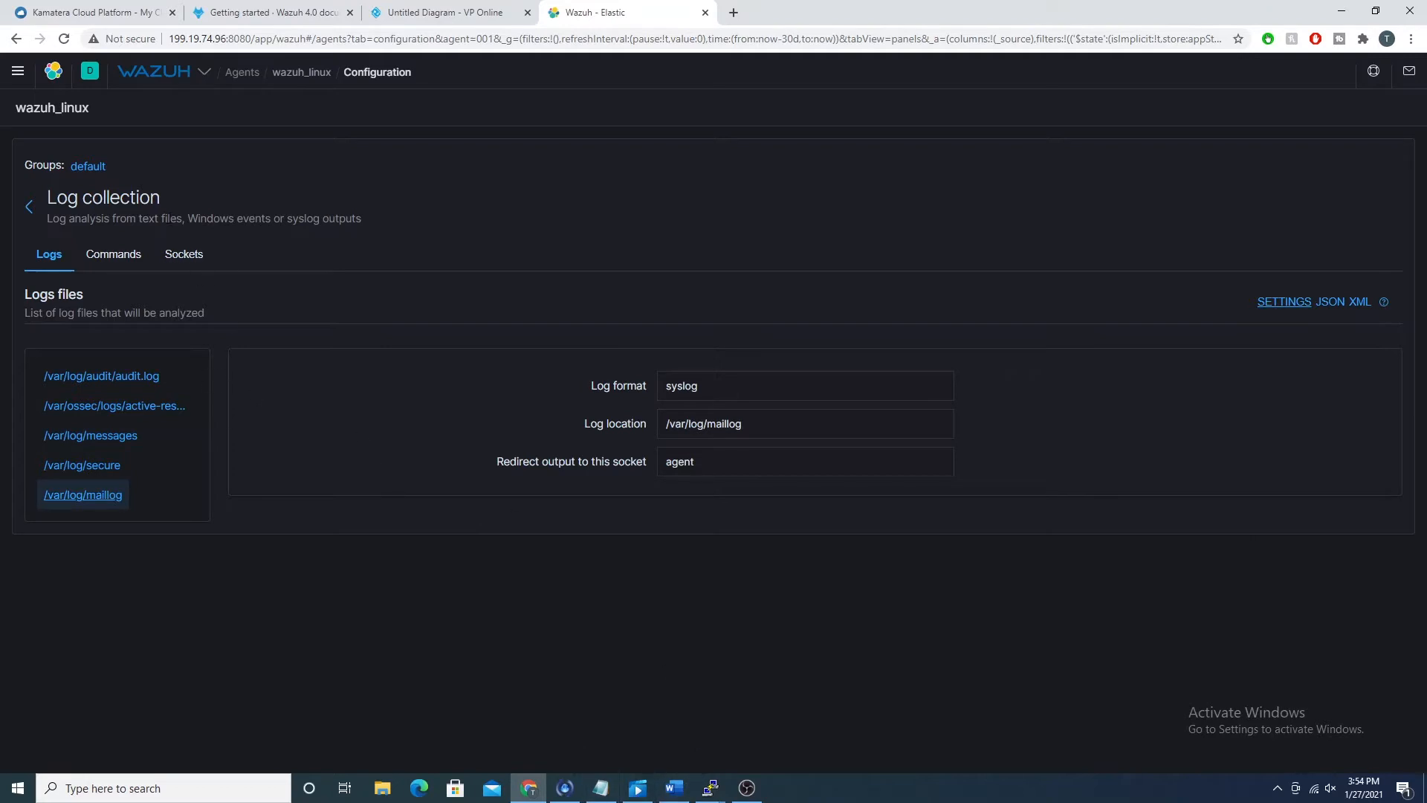
left_click(30, 206)
Step: Open the agent's Integrity monitoring configuration and examine its general settings, from scan interval to database type
scroll(201, 647, "down", 3)
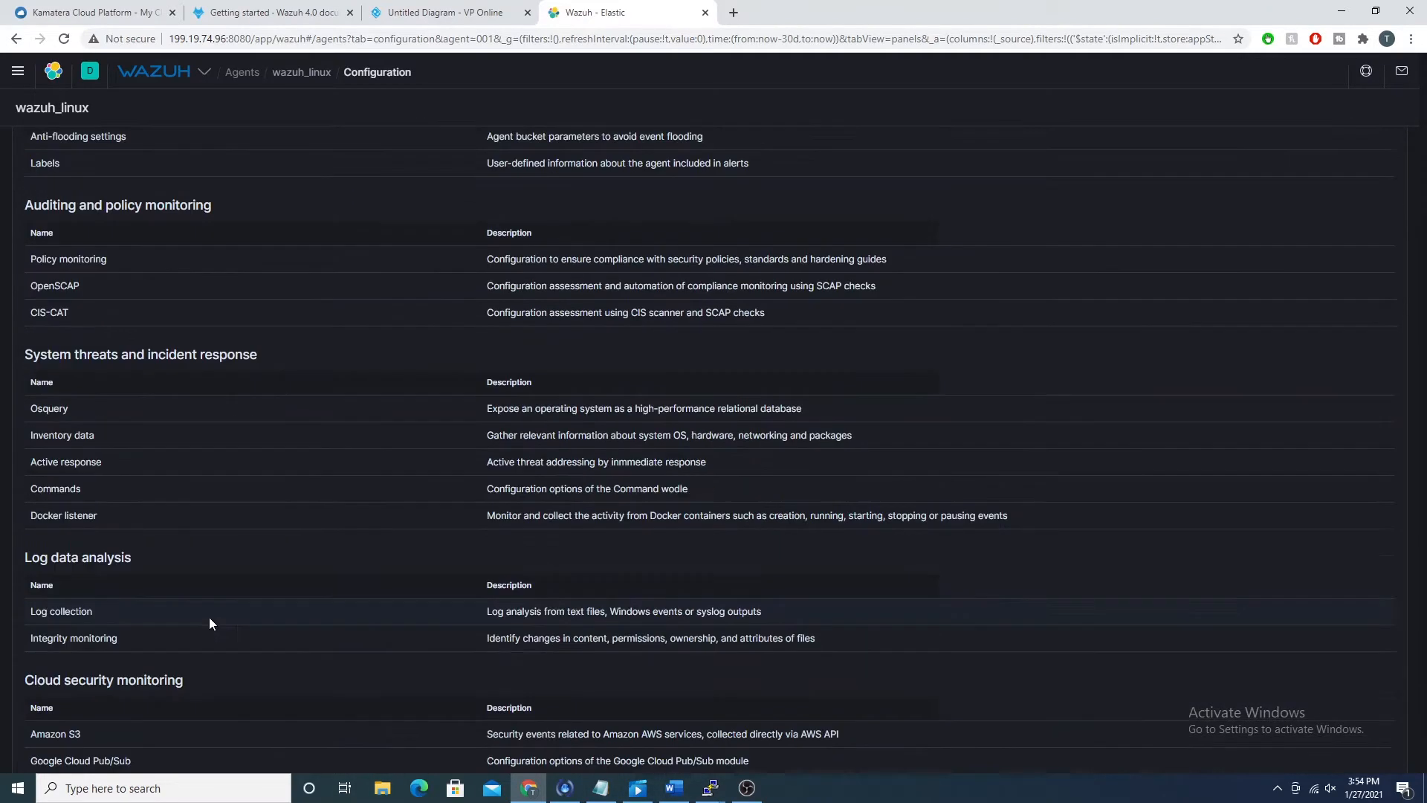
left_click(113, 594)
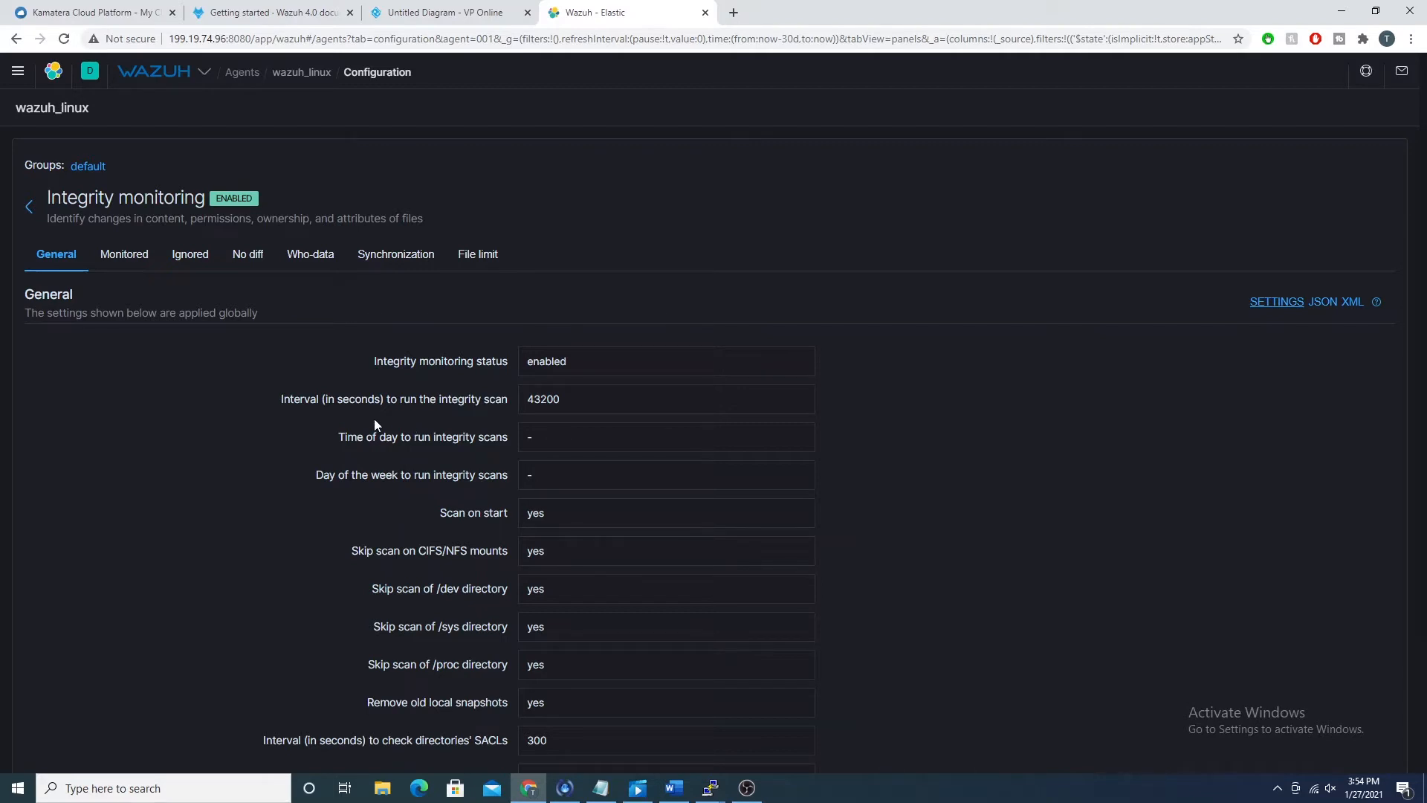
scroll(117, 245, "down", 2)
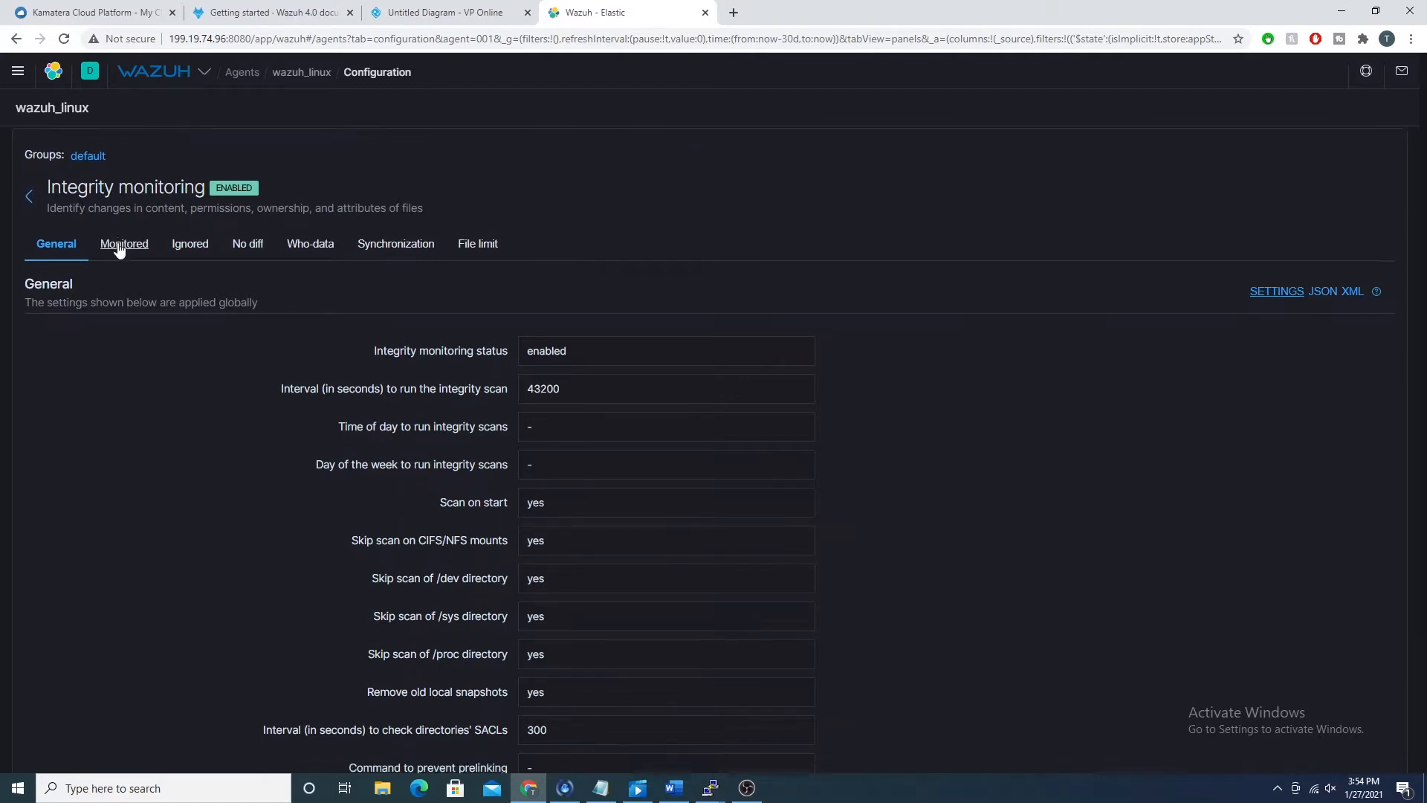
scroll(453, 457, "up", 2)
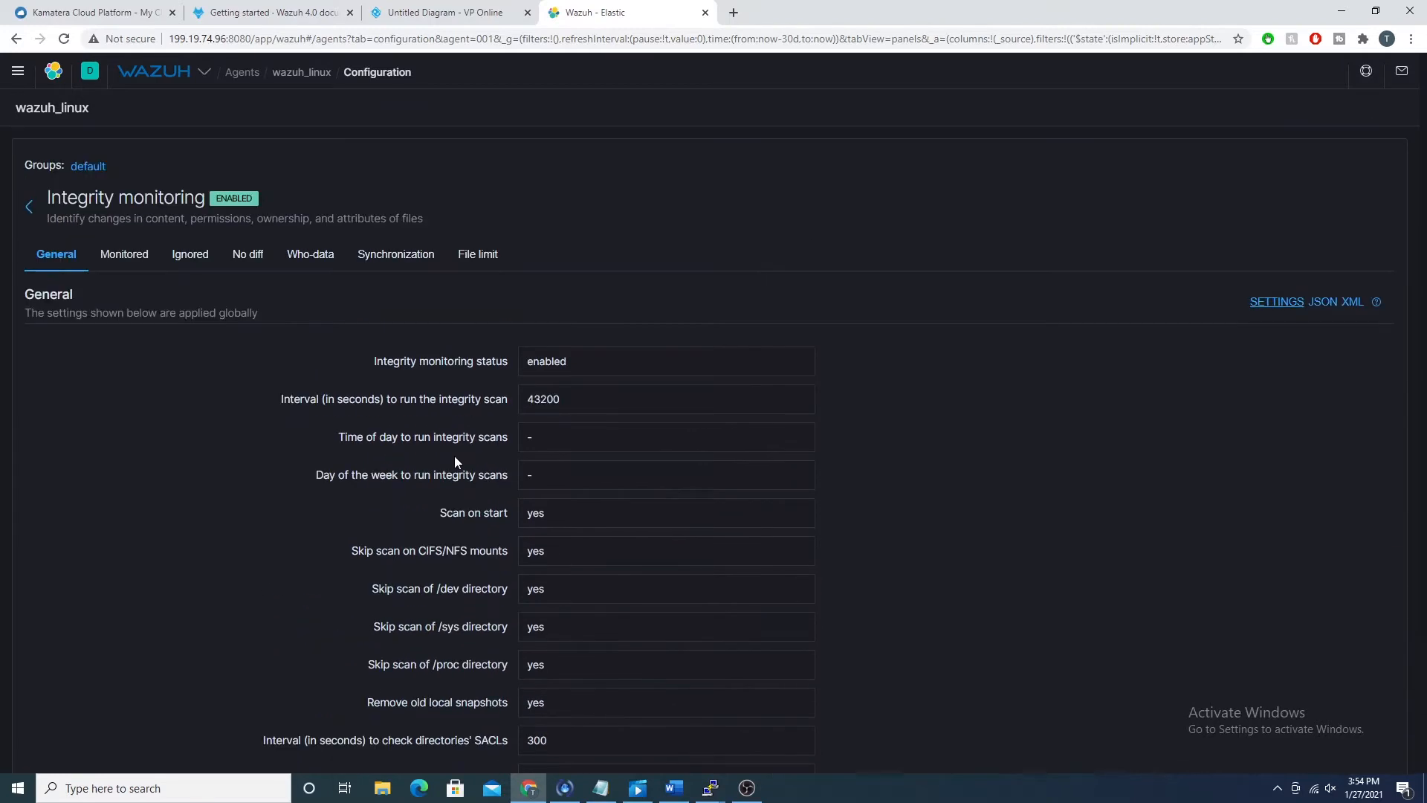
scroll(455, 457, "down", 2)
scroll(325, 357, "up", 1)
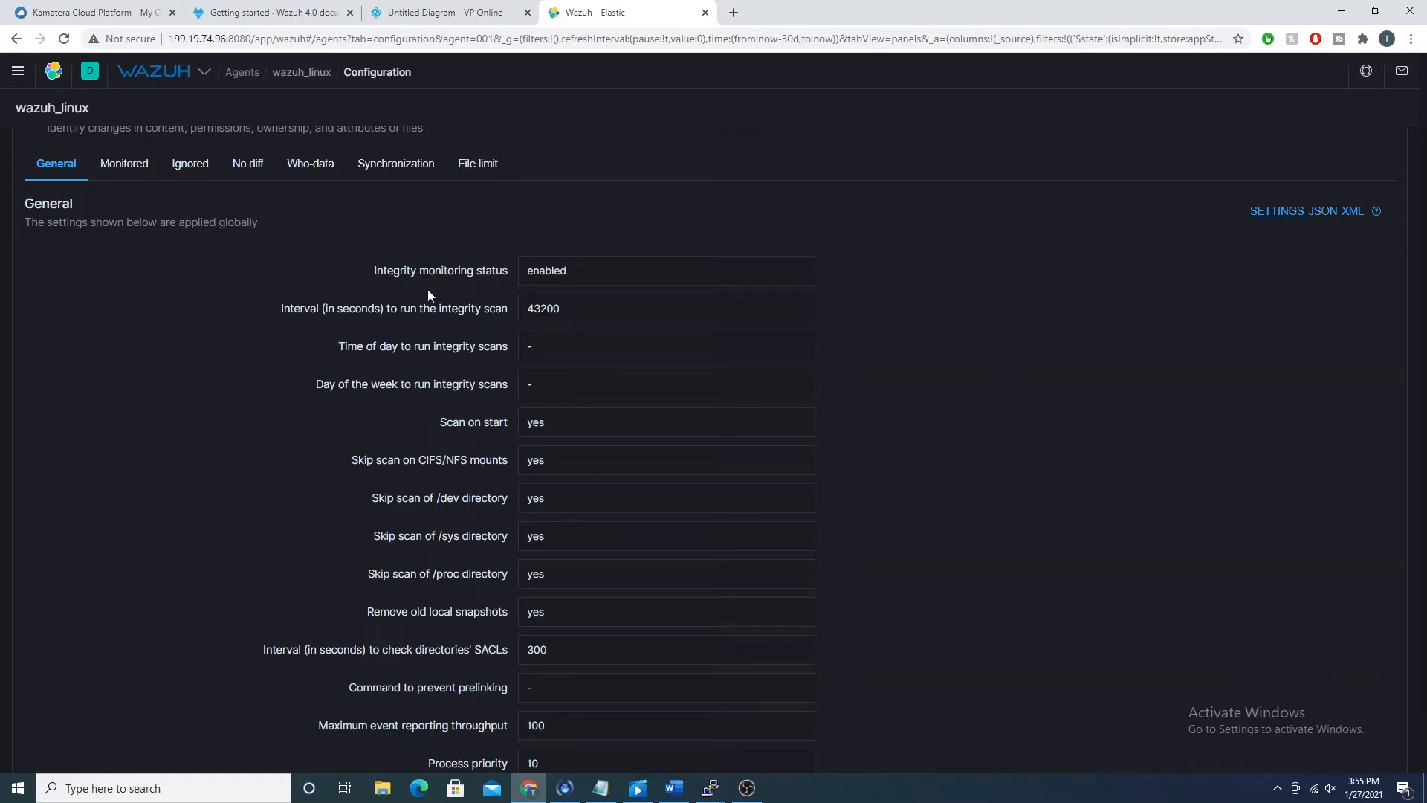
scroll(226, 349, "down", 1)
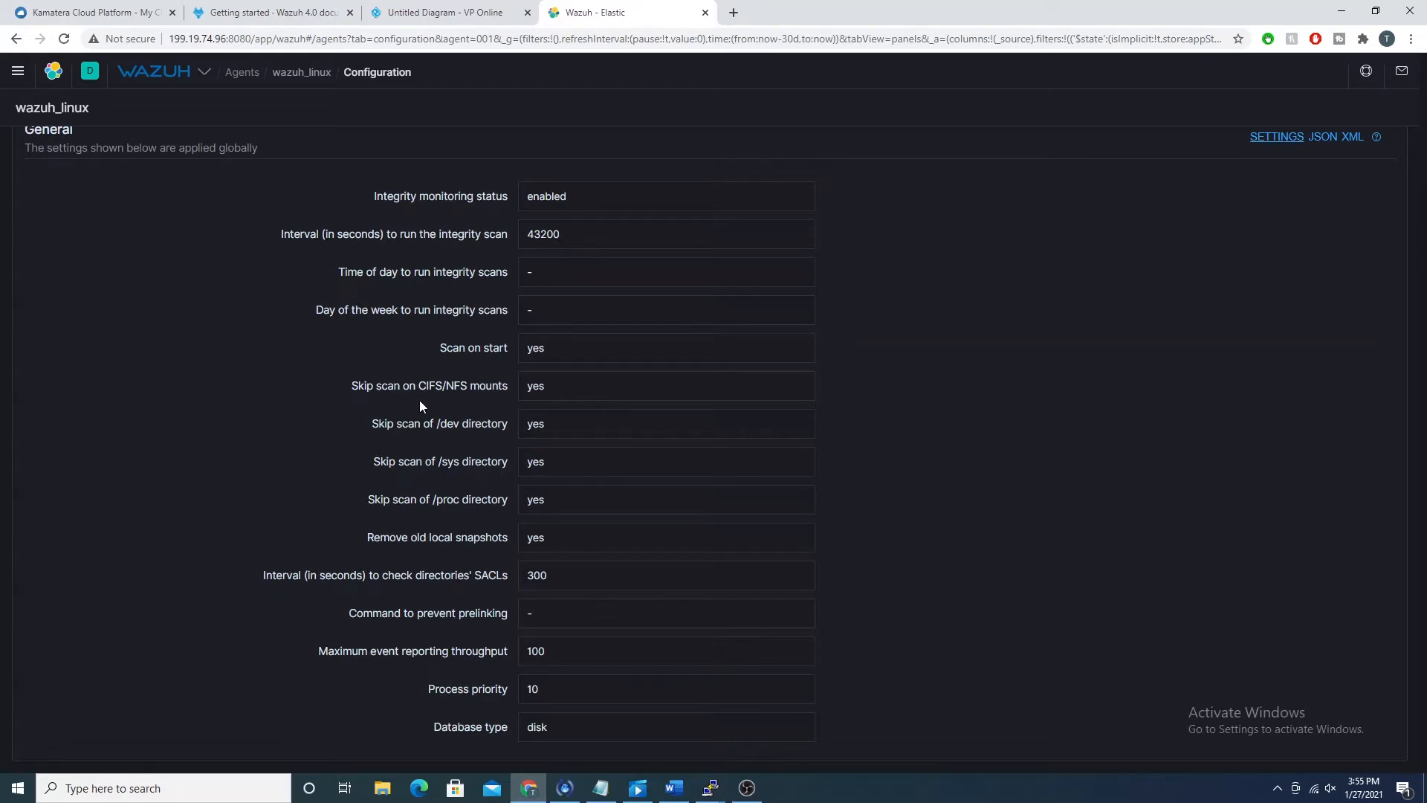
scroll(233, 277, "up", 3)
Step: Review the integrity settings of the monitored directories /boot, /etc, /sbin, /usr/bin and /usr/sbin
left_click(125, 254)
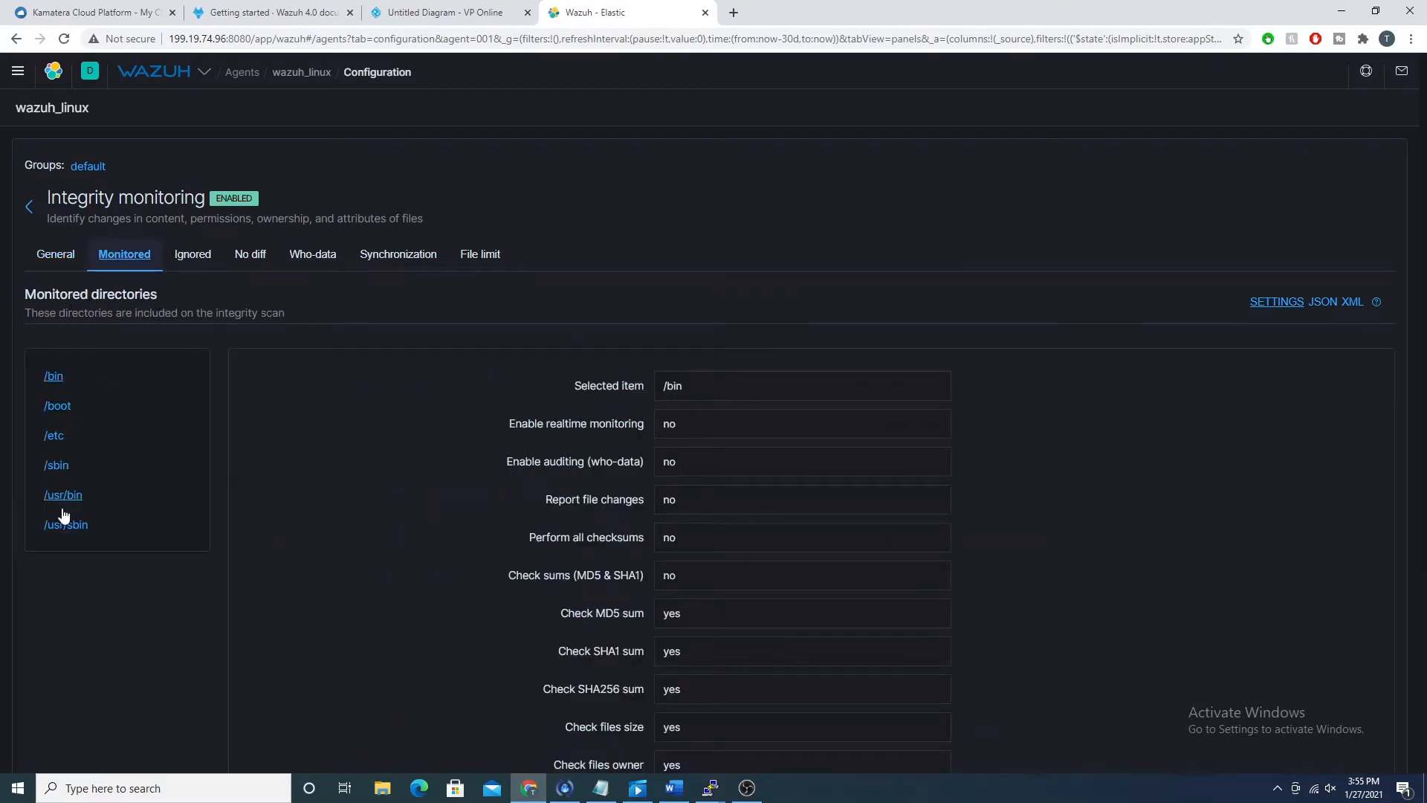
left_click(58, 406)
left_click(58, 437)
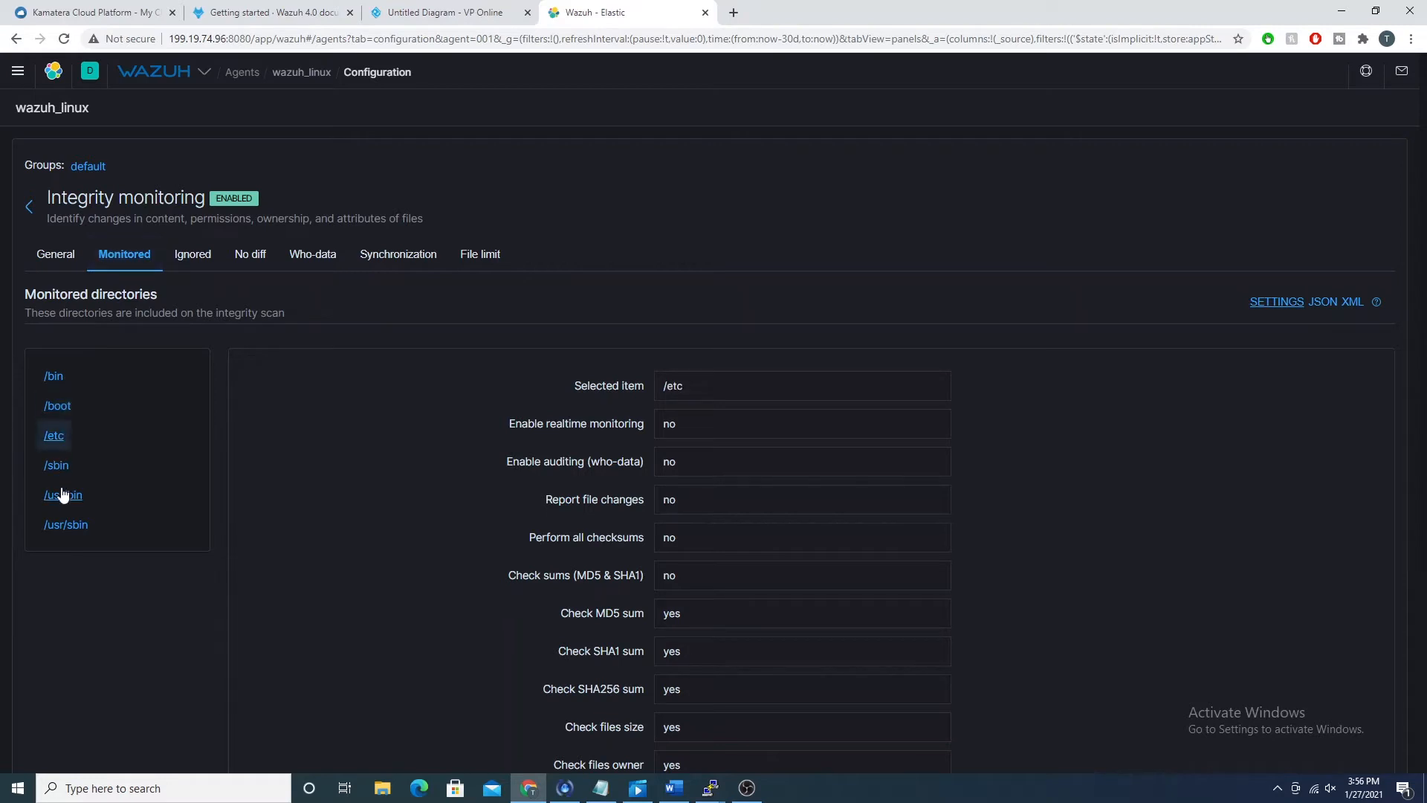
left_click(57, 465)
left_click(63, 495)
left_click(65, 524)
Step: Compare the ignored files and directories in Integrity monitoring with the ignore entries of ossec.conf in the wazuh_linux terminal
left_click(191, 259)
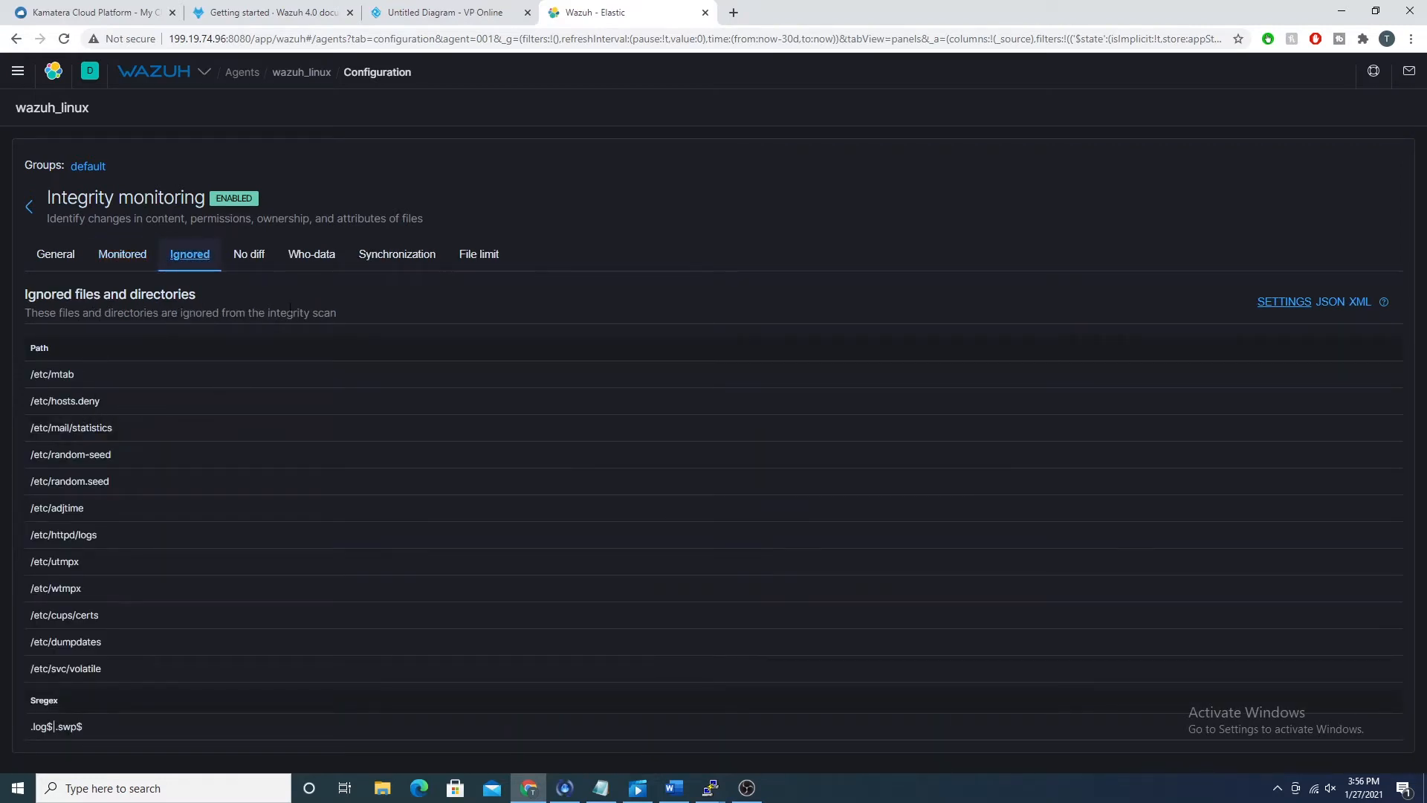
left_click(710, 788)
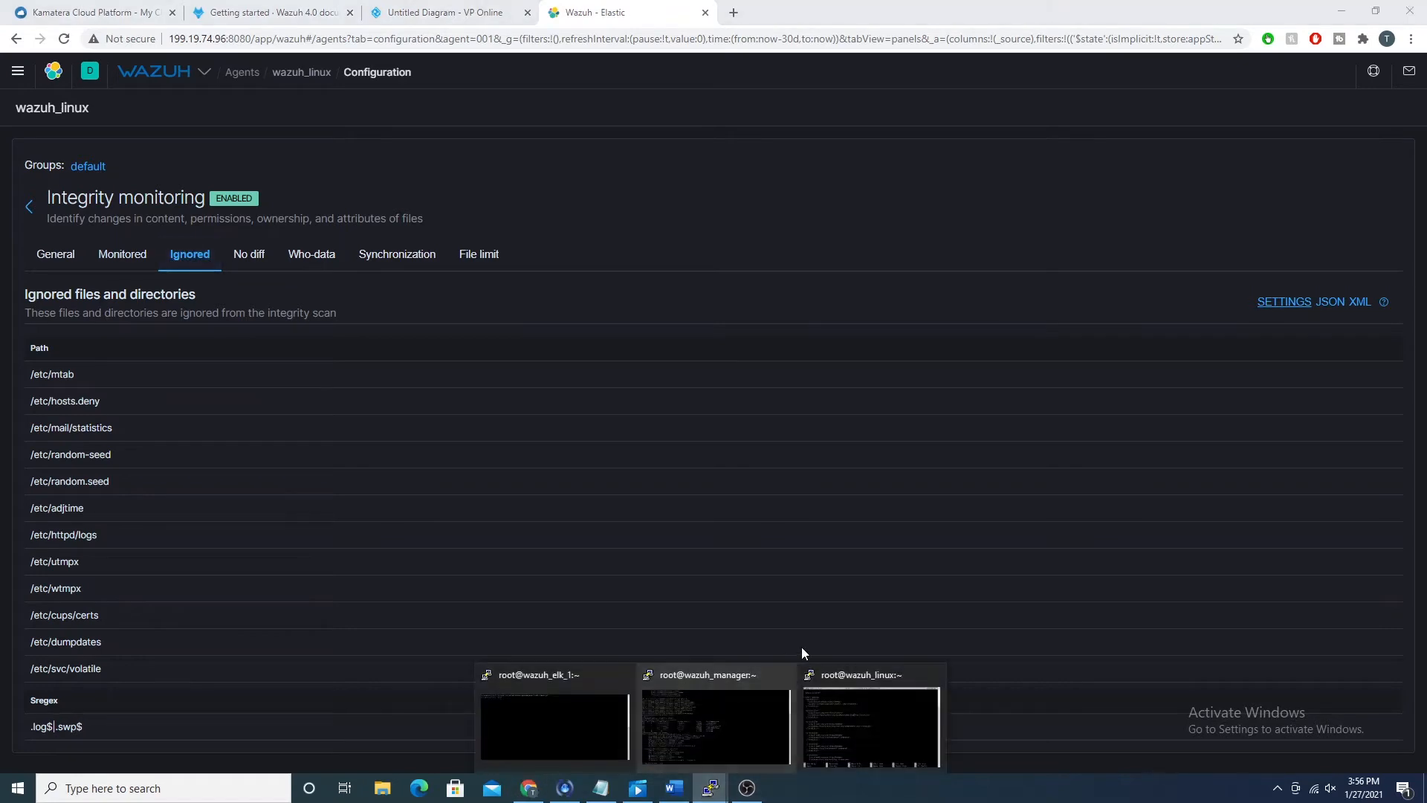
left_click(871, 699)
key("Up")
key("Up")
key("Up")
key("Up")
key("Up")
key("Up")
key("Up")
key("Up")
key("Up")
key("Up")
key("Up")
key("Up")
key("Up")
key("Up")
key("Up")
key("Up")
key("Up")
key("Up")
key("Up")
key("Up")
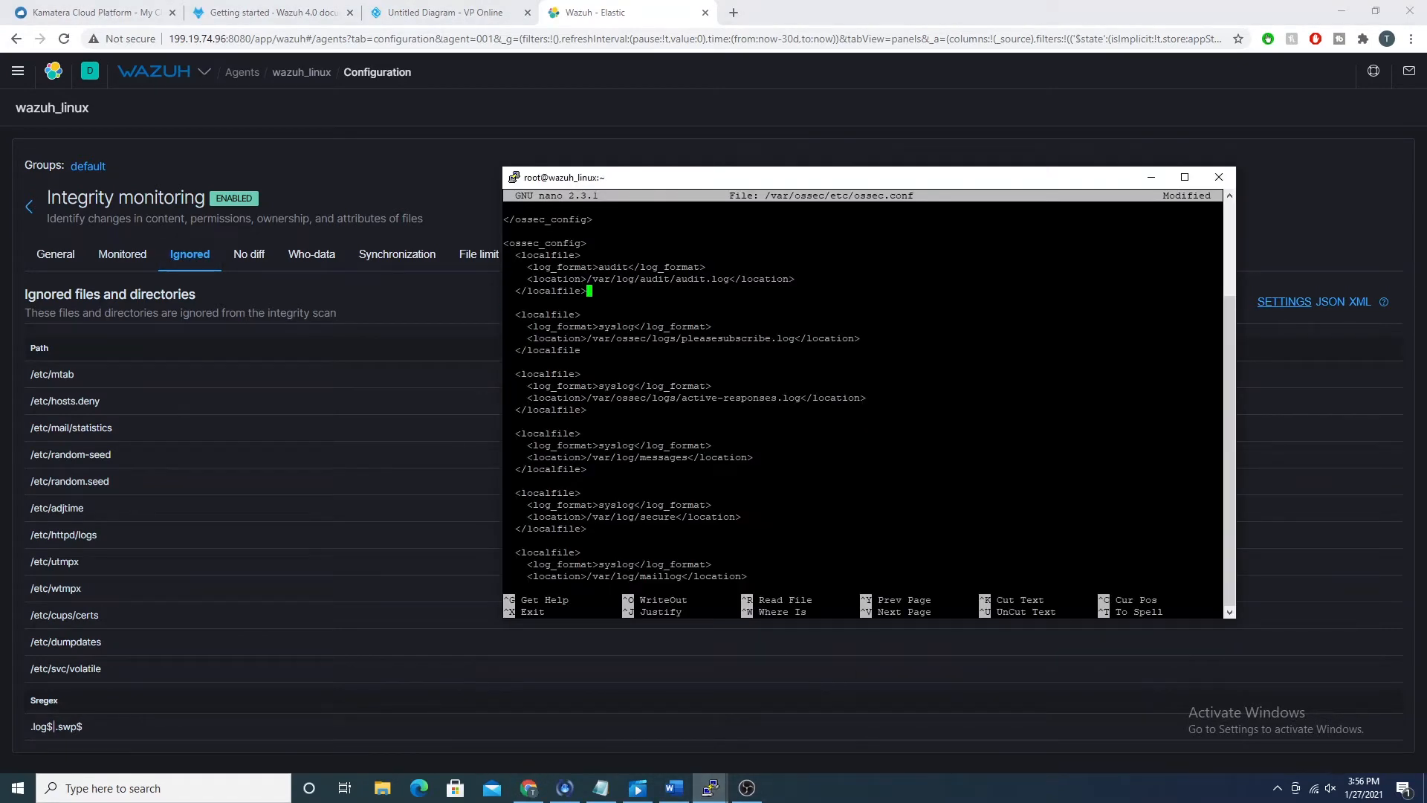
key("Page_Up")
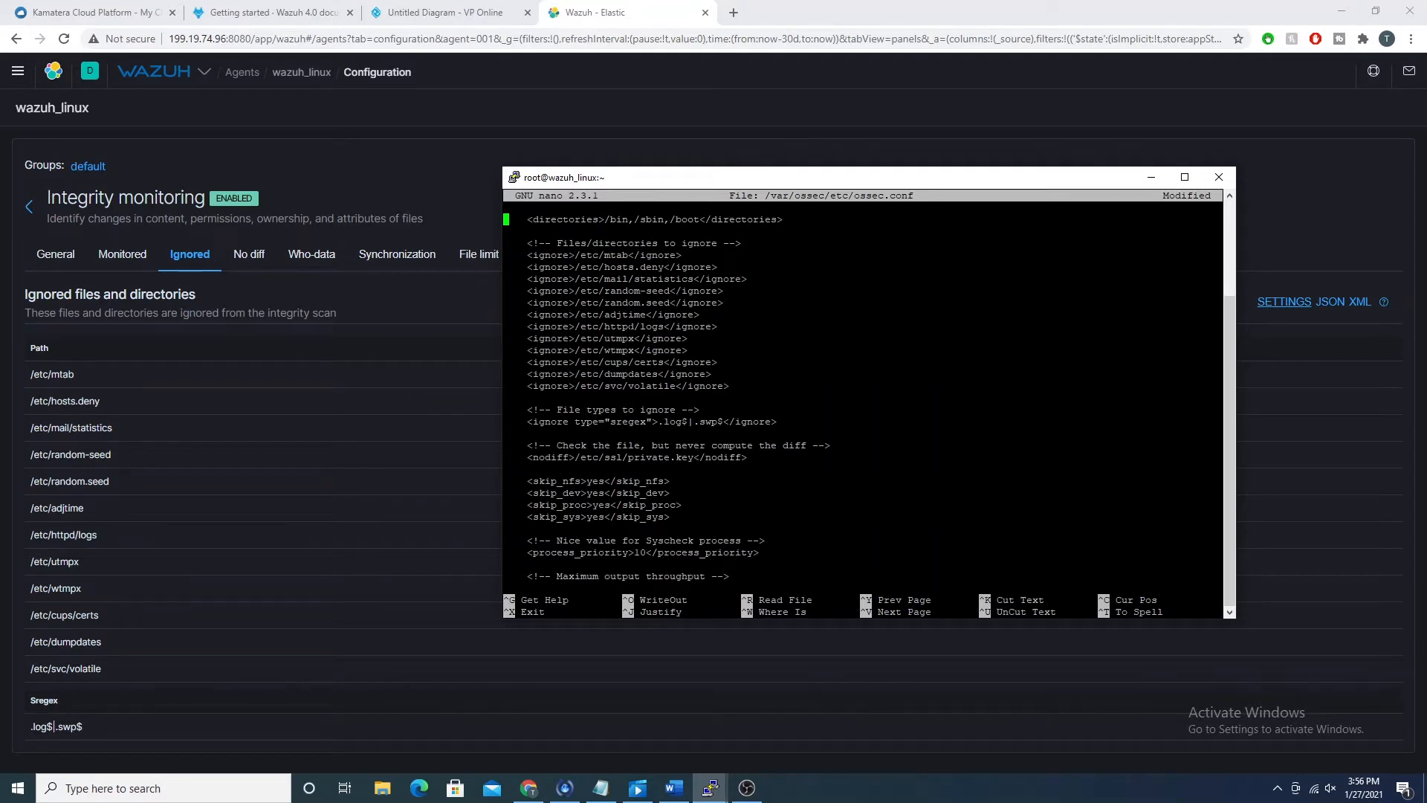
key("Down")
key("Down")
left_click(445, 136)
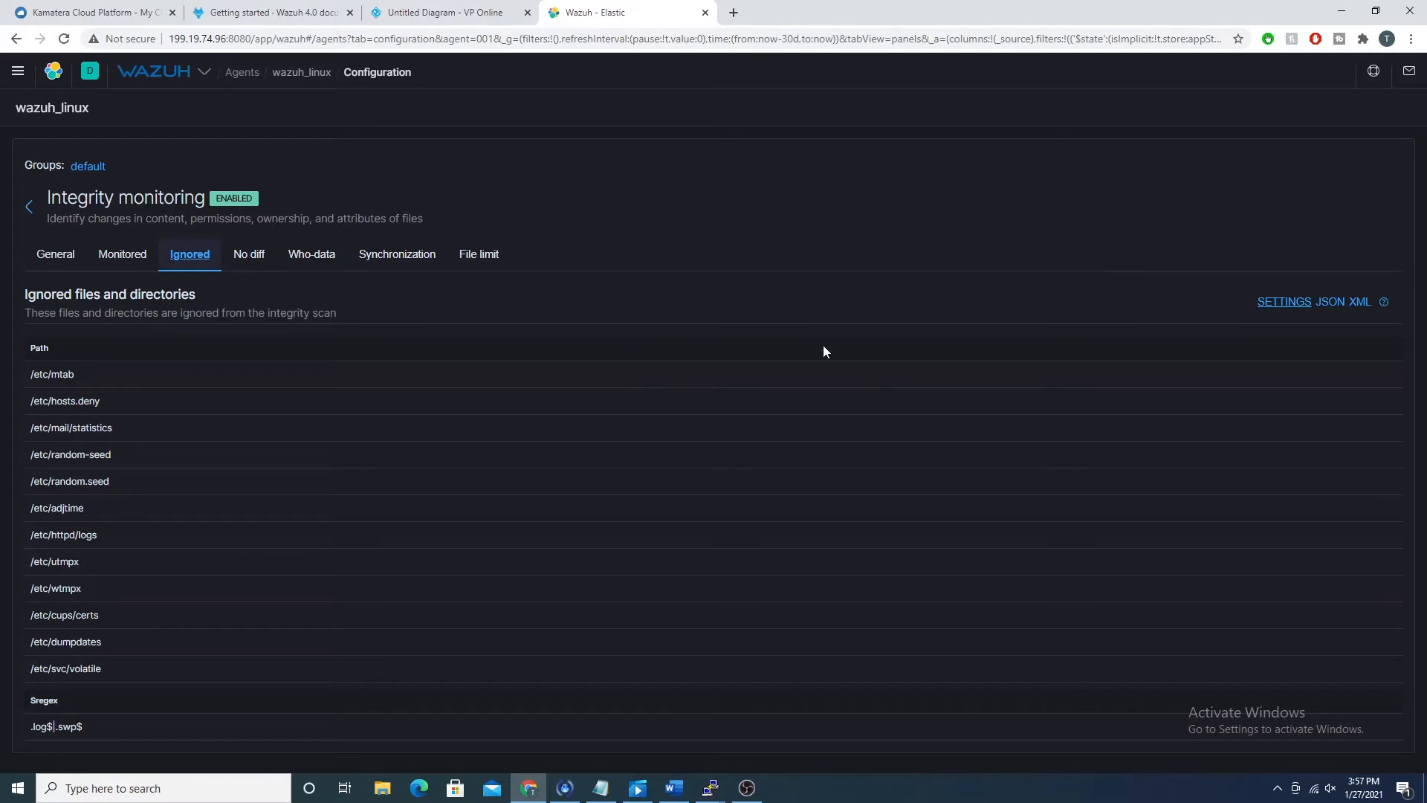
Step: Open the wazuh_linux agent's Security events dashboard and look at the available time ranges without changing the selection
left_click(308, 72)
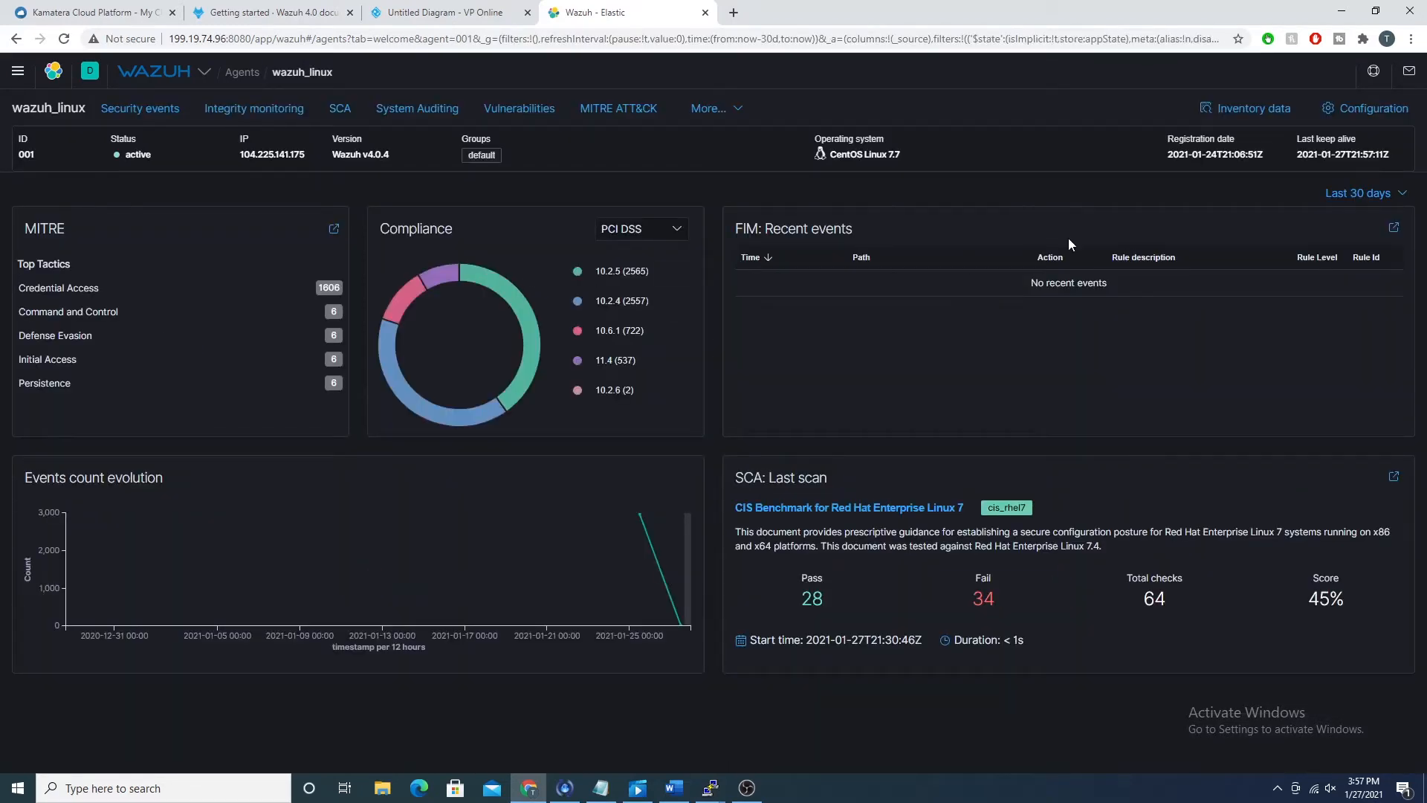
left_click(135, 109)
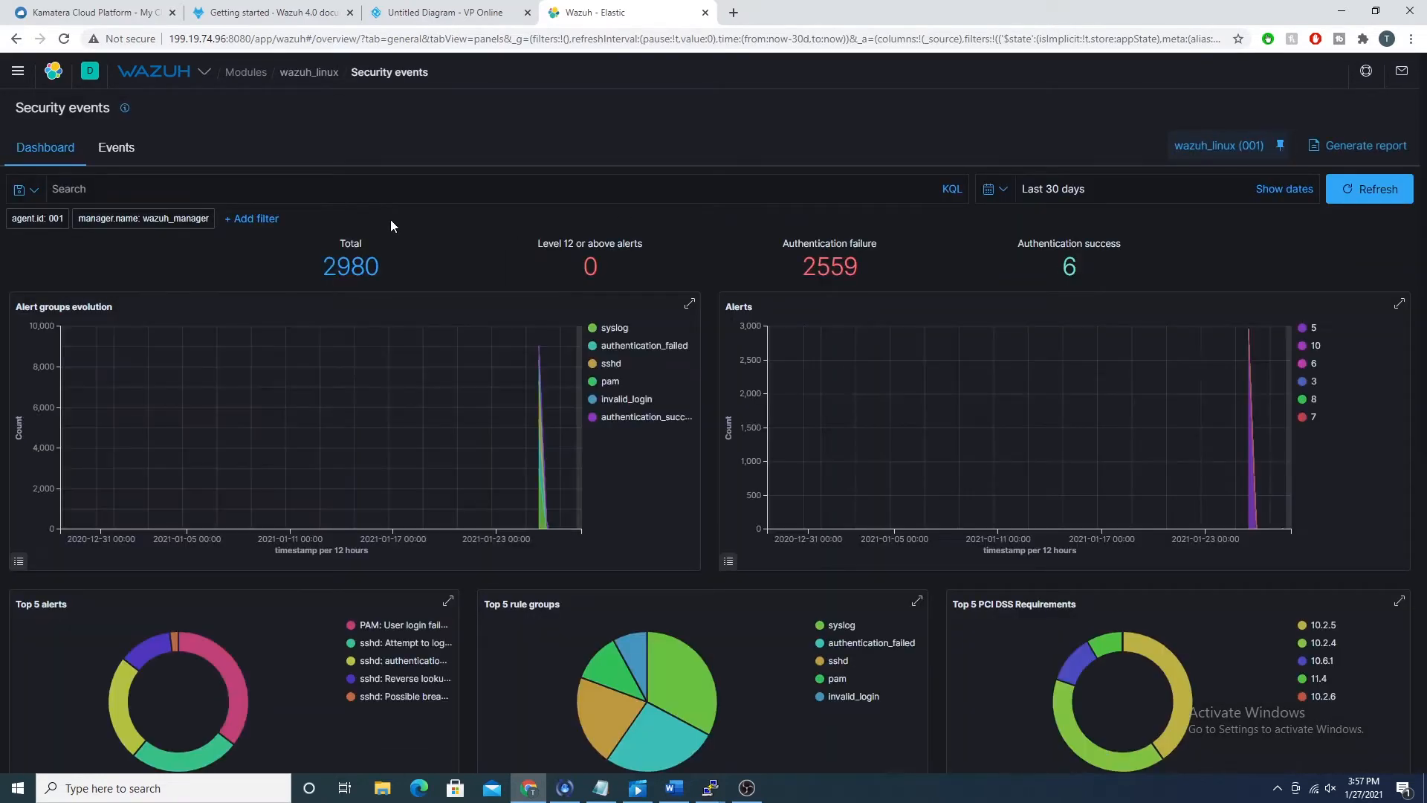
left_click(994, 192)
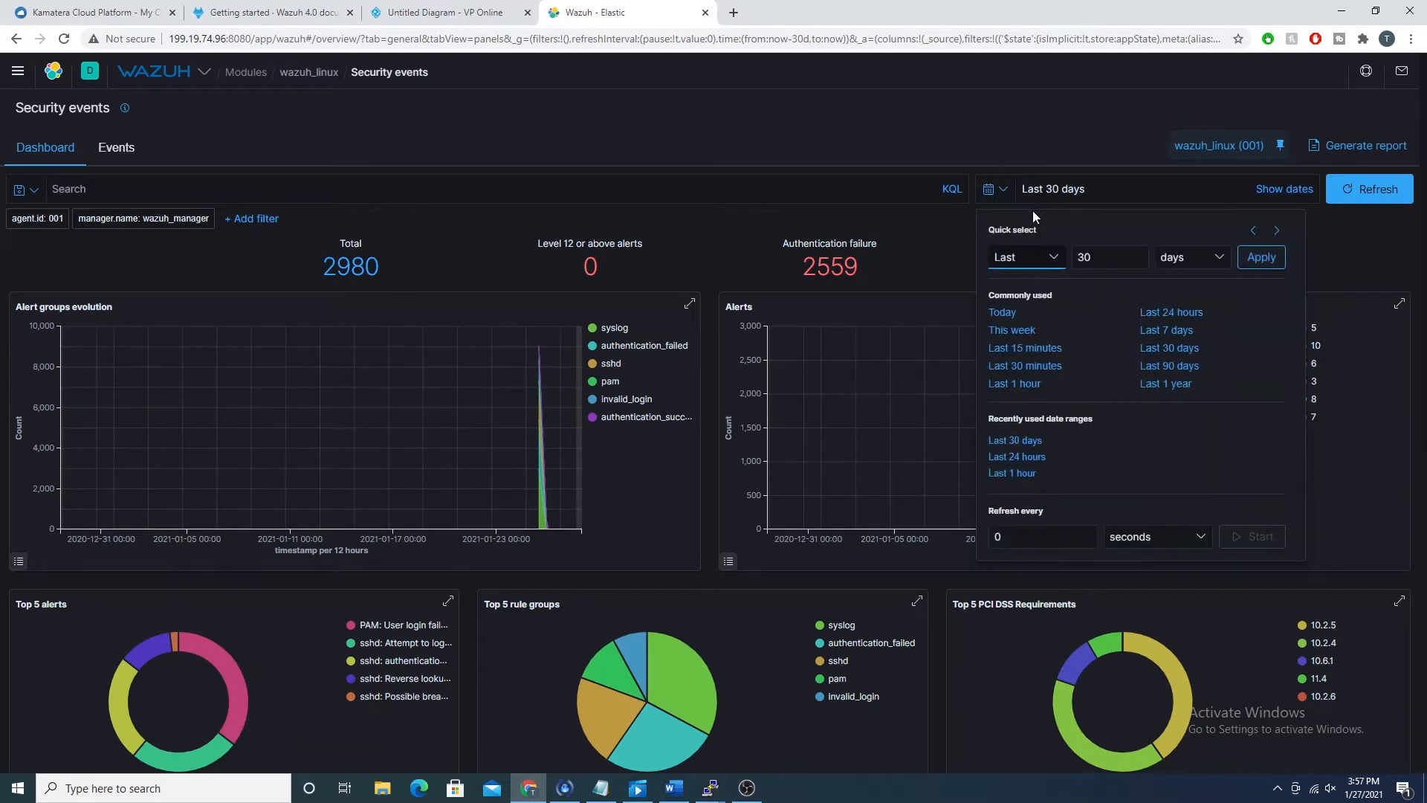
left_click(872, 129)
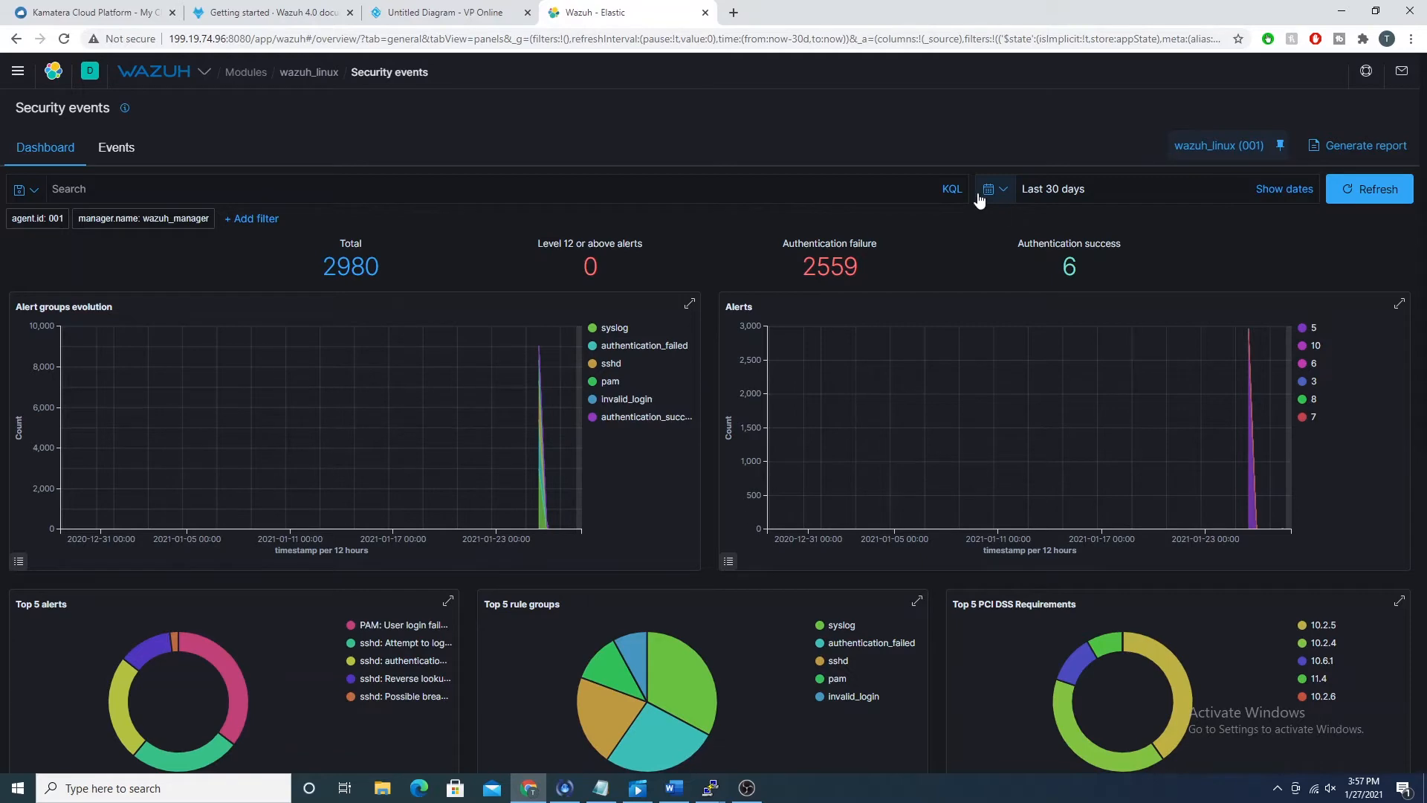
Step: Examine the Security events dashboard, from the alert totals and evolution charts to the top 5 charts and the Security Alerts table
scroll(287, 137, "down", 3)
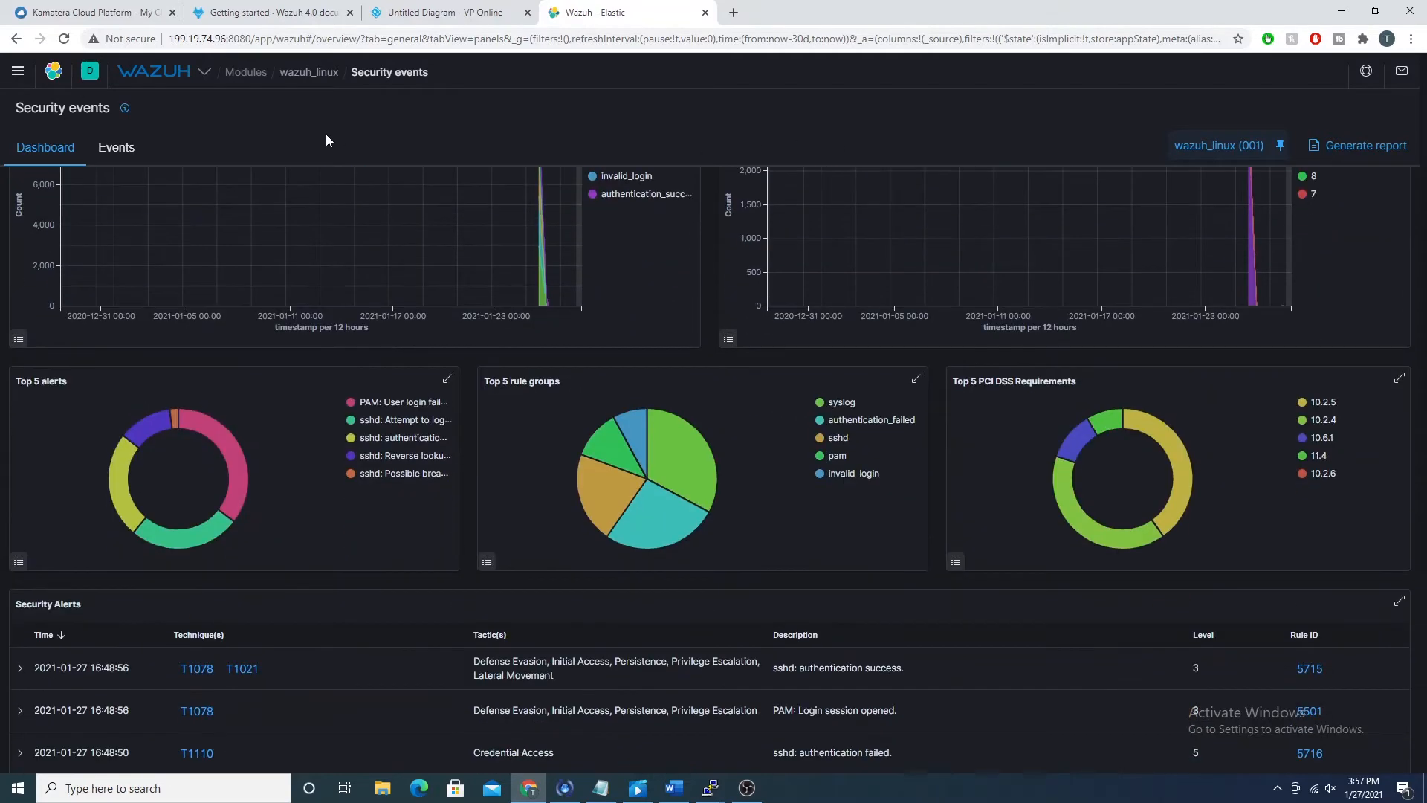
scroll(417, 132, "up", 3)
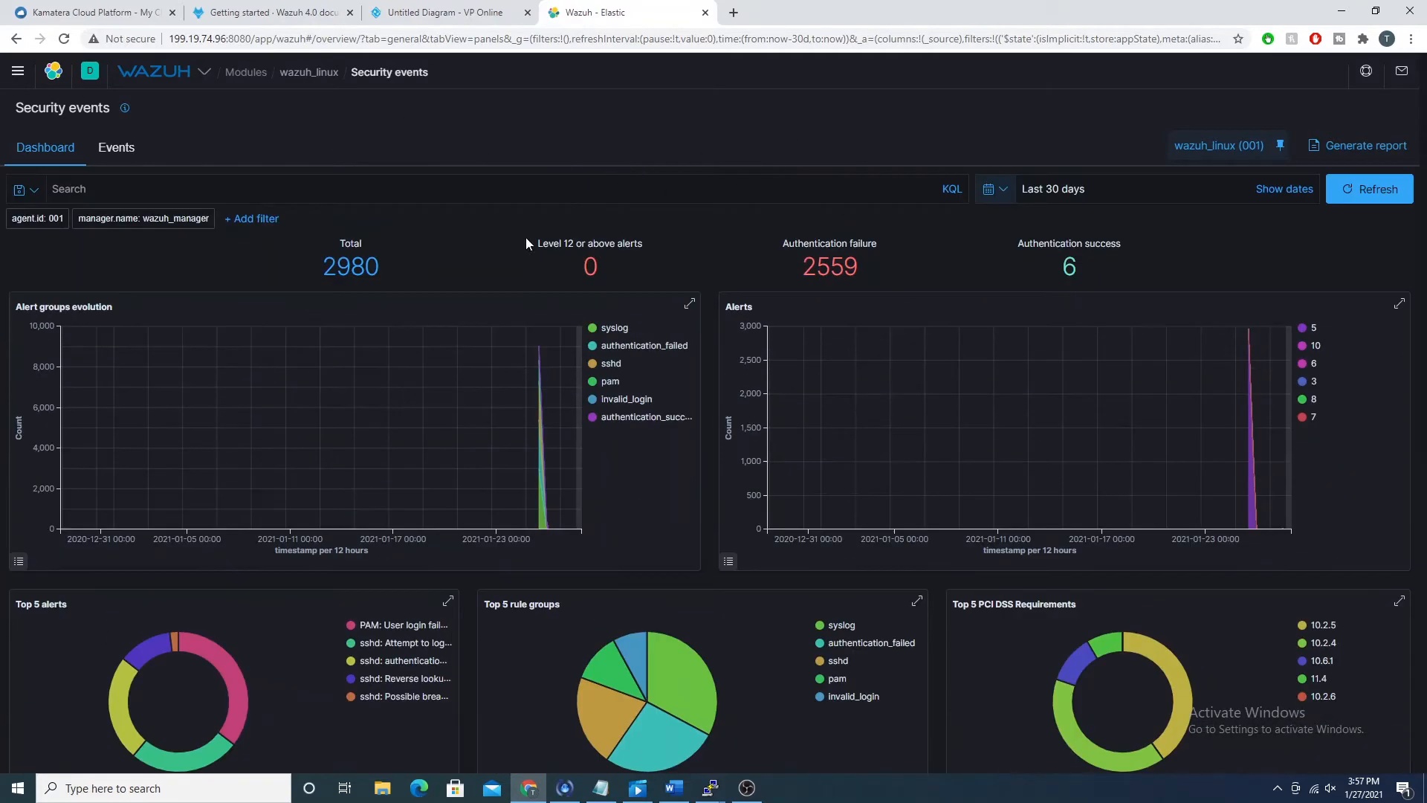
scroll(367, 197, "down", 1)
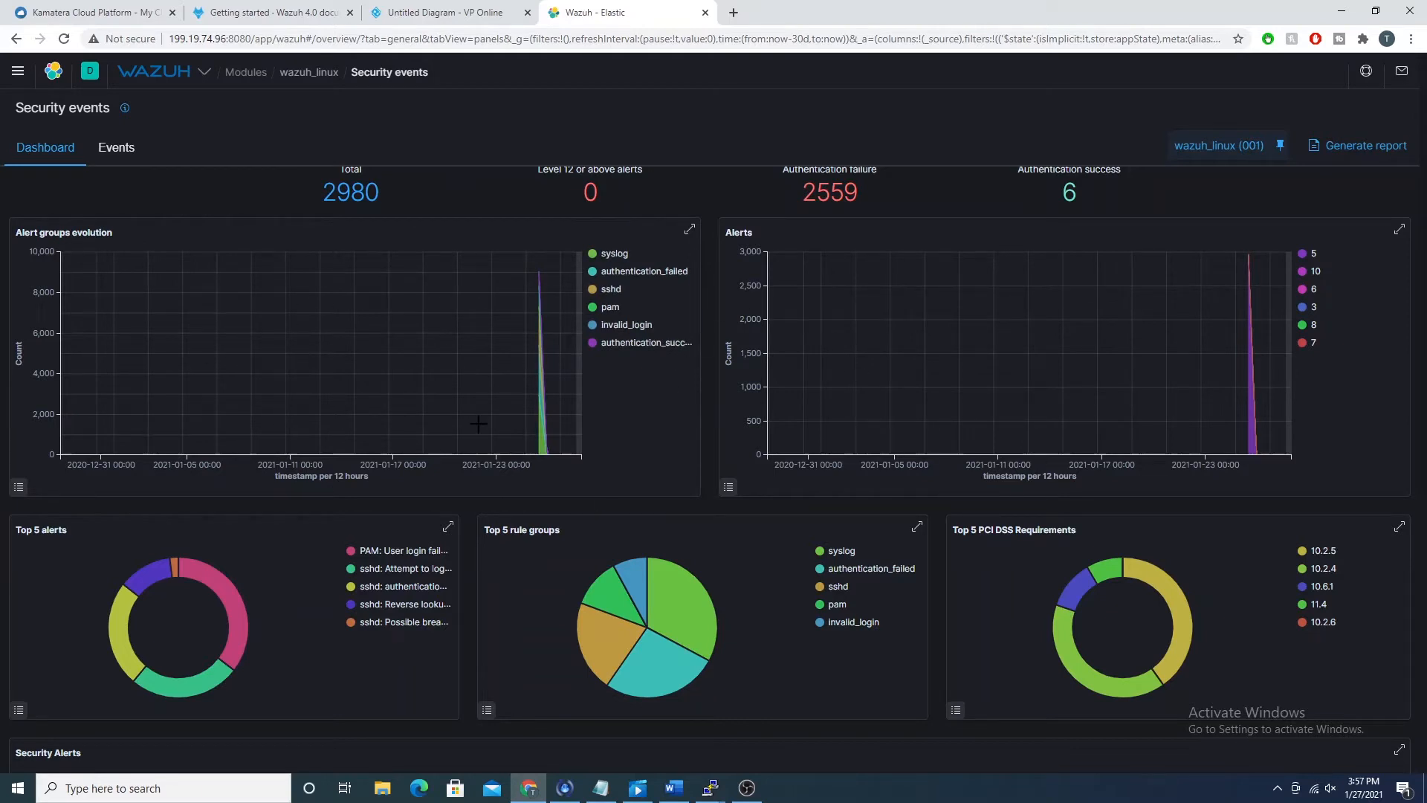
scroll(479, 423, "down", 3)
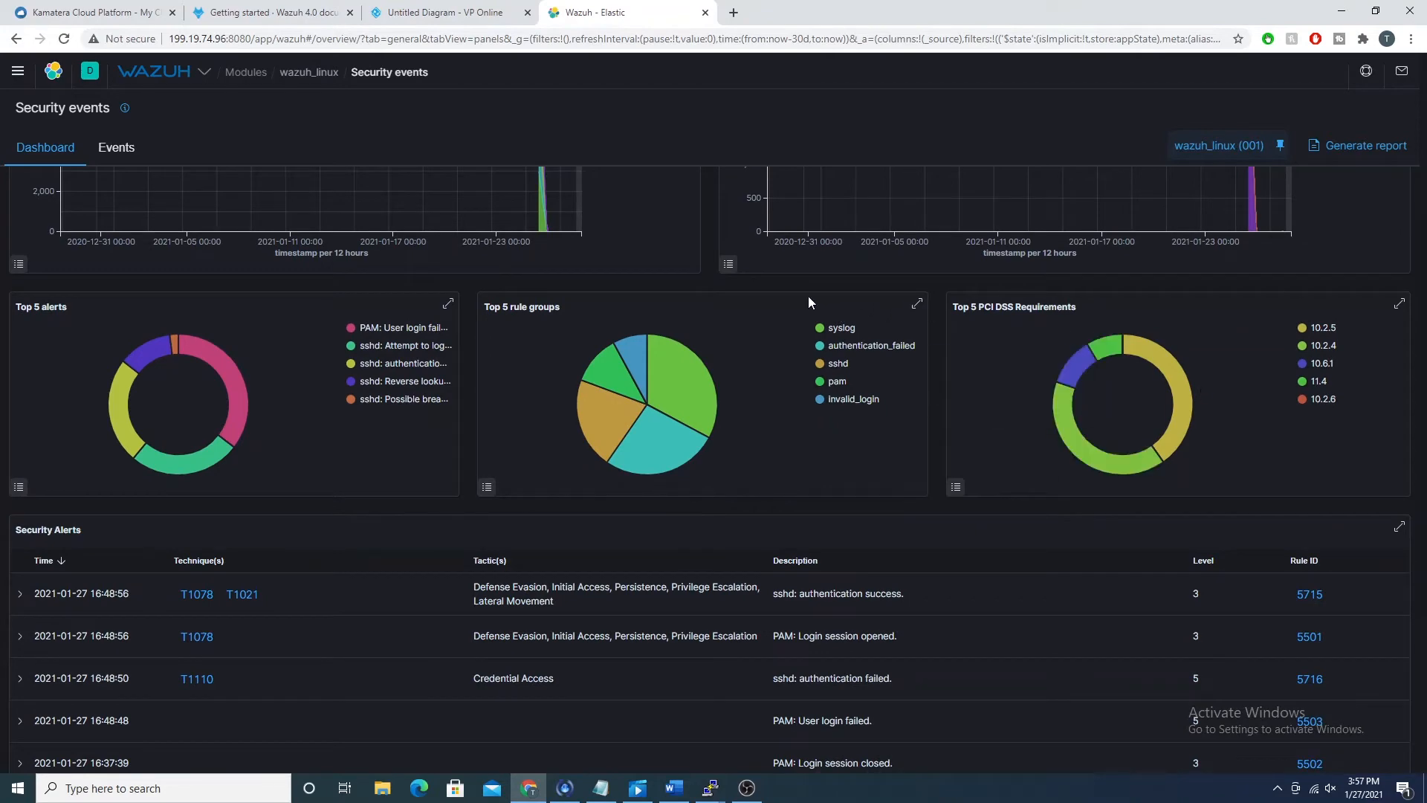
scroll(673, 353, "down", 1)
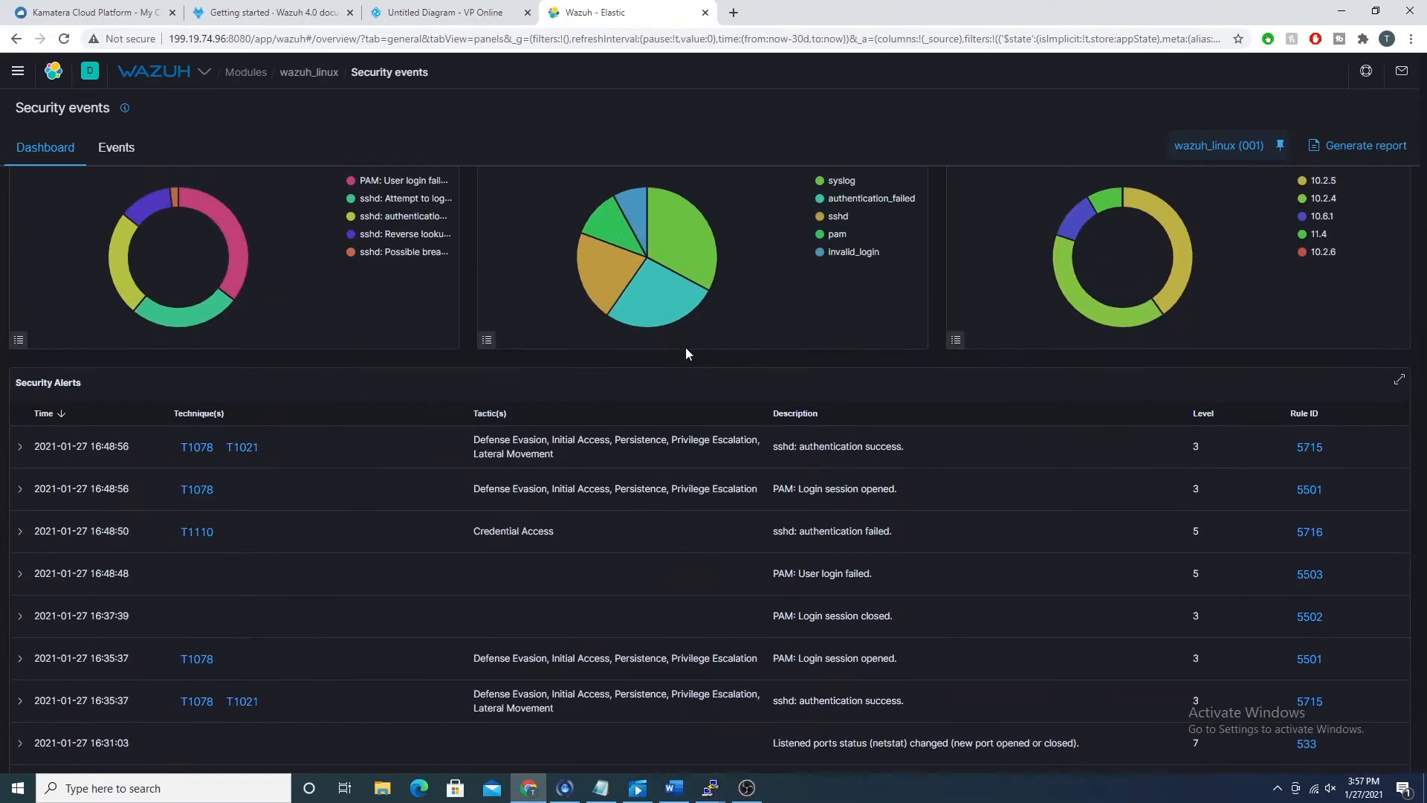
scroll(646, 312, "up", 1)
scroll(611, 272, "up", 3)
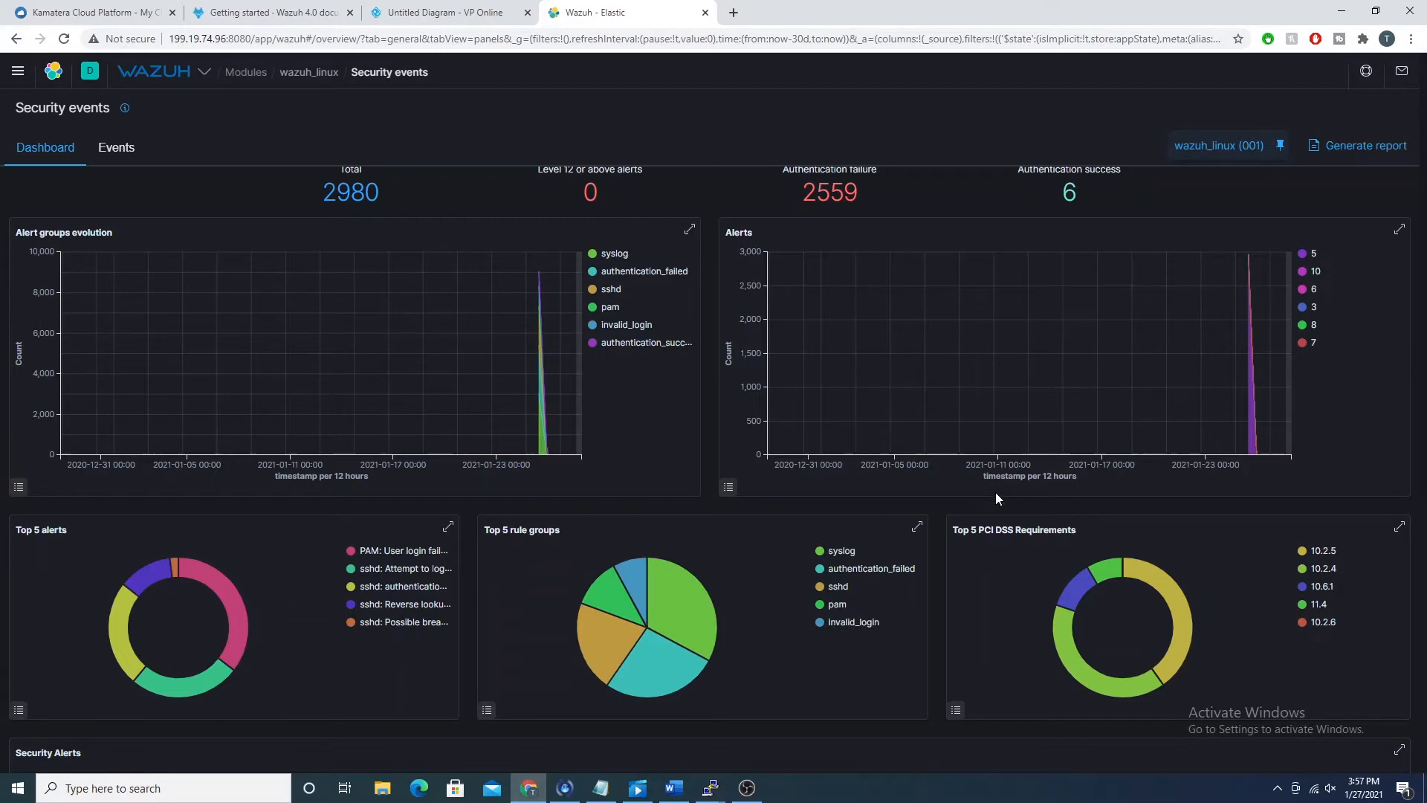
scroll(1041, 484, "down", 1)
scroll(903, 487, "down", 4)
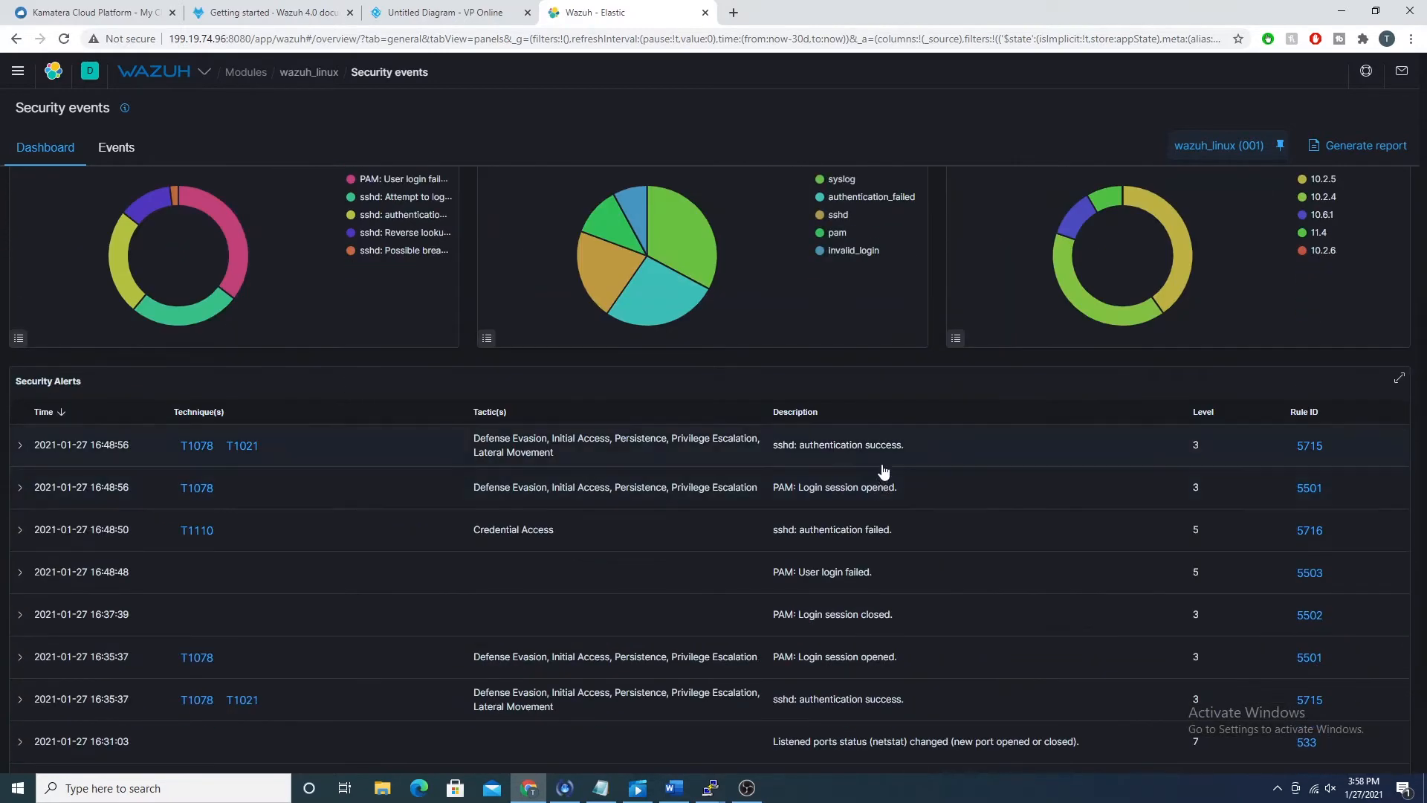
scroll(883, 472, "up", 4)
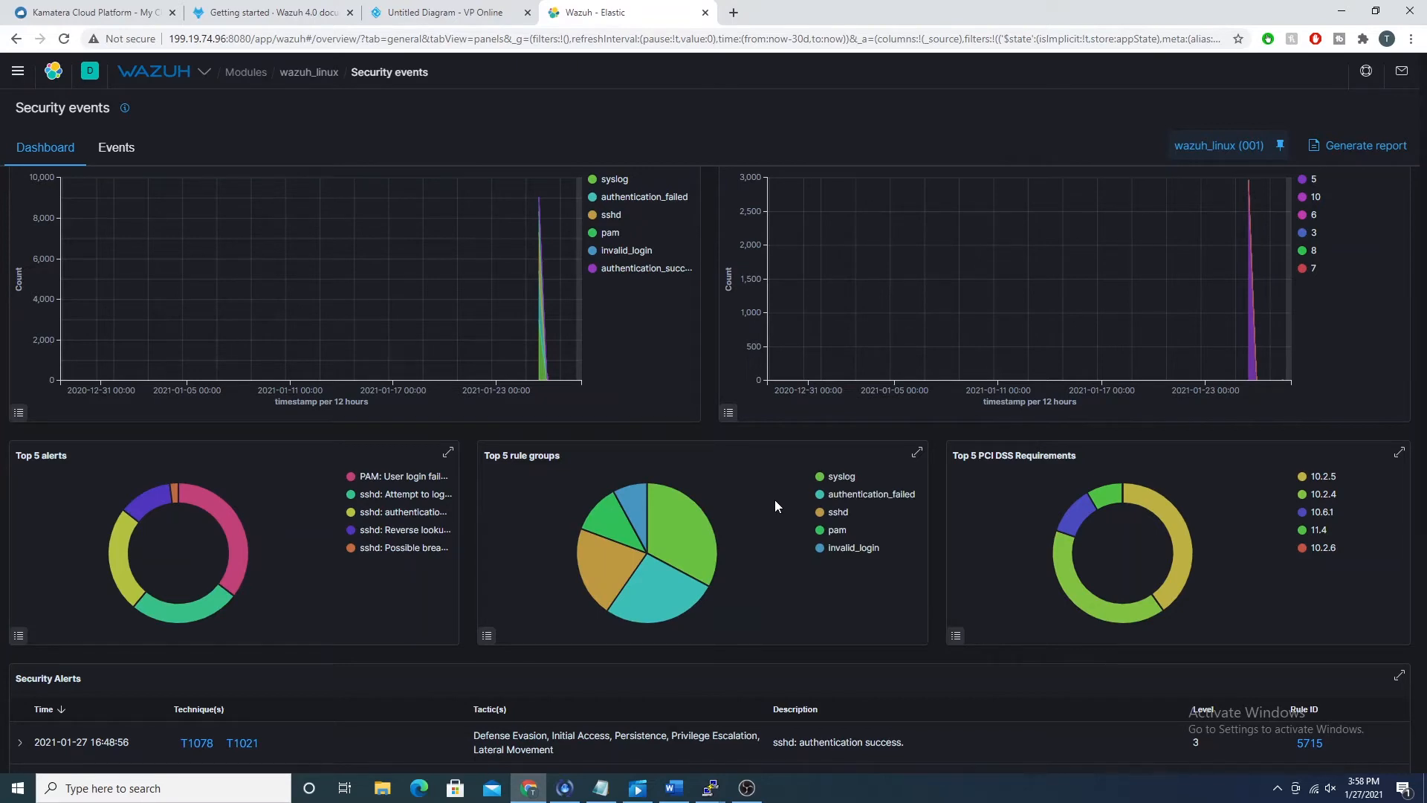
scroll(774, 499, "up", 2)
scroll(897, 413, "down", 2)
scroll(897, 413, "down", 4)
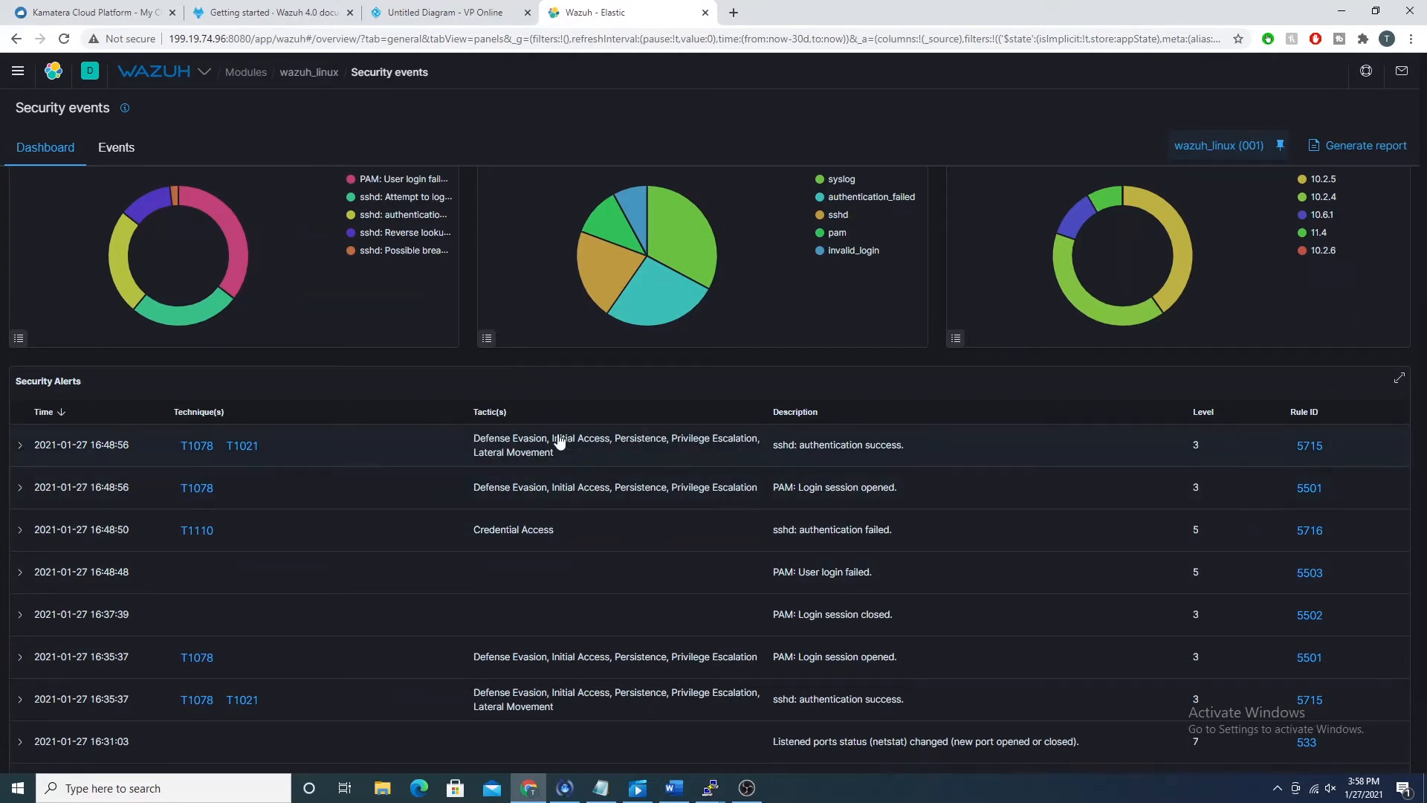
Step: Expand the newest "sshd: authentication success." alert and read its details, especially the accepted-password message in the full_log field
left_click(20, 445)
scroll(724, 401, "down", 3)
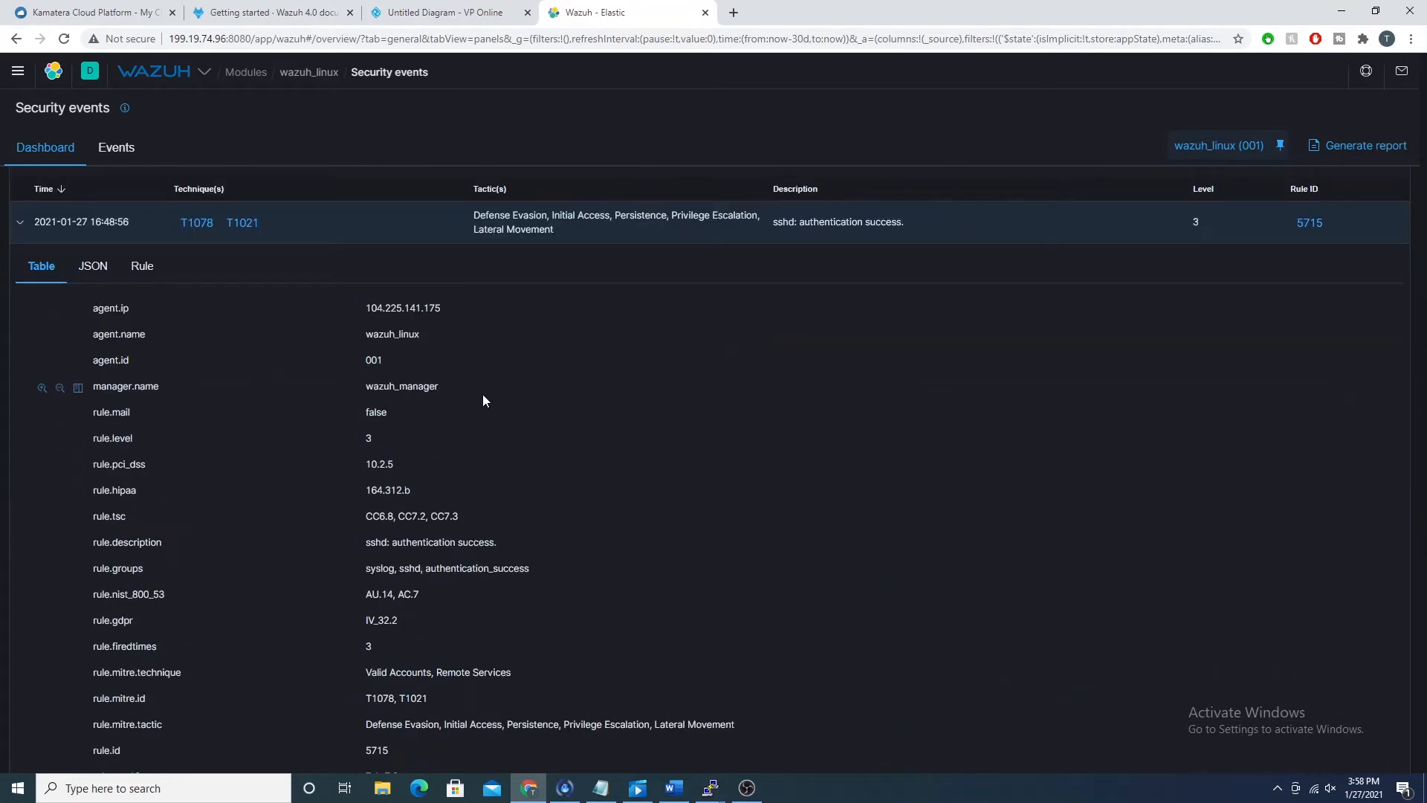
scroll(486, 394, "down", 3)
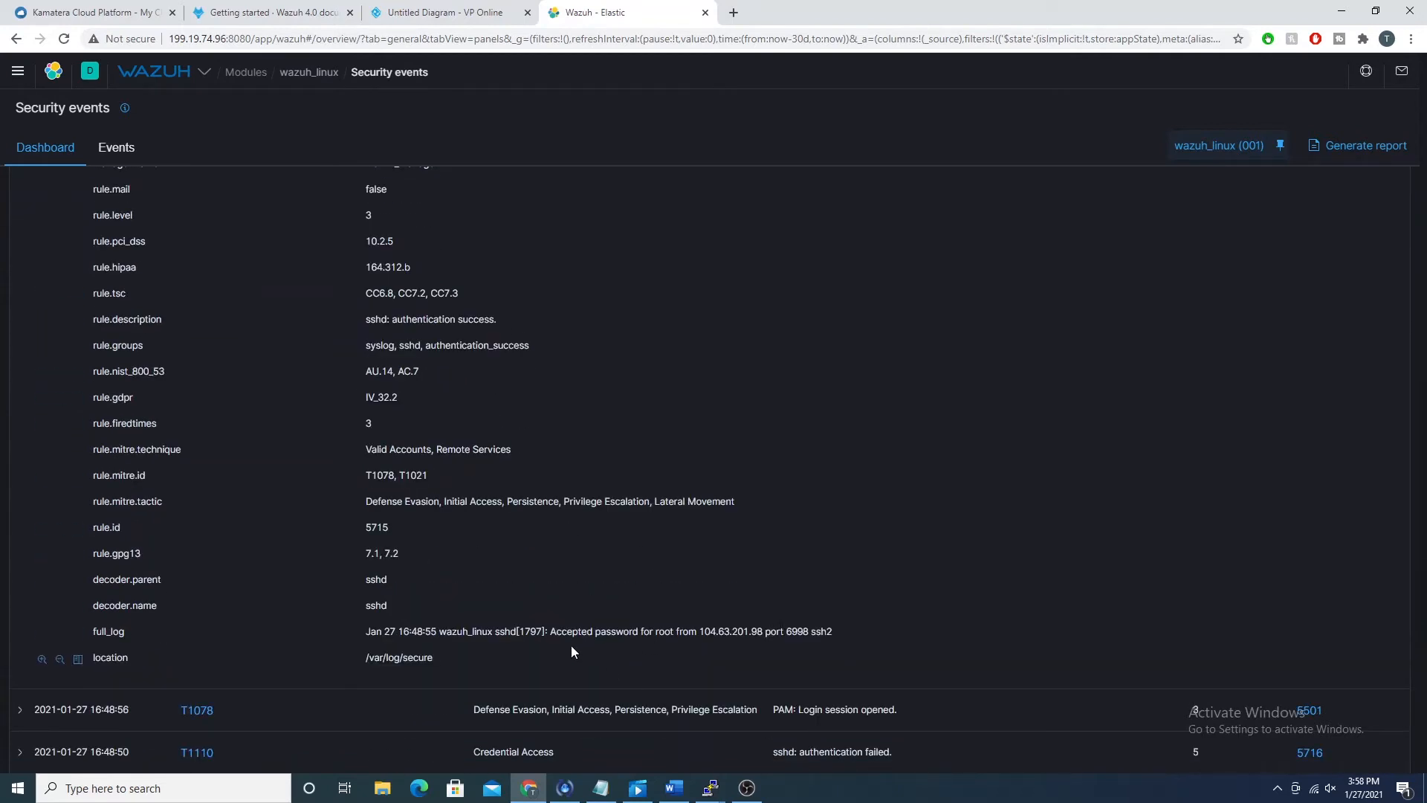
left_click_drag(556, 632, 822, 632)
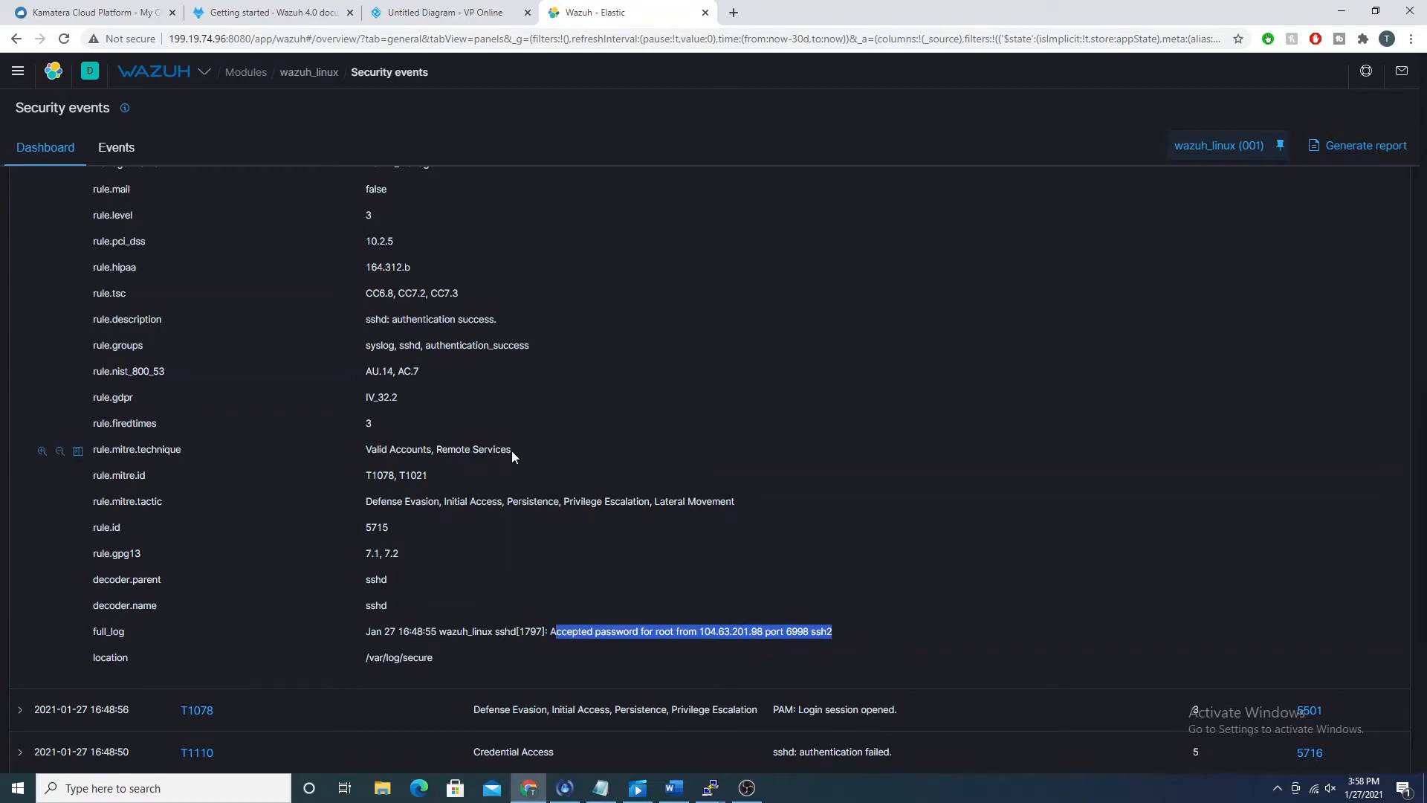
scroll(517, 458, "up", 4)
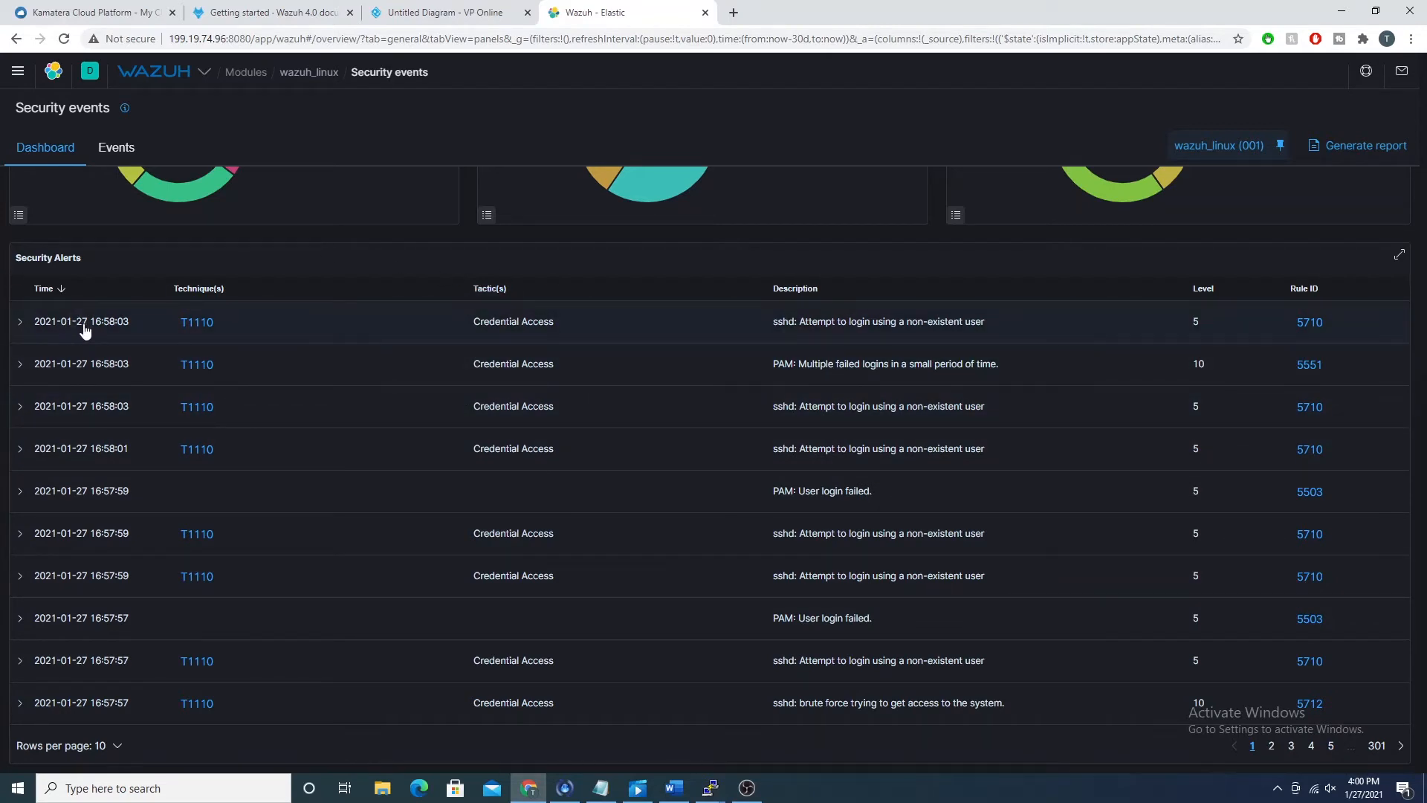
Step: Open the agent's Events list and look through the recorded rule descriptions, levels and IDs
scroll(95, 335, "up", 8)
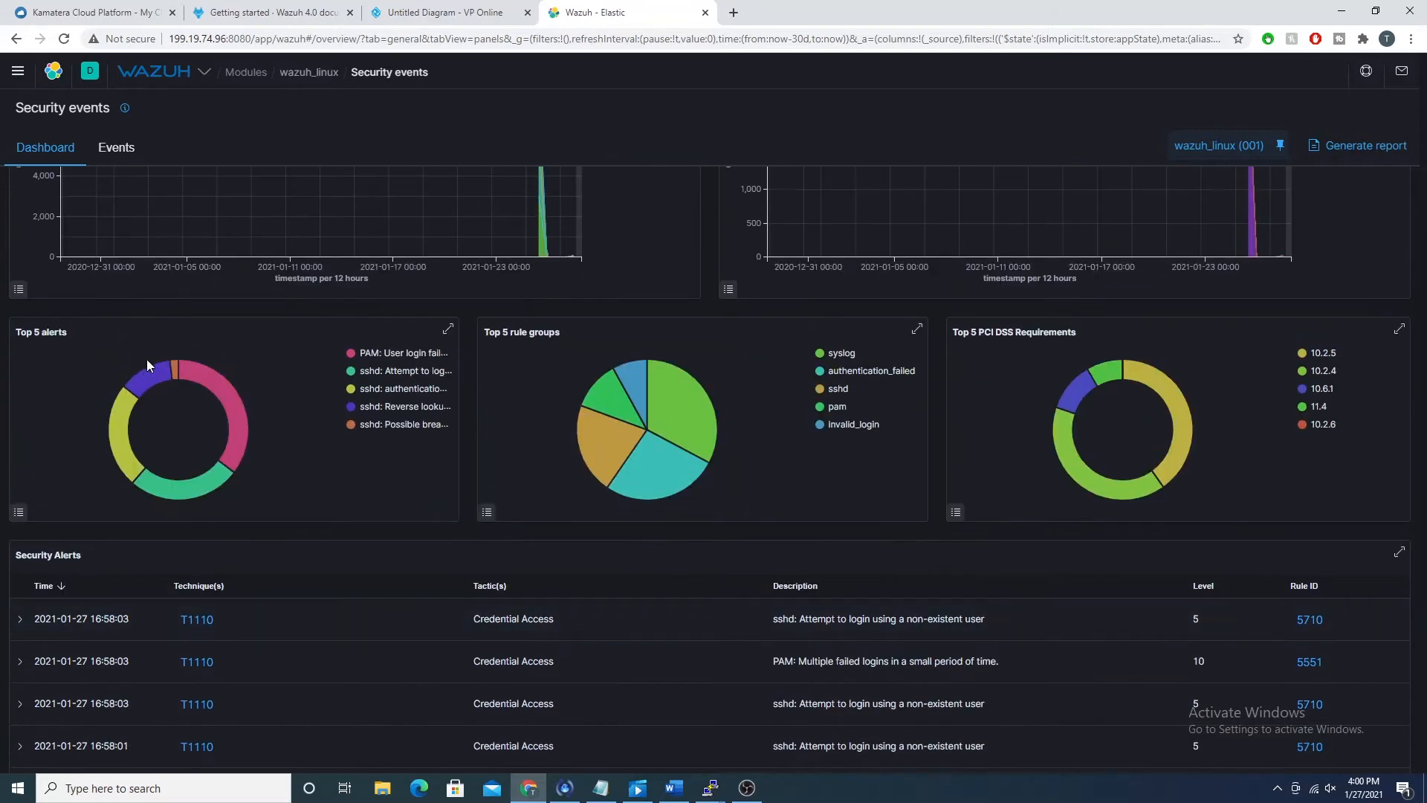
left_click(127, 157)
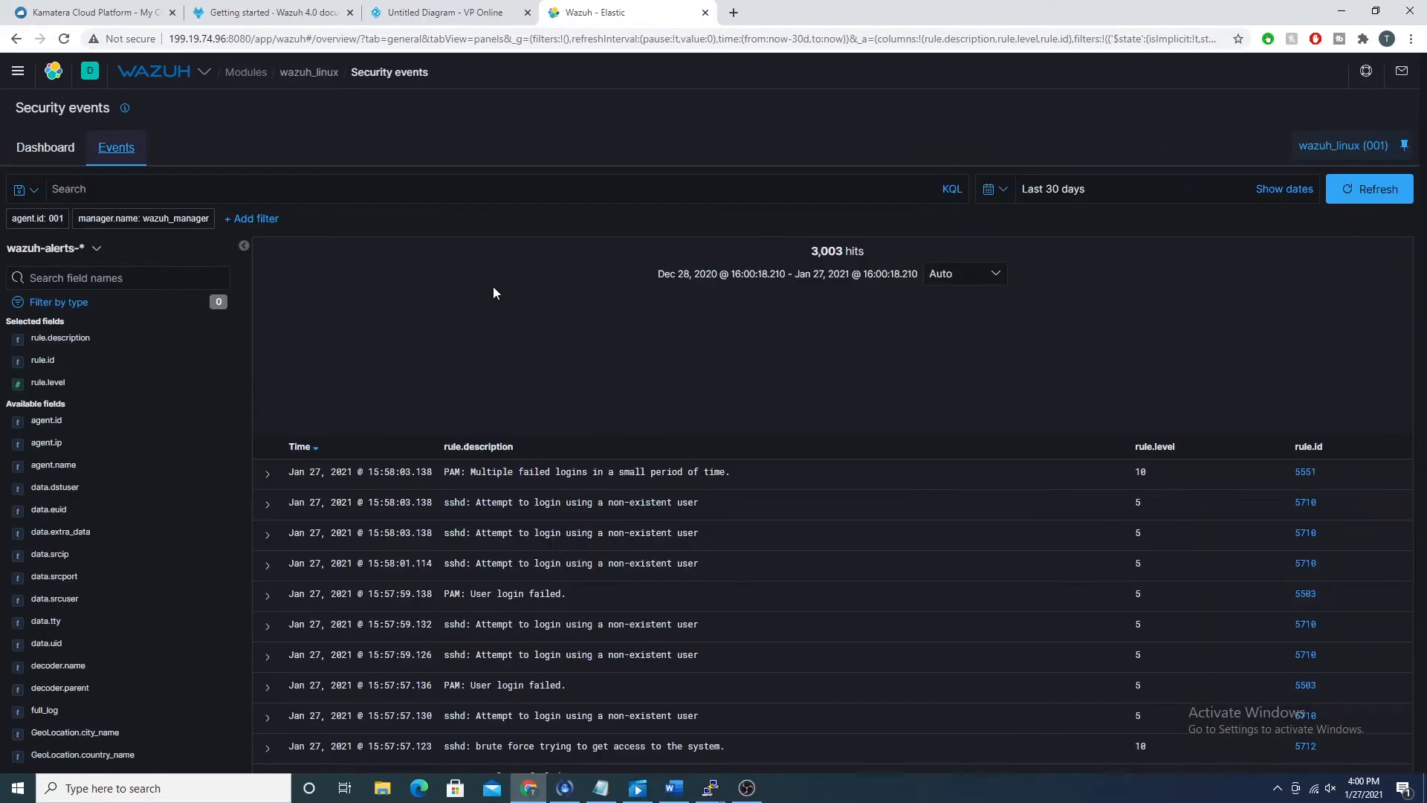
scroll(542, 586, "down", 20)
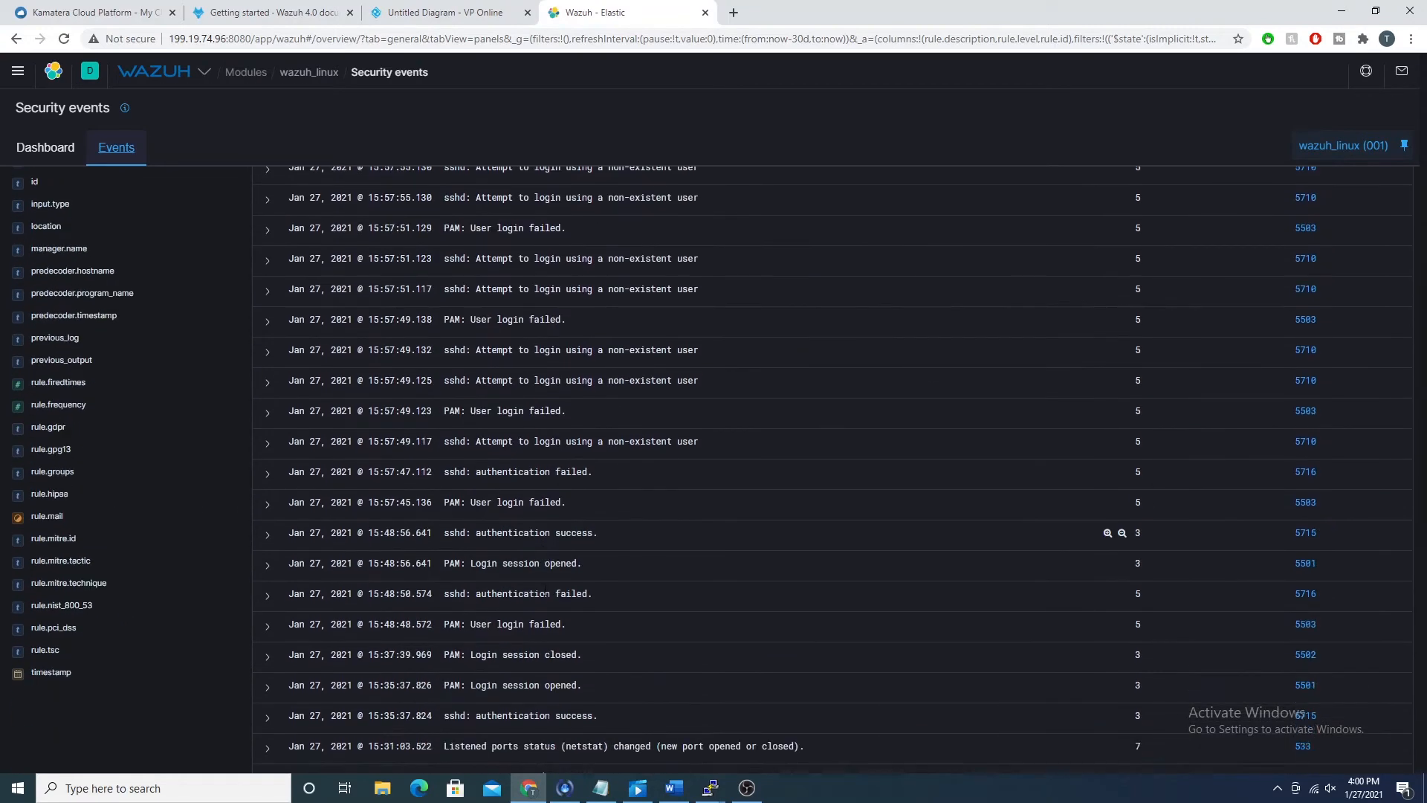
scroll(546, 589, "down", 10)
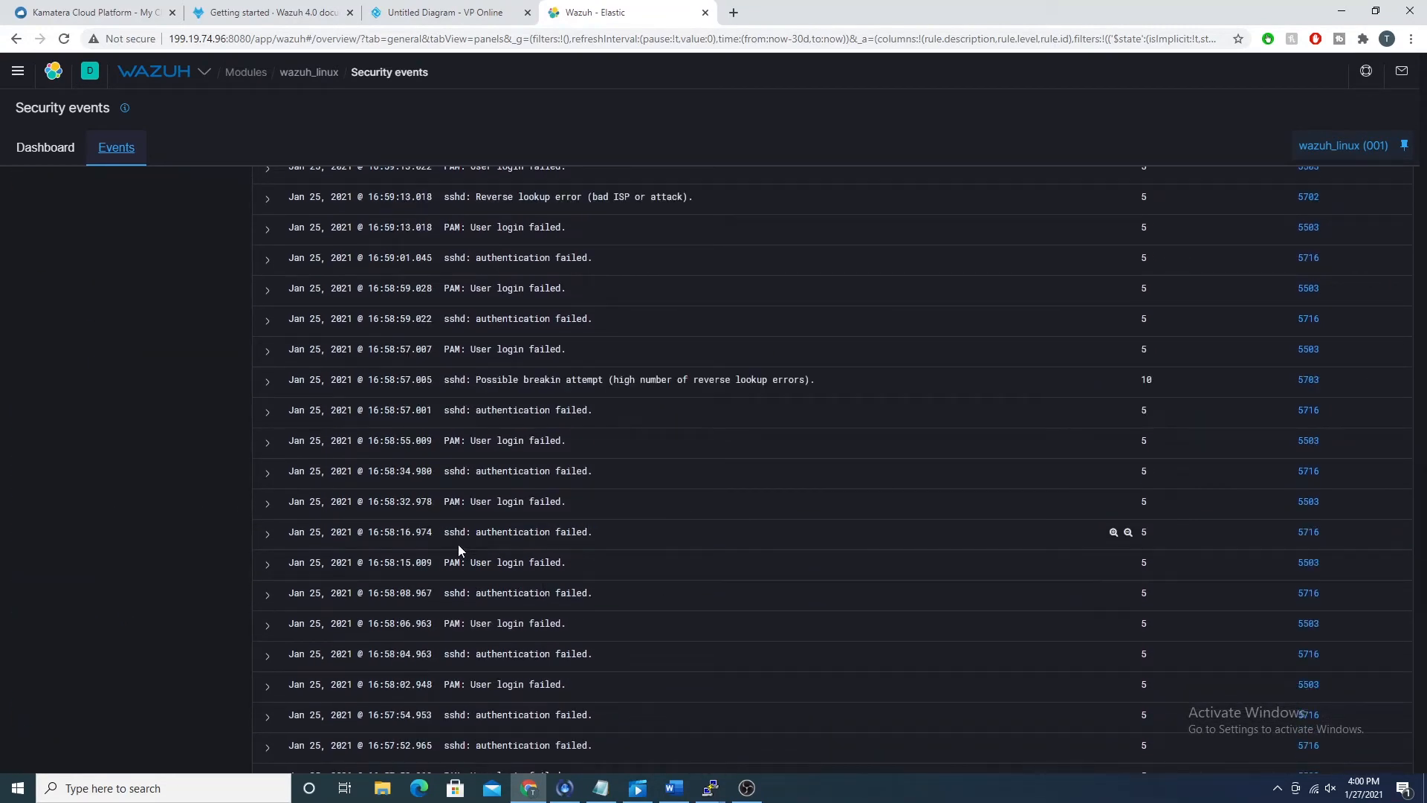
scroll(457, 542, "up", 8)
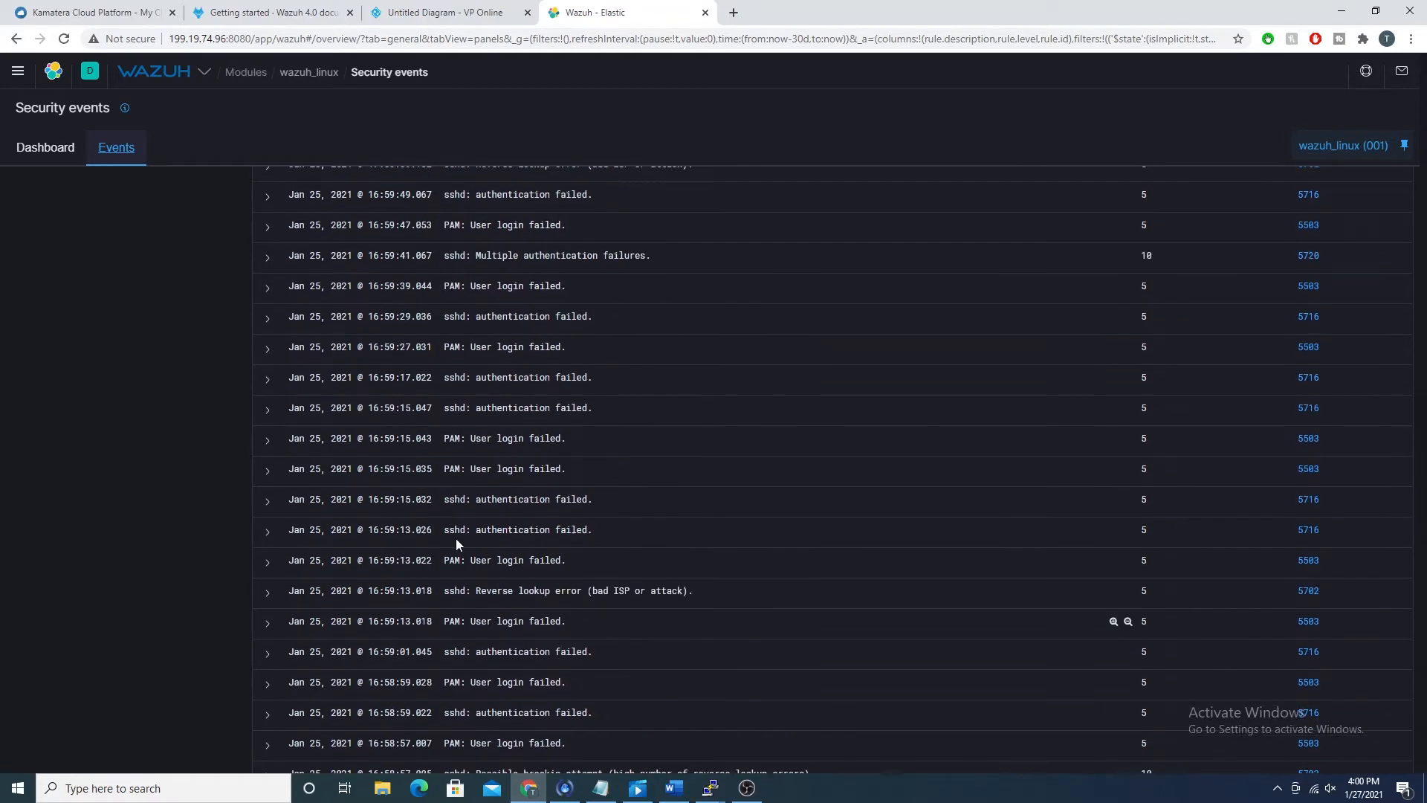
scroll(455, 536, "up", 8)
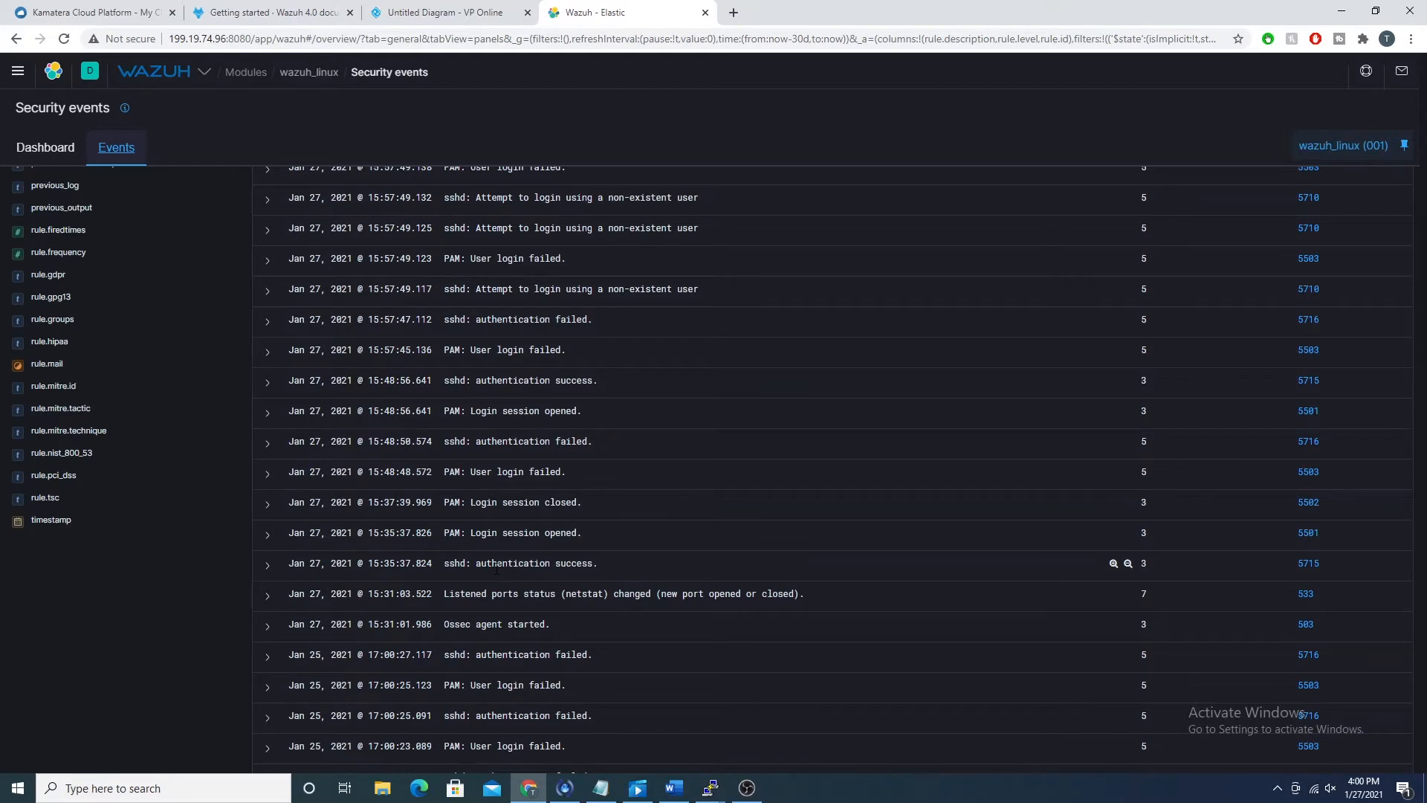
scroll(561, 535, "up", 4)
scroll(547, 526, "down", 4)
scroll(545, 511, "up", 4)
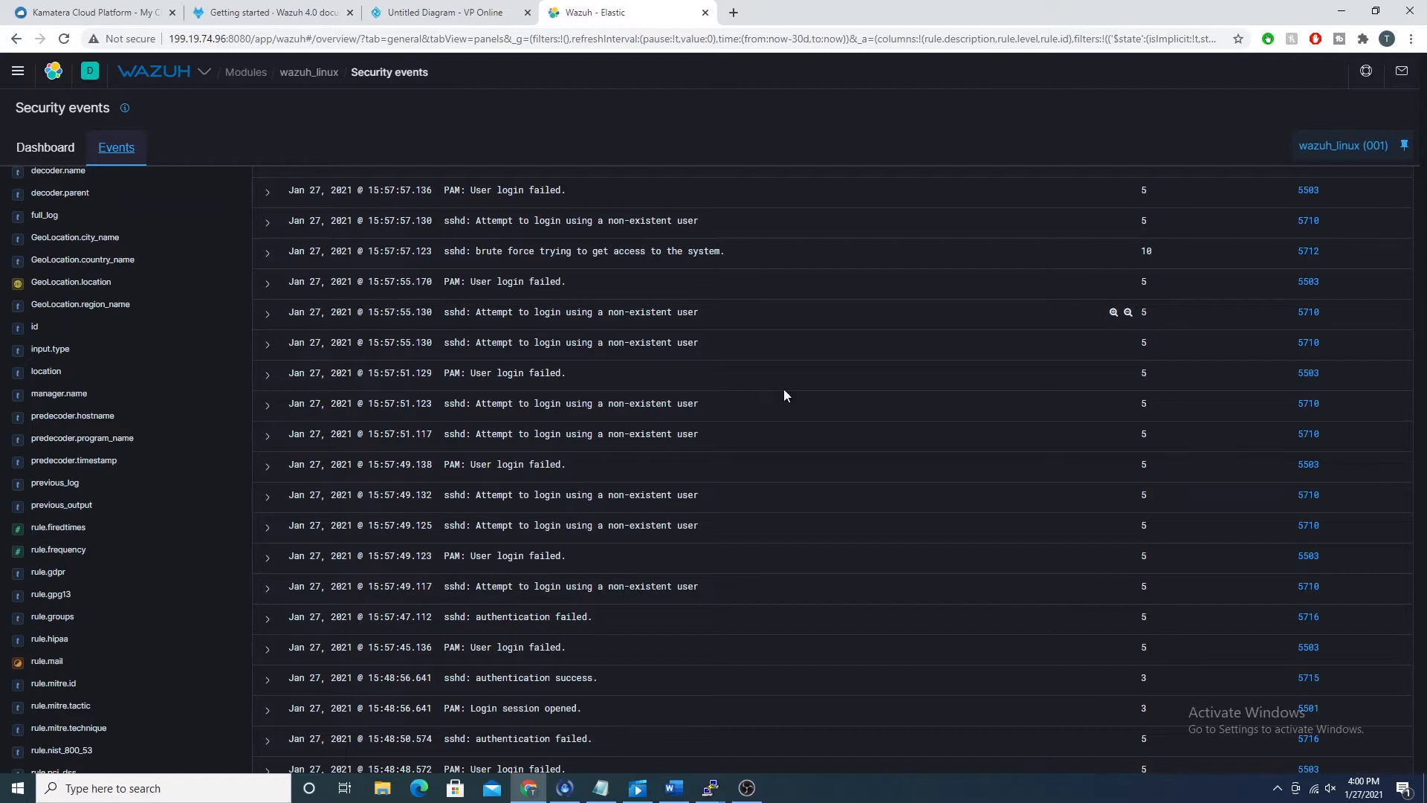
Step: Filter the events to the rule description "sshd: Attempt to login using a non-existent user"
scroll(732, 520, "up", 4)
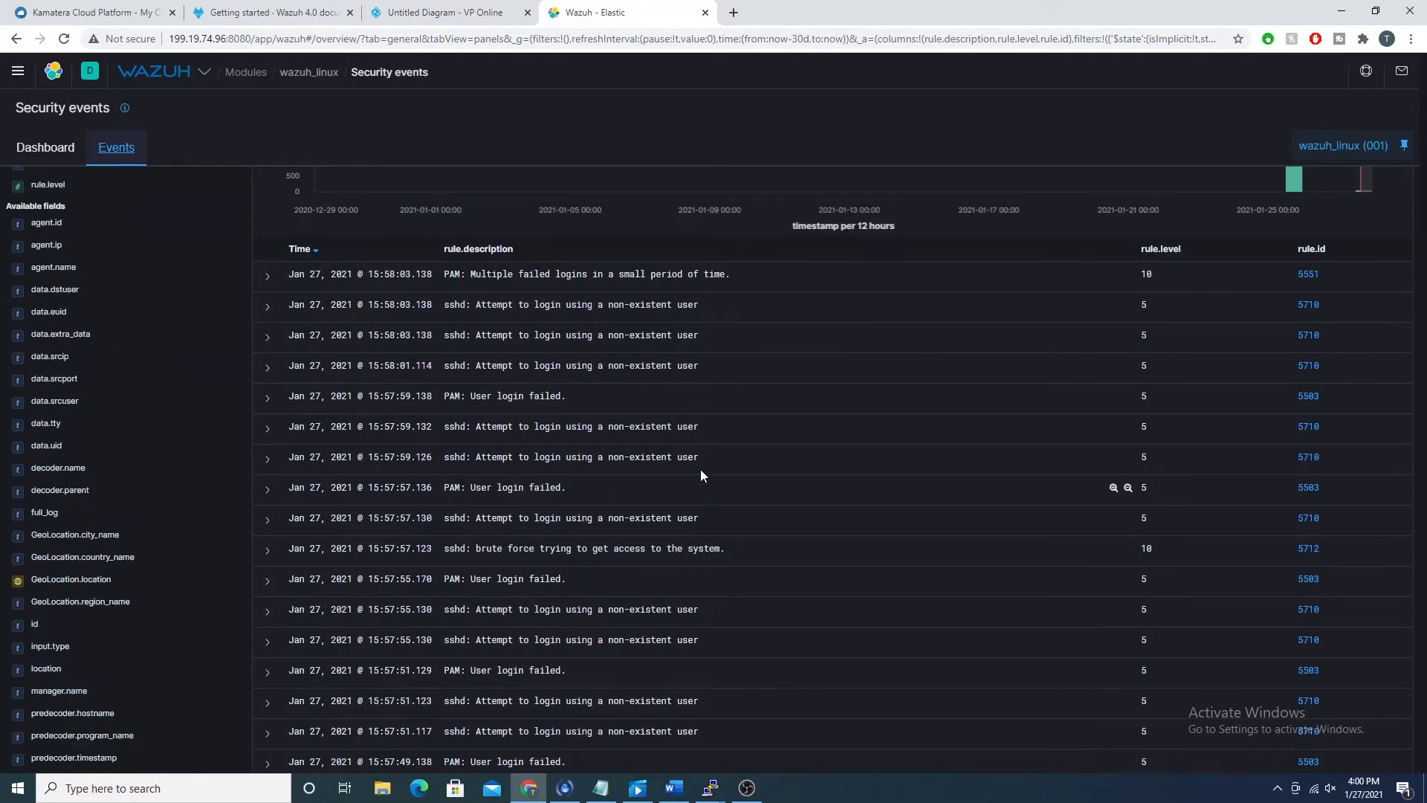
left_click(1113, 519)
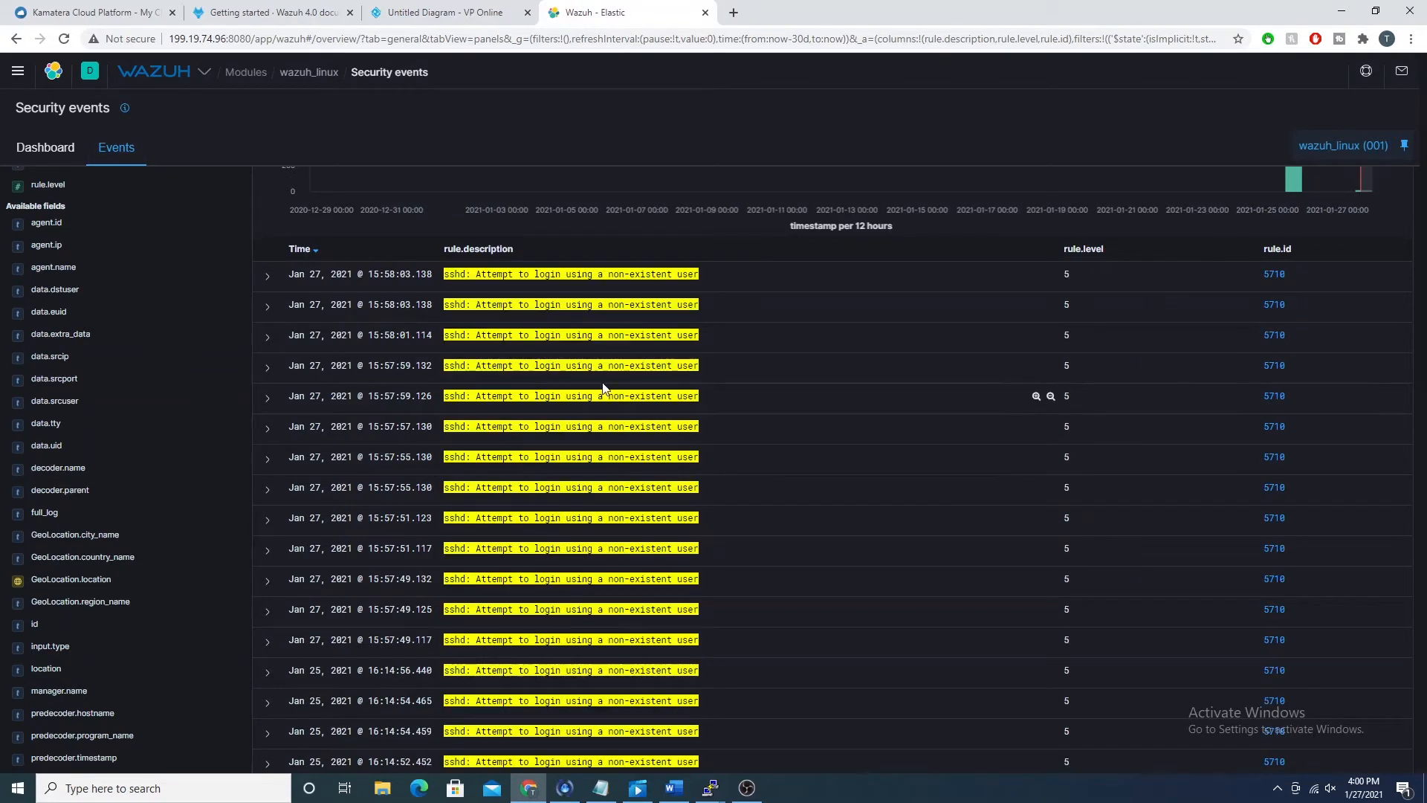
scroll(591, 373, "up", 3)
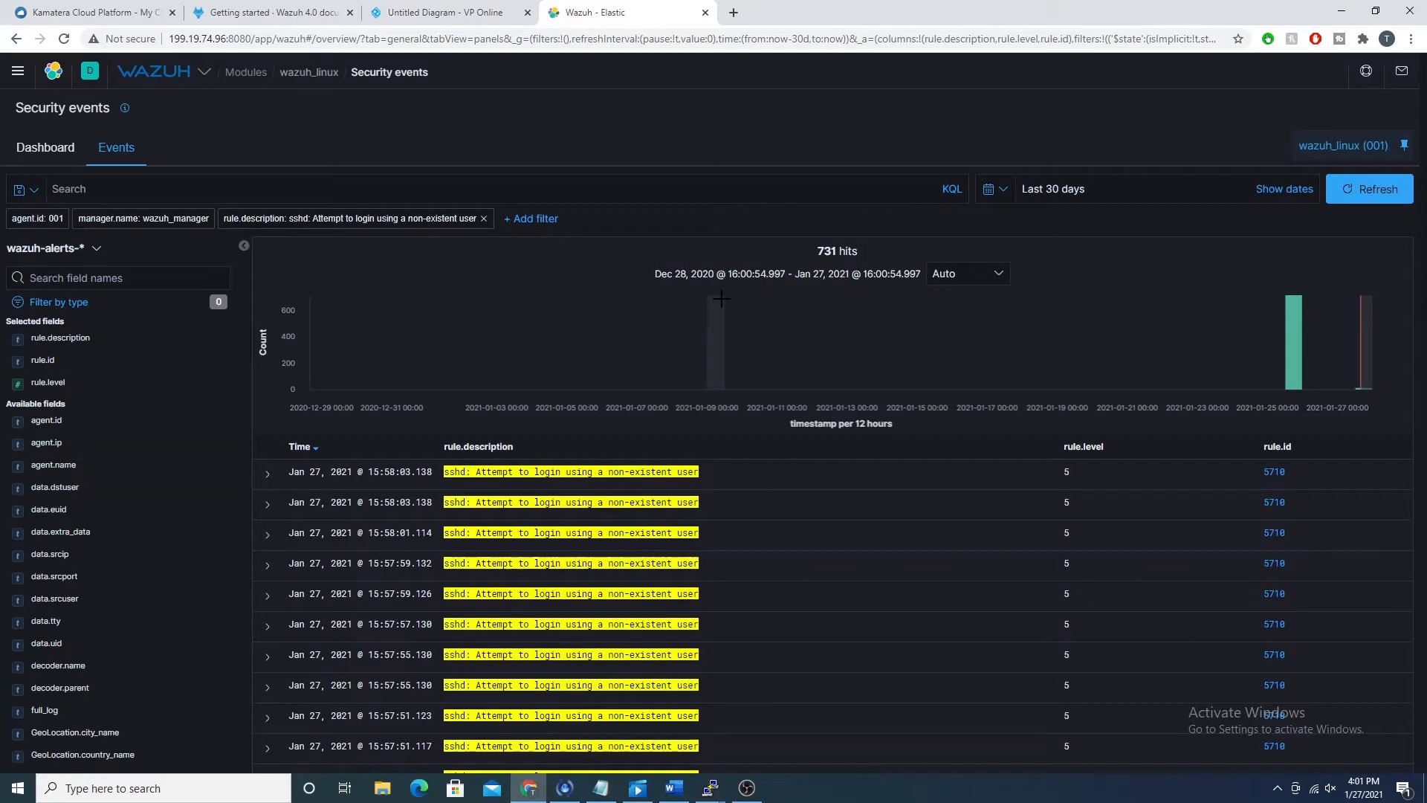
Step: Add data.srcuser as a column to the filtered events from the first event's details, and check the attempted user name
left_click(267, 474)
scroll(680, 617, "down", 2)
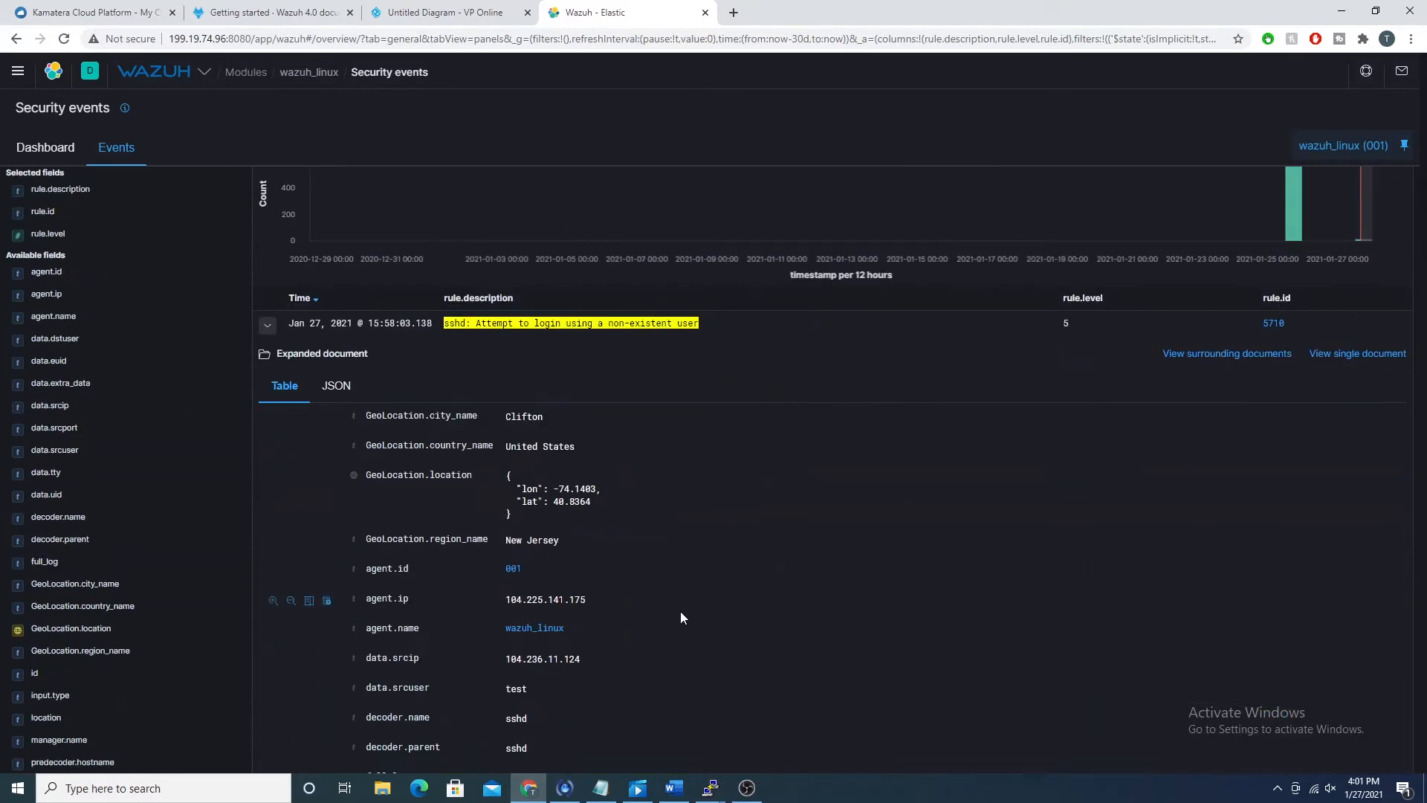
scroll(682, 615, "down", 3)
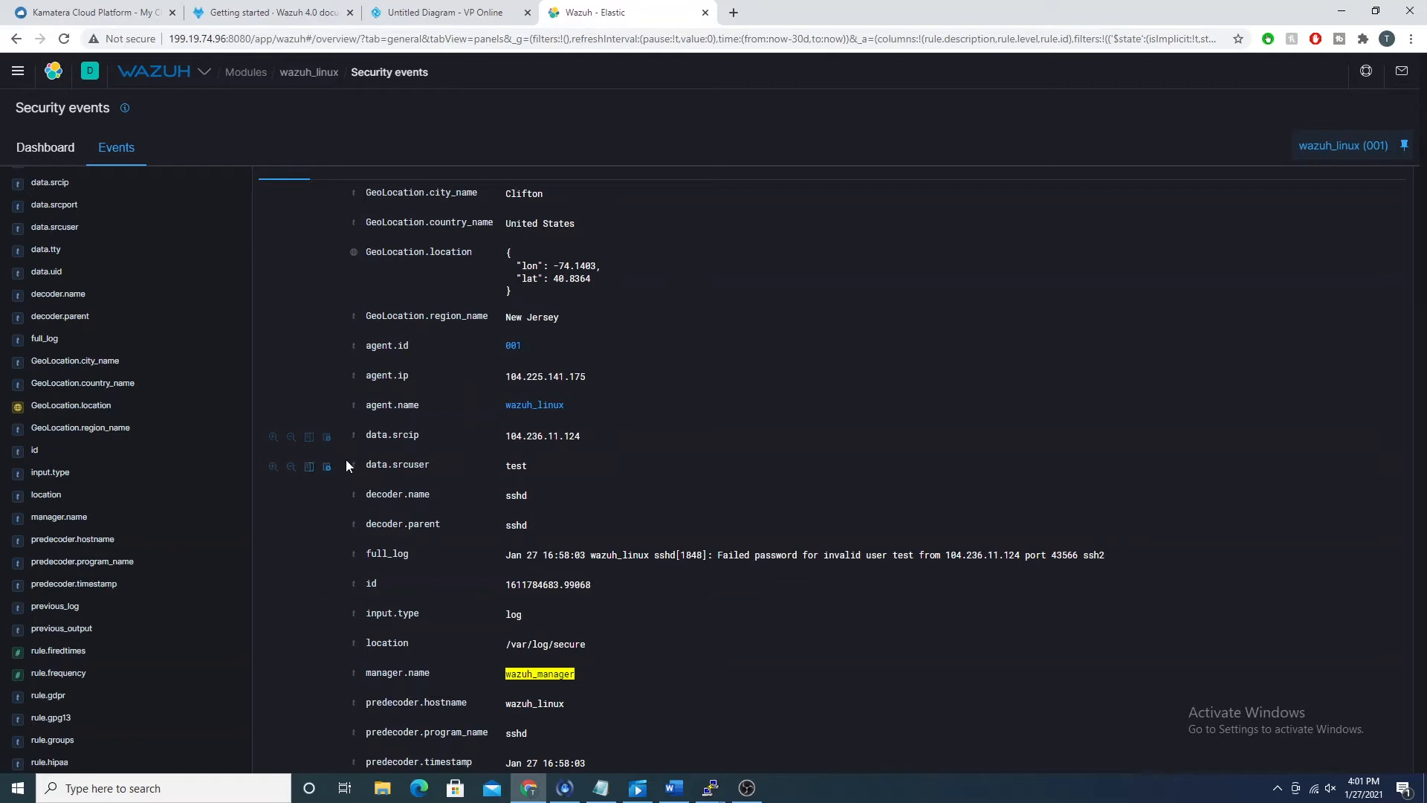
left_click(310, 468)
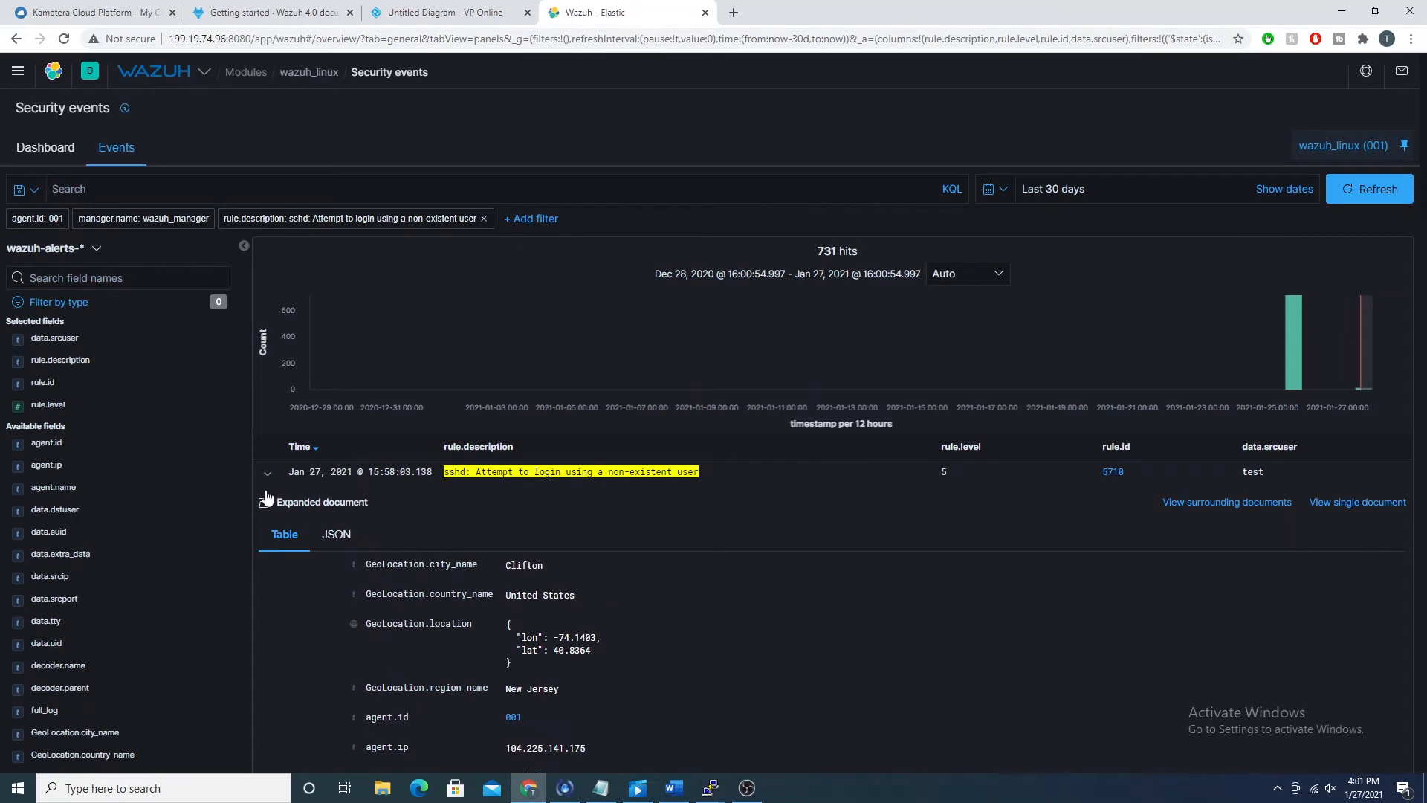
left_click(263, 474)
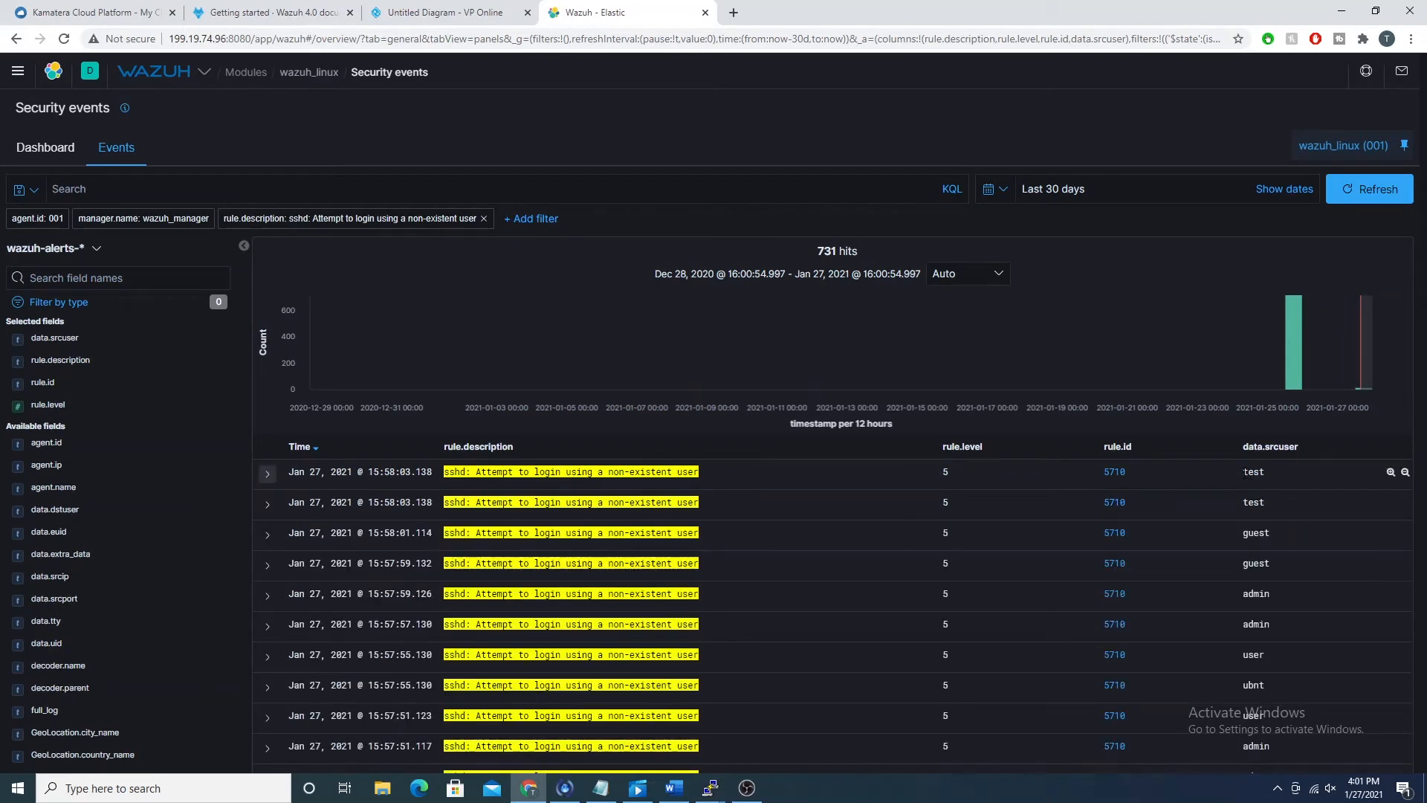
double_click(1283, 486)
left_click(266, 474)
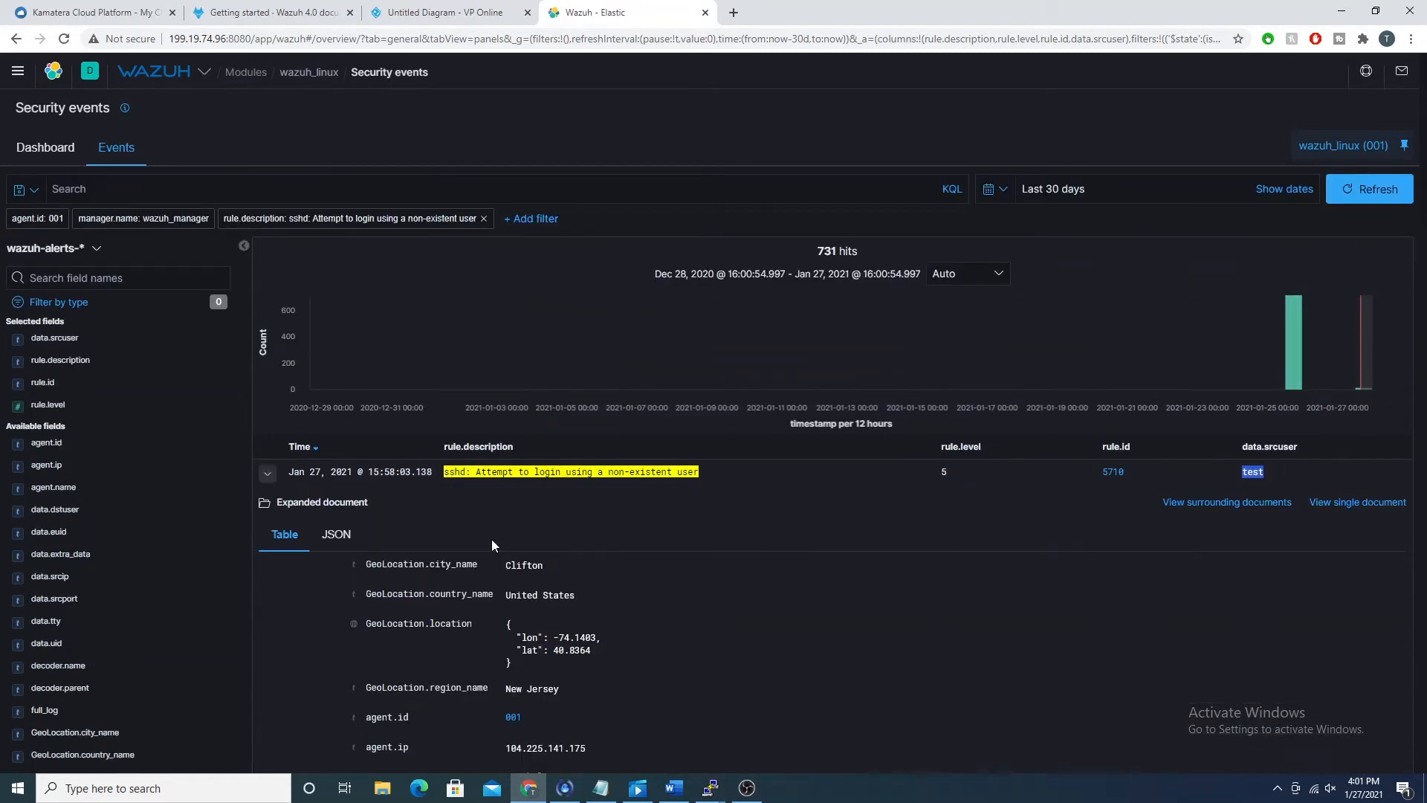
scroll(493, 443, "down", 7)
scroll(492, 443, "up", 3)
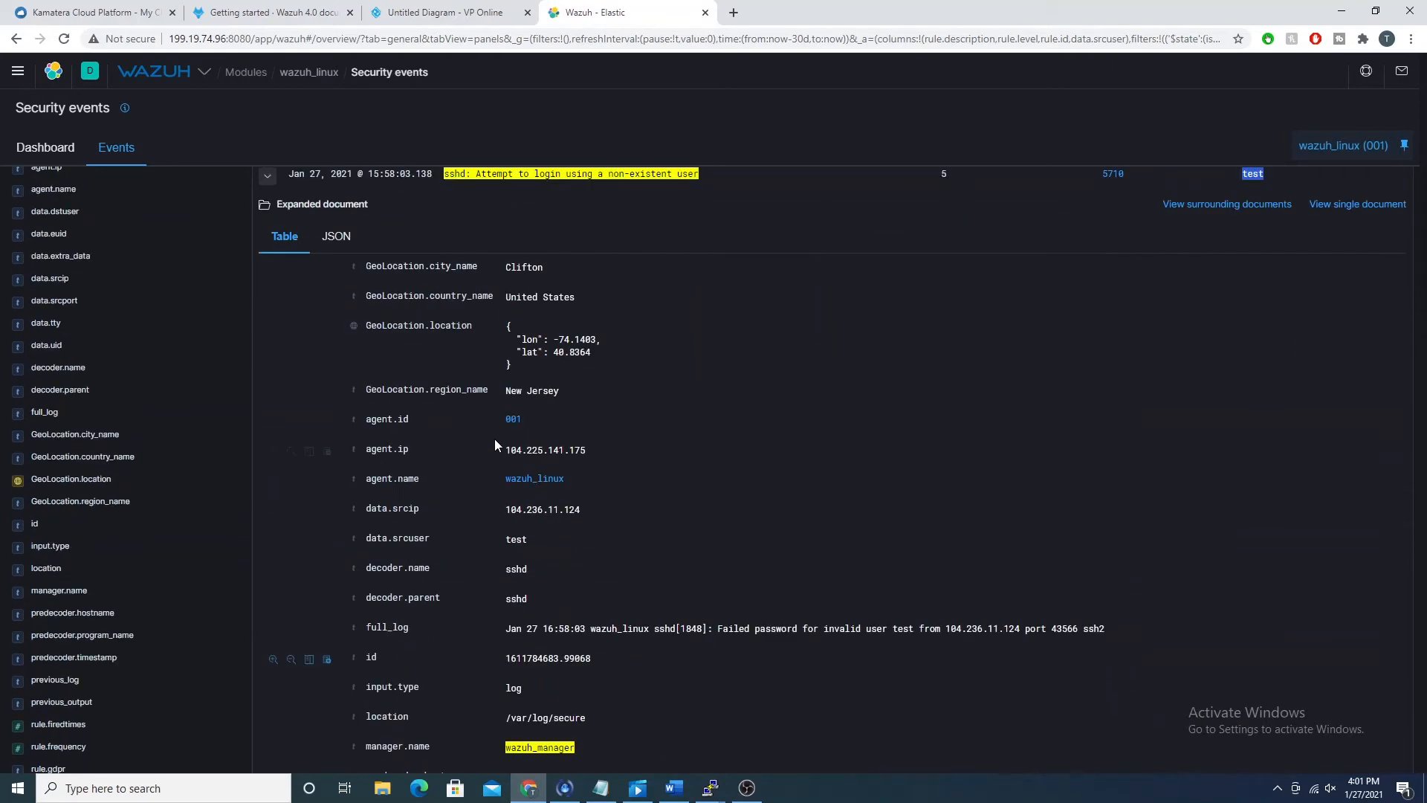
scroll(495, 445, "up", 4)
left_click(267, 474)
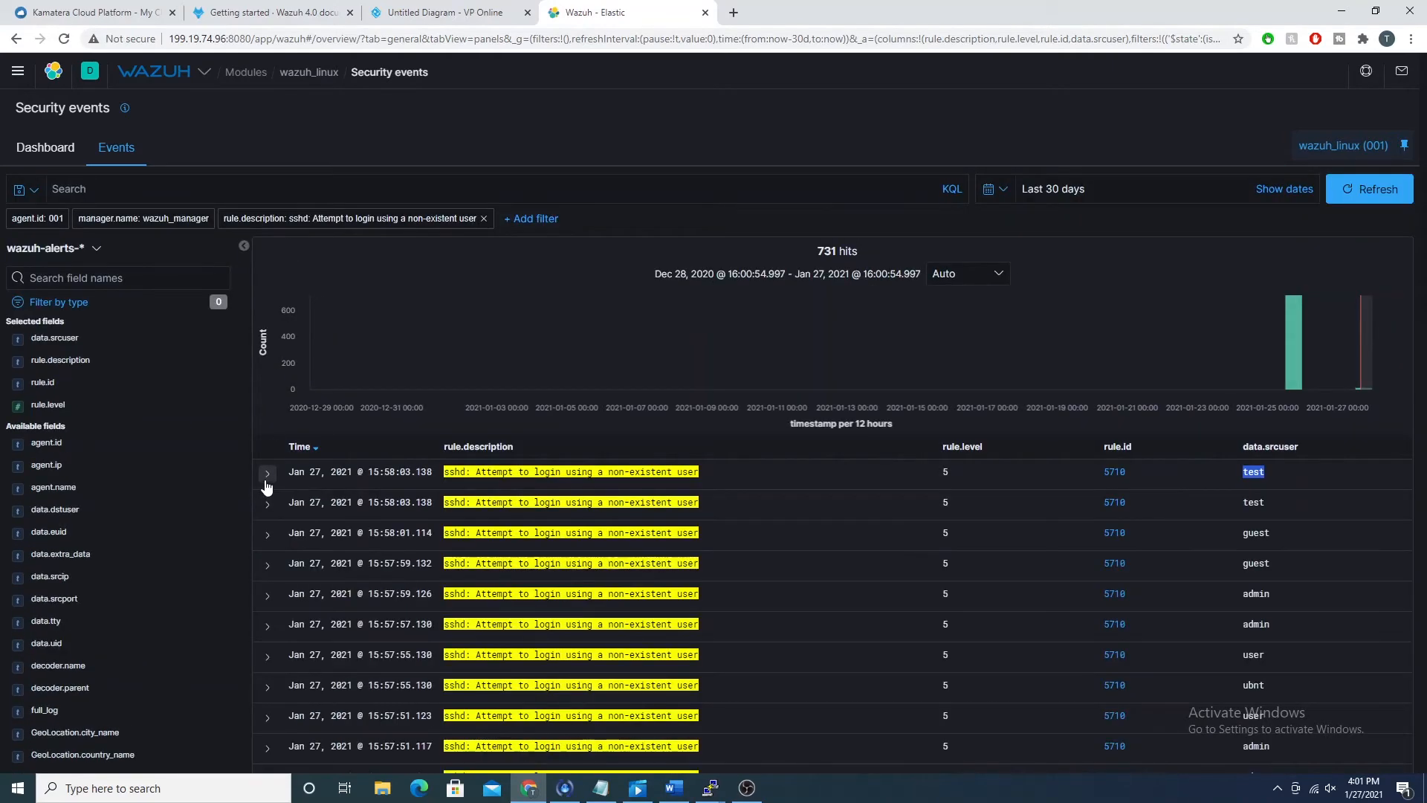
Step: Add GeoLocation.city_name as a column from the first event's details and look through the cities of the login attempts
left_click(267, 474)
scroll(721, 565, "down", 3)
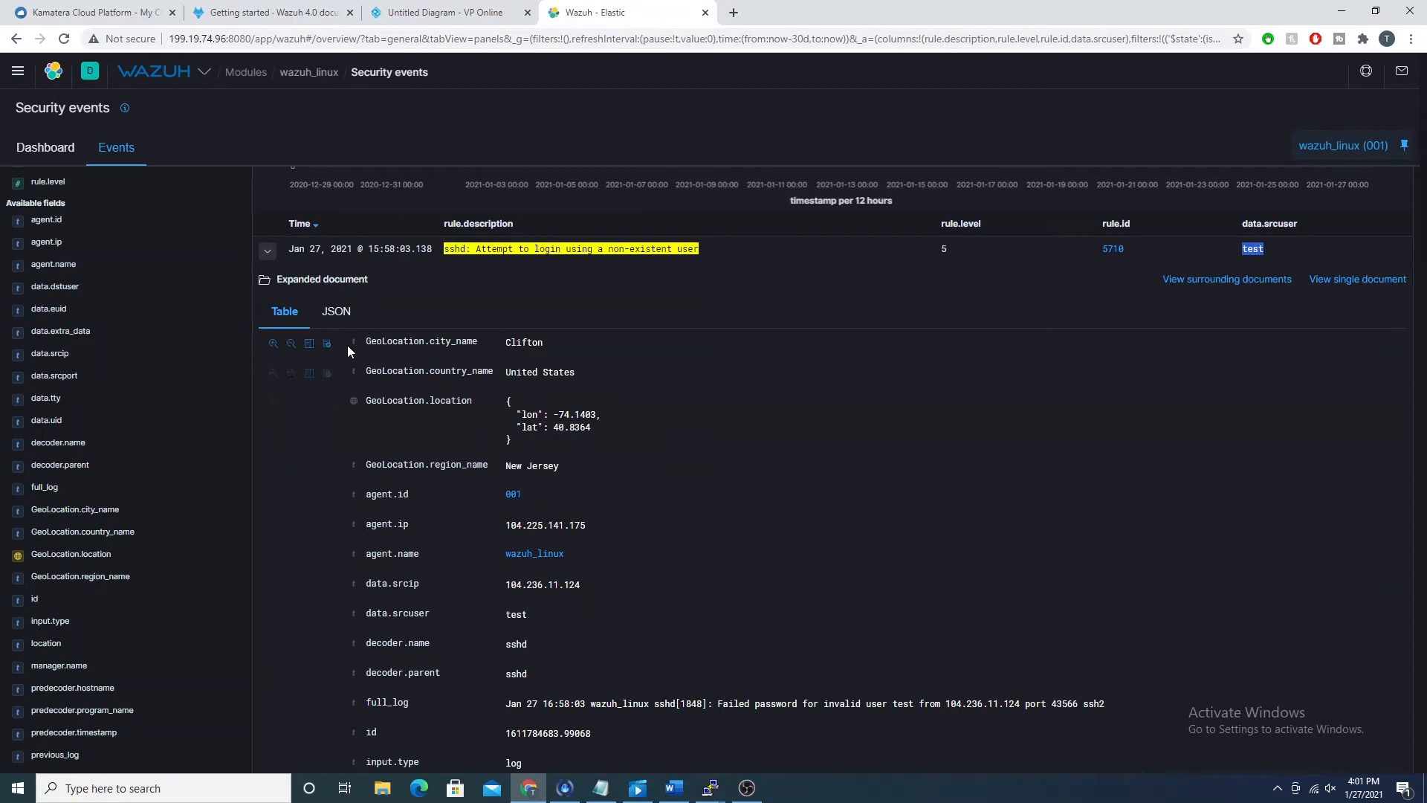
left_click(309, 342)
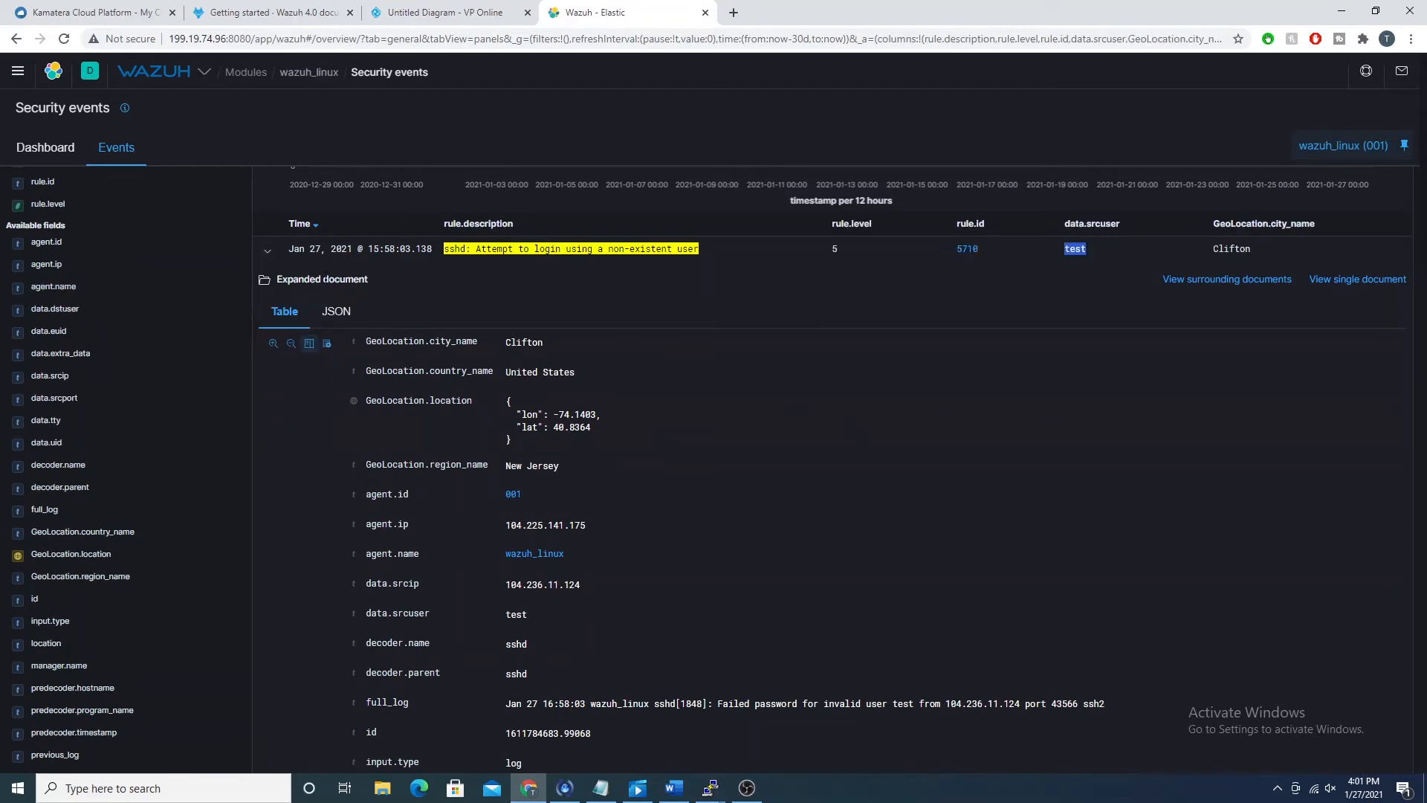
left_click(267, 251)
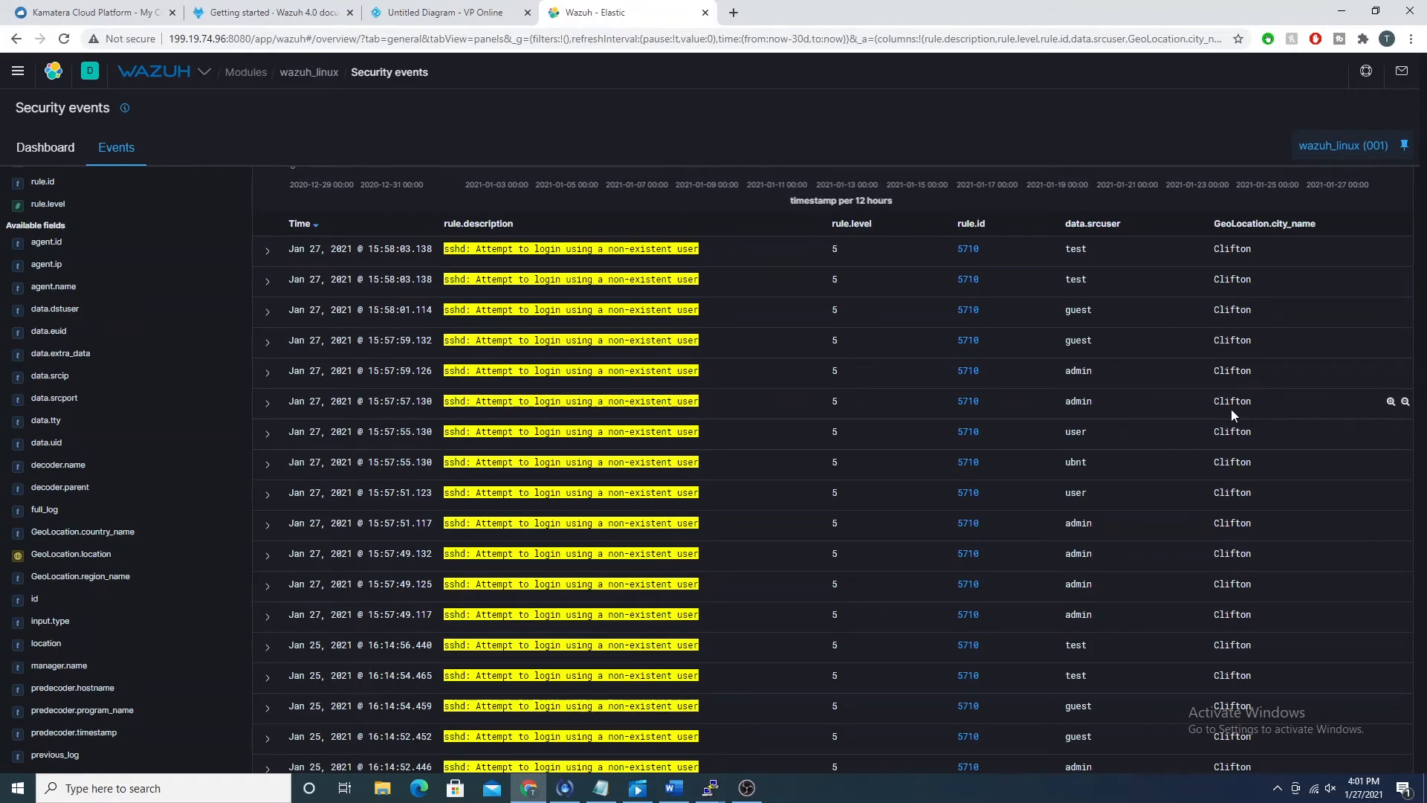
scroll(1231, 410, "down", 4)
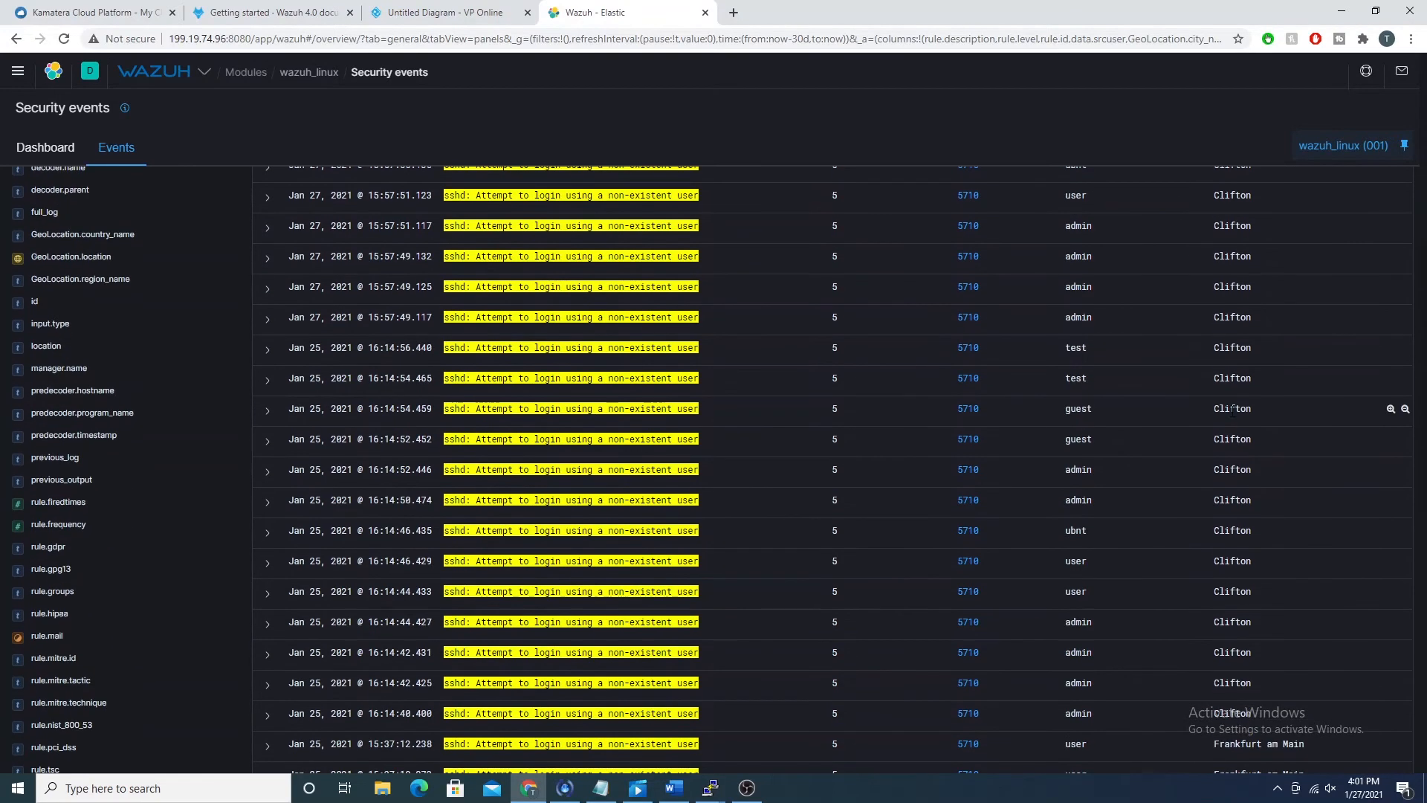
scroll(1230, 411, "down", 5)
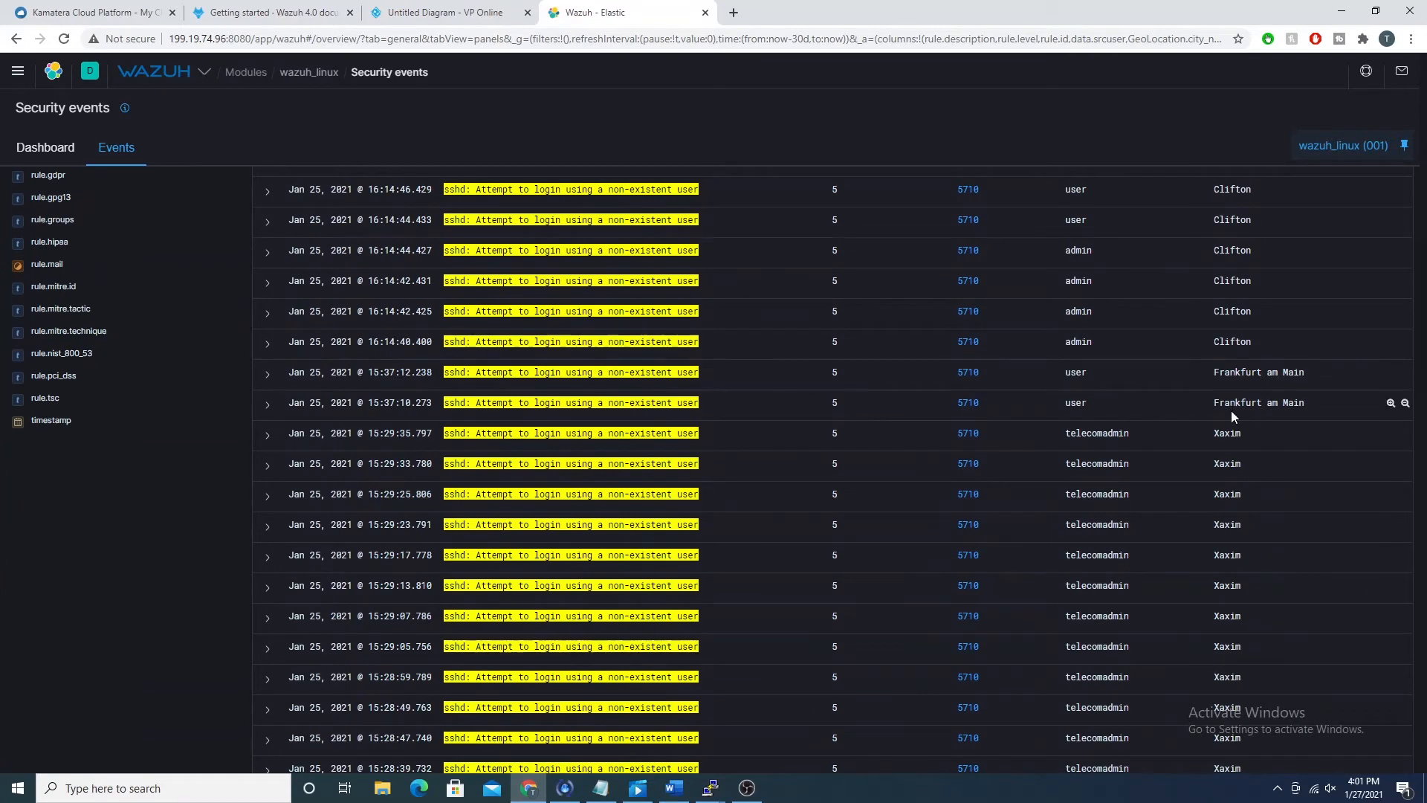
Step: Look through the filtered events to compare the attempted user names and source cities of the non-existent-user logins
scroll(1150, 372, "up", 2)
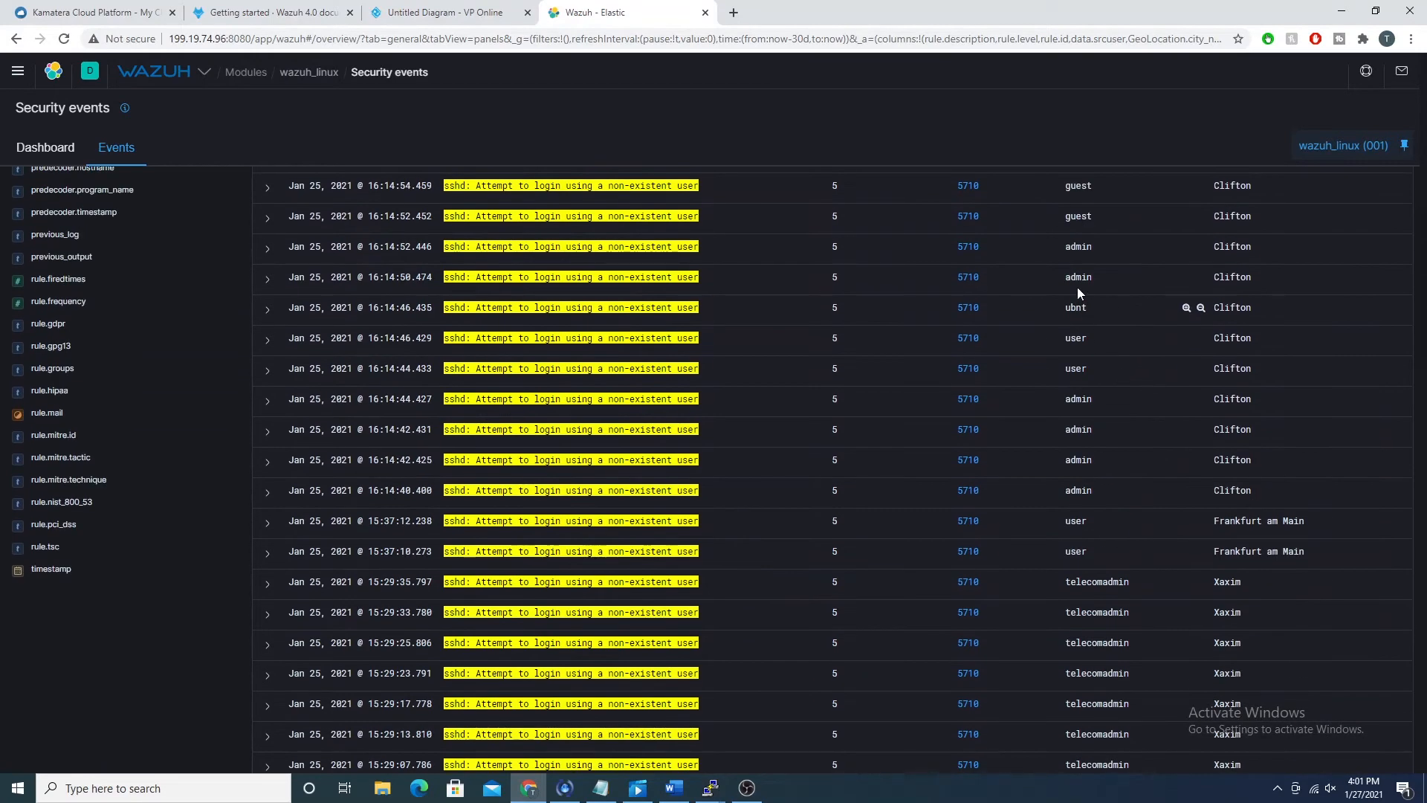
scroll(1066, 358, "down", 5)
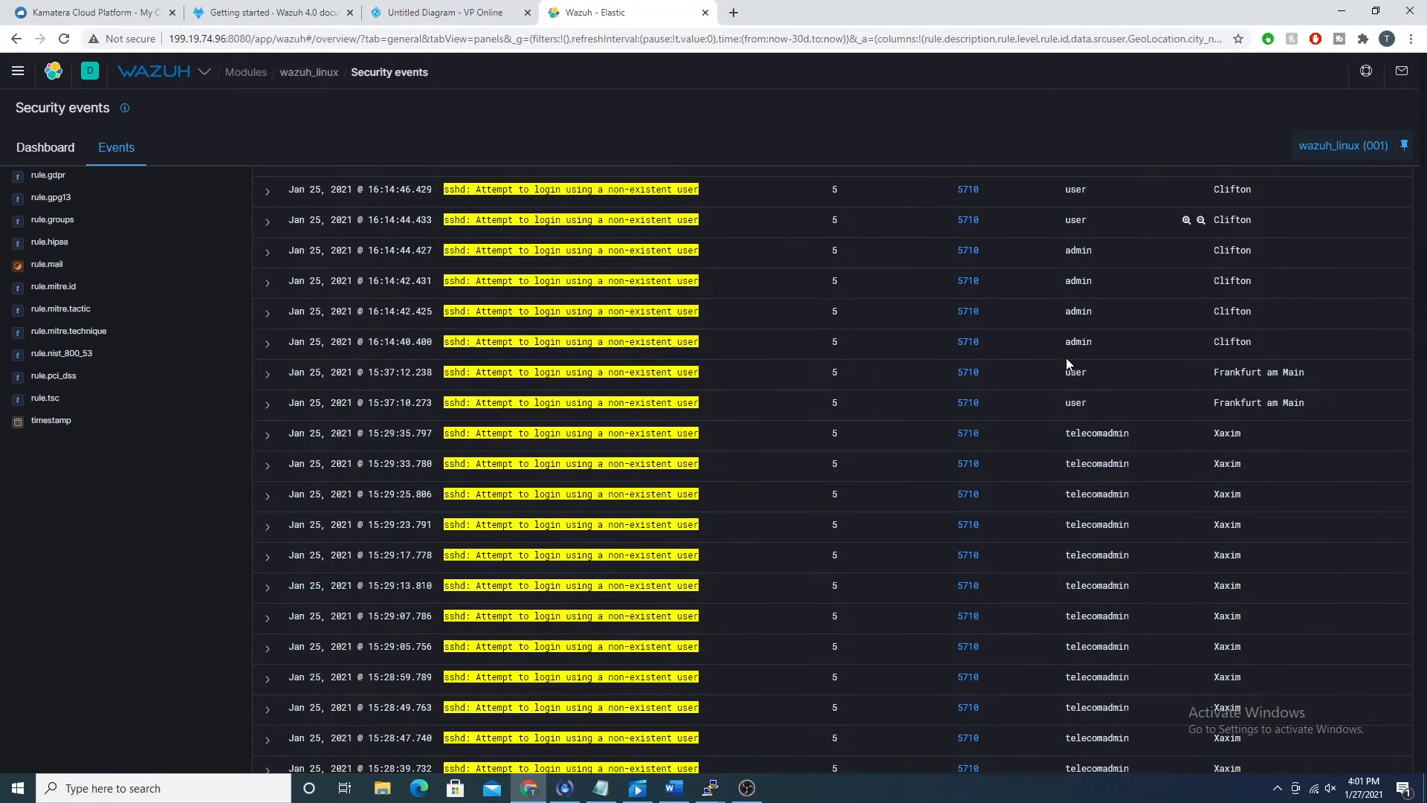
scroll(1062, 342, "down", 15)
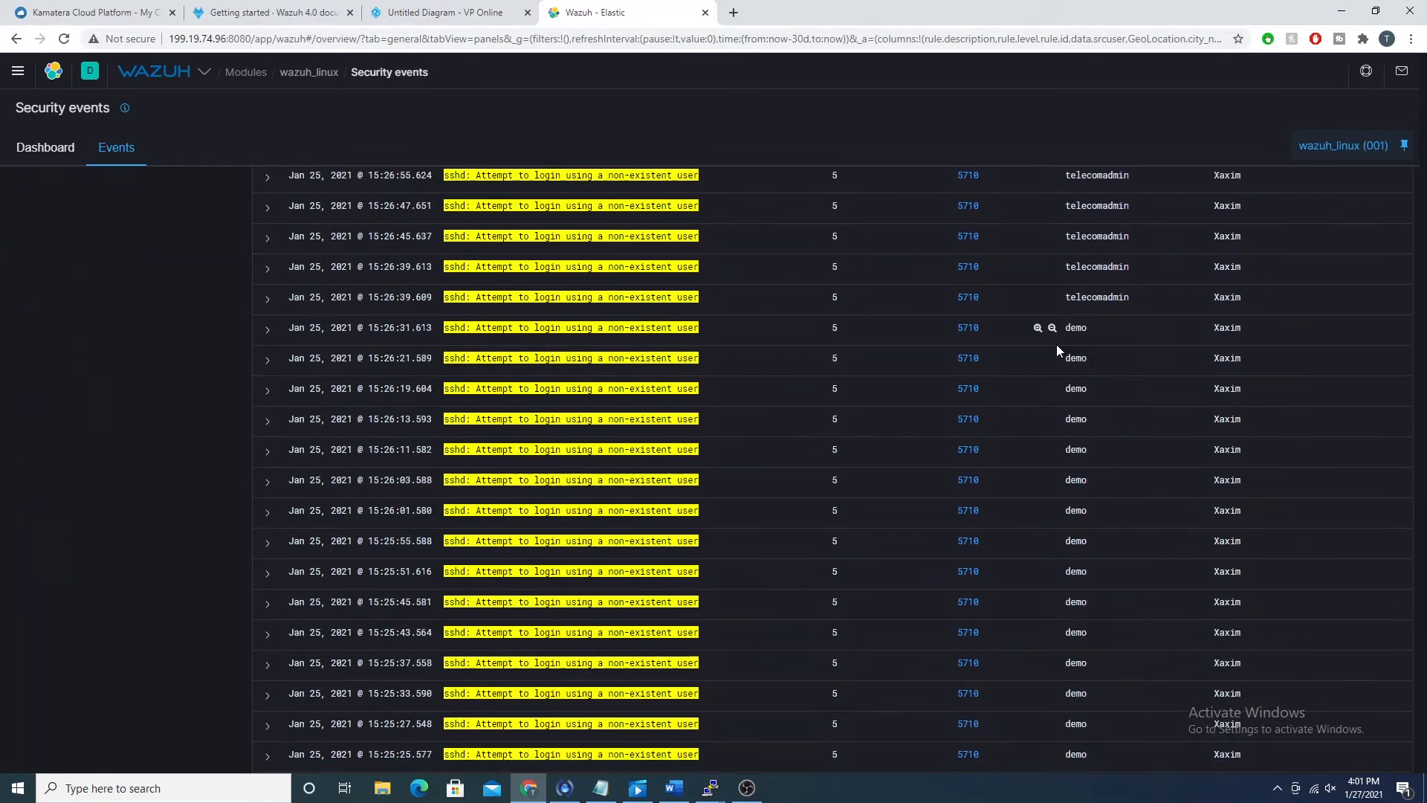
scroll(1063, 357, "down", 10)
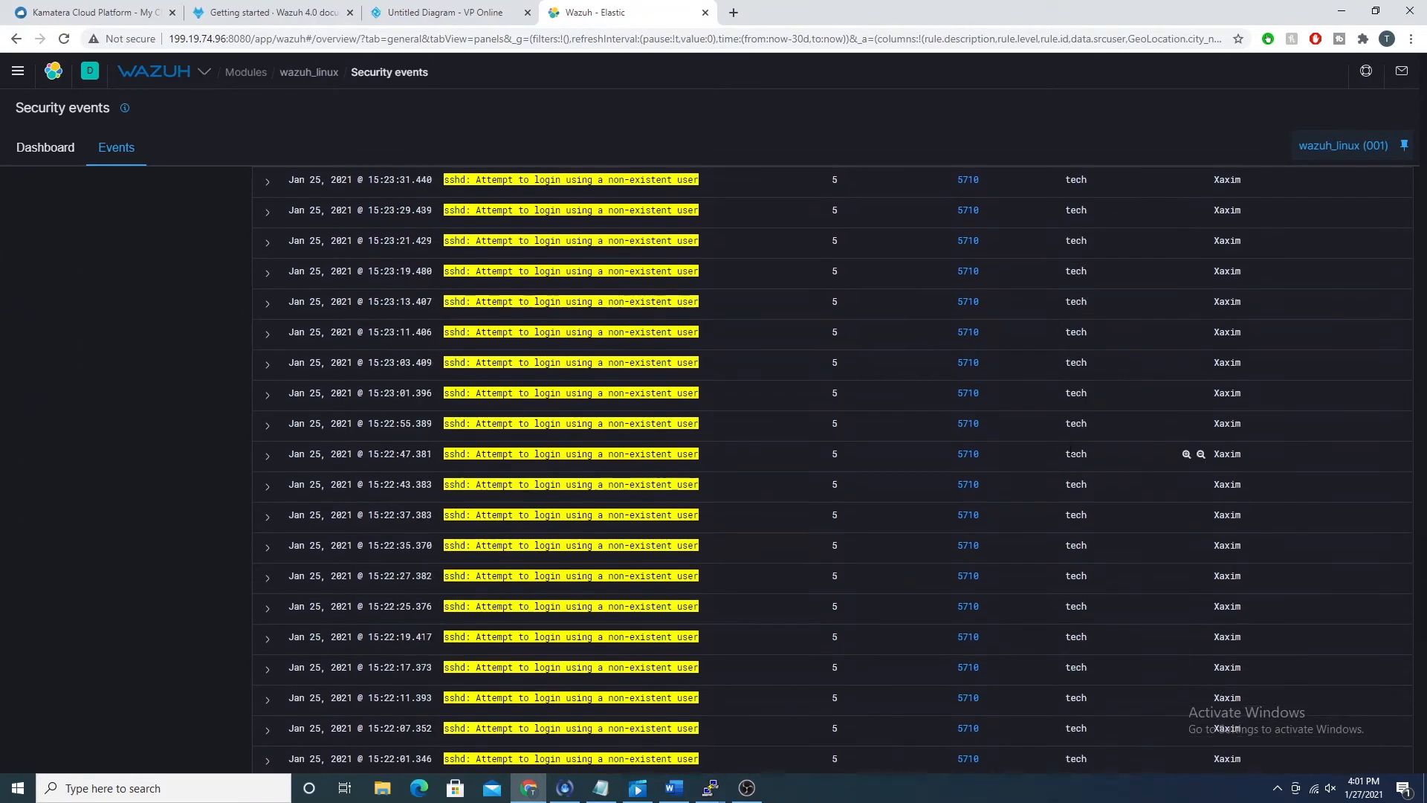
scroll(1065, 461, "up", 10)
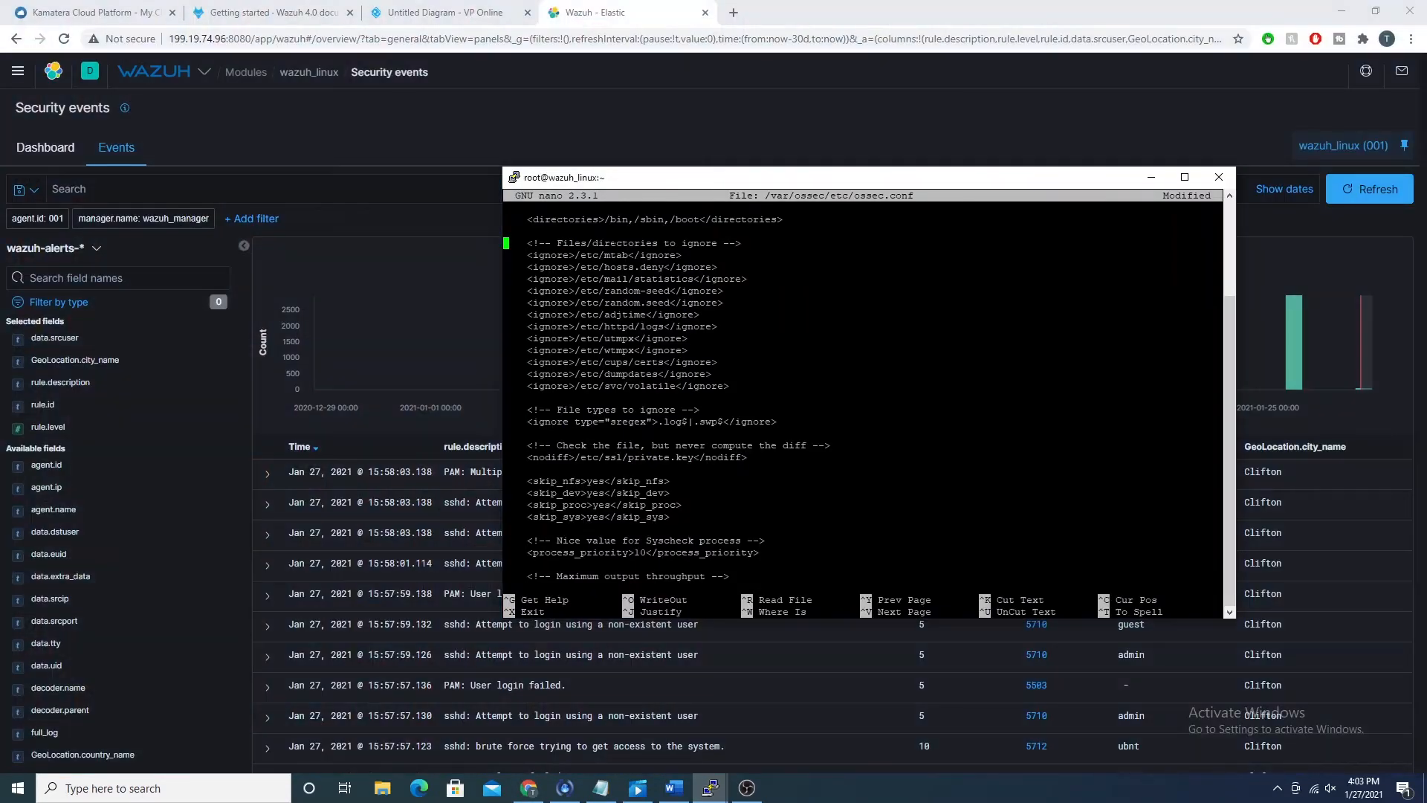
Step: Switch to the wazuh_linux PuTTY terminal, duplicate its session, and log in as root with the account password
left_click_drag(599, 184, 176, 188)
right_click(176, 189)
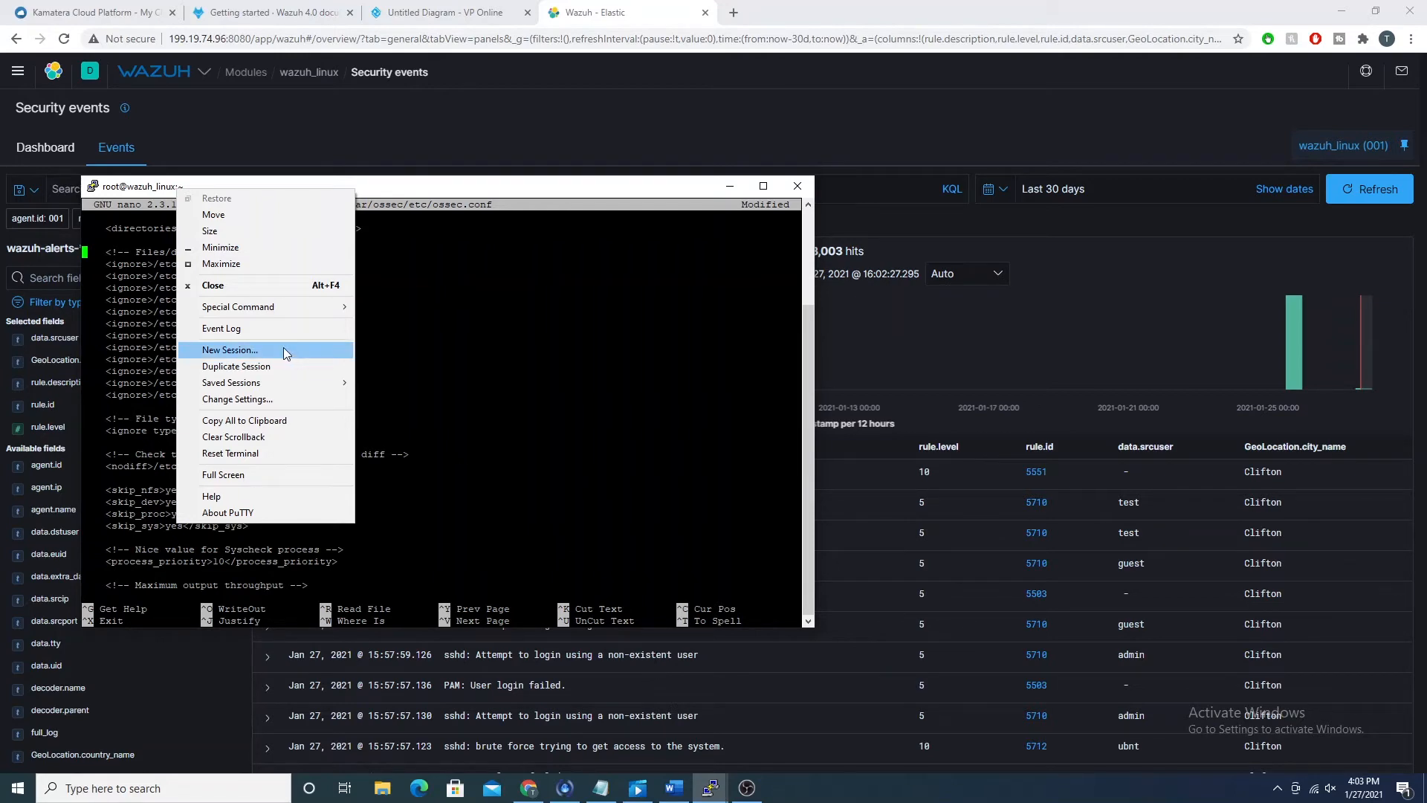
left_click(237, 366)
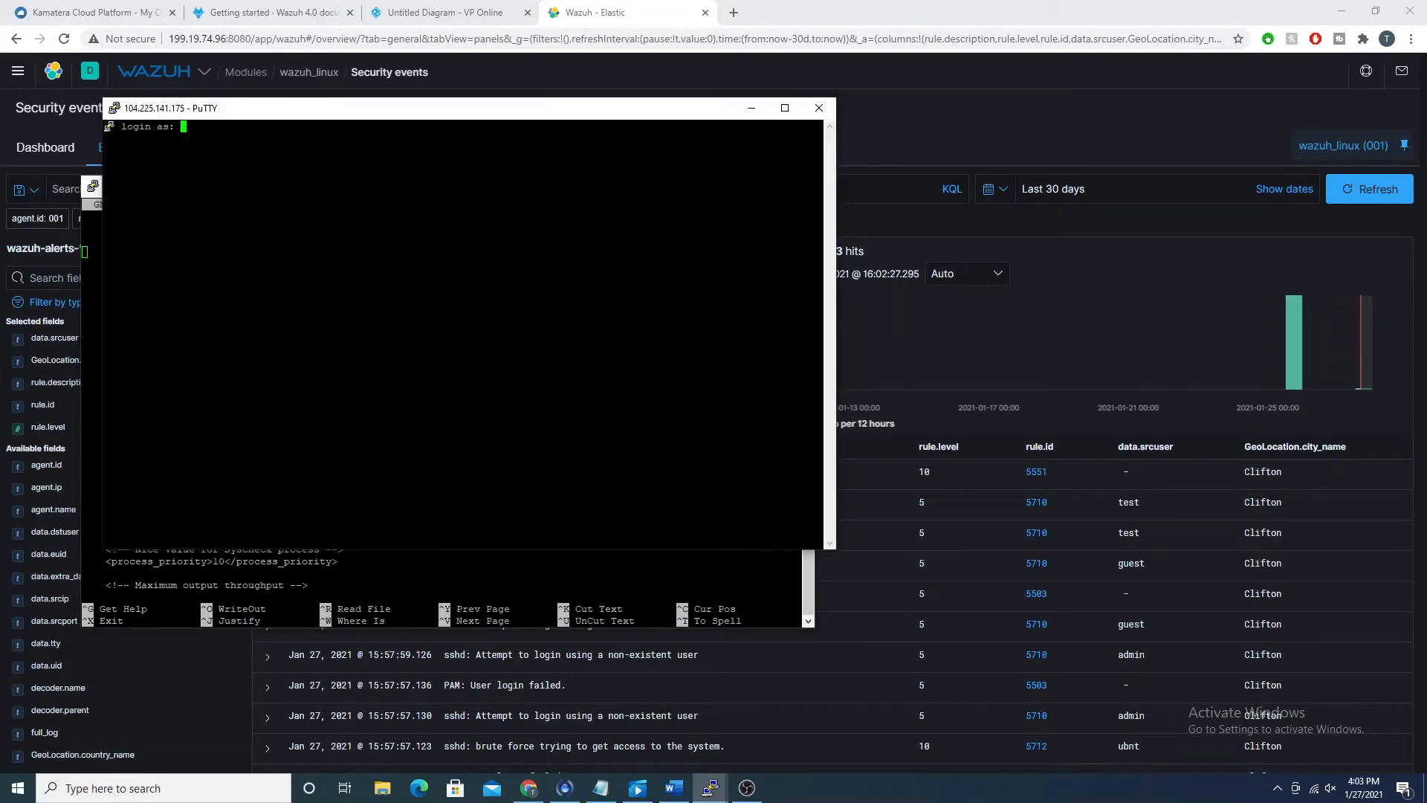
type("root")
key("Return")
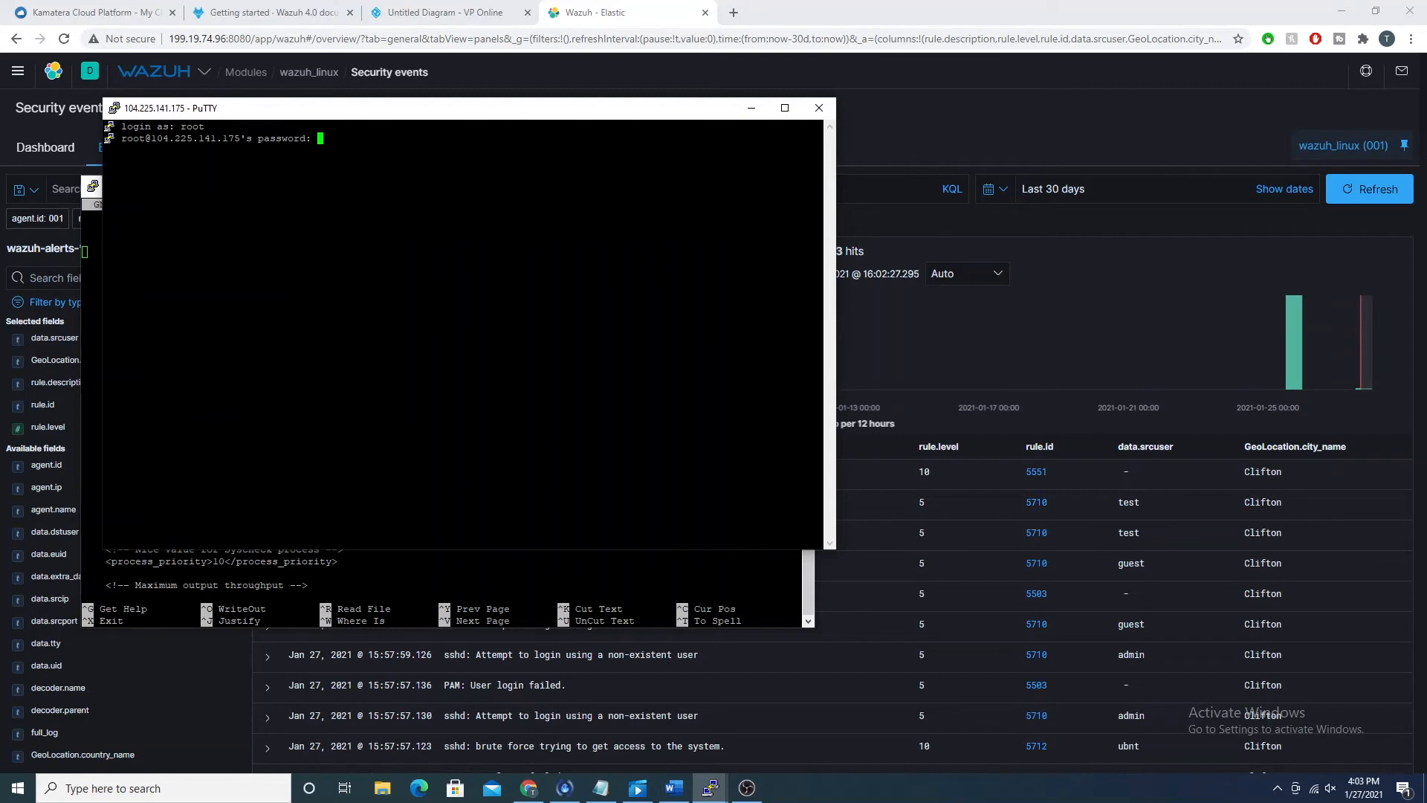
key("Return")
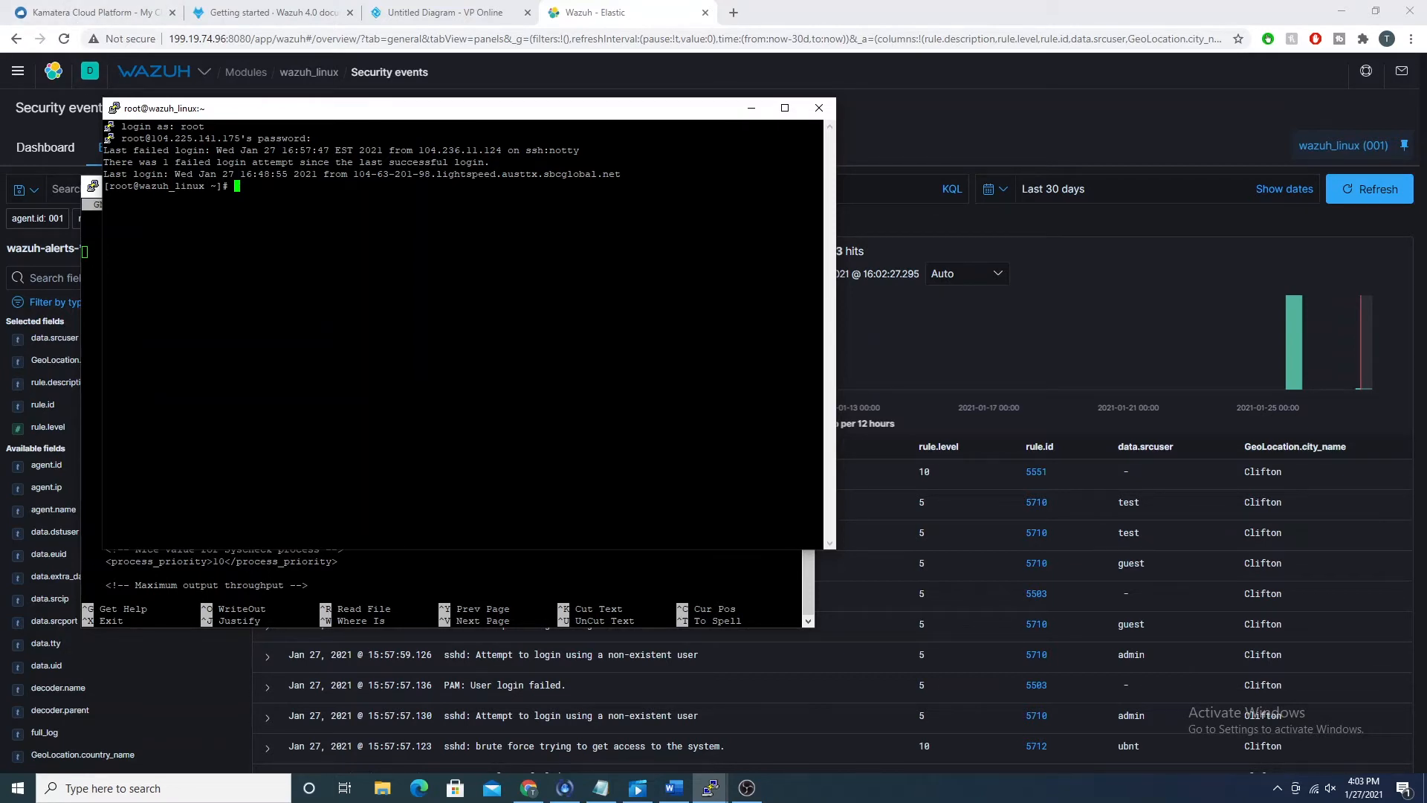
Step: Return to the Wazuh app in the browser, refresh the agent's events, and check the newest login event
left_click(1194, 128)
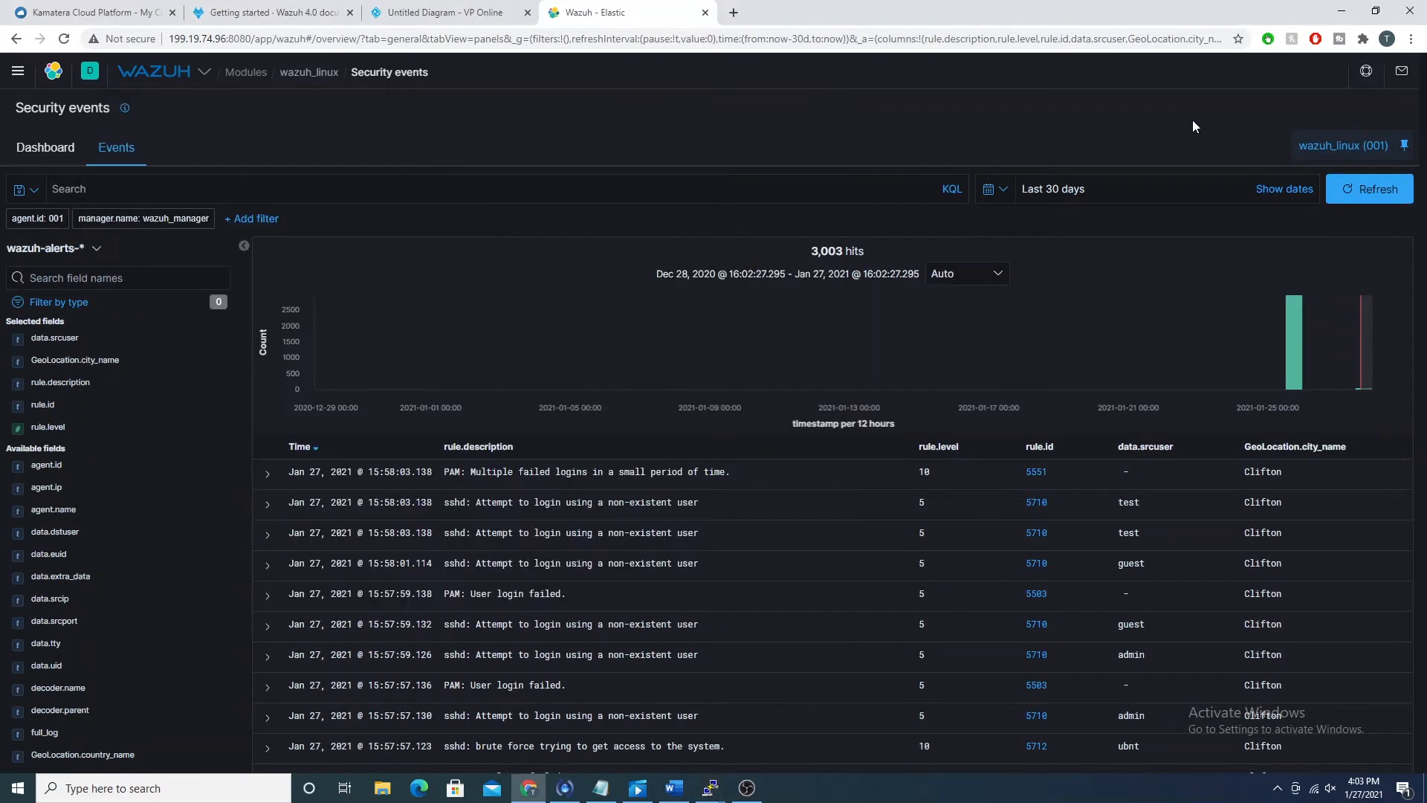
left_click(1377, 191)
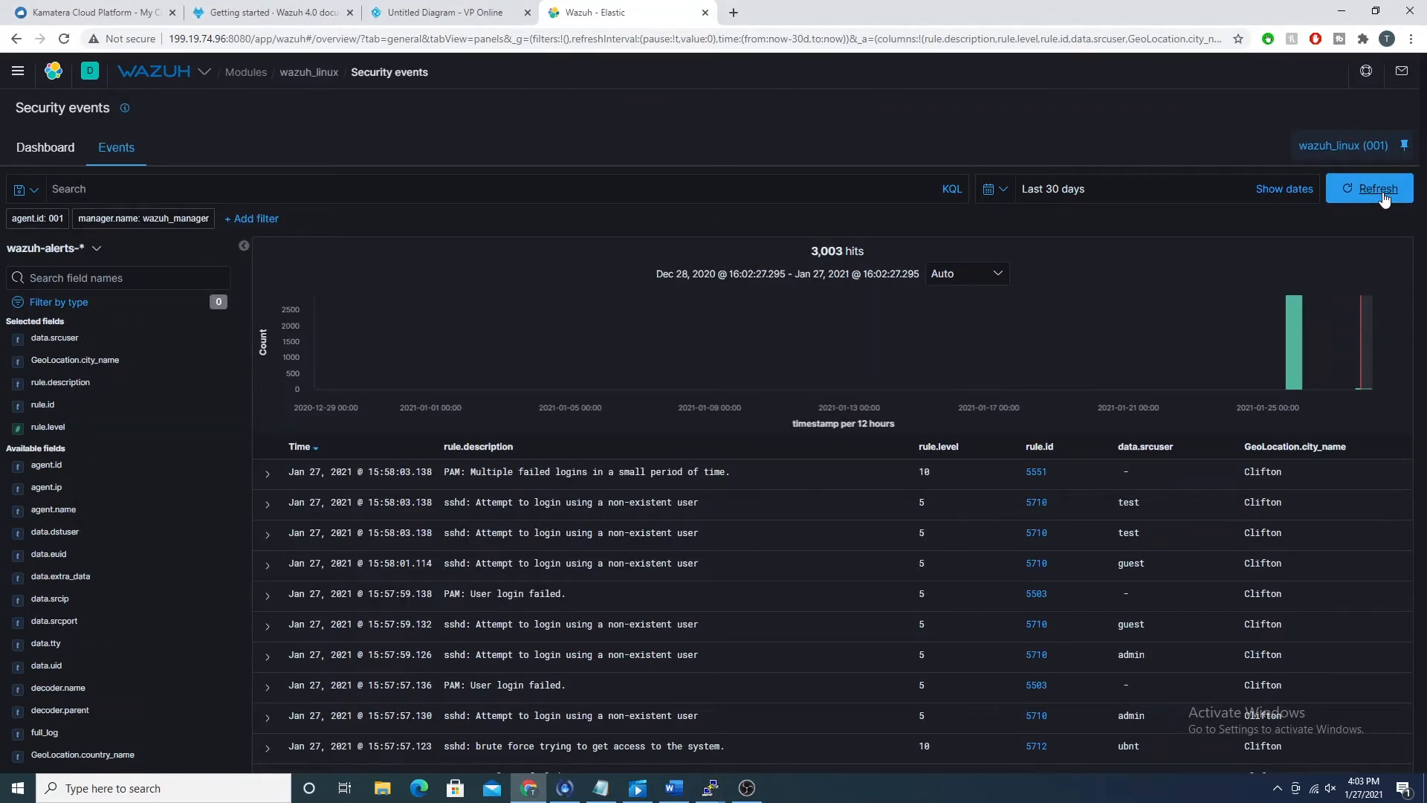
left_click(1382, 194)
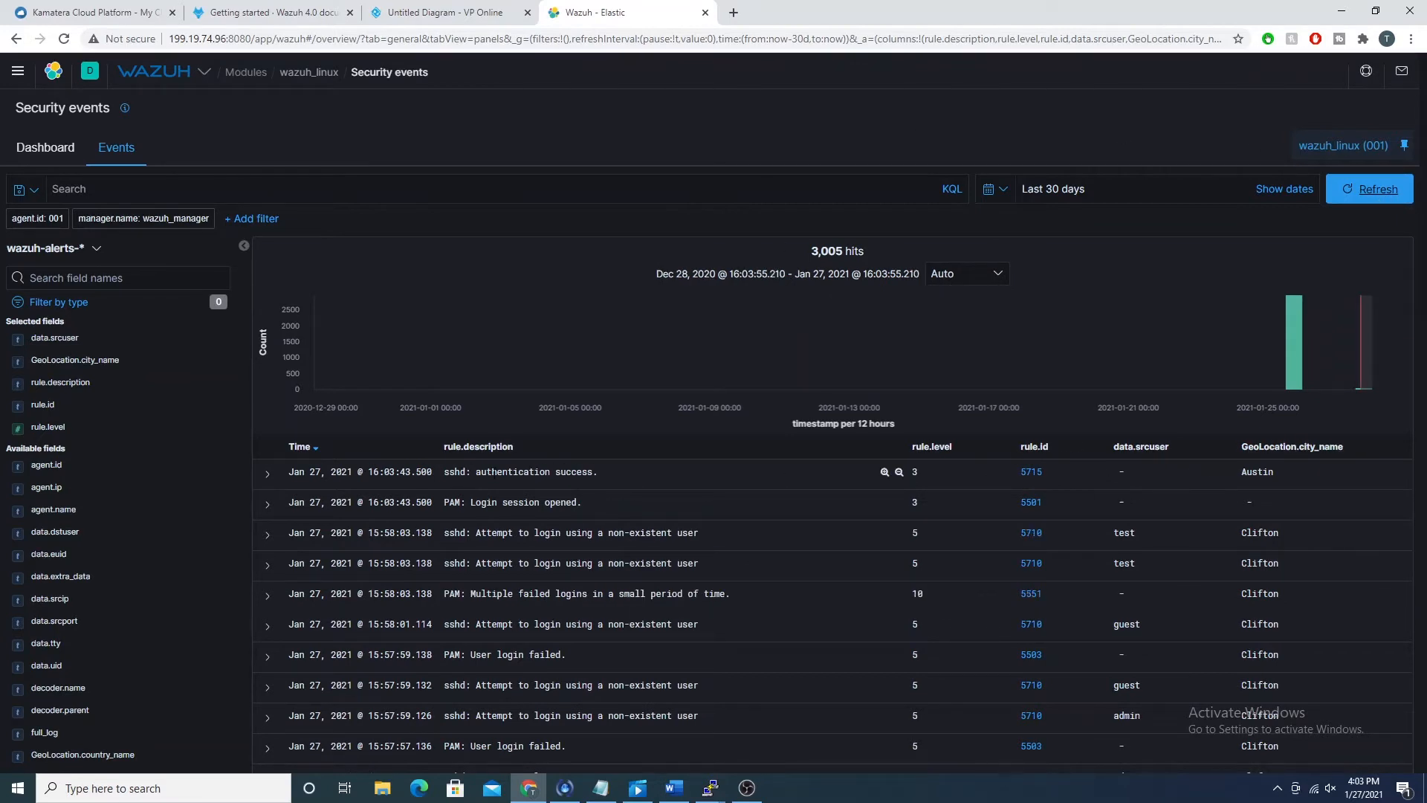
left_click_drag(461, 471, 1282, 481)
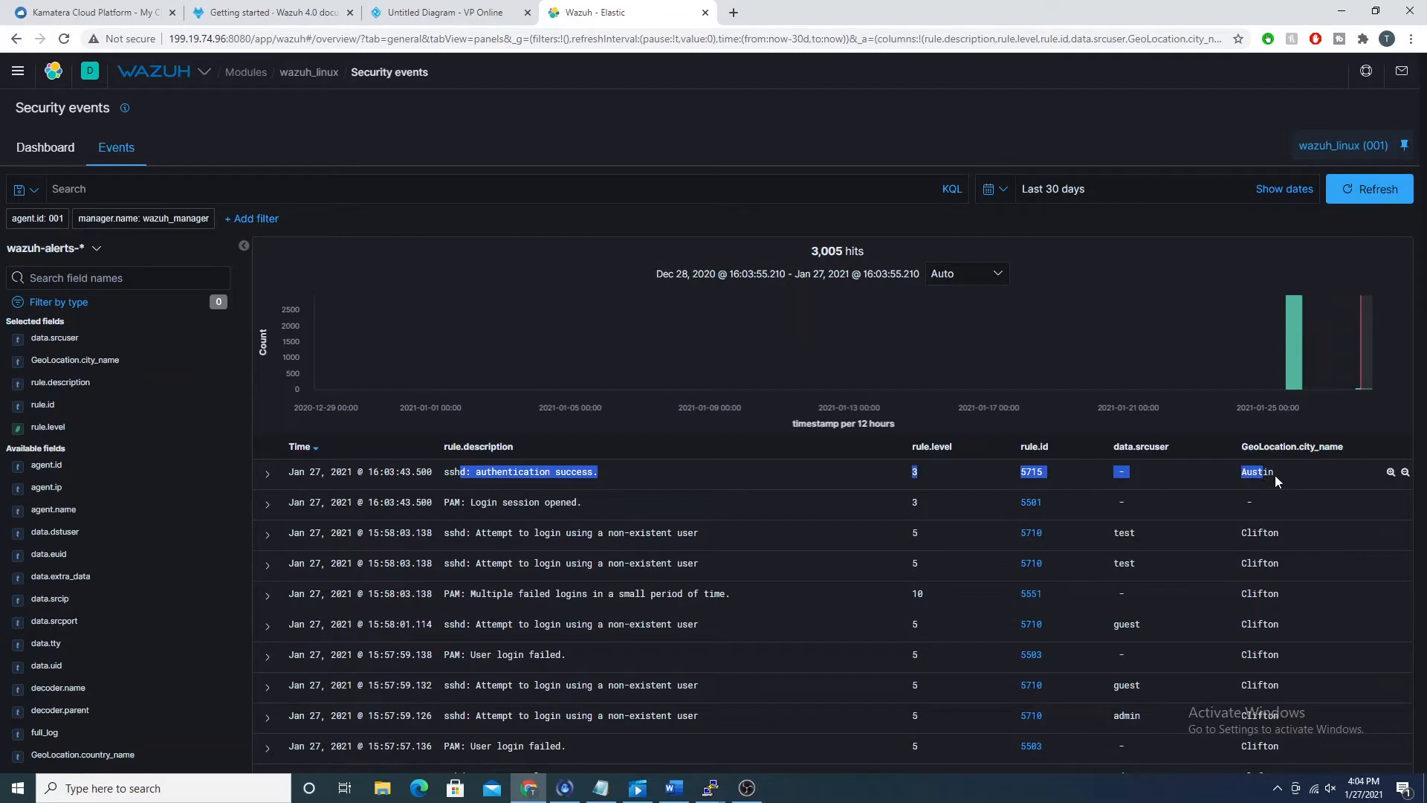
Step: Examine the log details of the newest "sshd: authentication success." event and add its data.dstuser field as a column
left_click(267, 473)
scroll(704, 350, "down", 4)
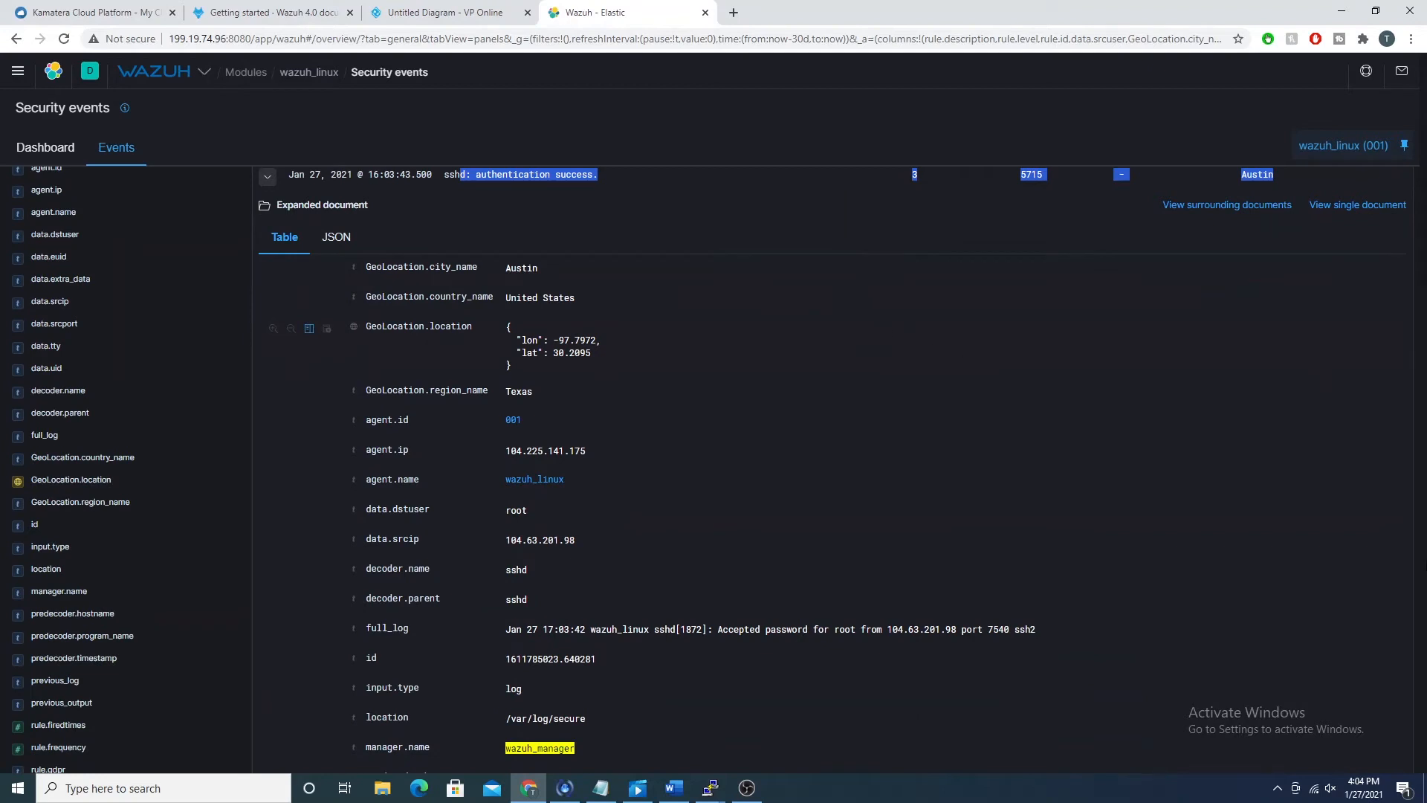
scroll(1198, 391, "up", 3)
scroll(1194, 388, "down", 3)
left_click_drag(834, 629, 851, 629)
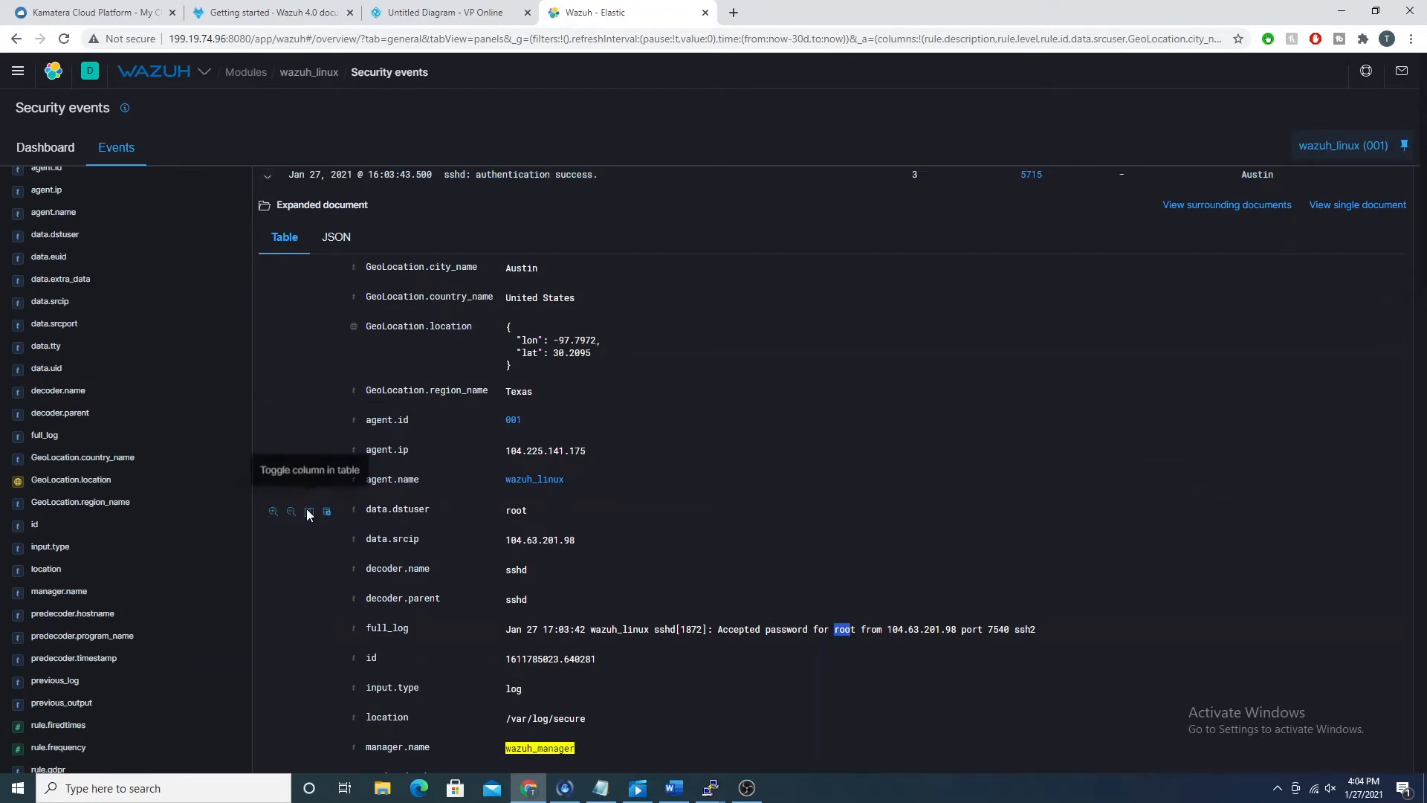
left_click(308, 511)
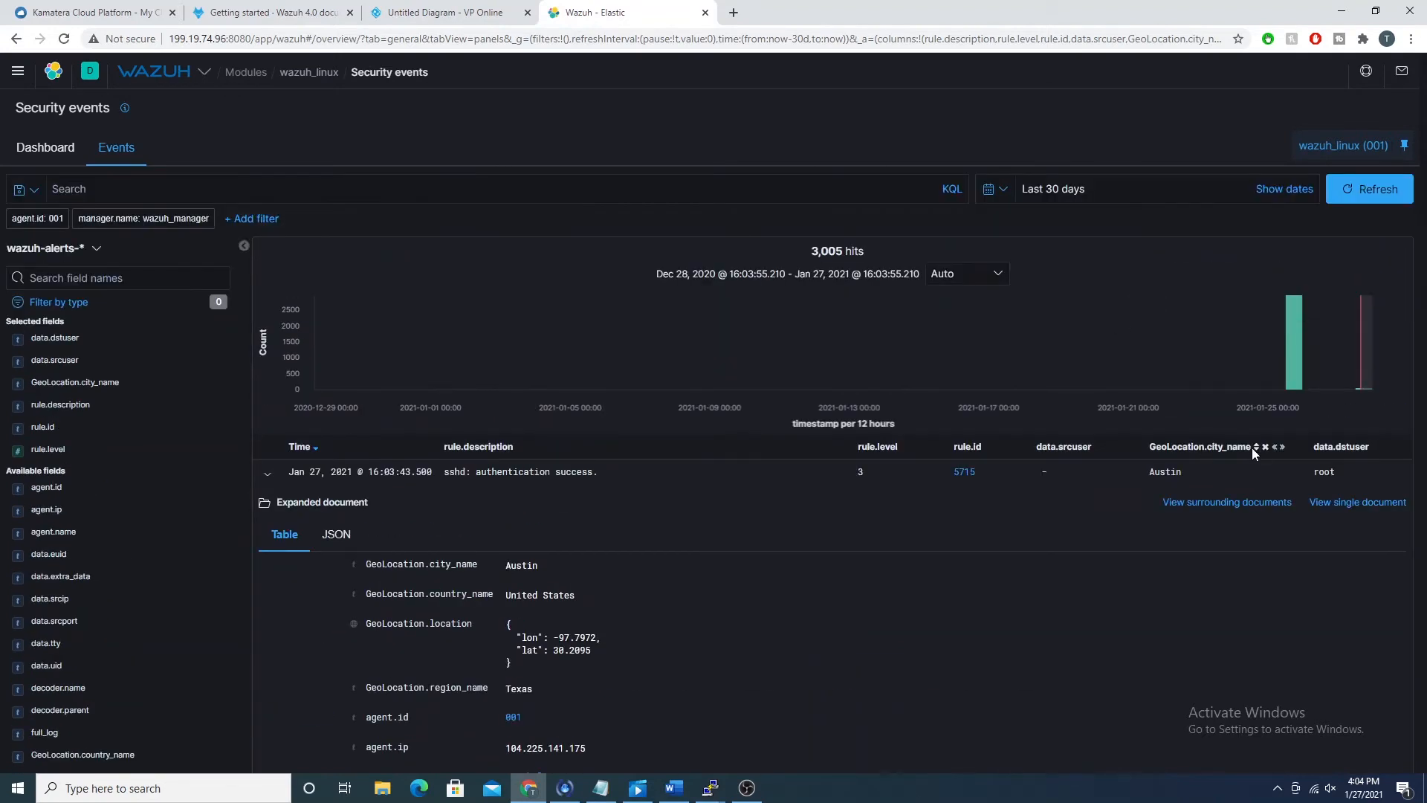
Step: Remove the data.srcuser and GeoLocation.city_name columns from the events table and collapse the expanded event
left_click(1106, 447)
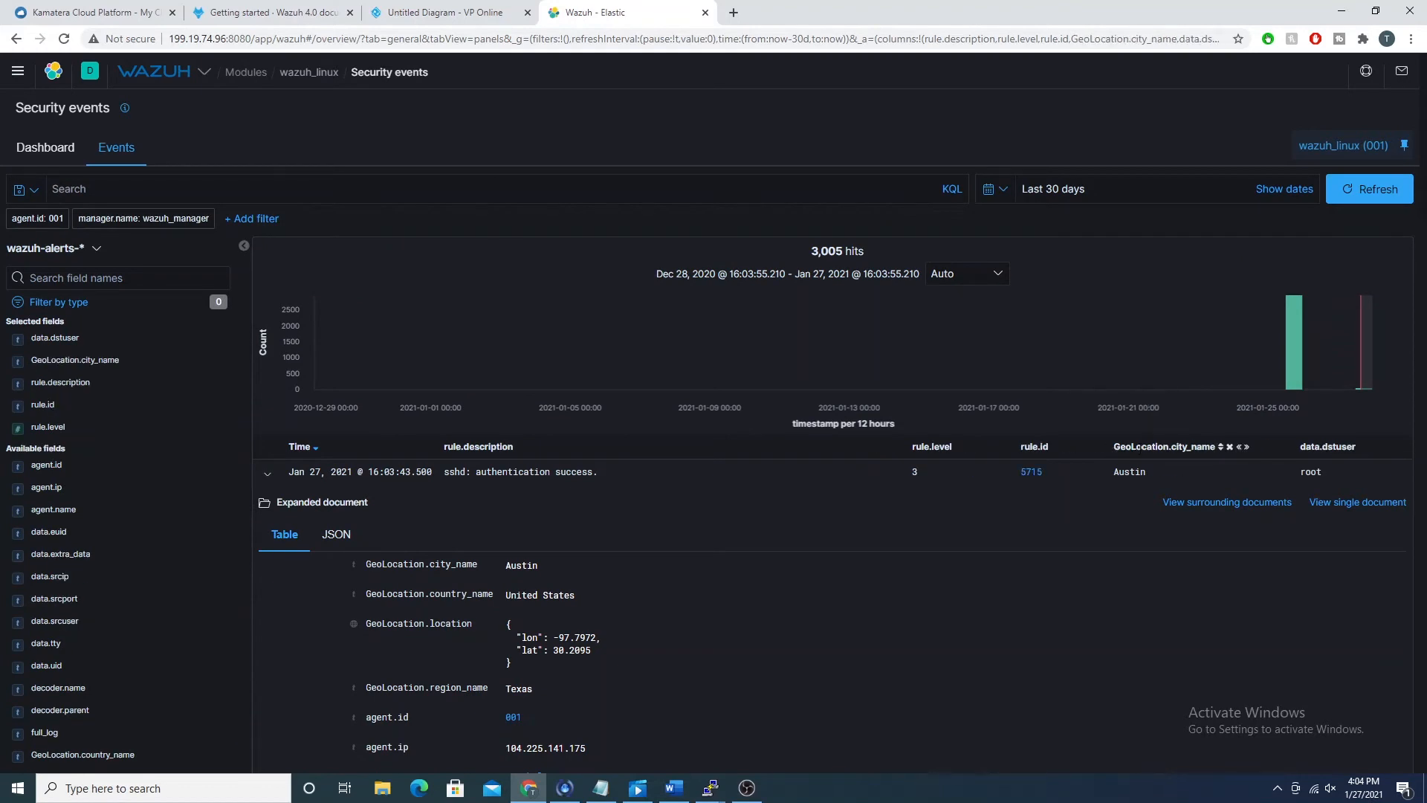
left_click(1230, 447)
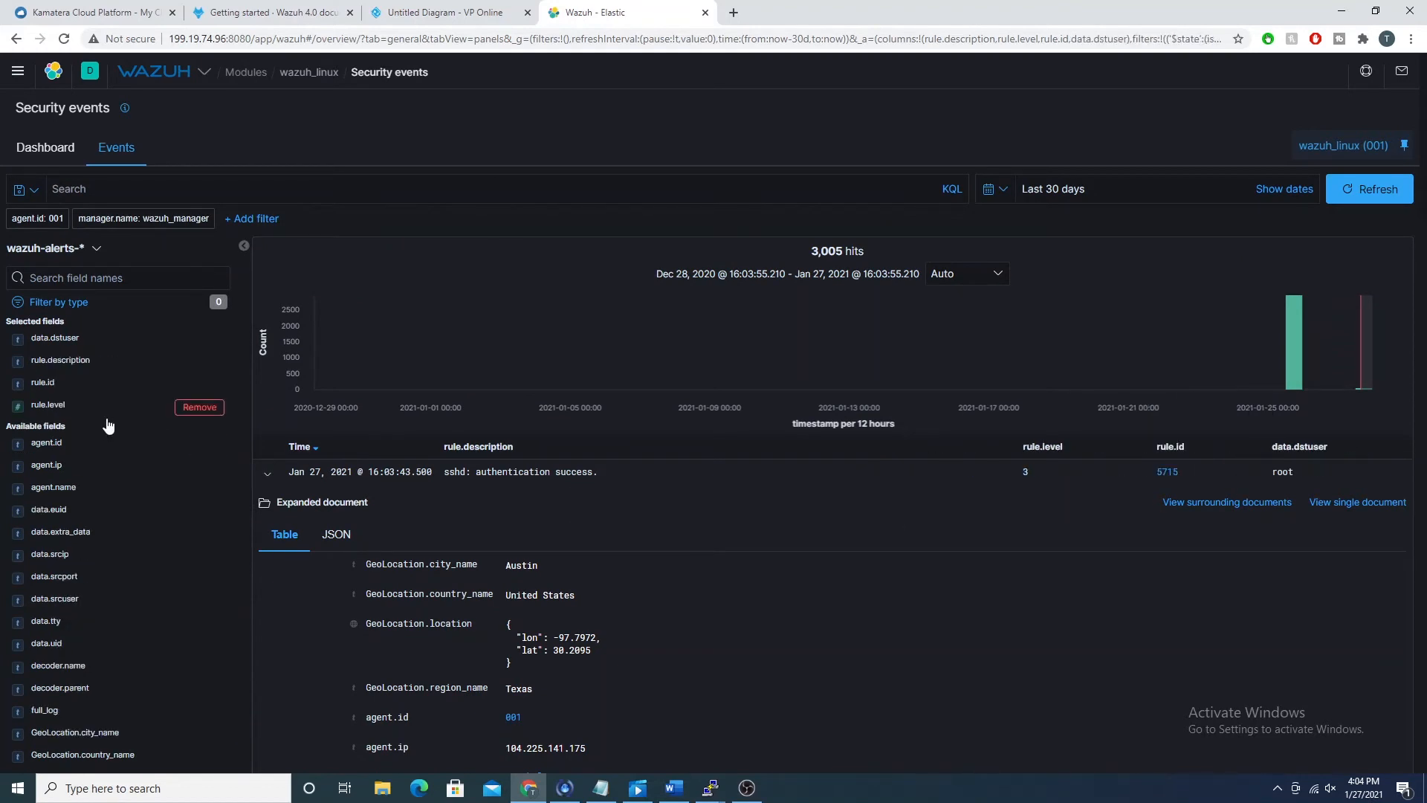
left_click(266, 474)
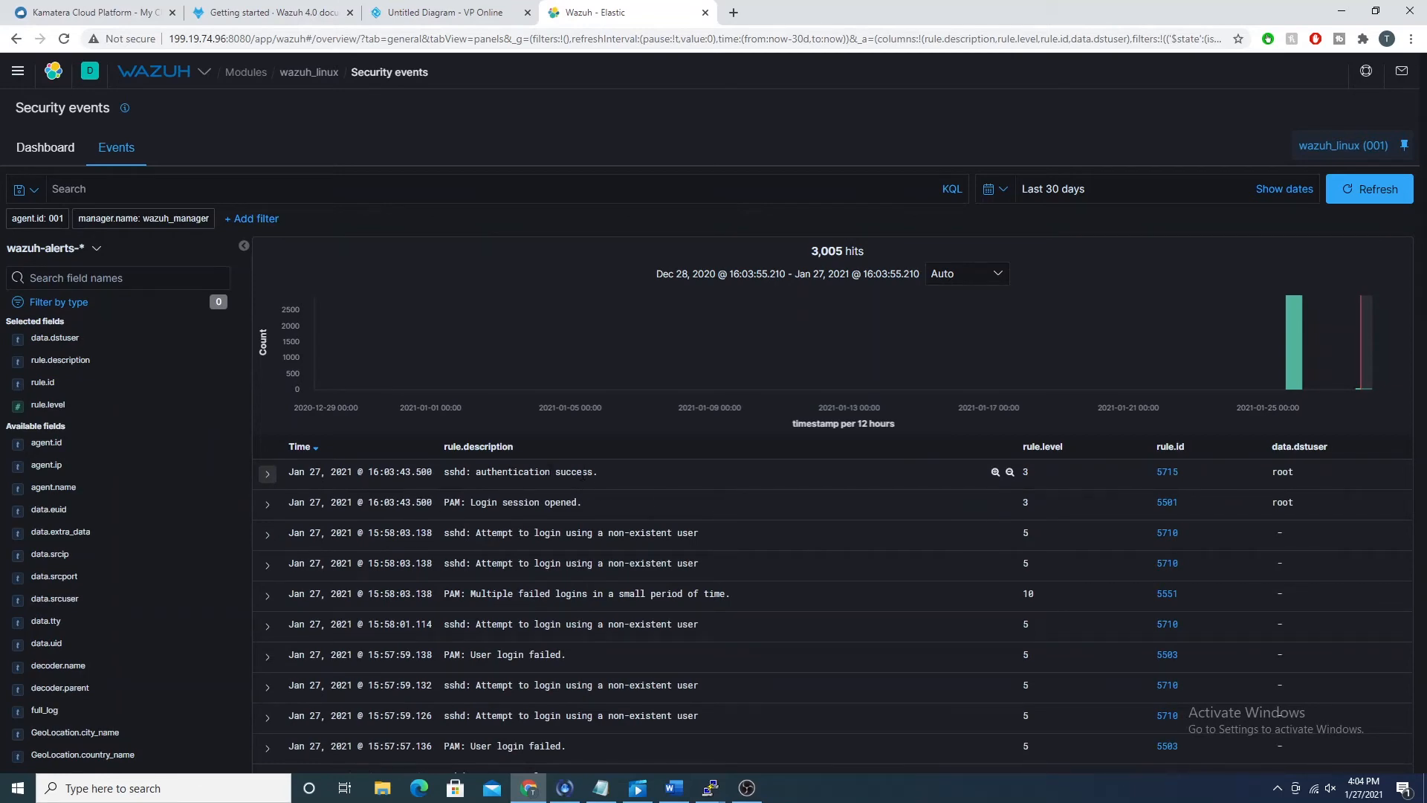
Step: Filter the events to data.dstuser root and compare the latest sshd authentication success and failure entries
scroll(1087, 550, "down", 3)
scroll(1046, 529, "up", 2)
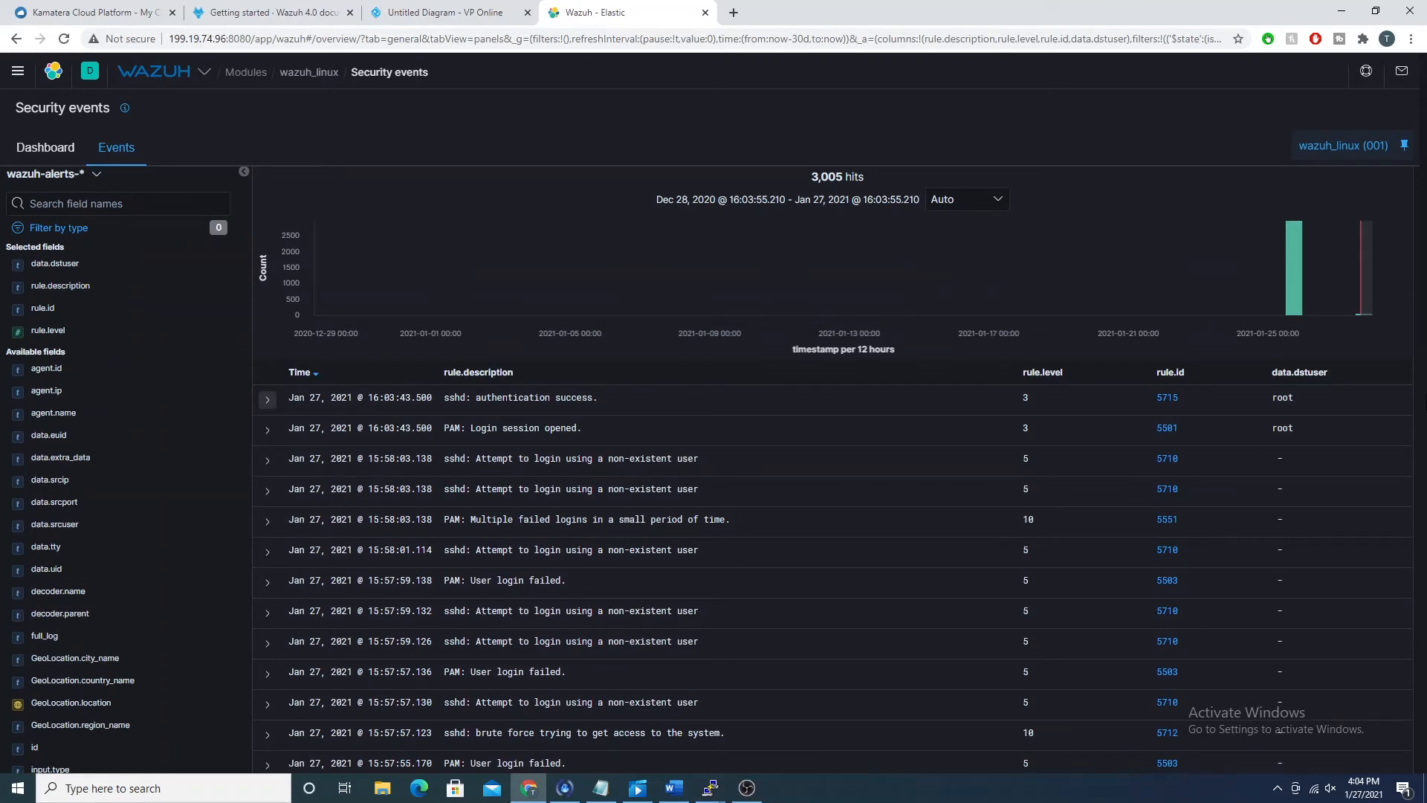
left_click(1390, 398)
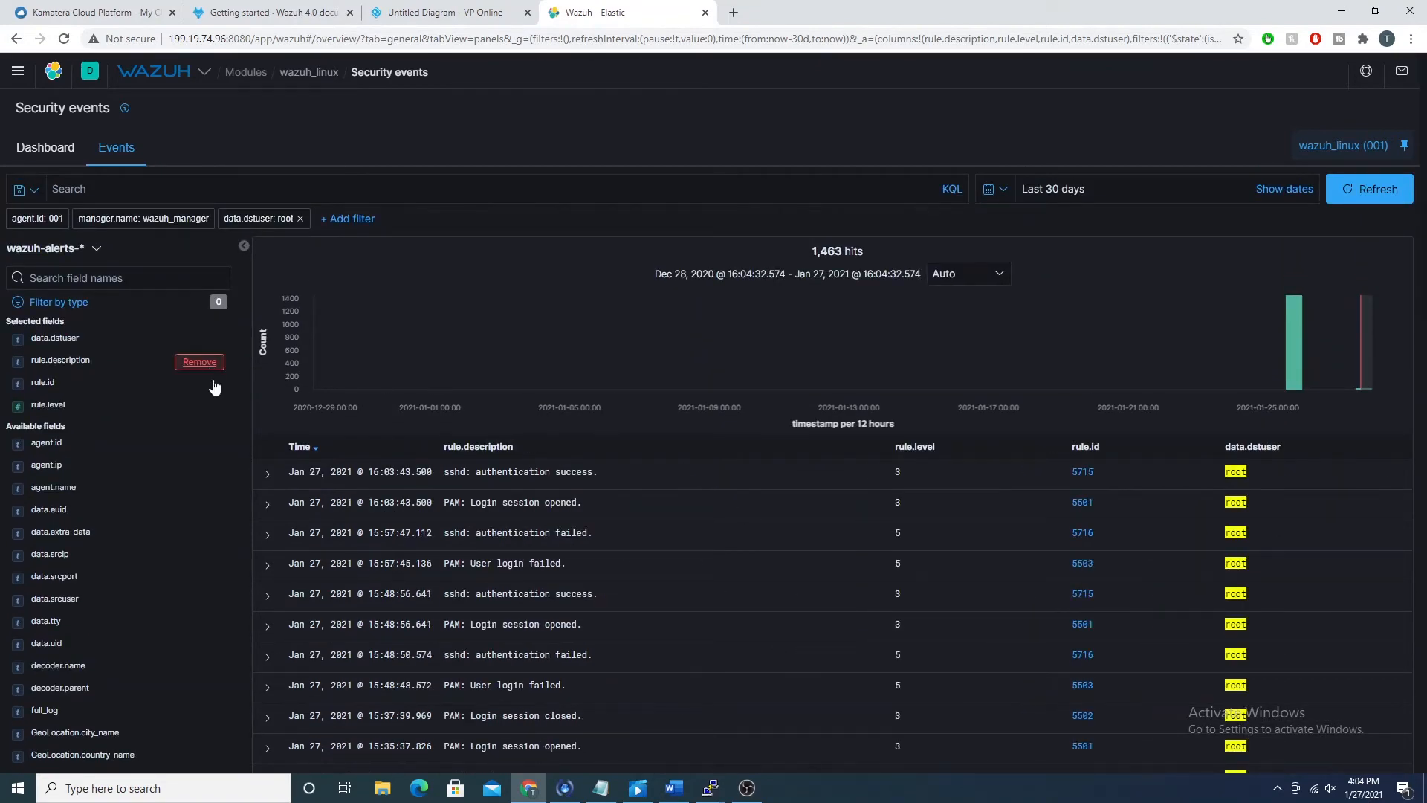
left_click_drag(513, 473, 602, 475)
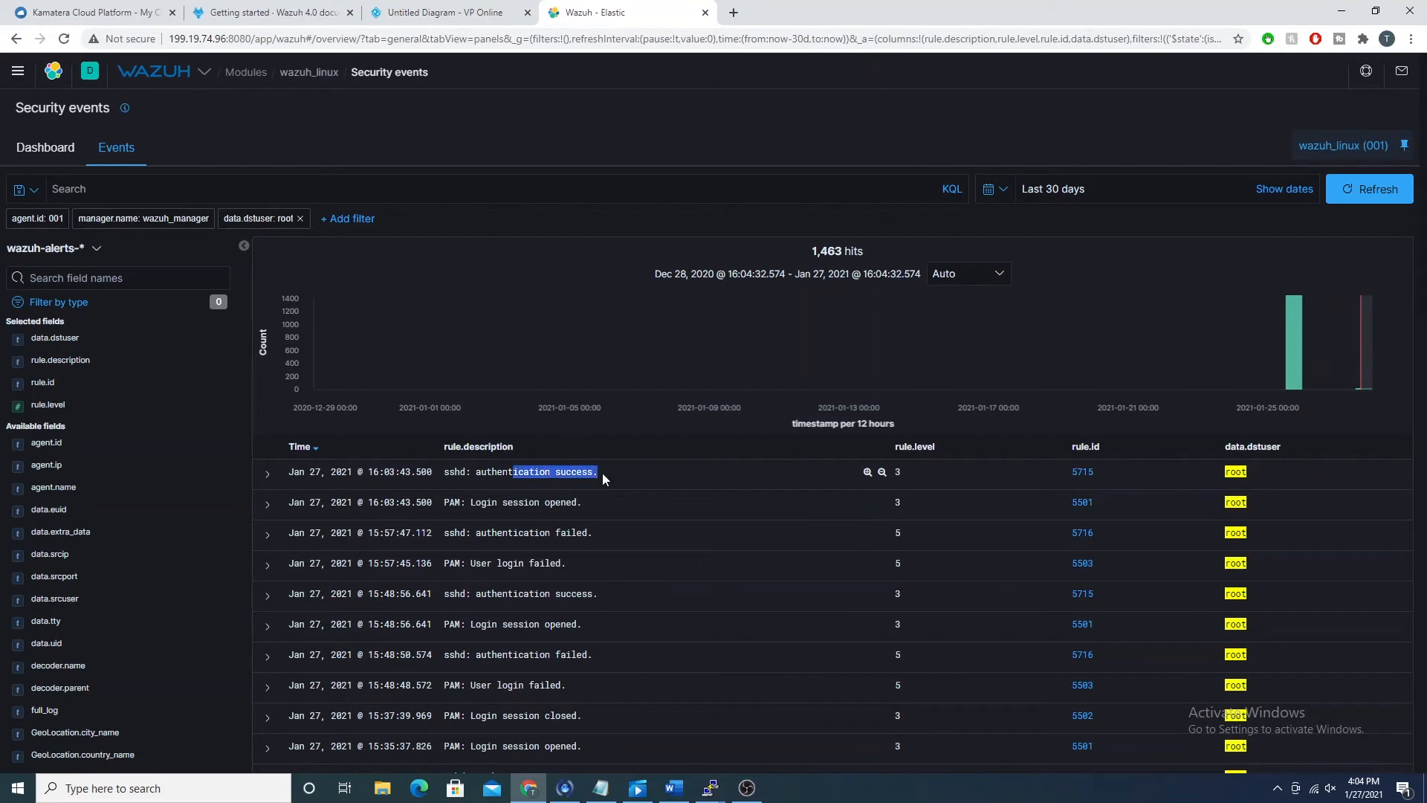
left_click_drag(503, 533, 585, 533)
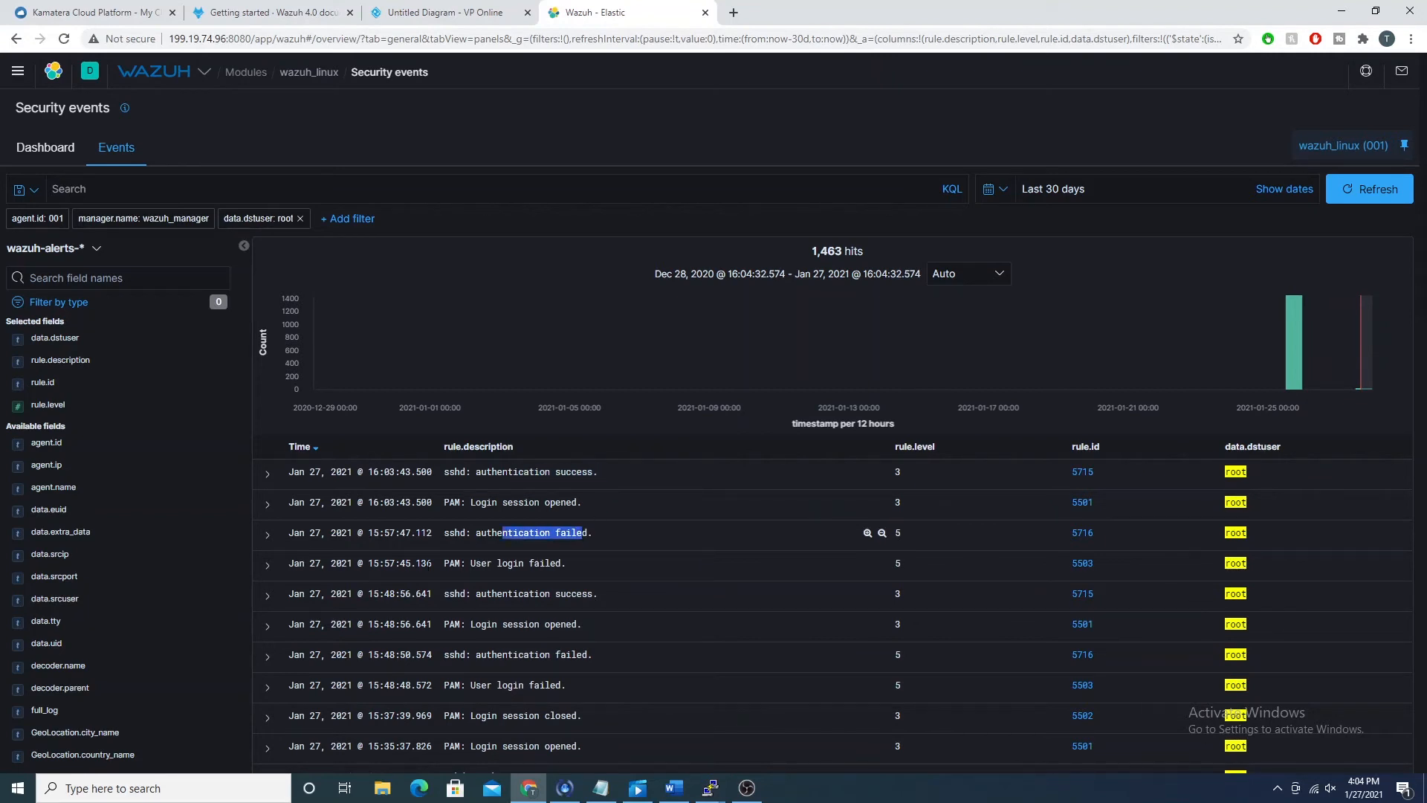
Step: Add GeoLocation.city_name as a column from the latest "sshd: authentication failed." event's details and look through the root login cities
left_click(267, 534)
scroll(1250, 528, "down", 4)
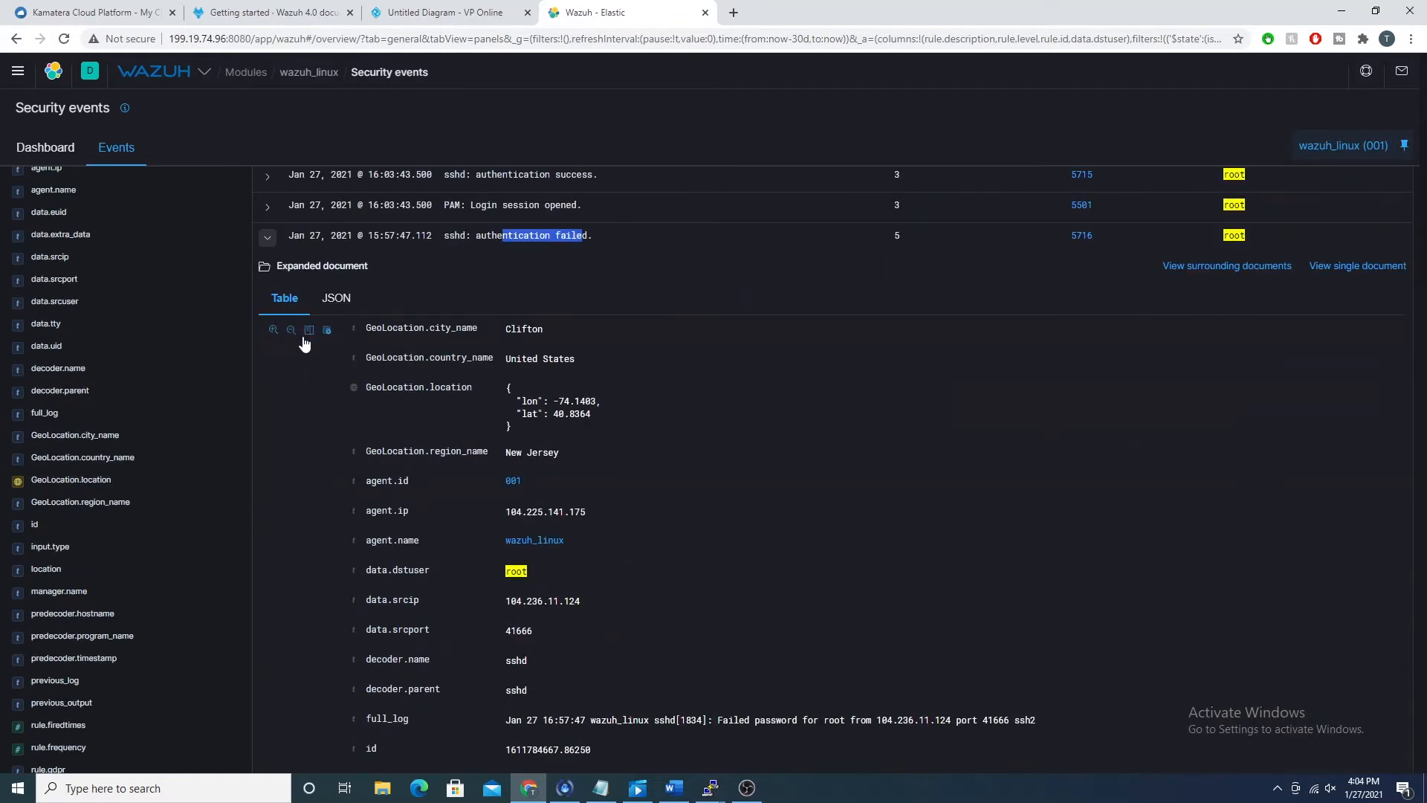
left_click(309, 331)
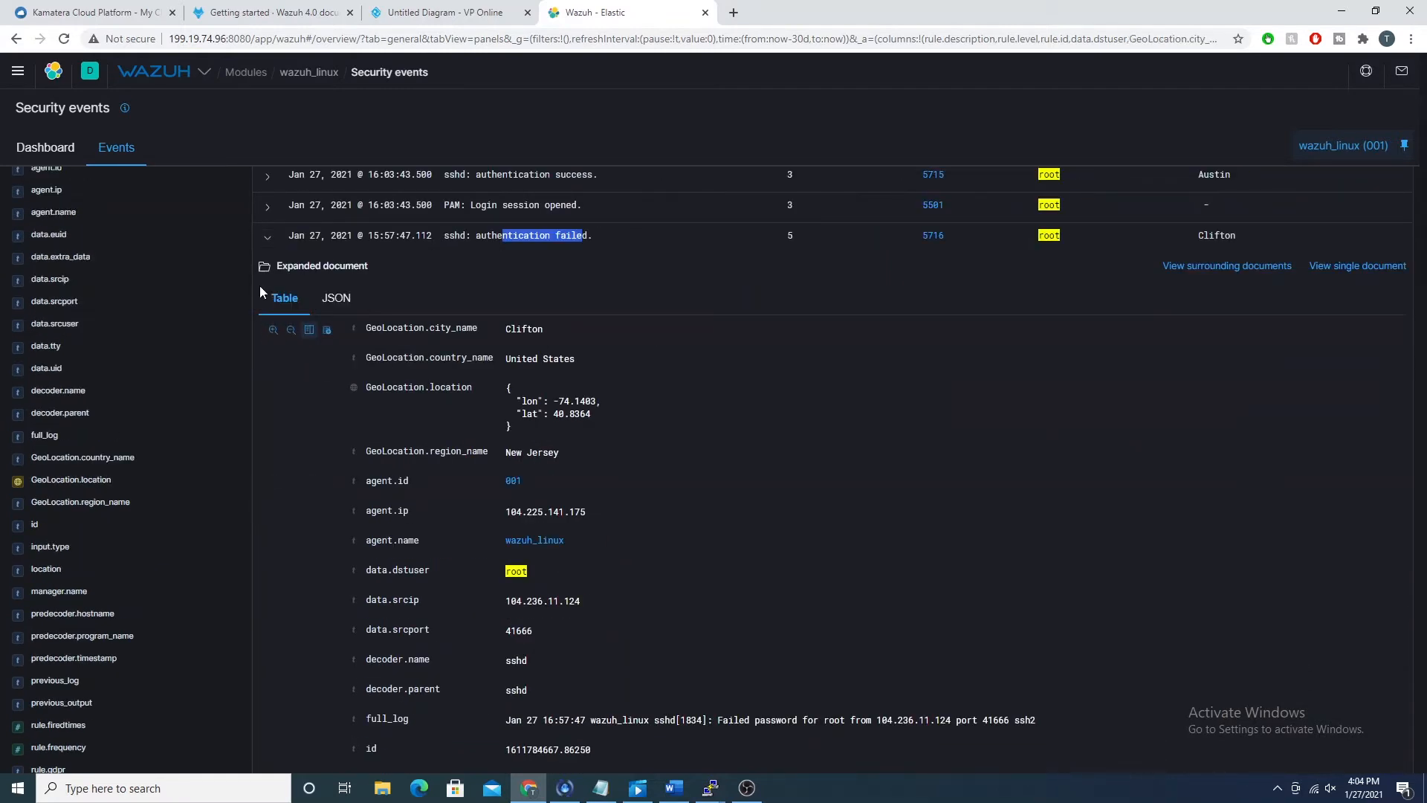
left_click(267, 237)
scroll(287, 434, "up", 2)
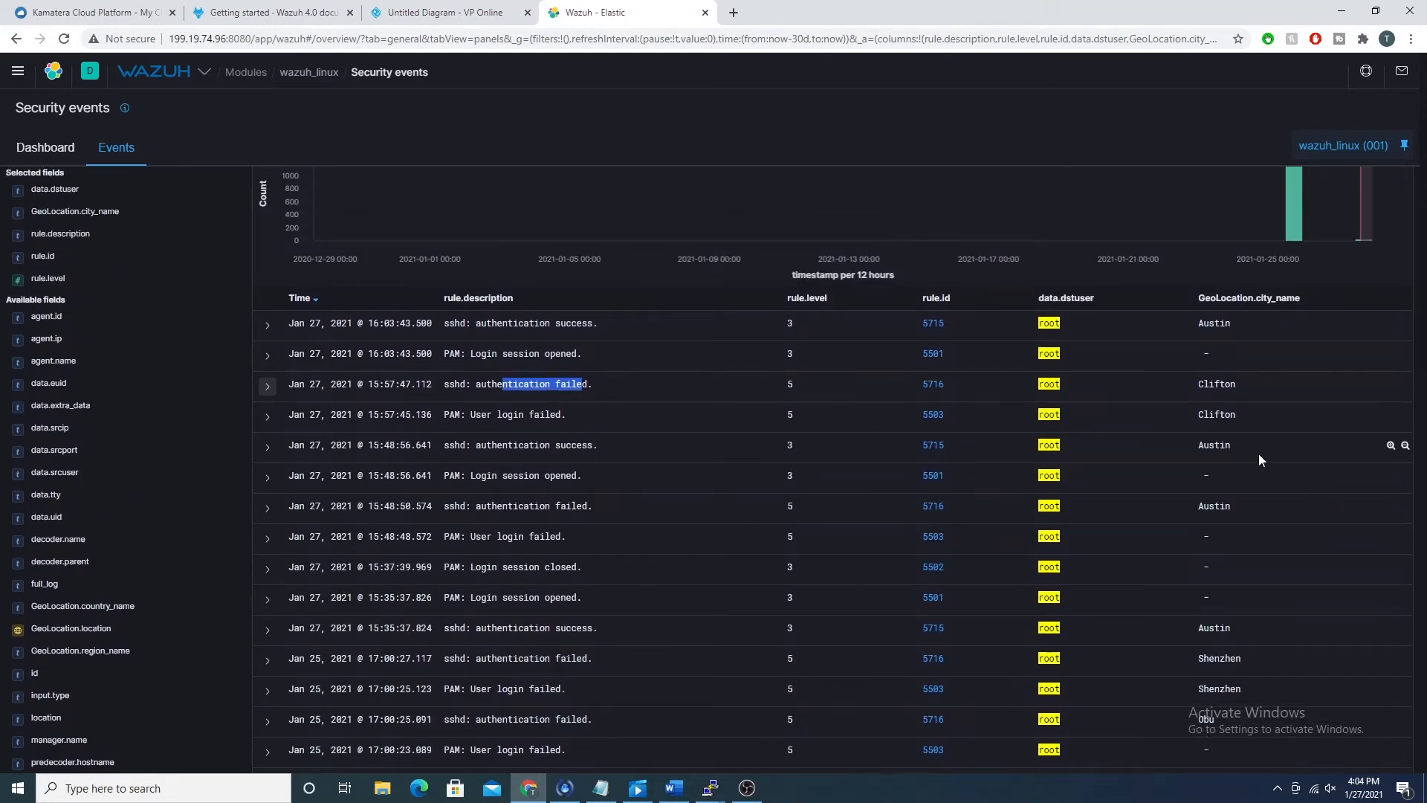
left_click_drag(1259, 453, 1198, 391)
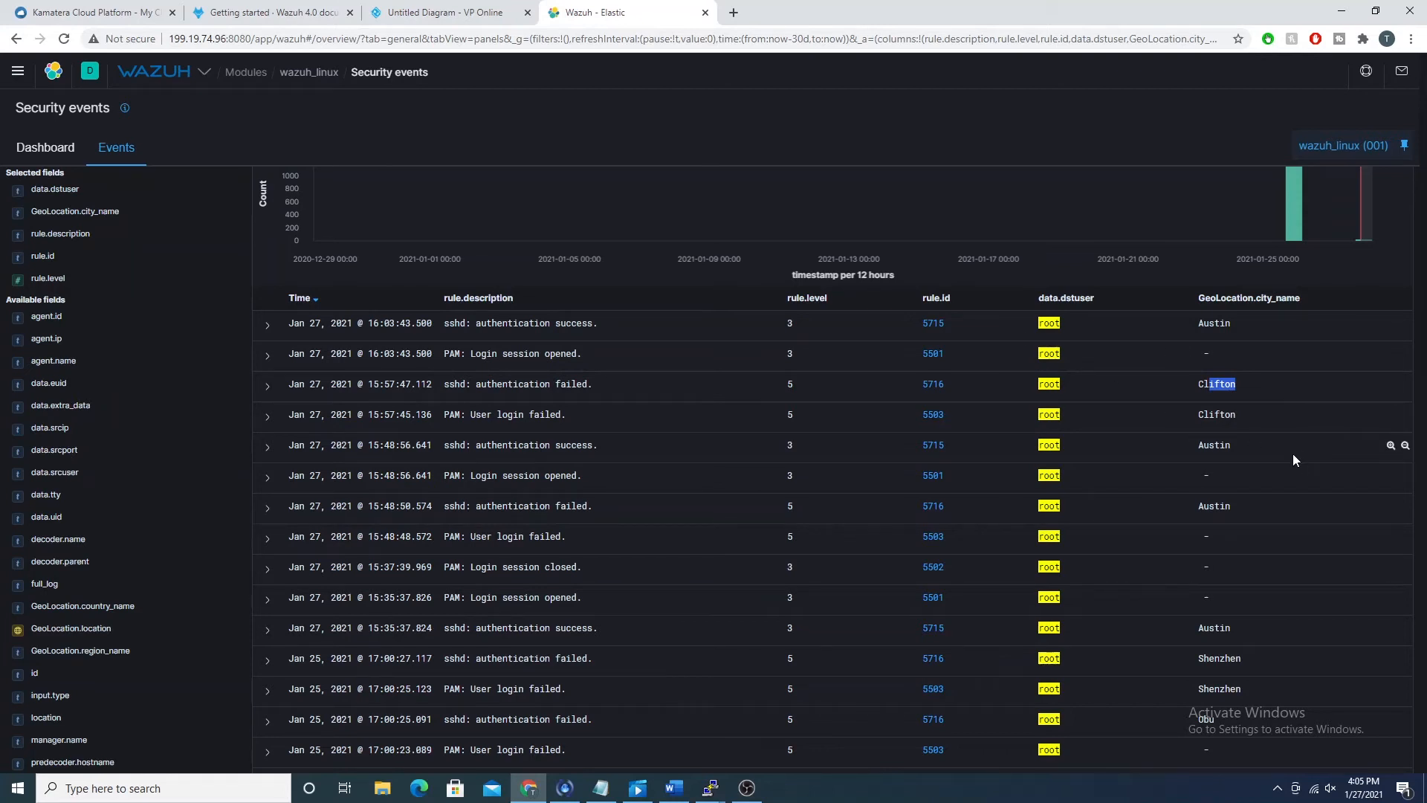
scroll(903, 363, "down", 1)
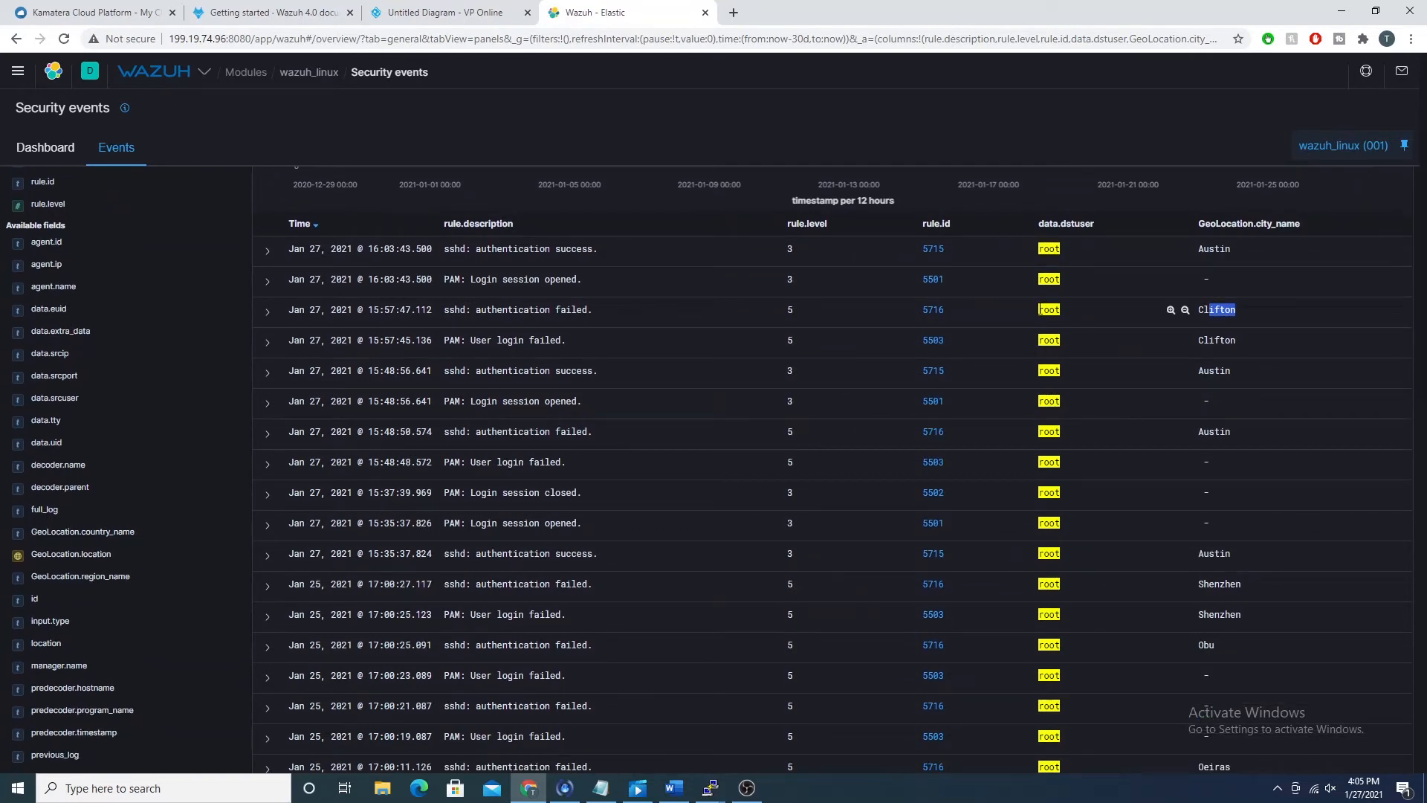
scroll(975, 394, "up", 3)
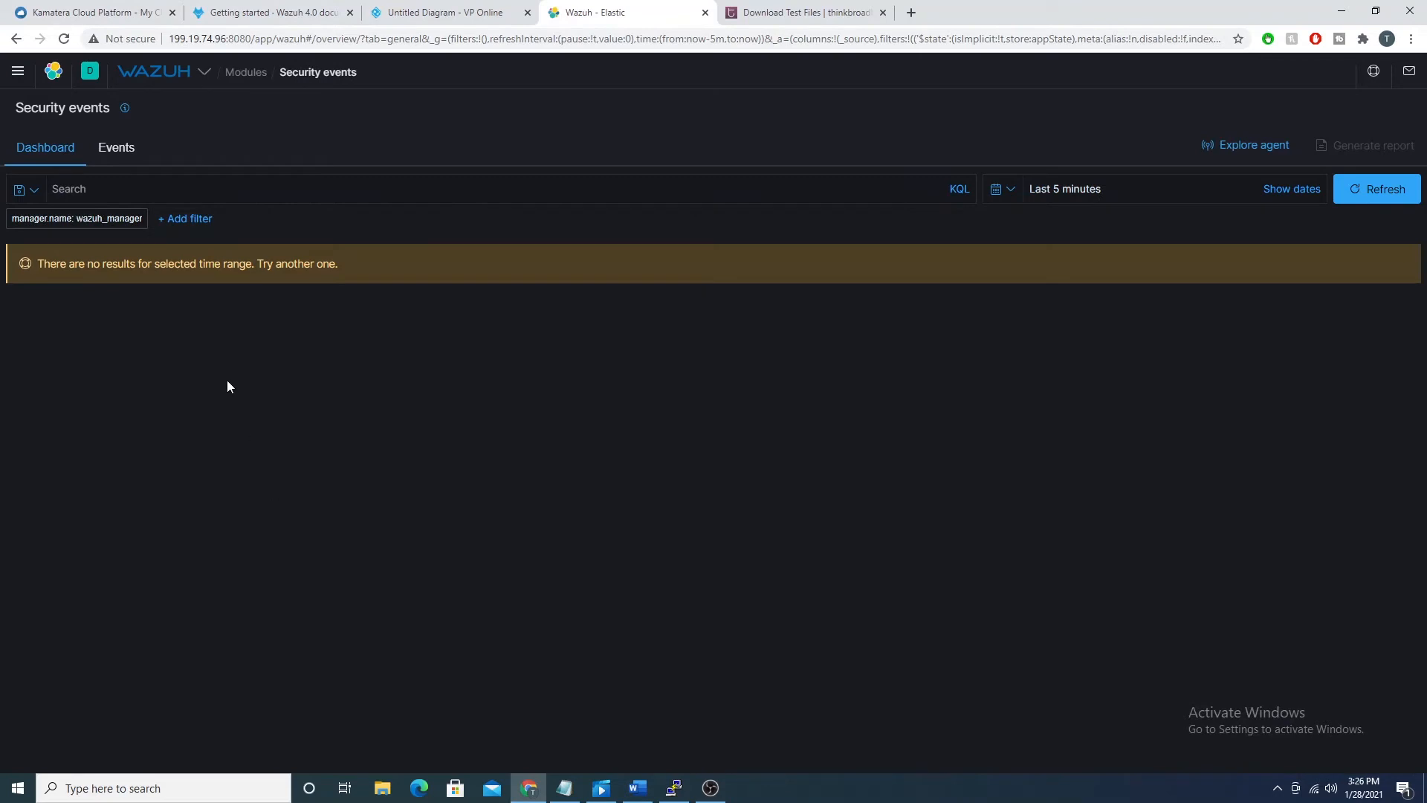
Step: Open the Wazuh app's module navigation from the Security events overview
left_click(168, 71)
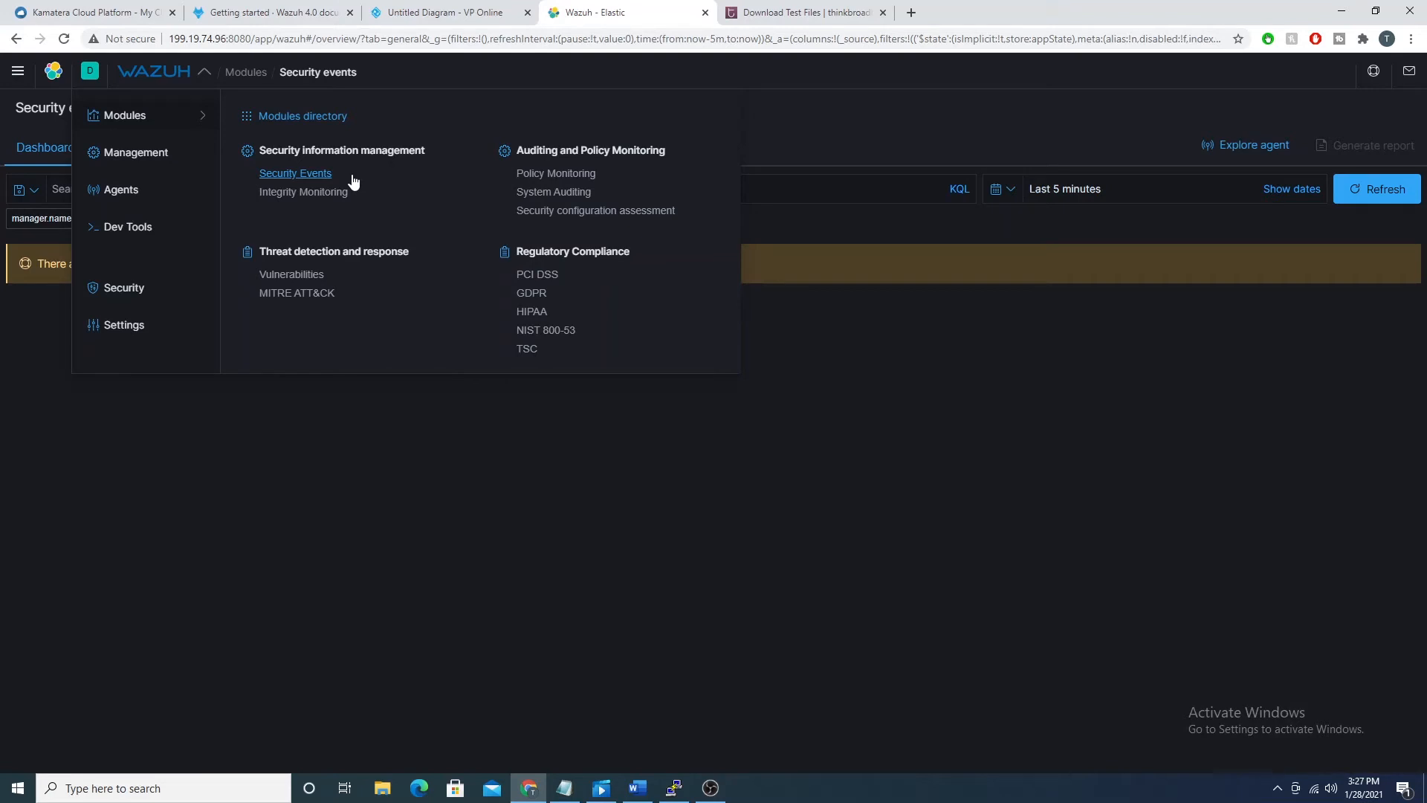
Step: Open the Integrity Monitoring module
left_click(327, 194)
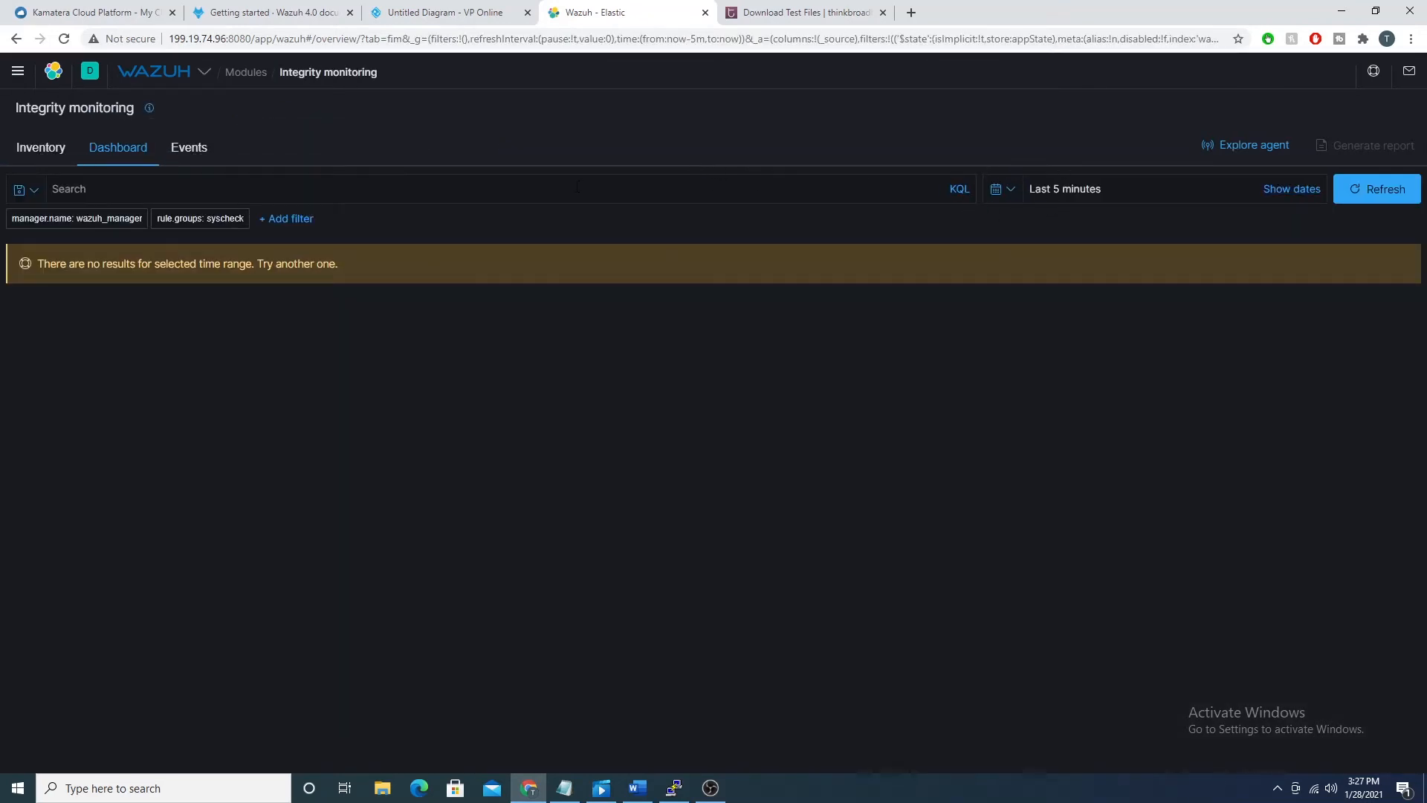
Step: Switch to the wazuh_linux terminal, change to /etc/ and open a new file malware.sh in nano
left_click(681, 793)
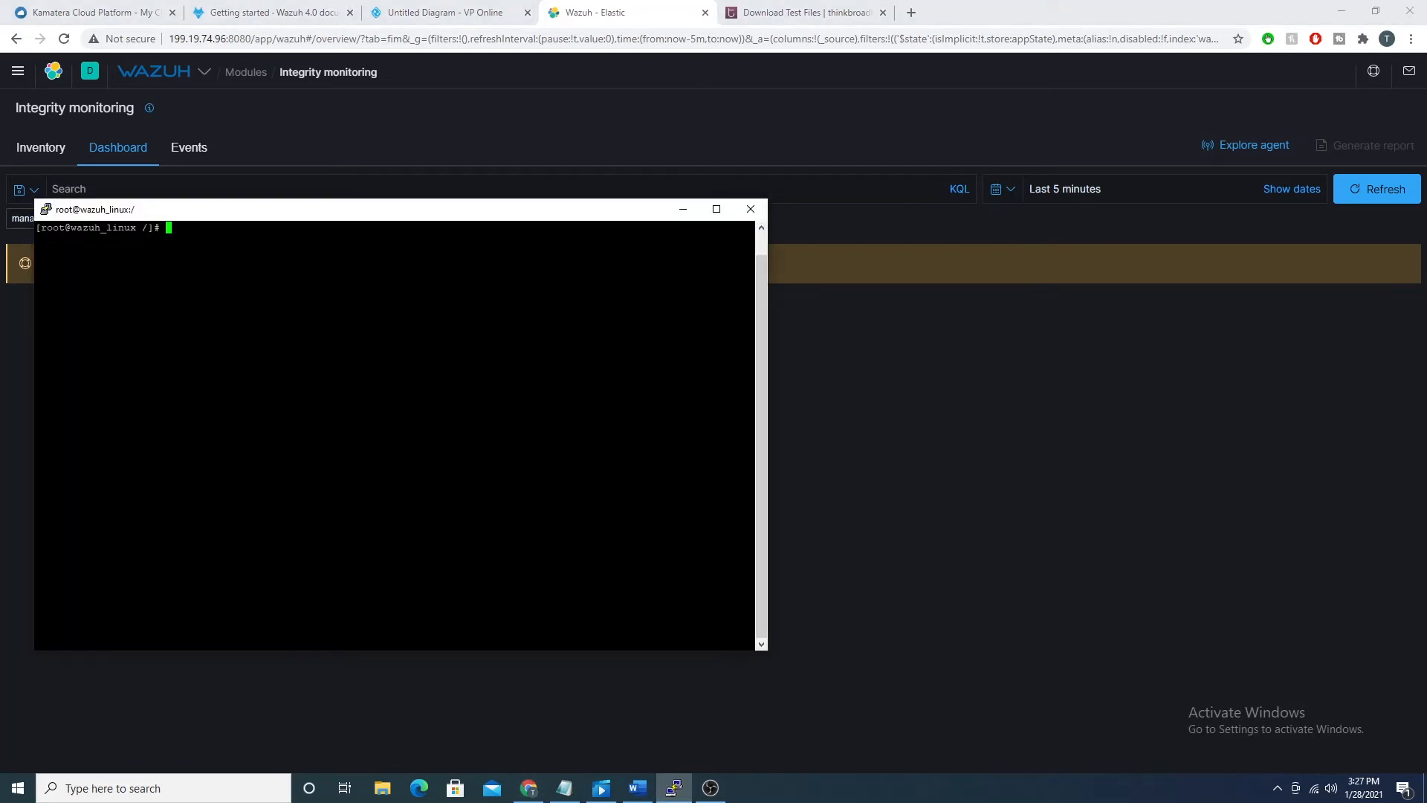
left_click_drag(132, 211, 622, 157)
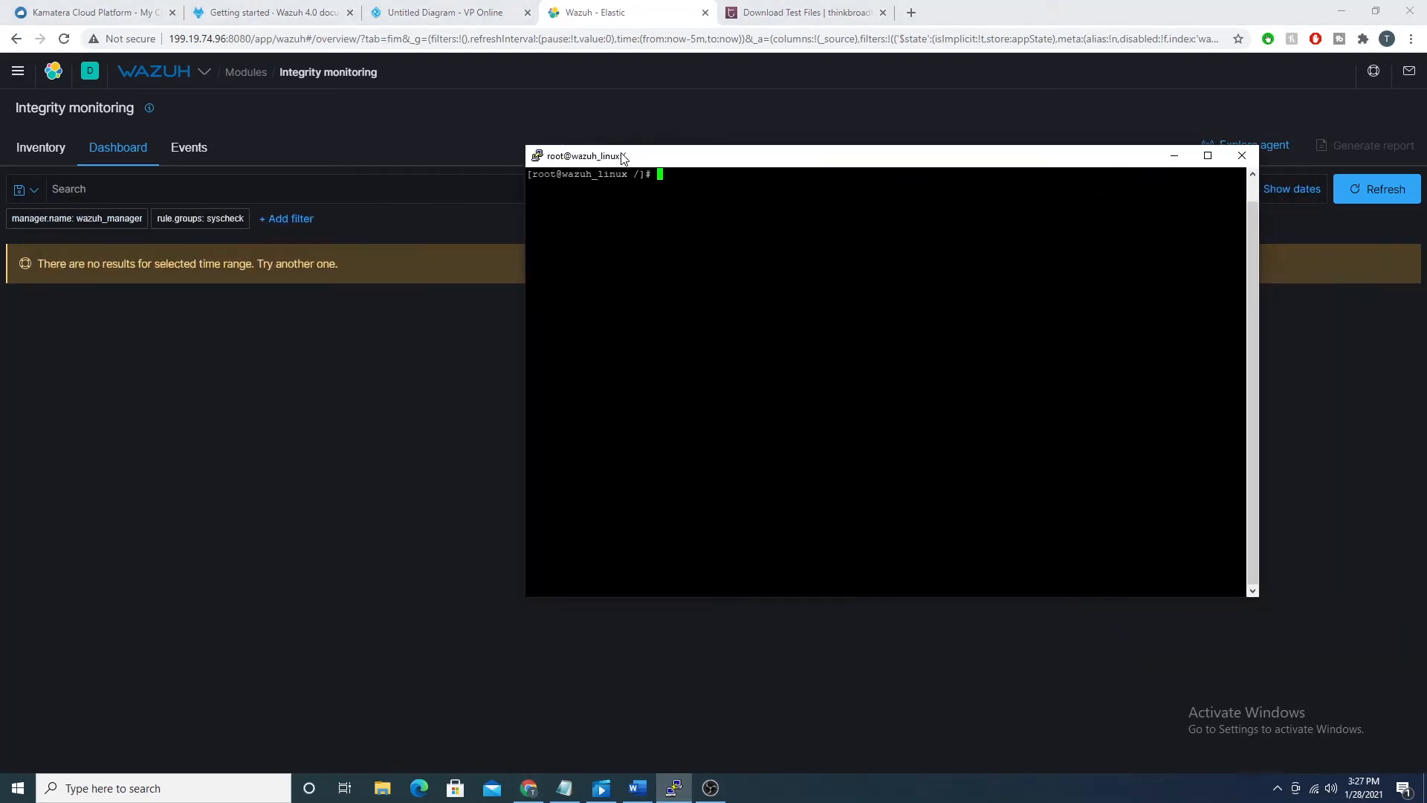
type("cd /etc/")
key("Return")
type("nano mal")
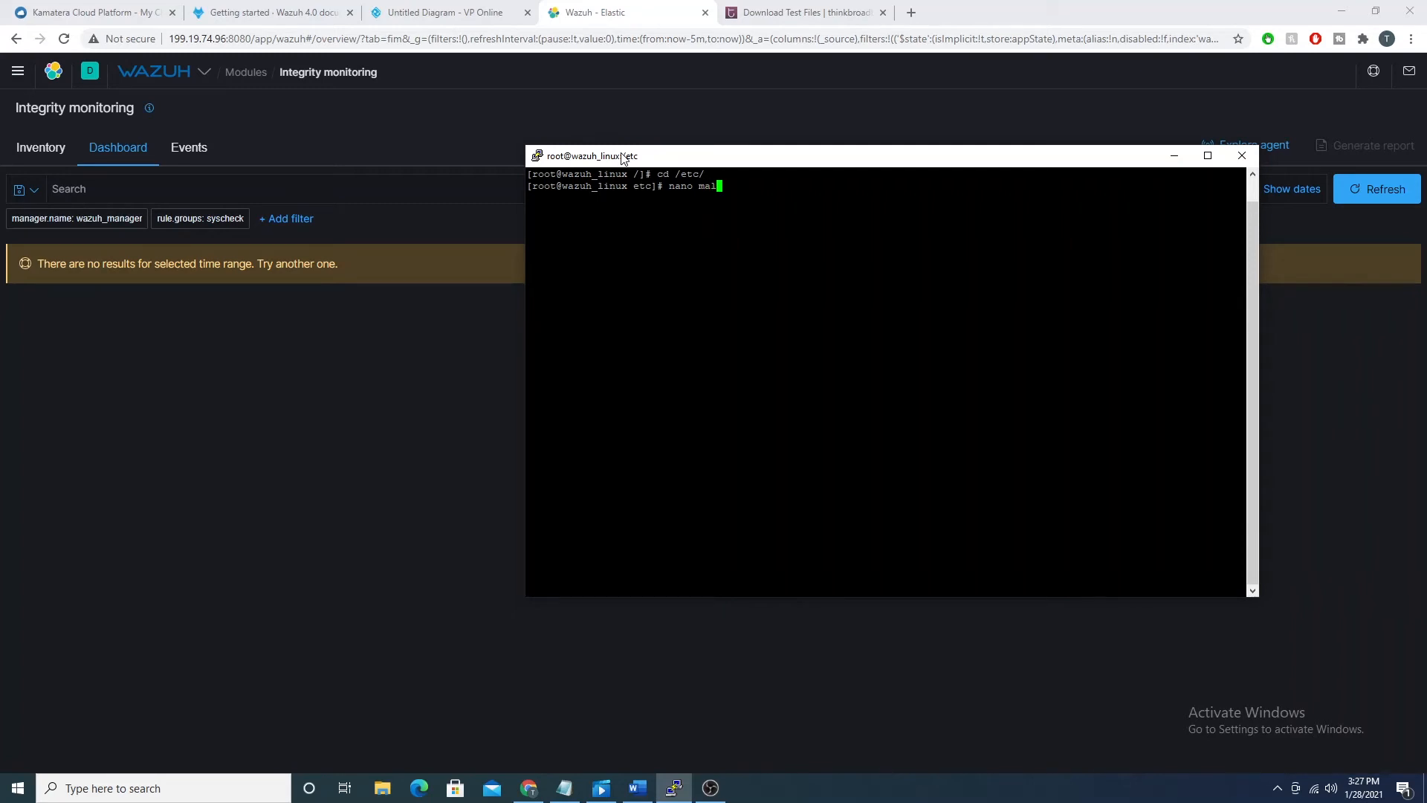
type("ware.sh")
key("Return")
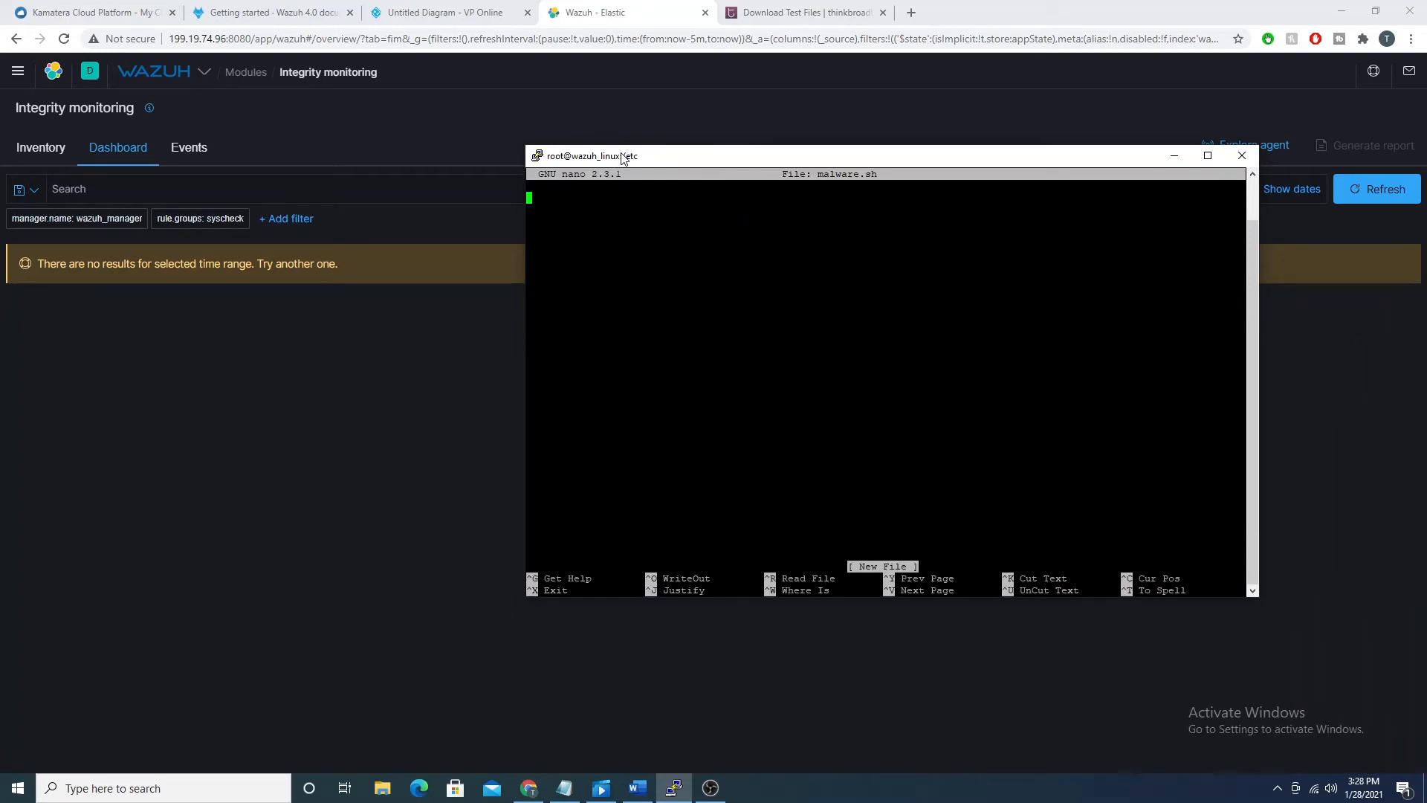
Step: Write "pleasesubscribe" in malware.sh, save the file and exit nano
type("pleasesubscribe")
key("BackSpace")
key("BackSpace")
key("BackSpace")
key("BackSpace")
key("ctrl+x")
key("y")
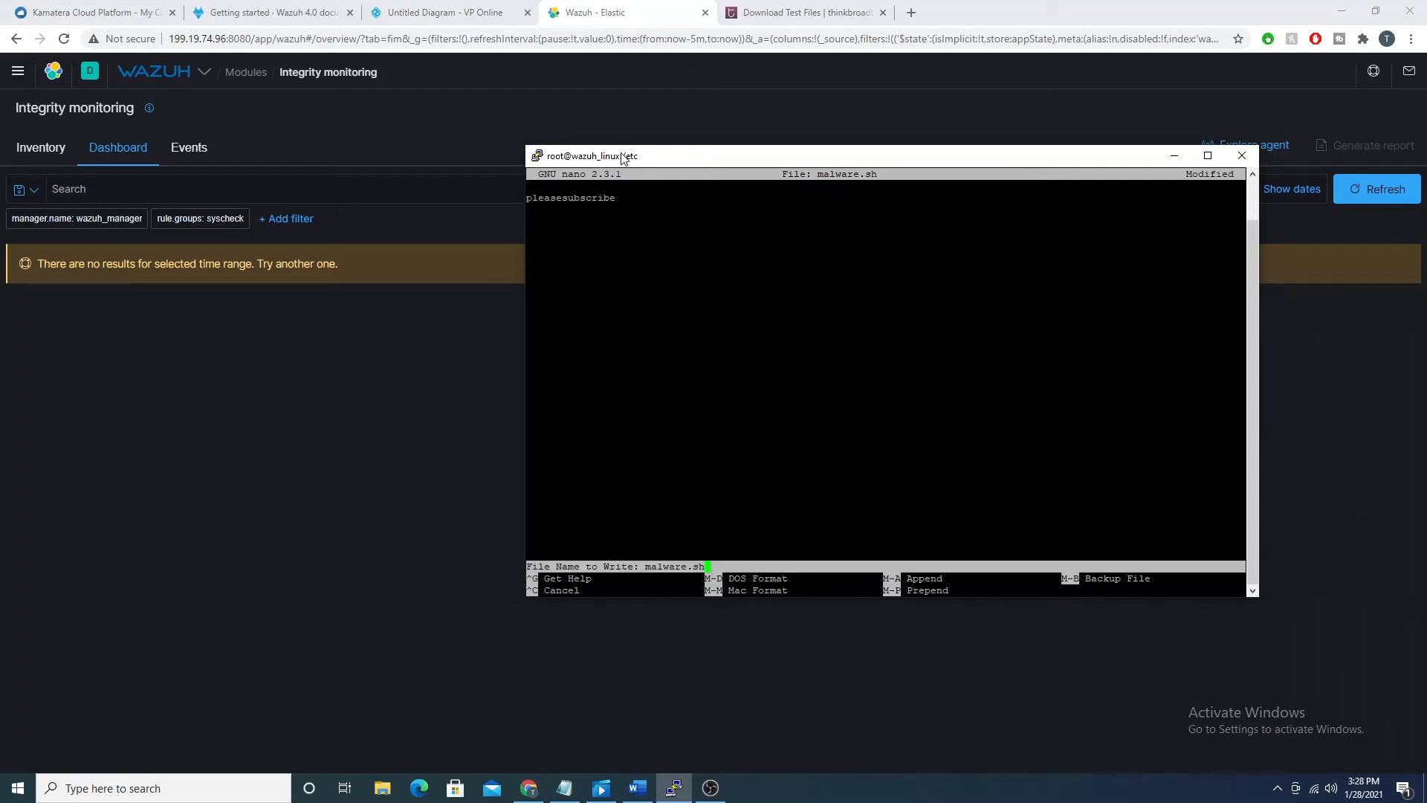
key("Return")
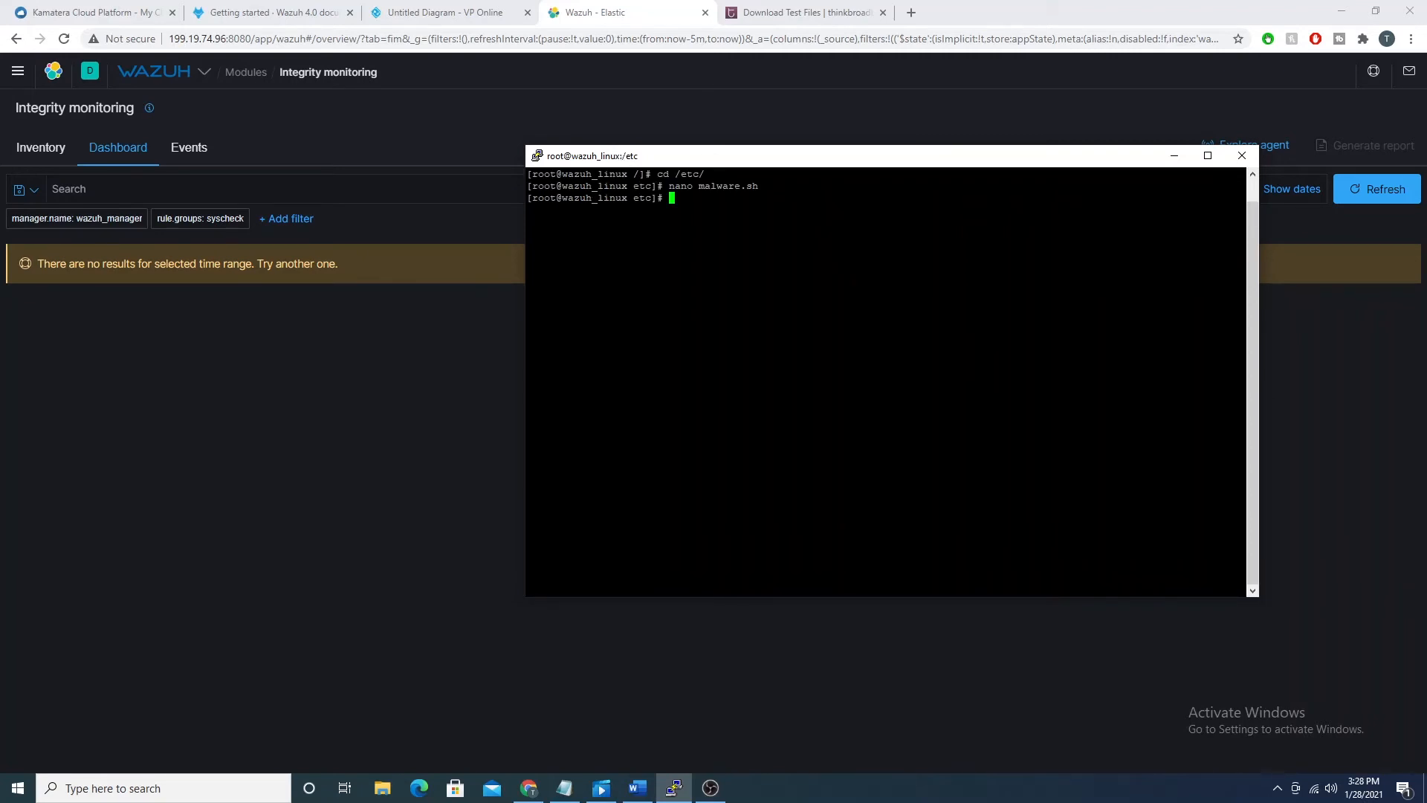
Step: Return to the browser, refresh the Integrity monitoring dashboard for the last 5 minutes and look over its charts
left_click(1357, 194)
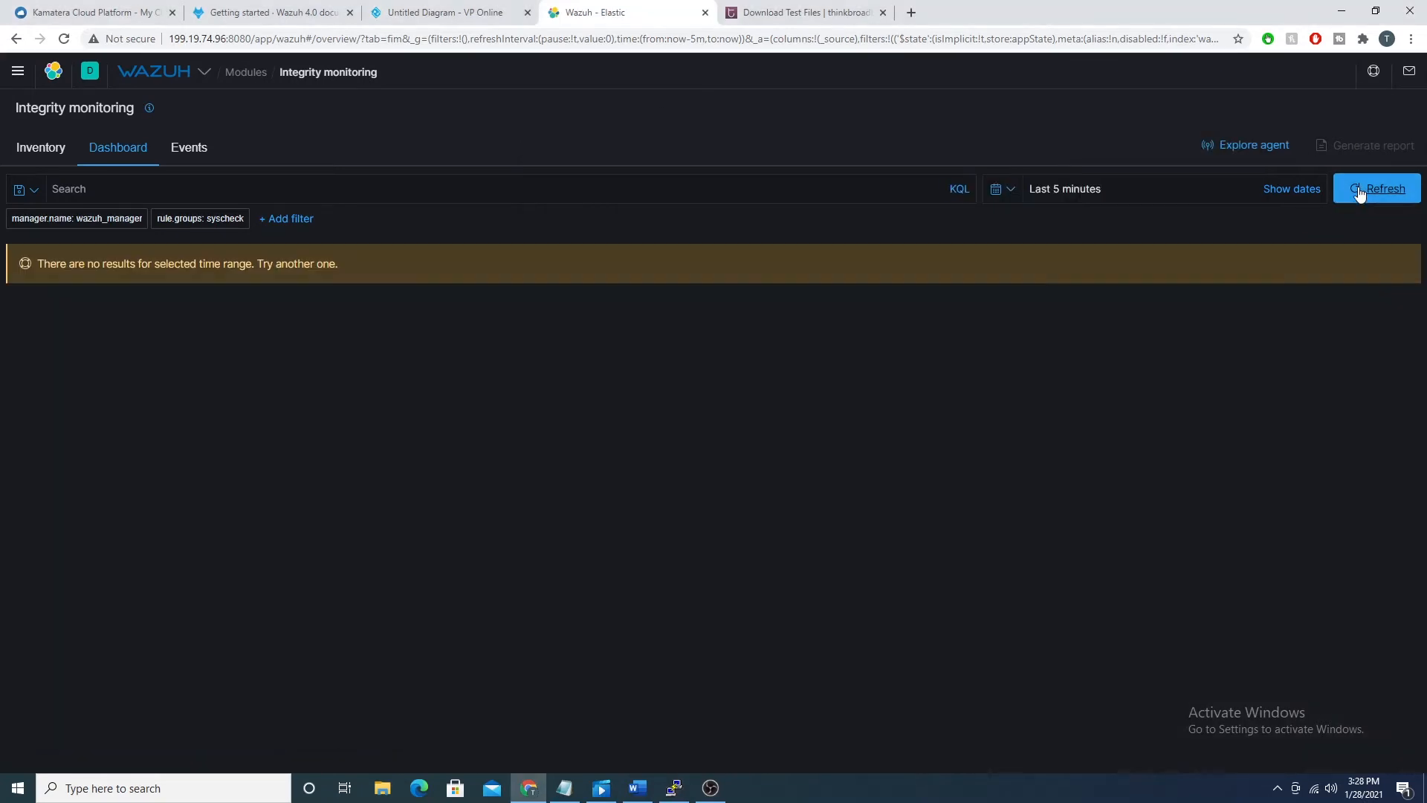
left_click(1359, 193)
left_click(1359, 194)
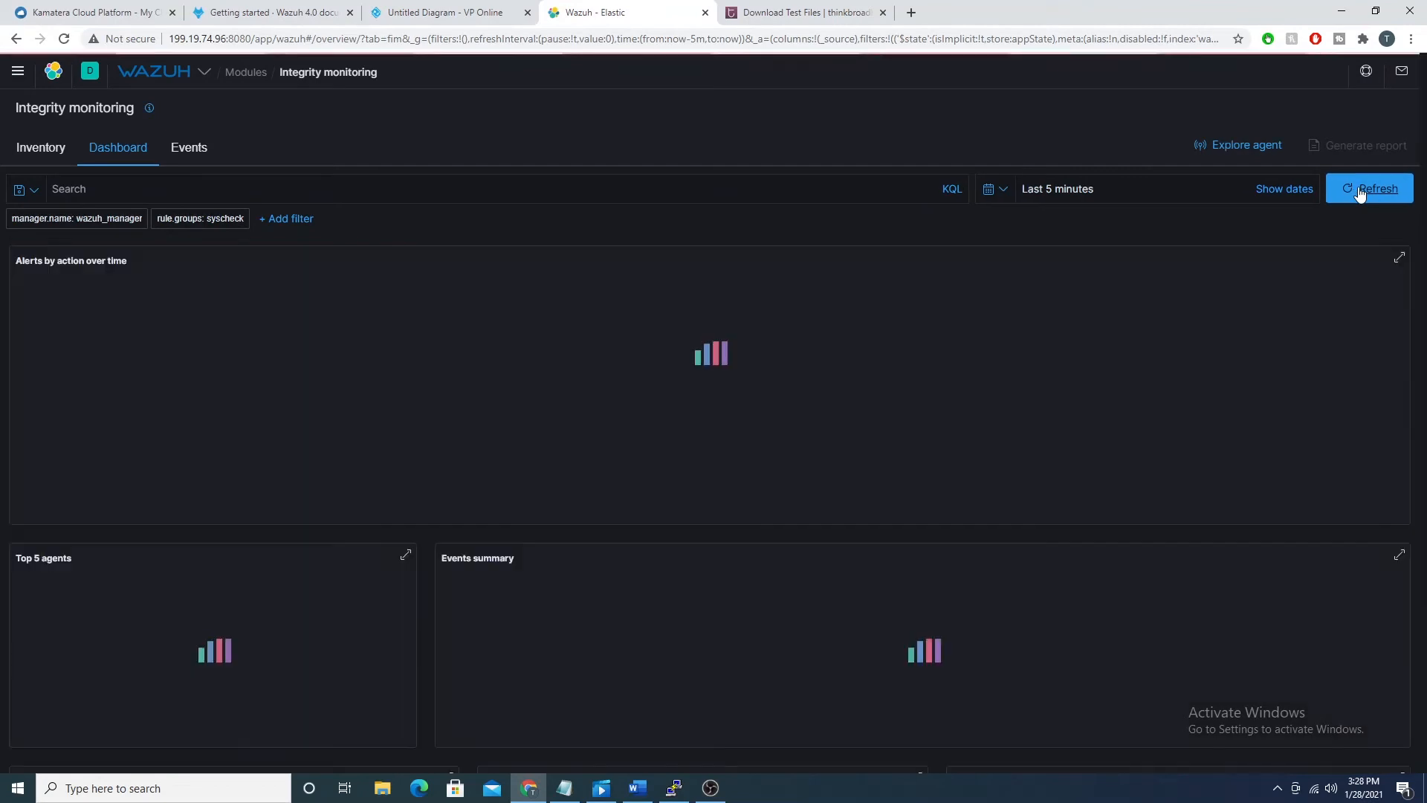
left_click(1360, 193)
left_click(1360, 194)
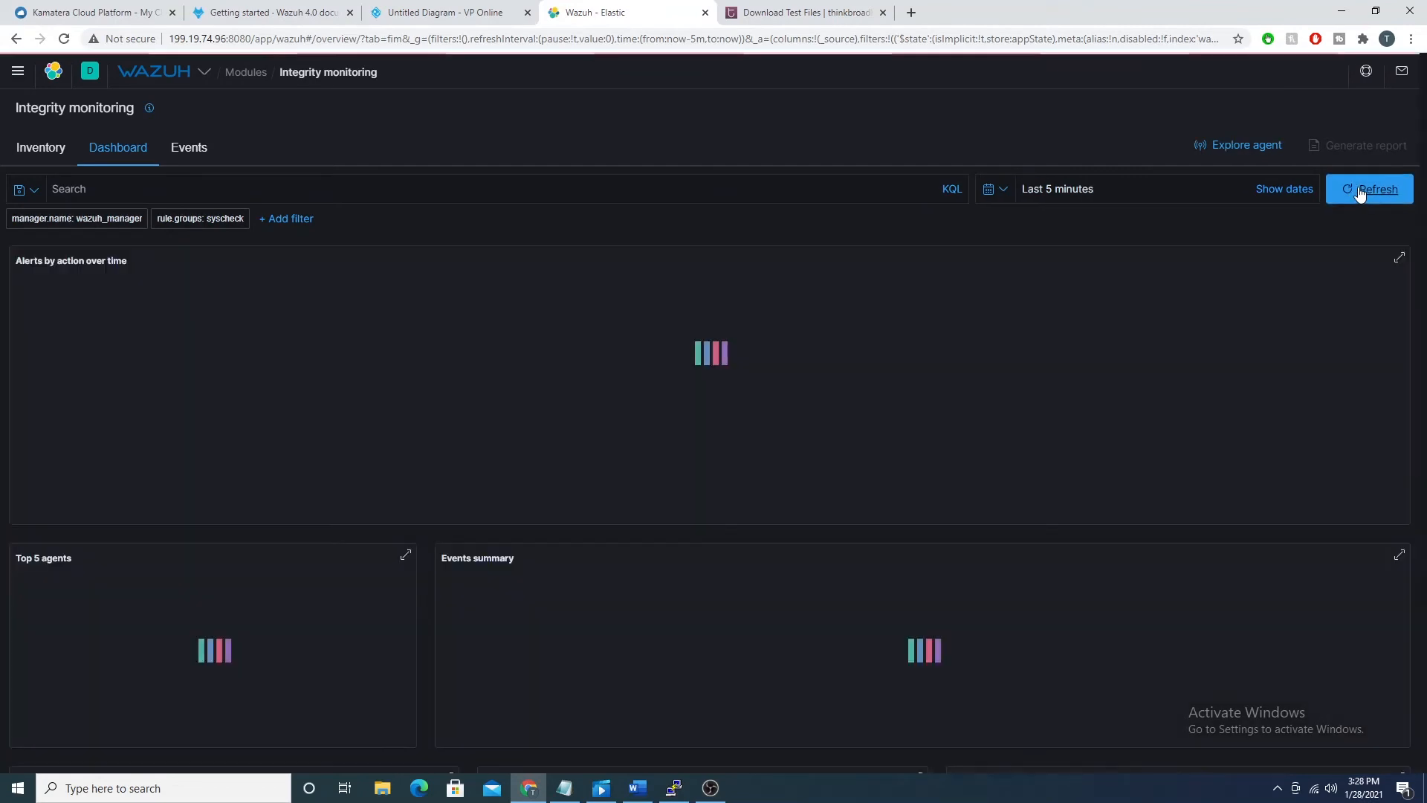
left_click(1360, 193)
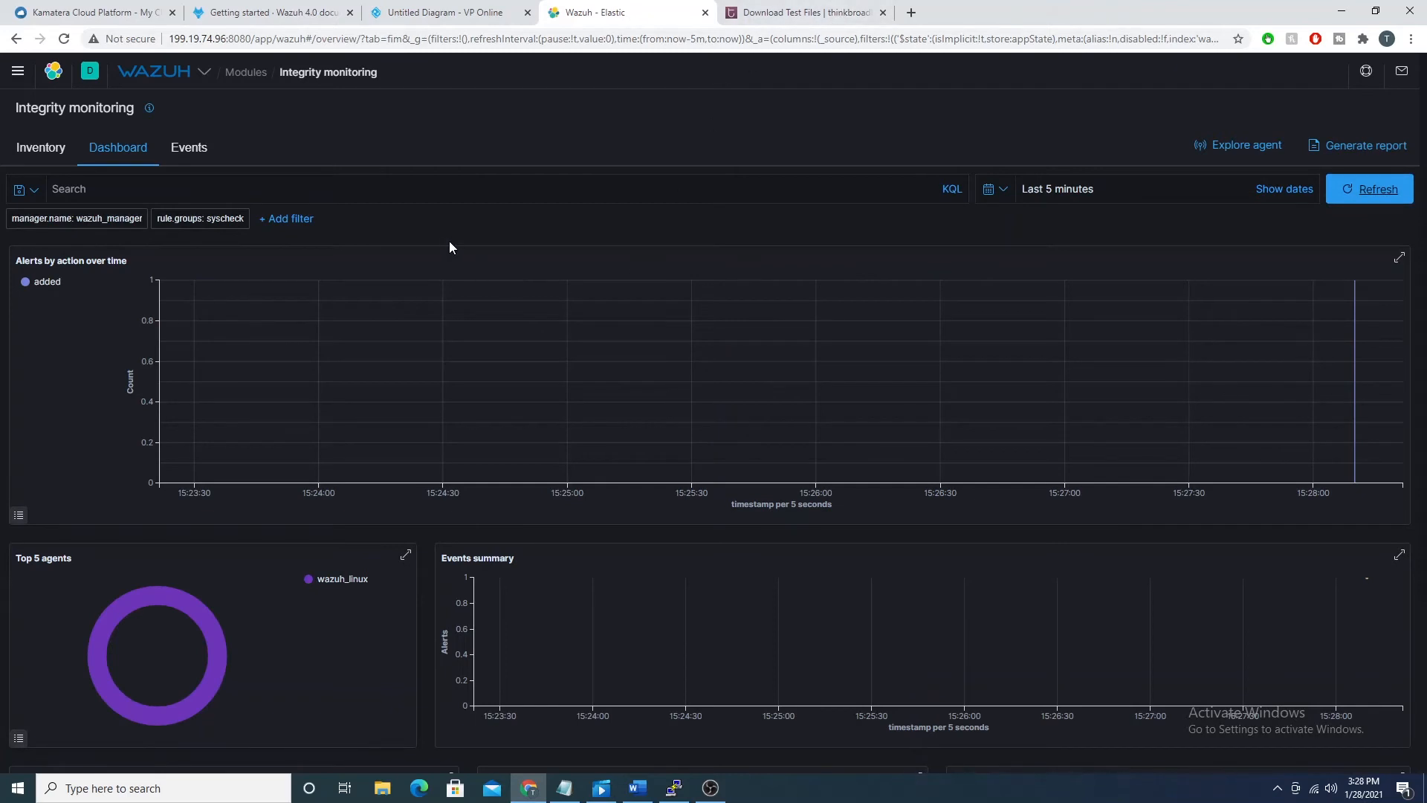
scroll(501, 239, "down", 2)
scroll(501, 235, "up", 3)
left_click(674, 788)
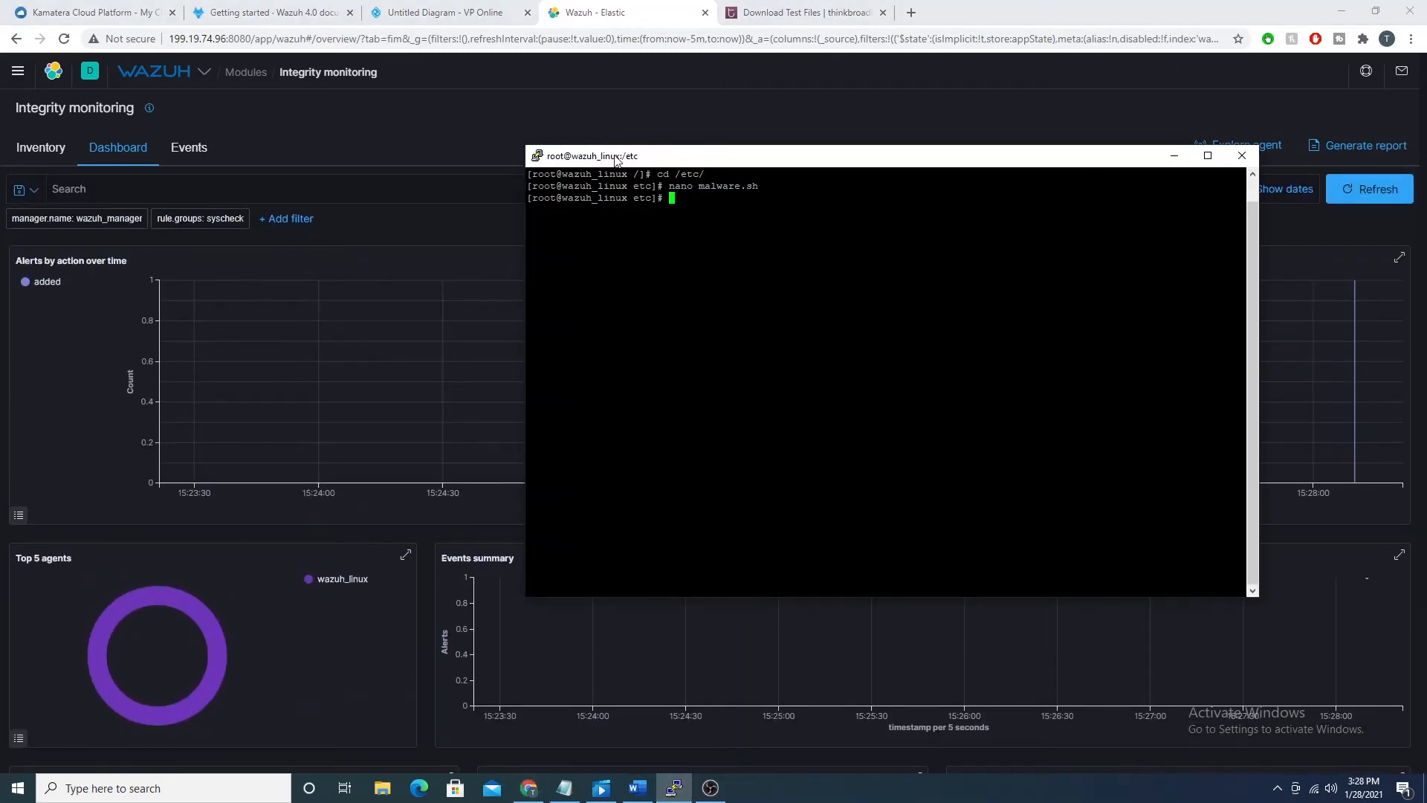
left_click_drag(614, 154, 416, 229)
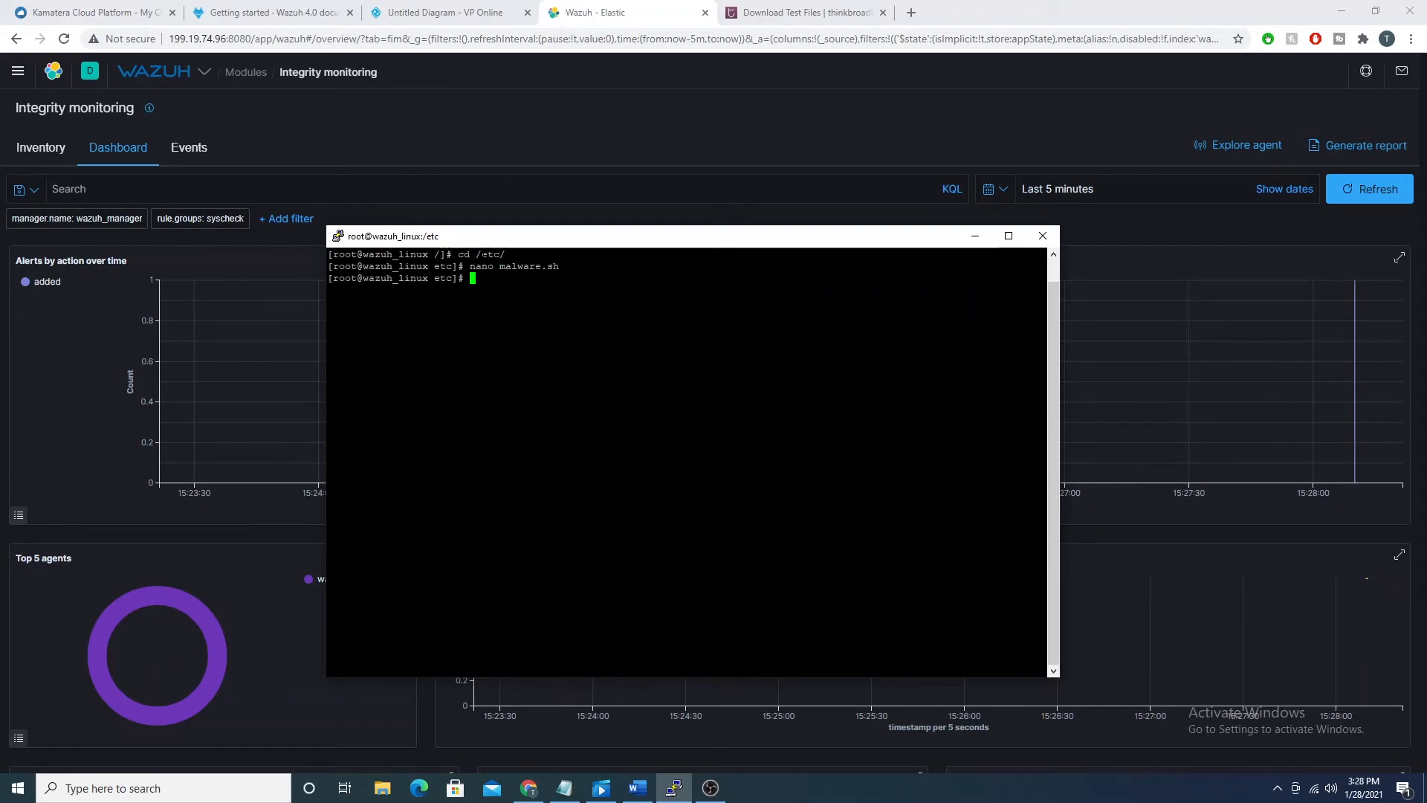
left_click_drag(485, 237, 363, 217)
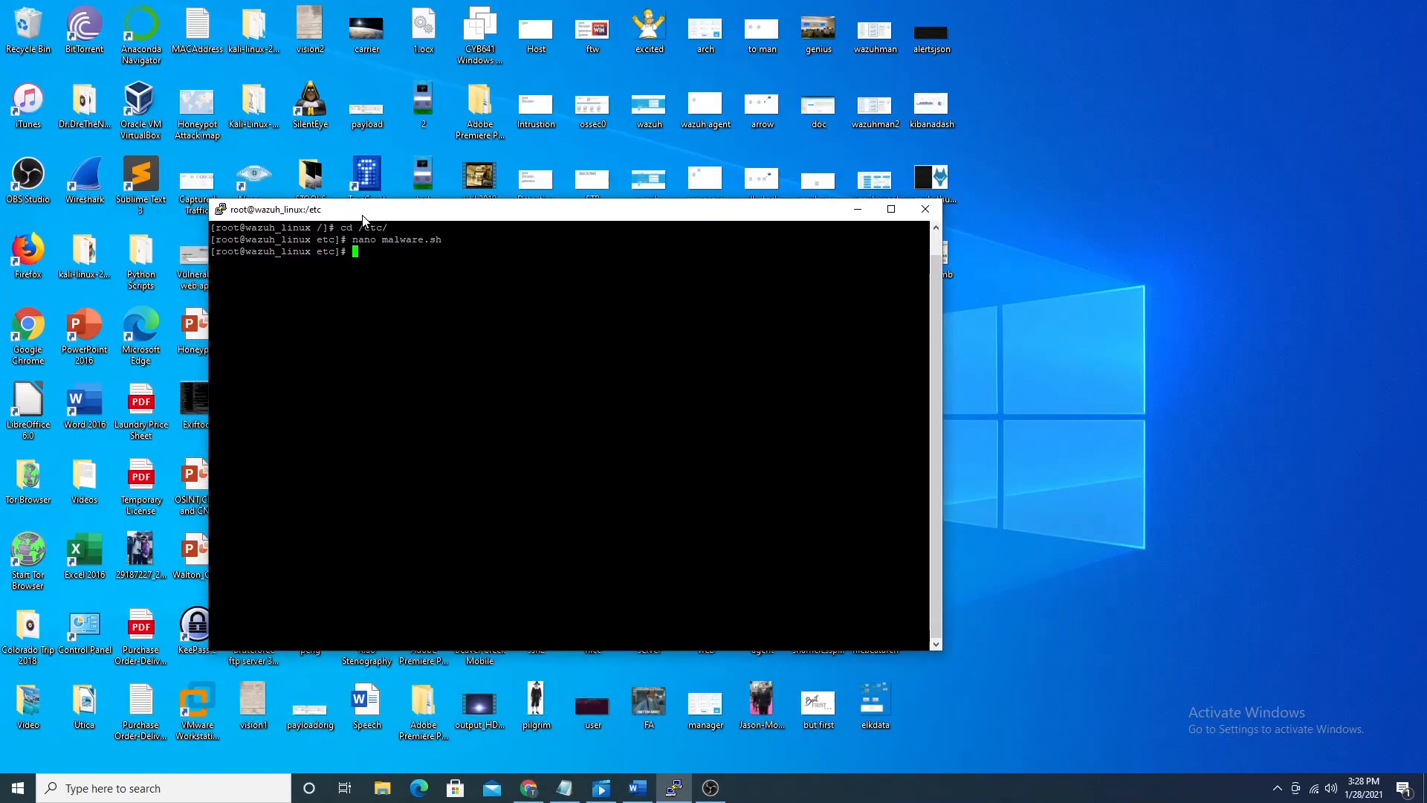
left_click(529, 787)
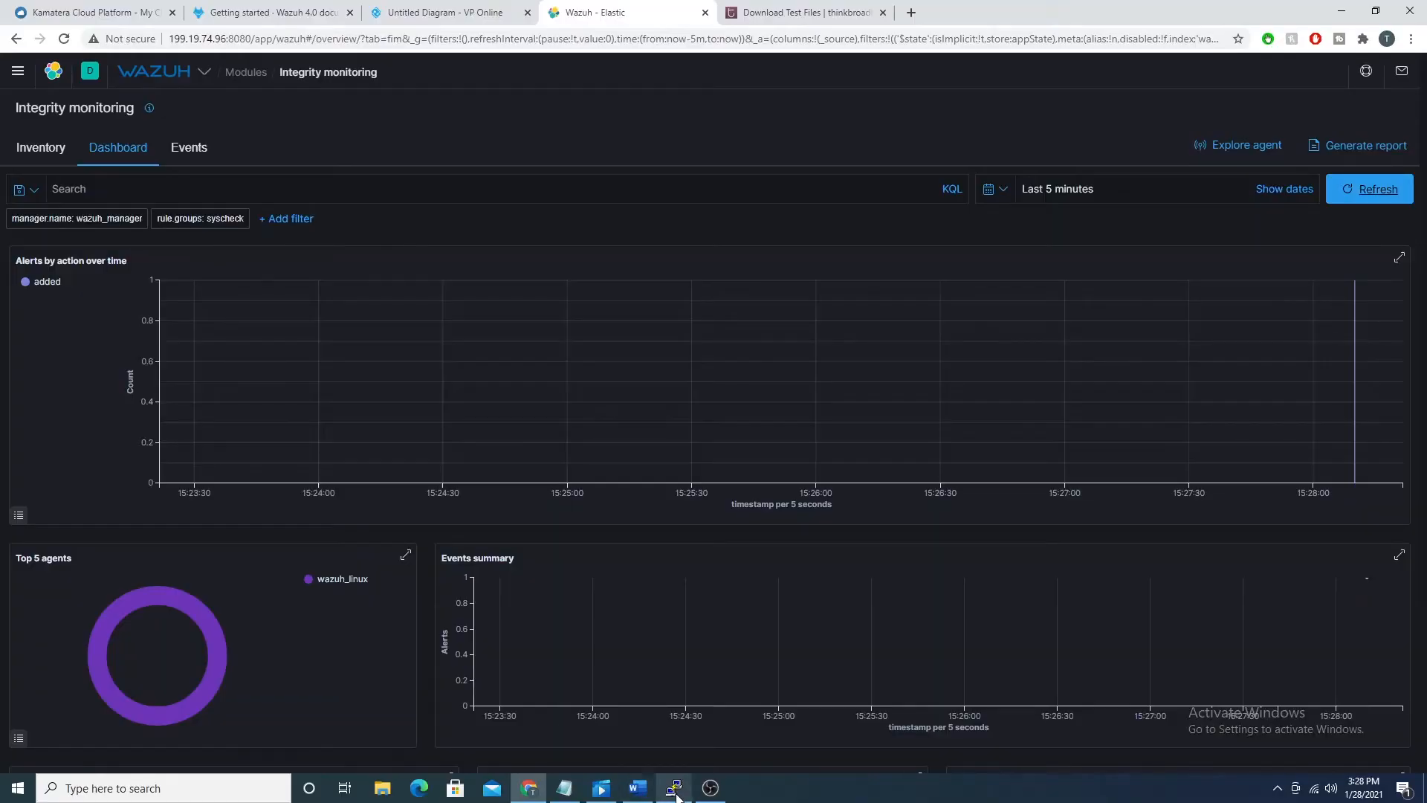
left_click(675, 789)
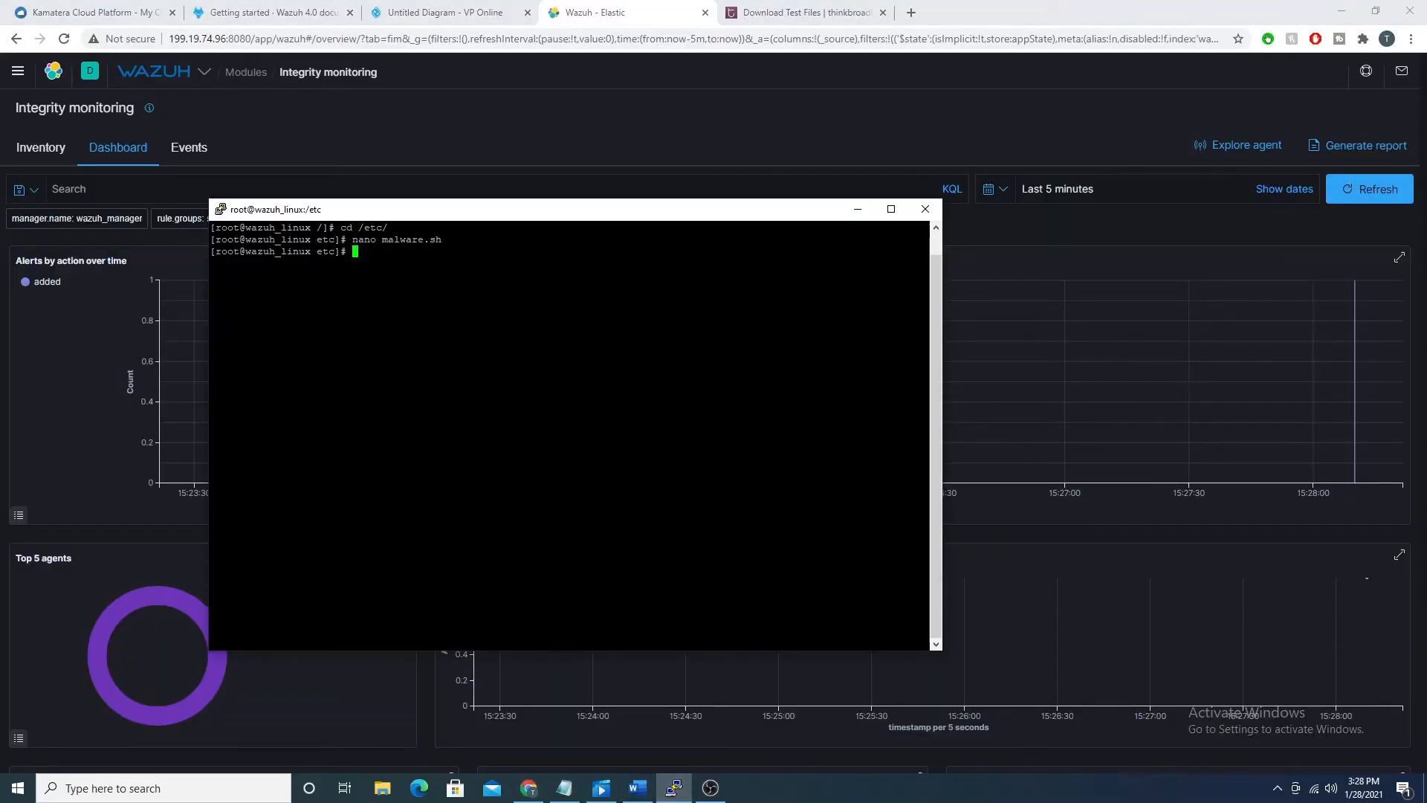
left_click(297, 130)
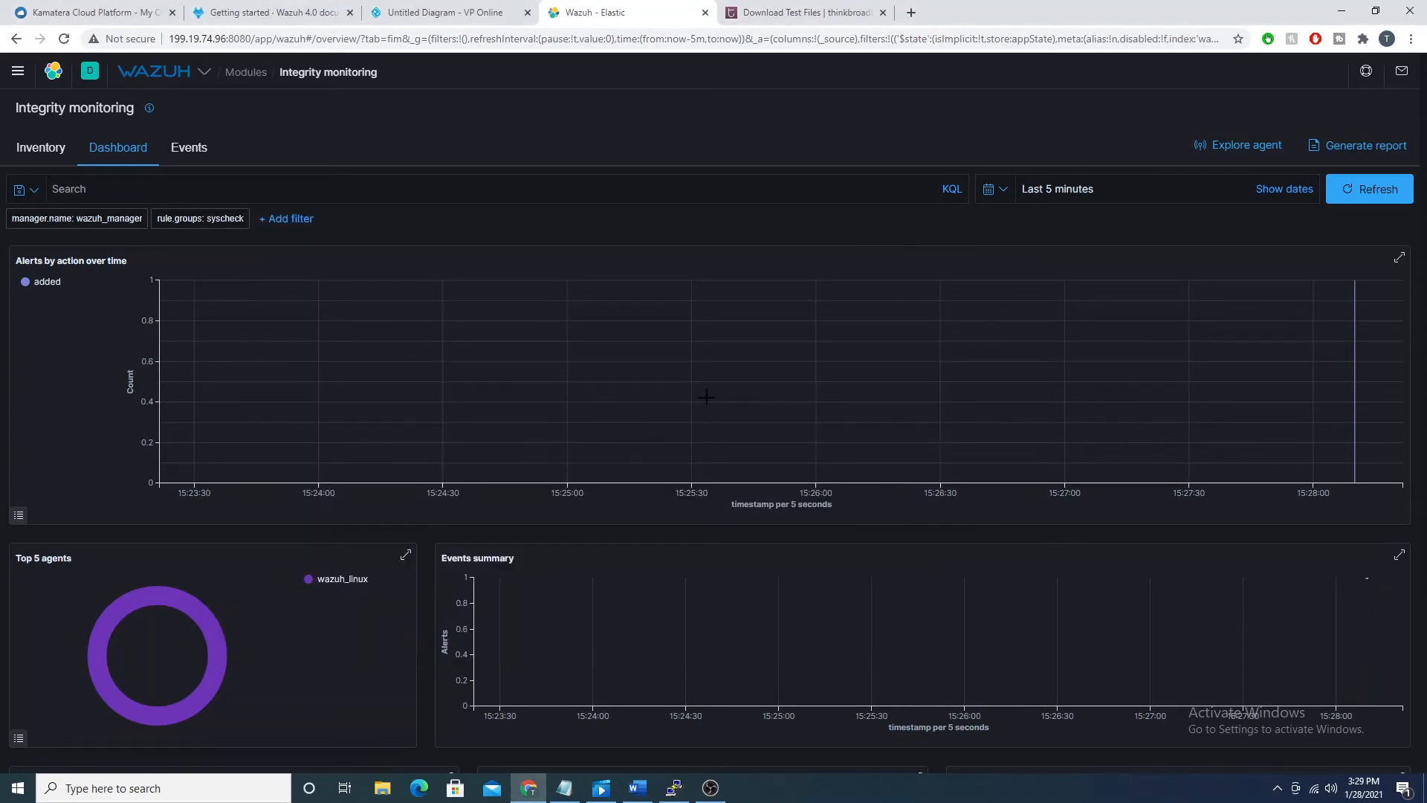
Step: Look through the lower Integrity monitoring charts, enlarging the Rule distribution chart and restoring its size
scroll(1038, 354, "down", 3)
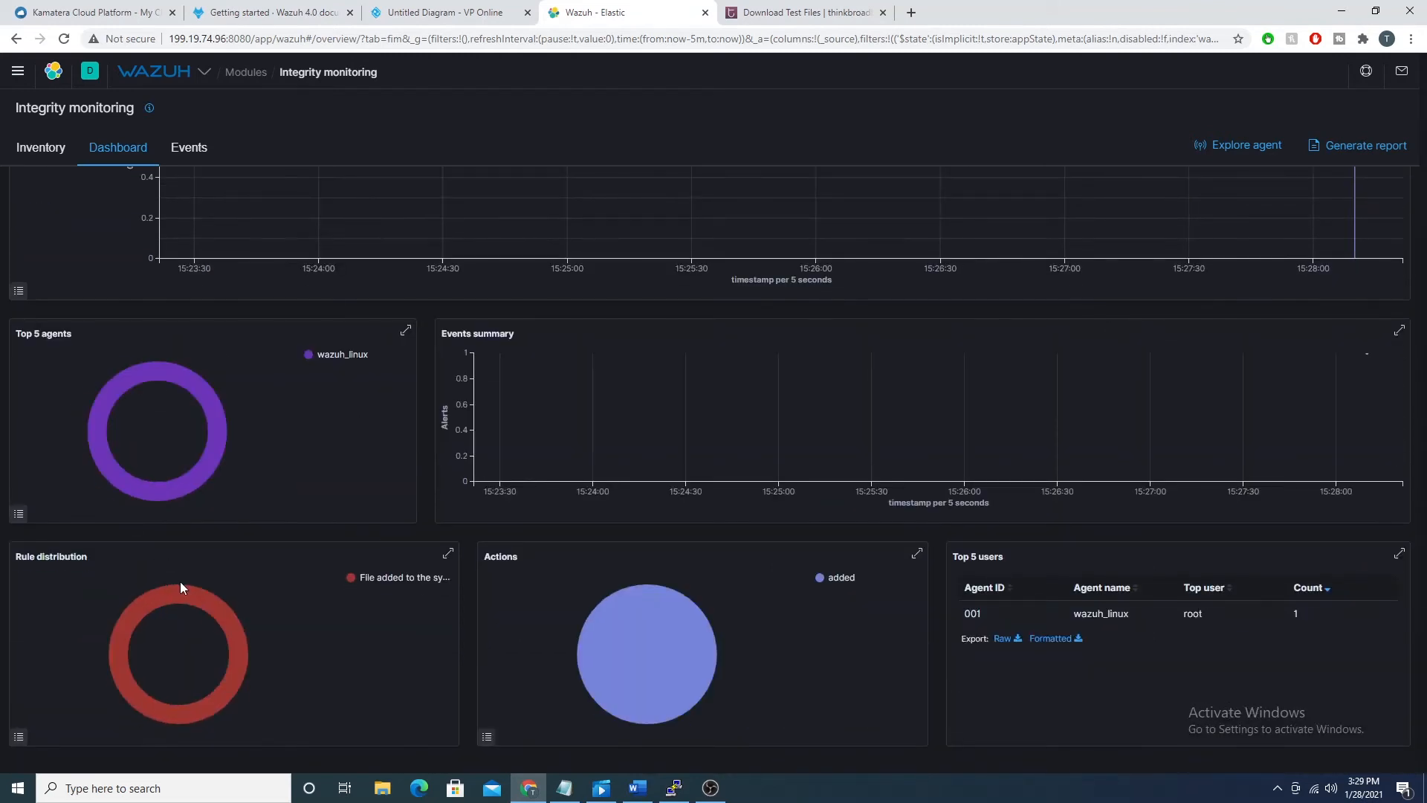
left_click(449, 553)
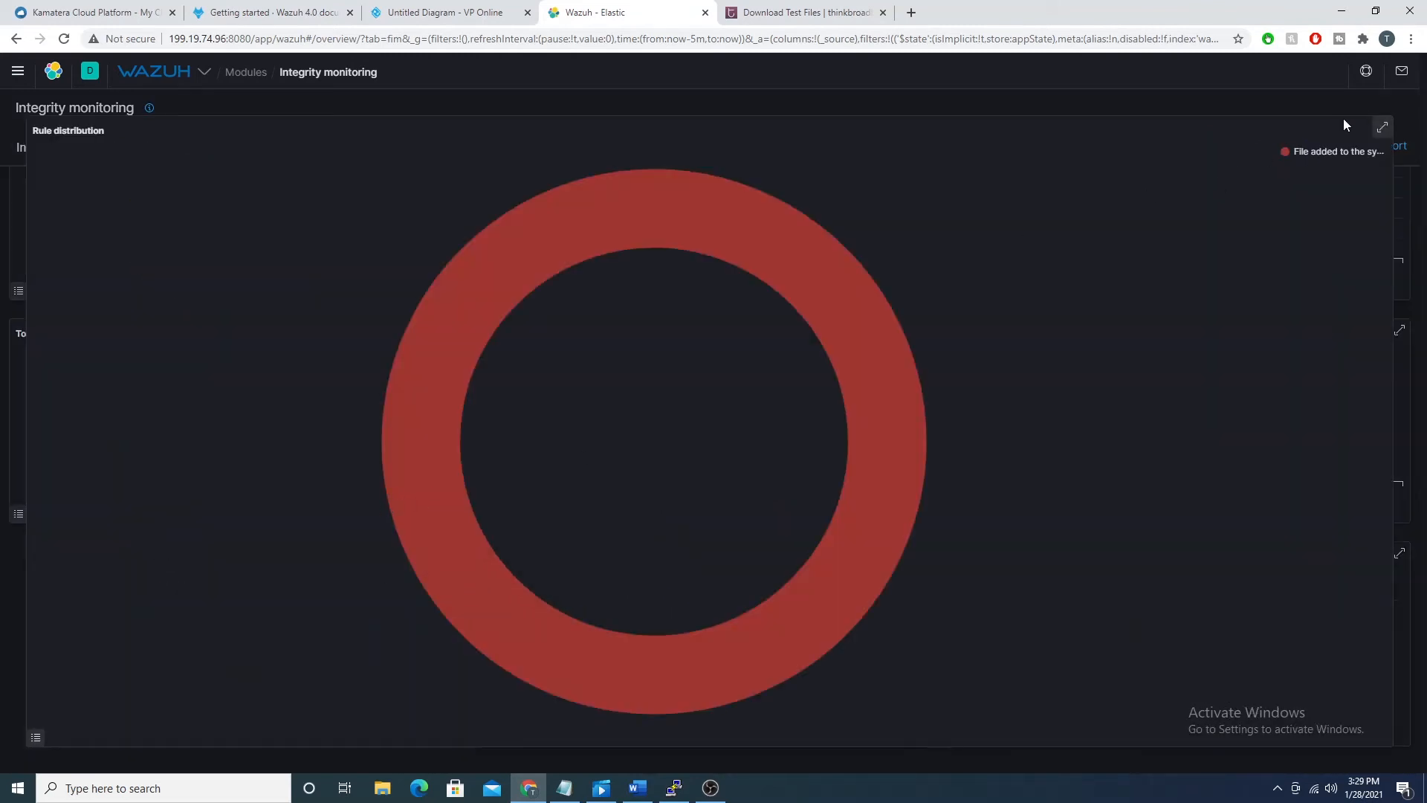
left_click(1380, 129)
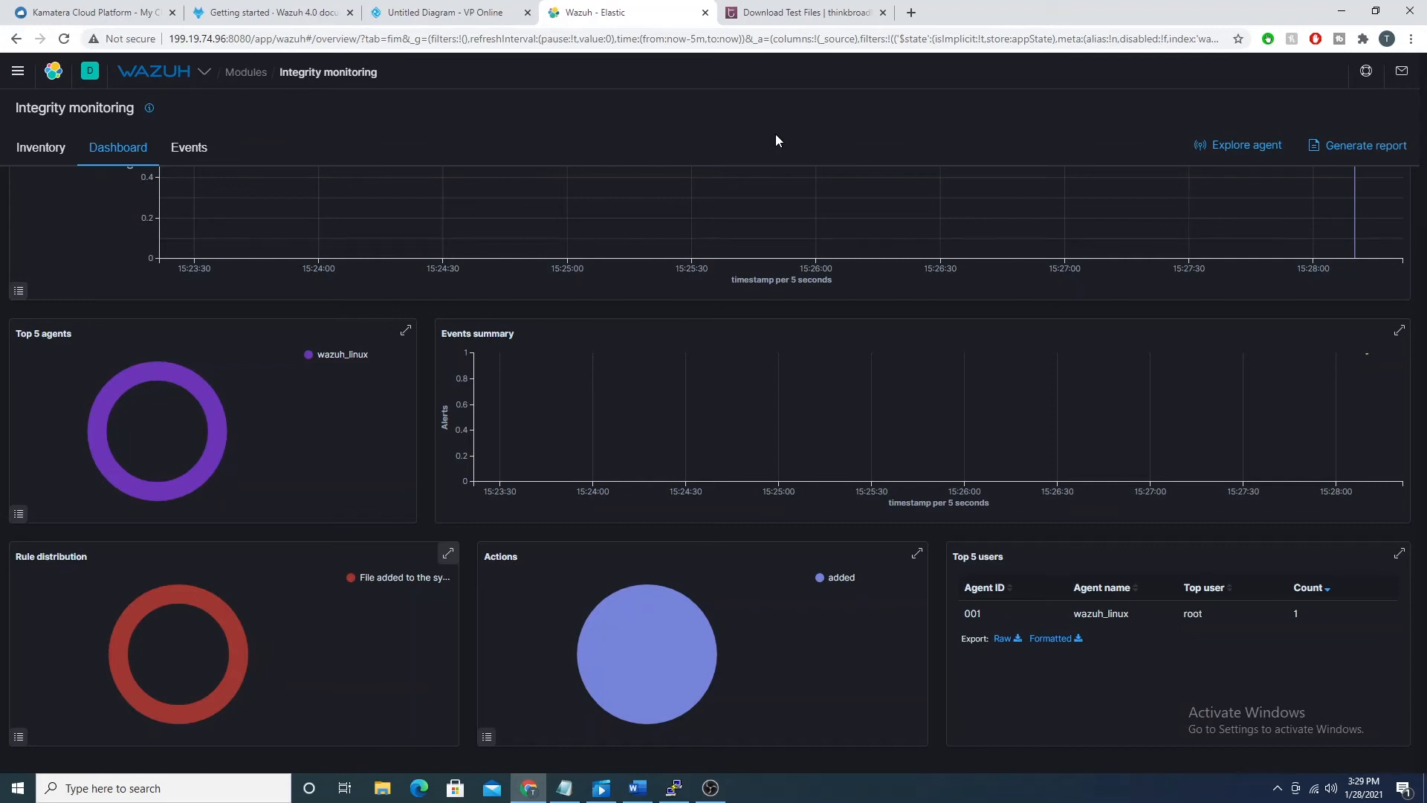
scroll(776, 441, "up", 3)
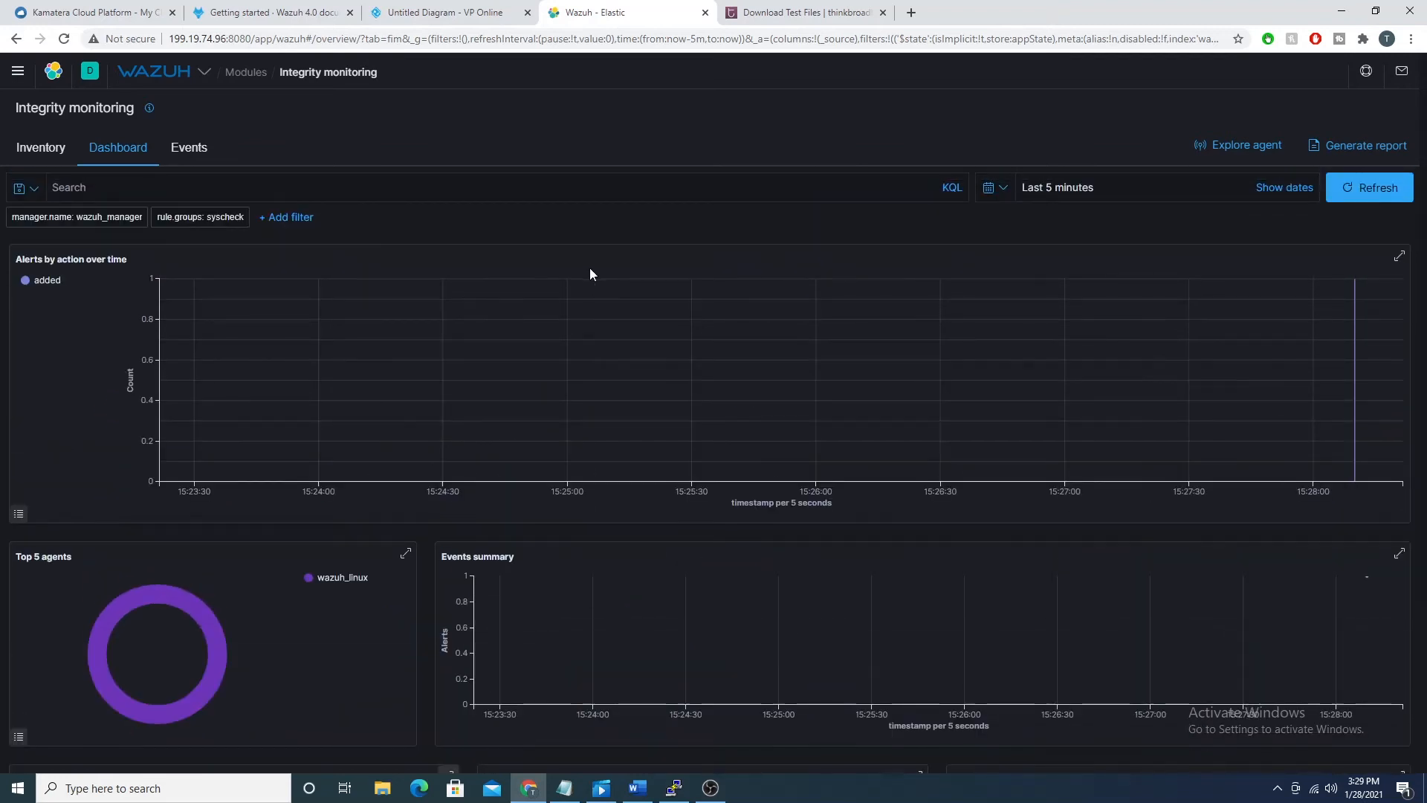
Step: Show the Integrity monitoring events and examine the rule description and syscheck event of the /etc/malware.sh entry
left_click(186, 146)
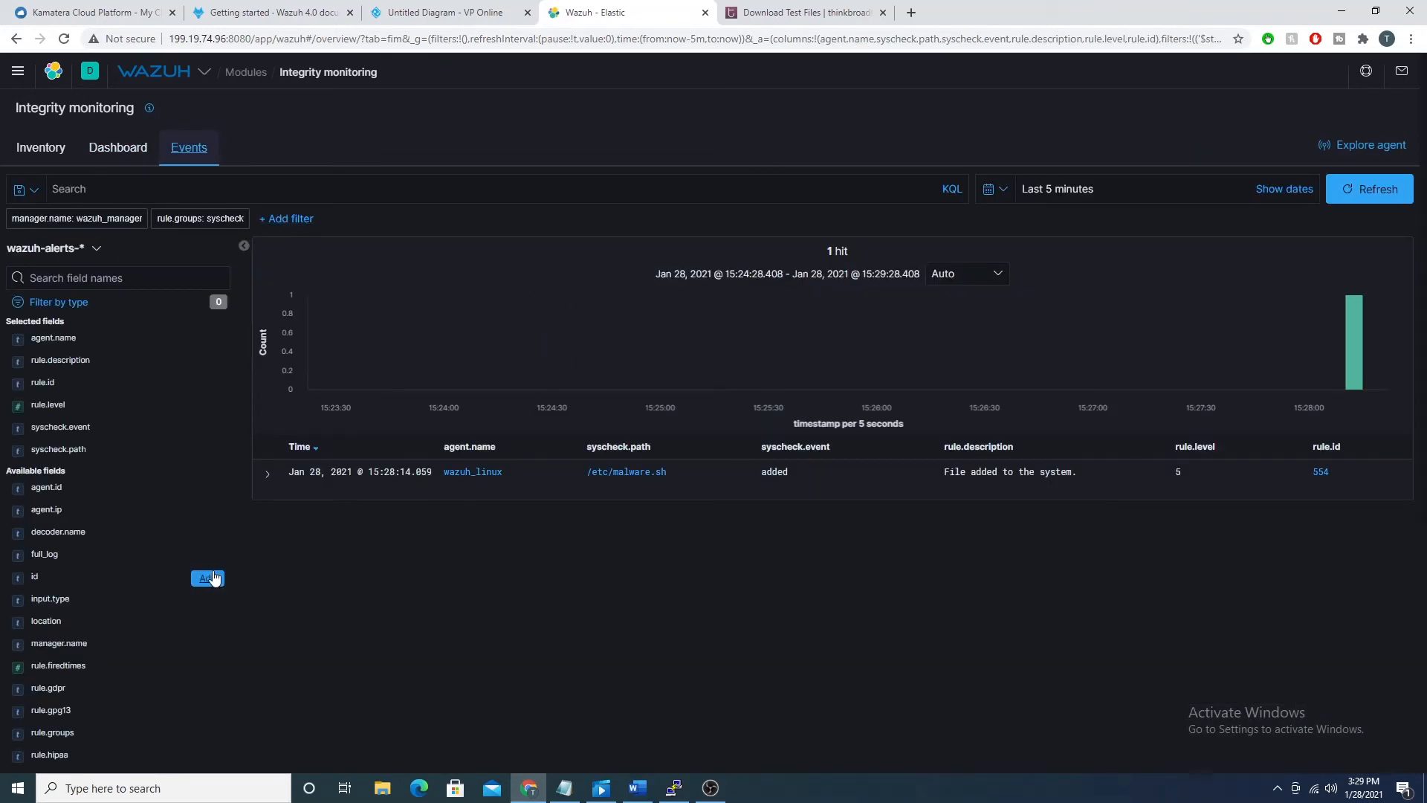
double_click(954, 471)
left_click_drag(1008, 473, 1083, 481)
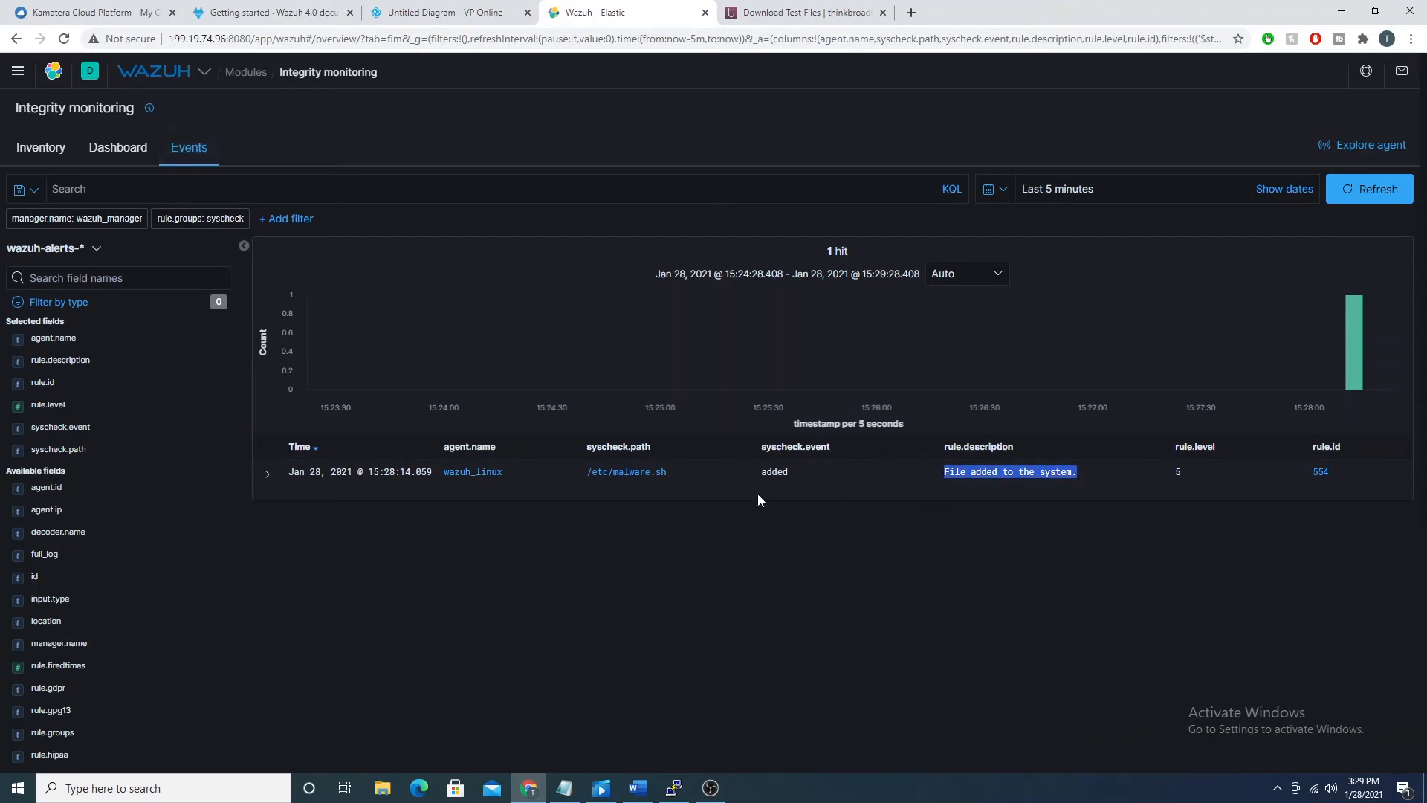
double_click(773, 472)
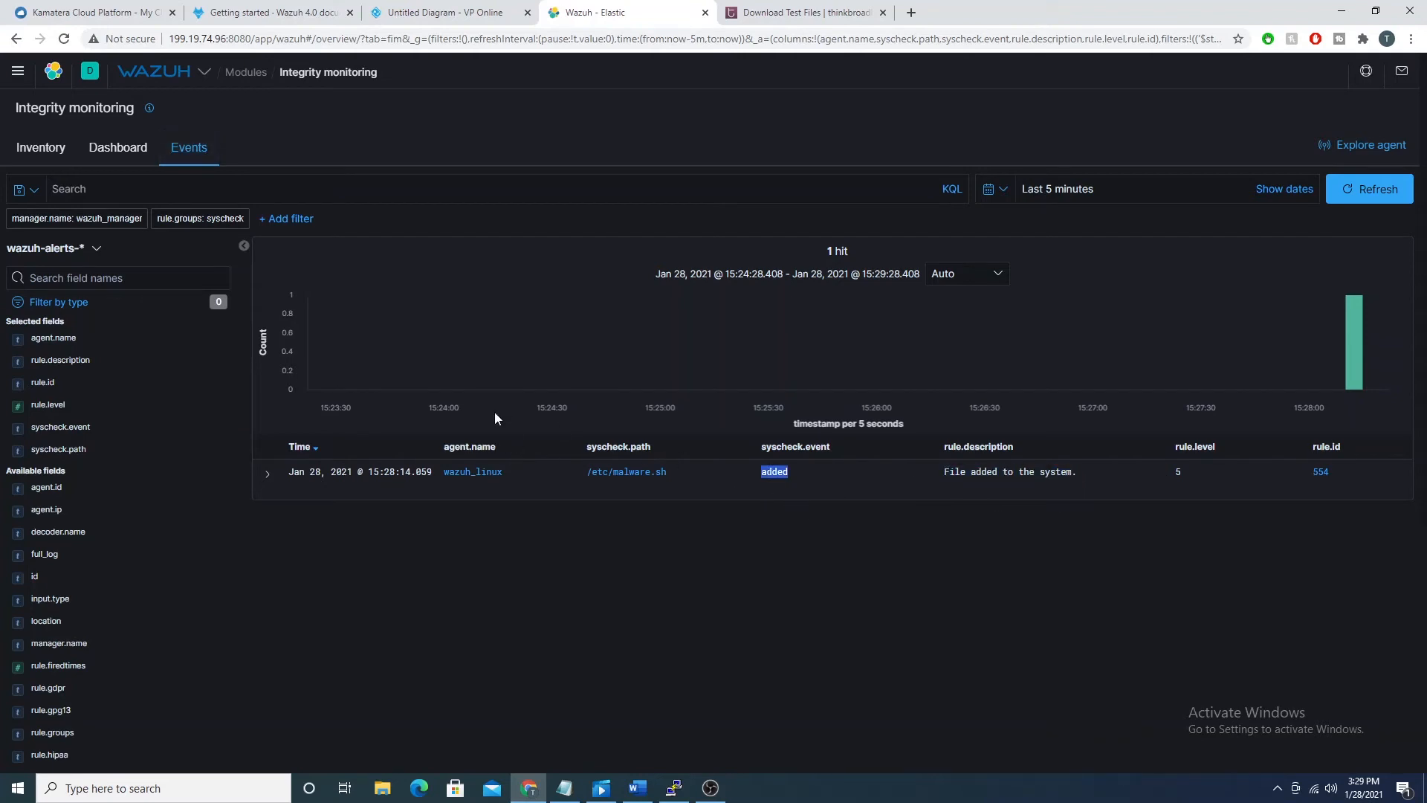
Step: Expand the /etc/malware.sh event and read through its details, including syscheck.event and syscheck.gname_after
left_click(266, 473)
scroll(595, 269, "down", 3)
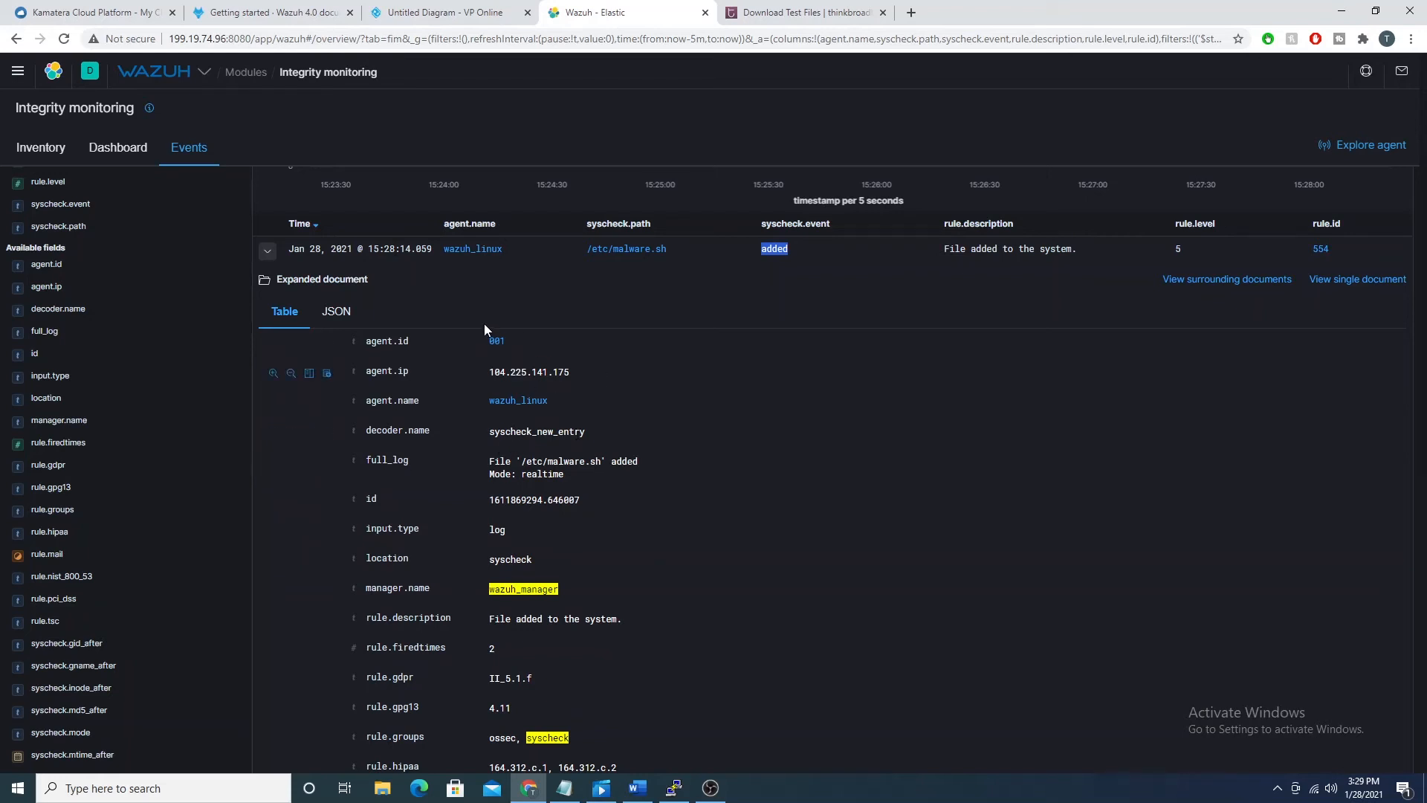
scroll(514, 373, "down", 2)
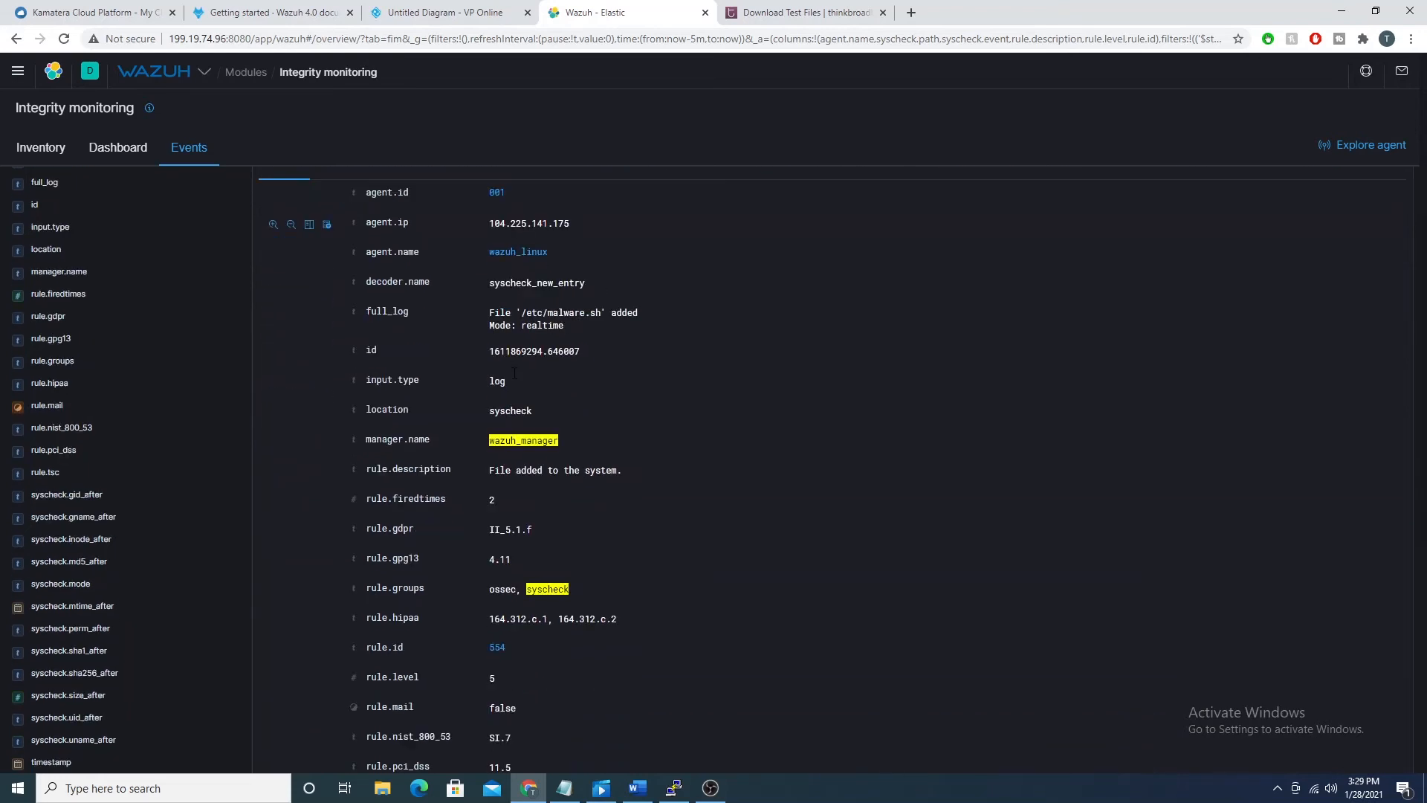
scroll(514, 375, "down", 5)
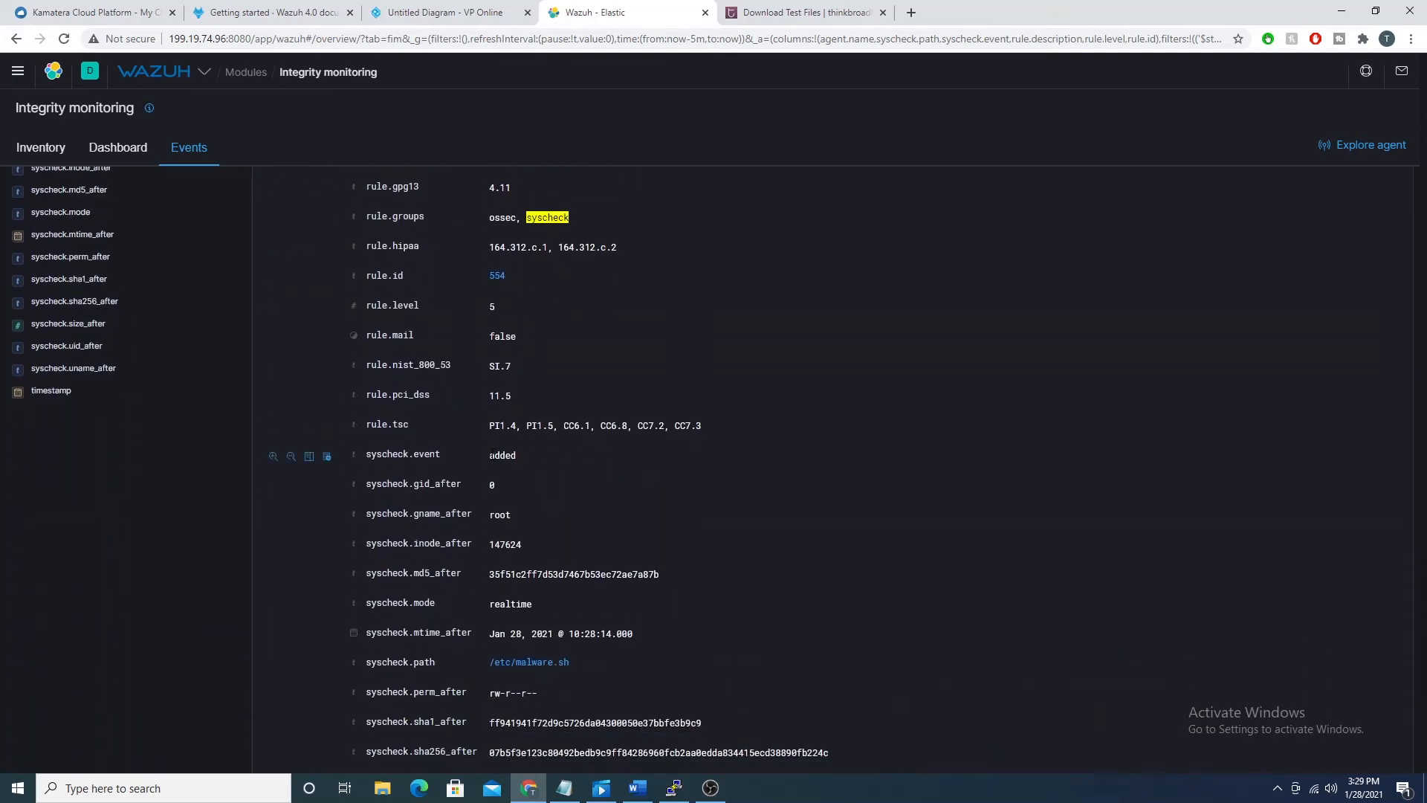
double_click(492, 454)
scroll(582, 467, "down", 1)
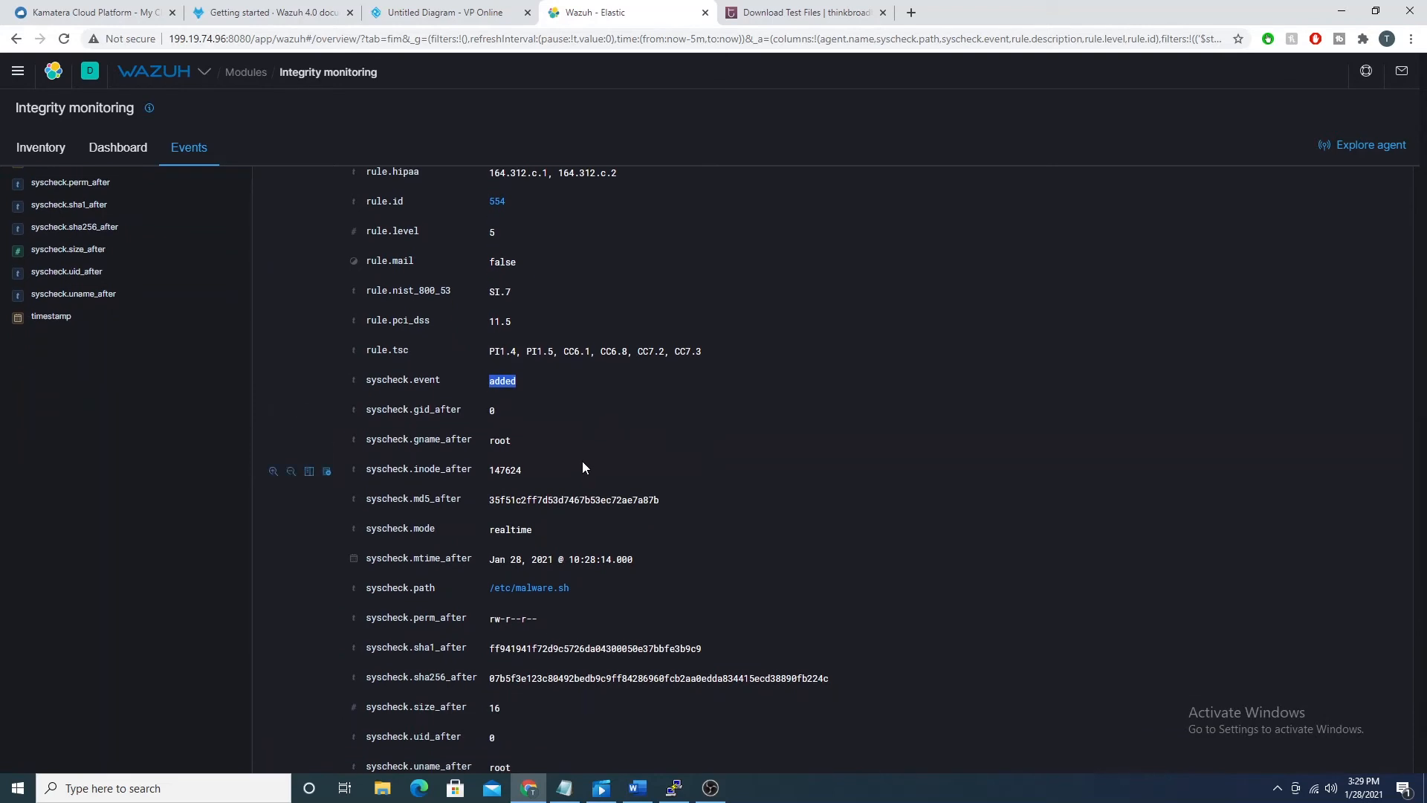
scroll(582, 455, "down", 1)
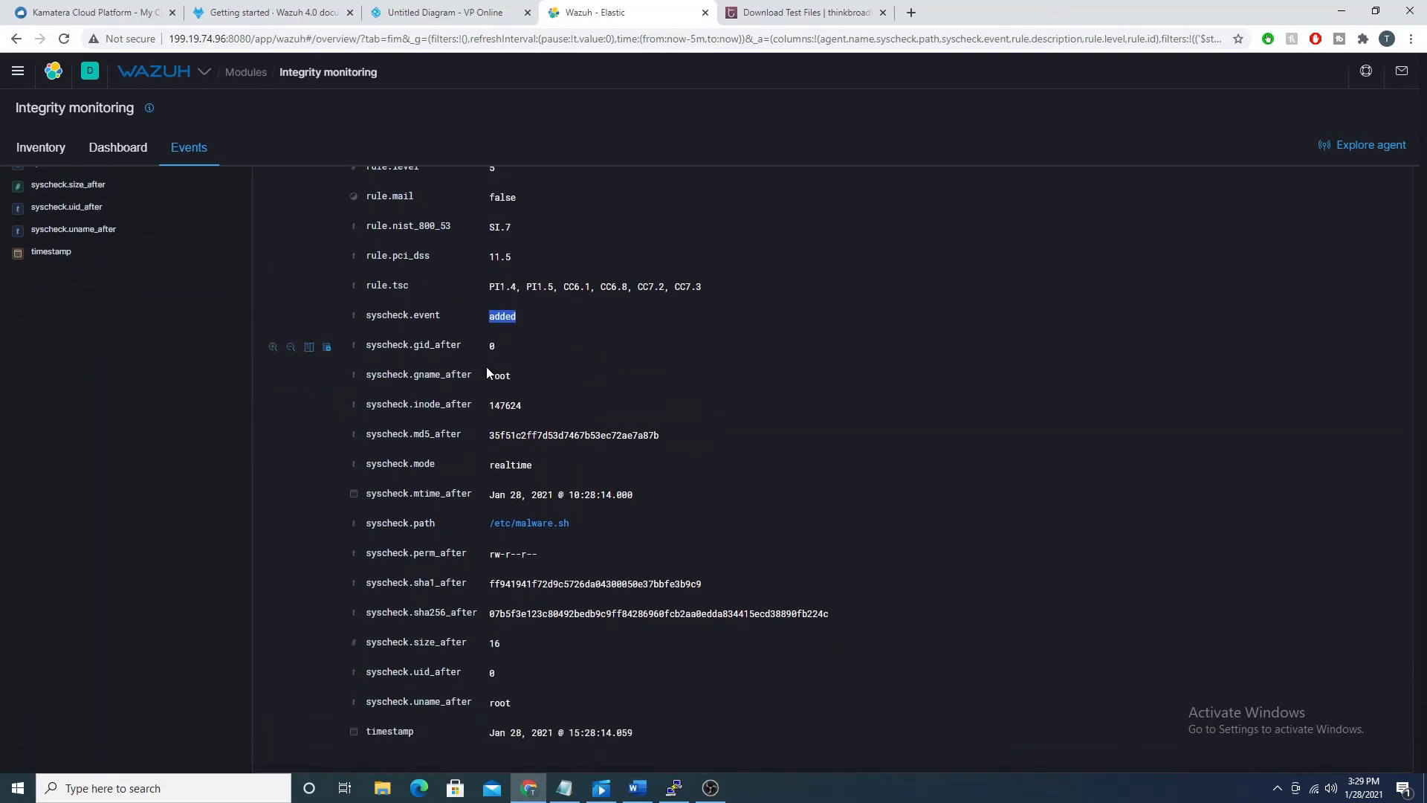
mouse_move(494, 376)
left_mouse_down()
mouse_move(525, 387)
mouse_move(488, 377)
mouse_move(509, 376)
left_mouse_up()
Step: Switch to the wazuh_linux terminal and list the file's ownership and permissions with "ls -llh malware.sh"
left_click(674, 788)
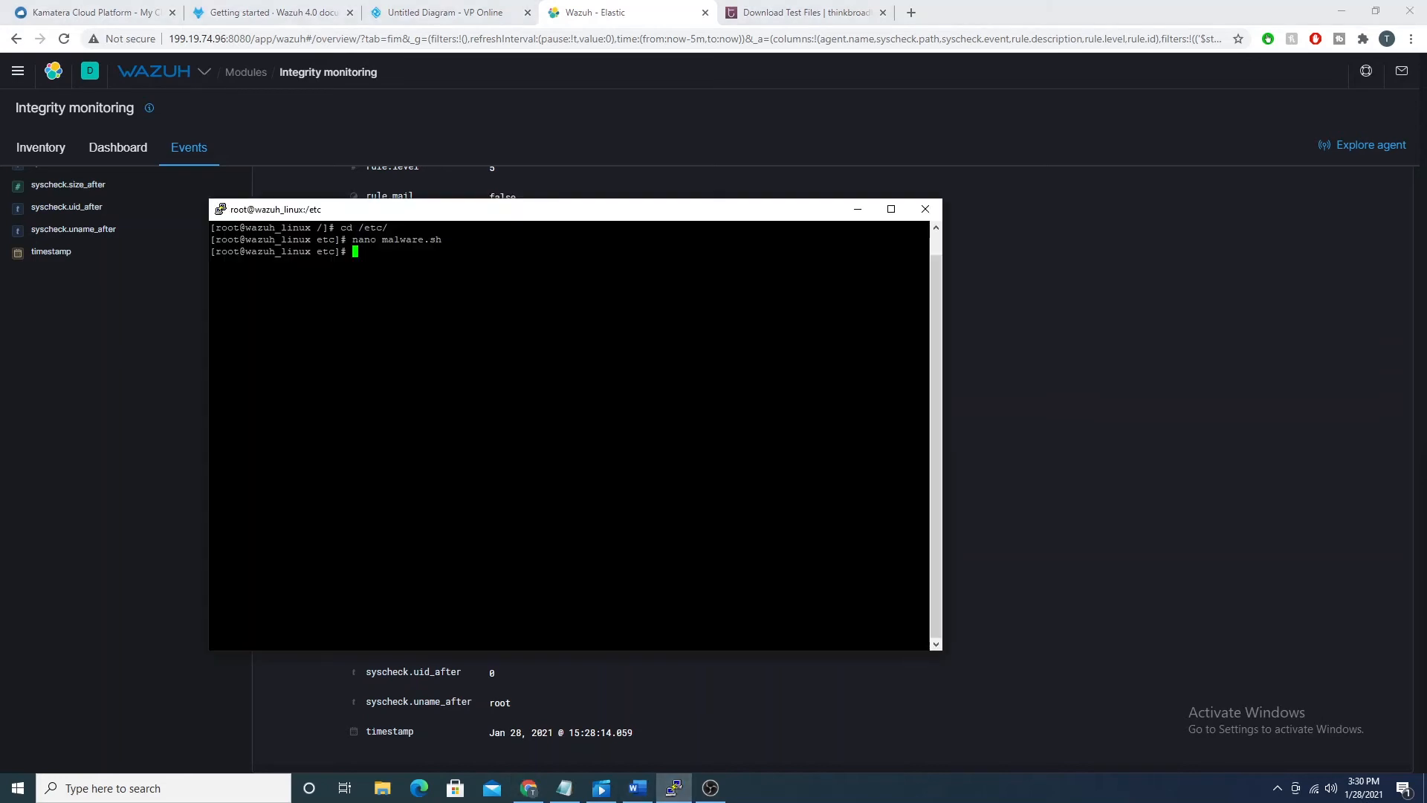
type("ls -llh malw")
key("Tab")
key("Return")
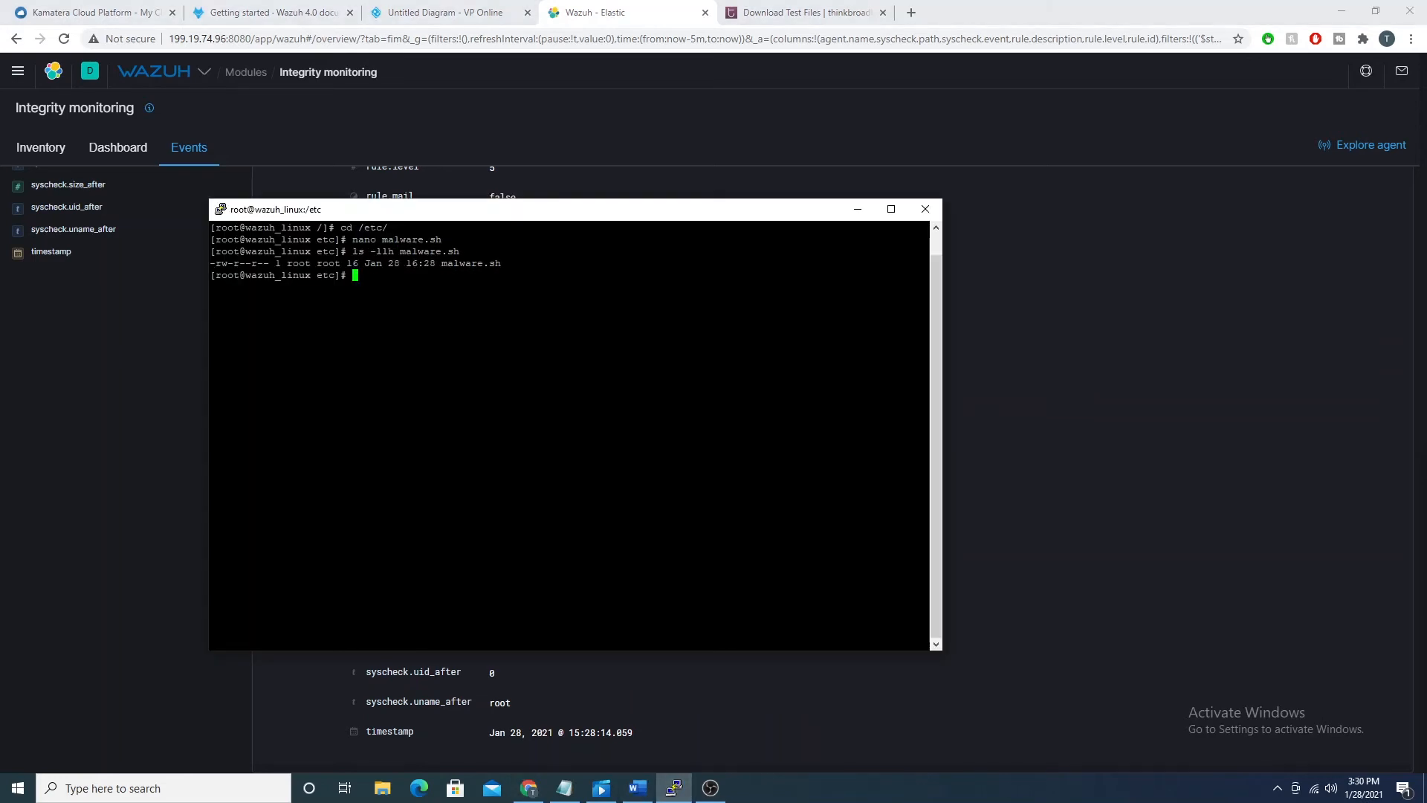
Step: Compare the terminal's file ownership with the event's syscheck group and user names, and examine the syscheck.sha1_after hash
left_click_drag(291, 216, 711, 269)
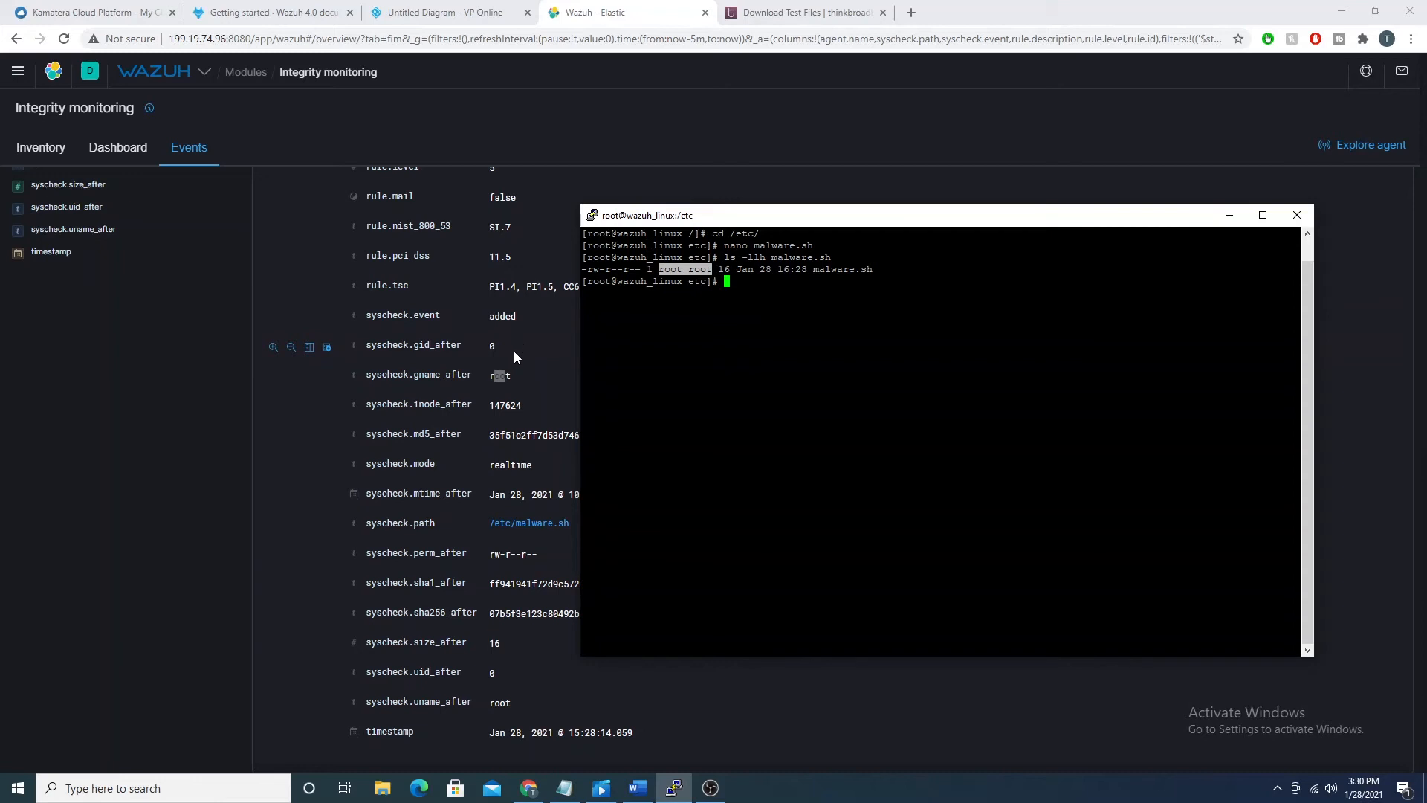
left_click(515, 376)
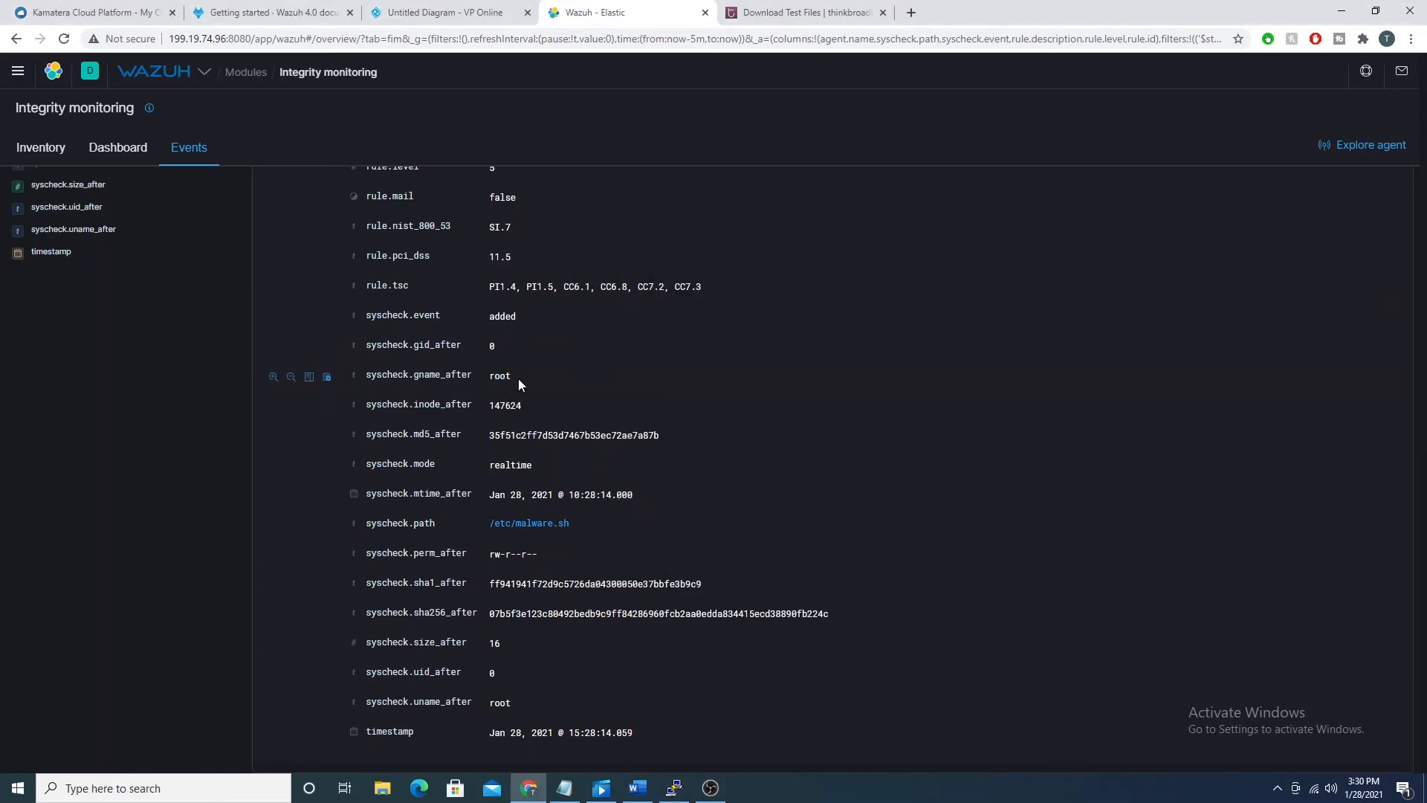
left_click_drag(414, 699, 516, 708)
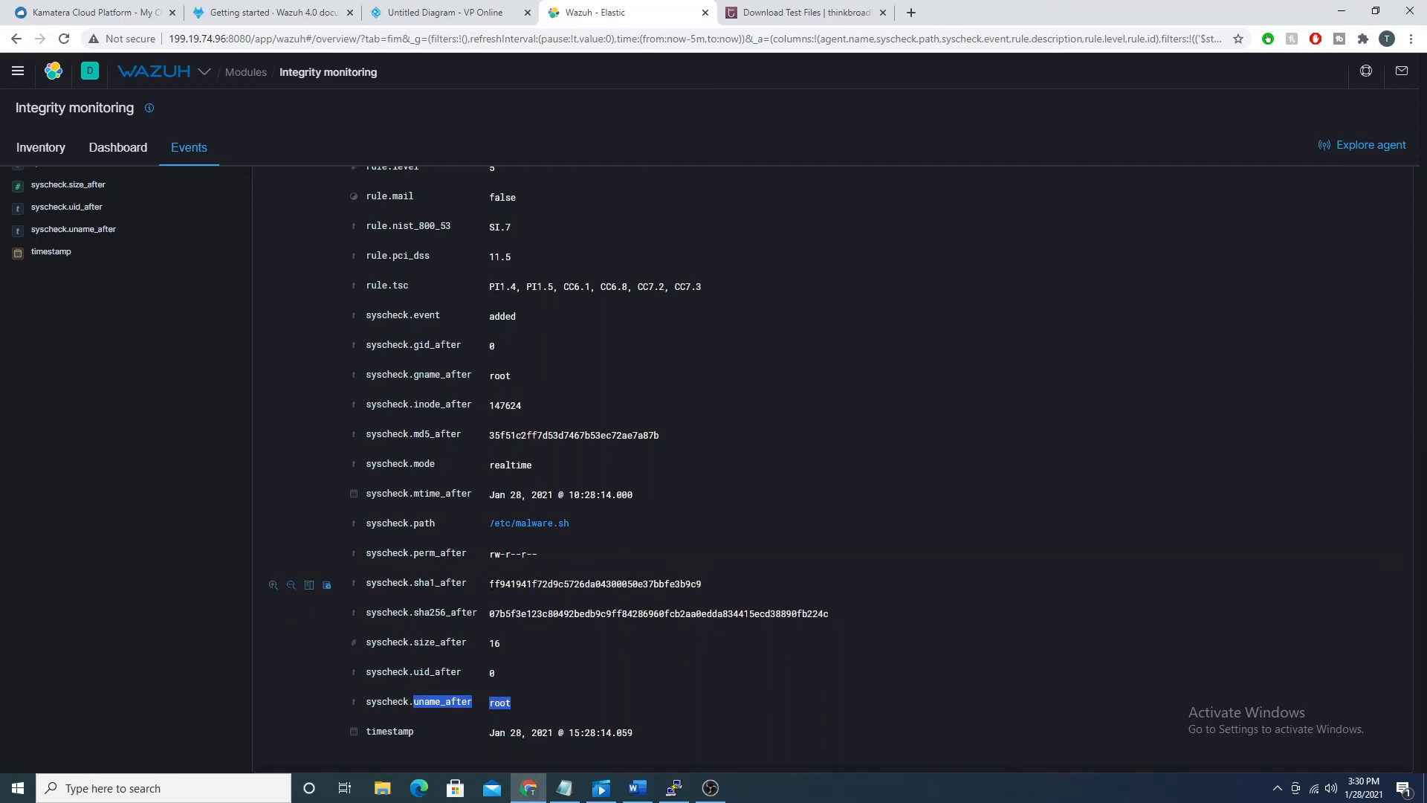
left_click_drag(494, 584, 690, 585)
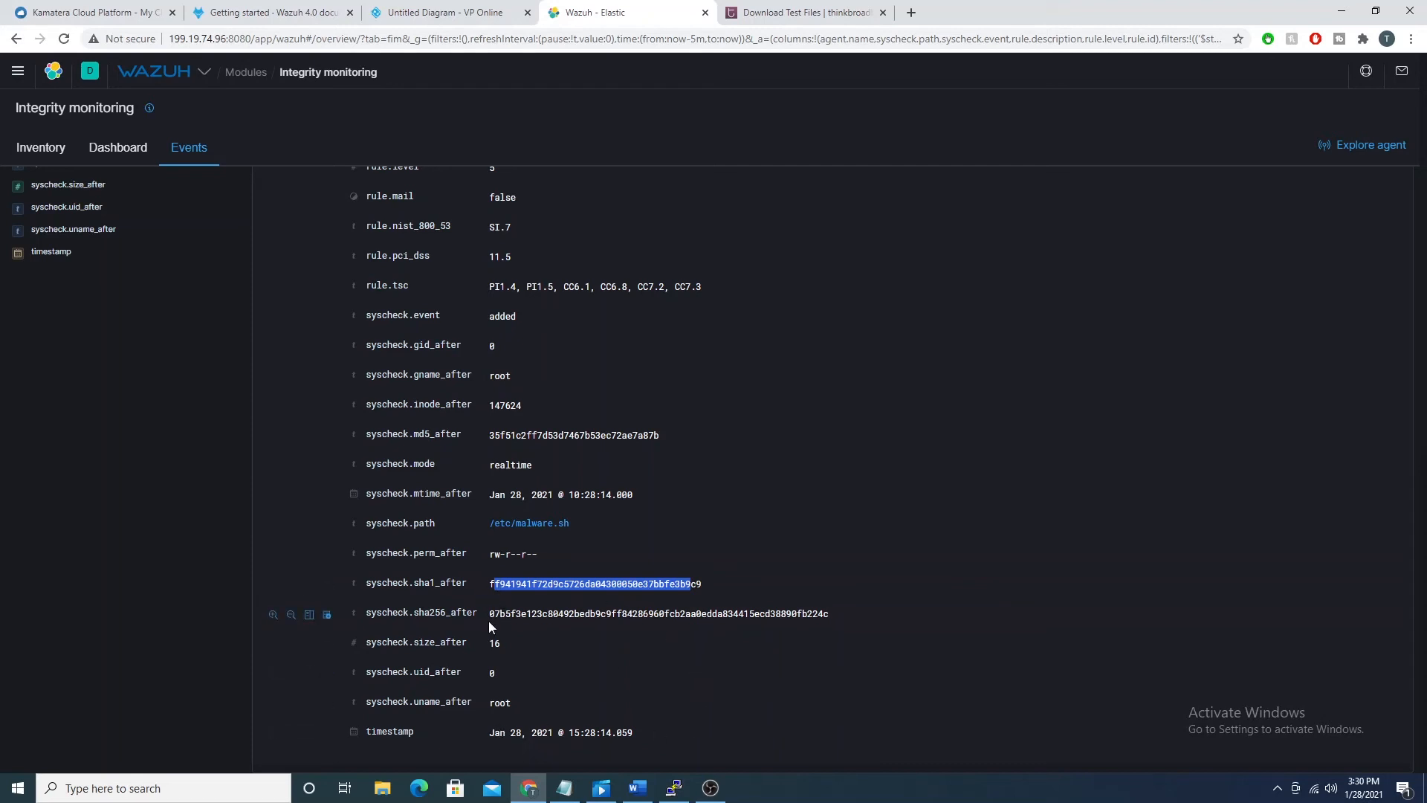
Step: Copy the event's syscheck.sha256_after hash and open the VirusTotal website in a new browser tab
left_click_drag(490, 614, 837, 616)
key("ctrl+c")
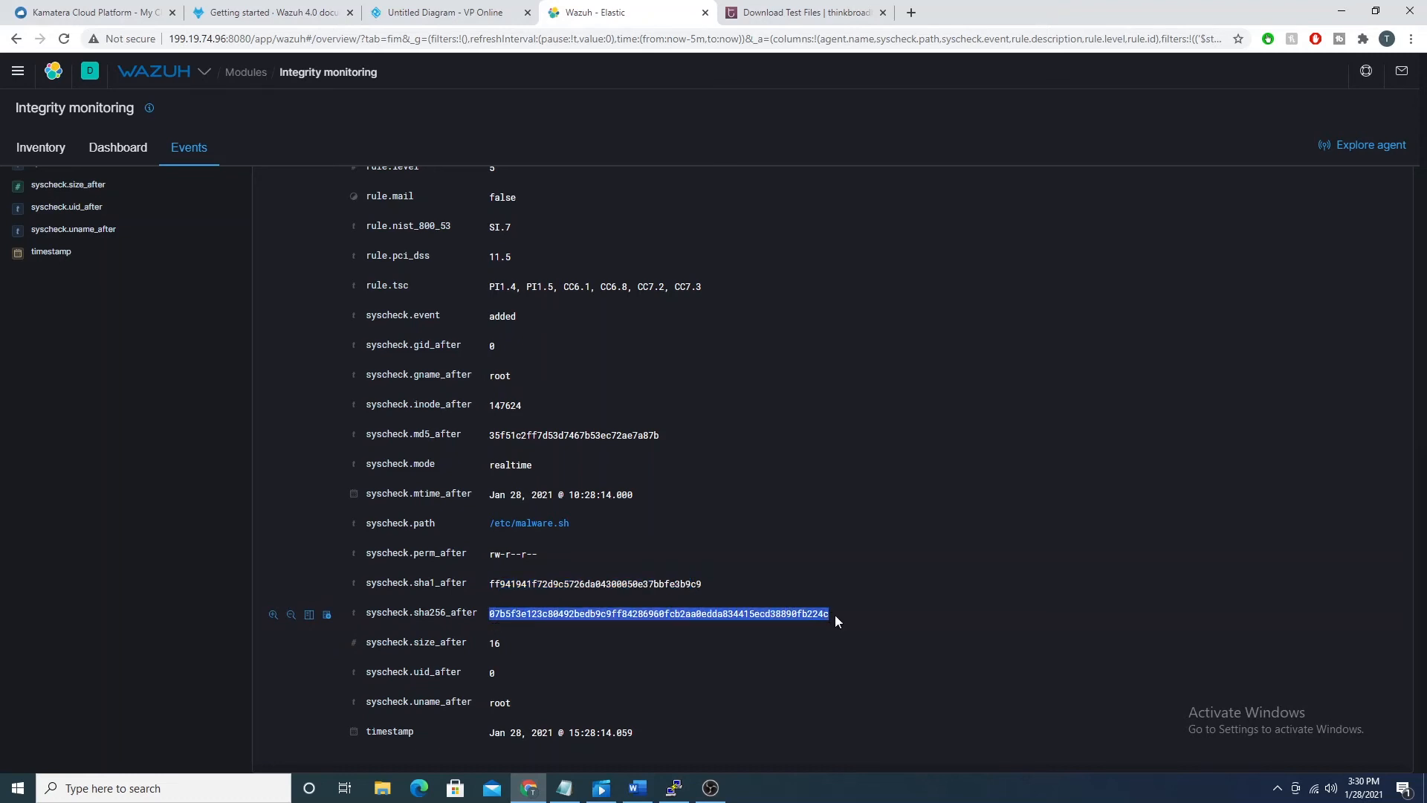
right_click(838, 623)
left_click(840, 628)
left_click(911, 13)
type("virustotal")
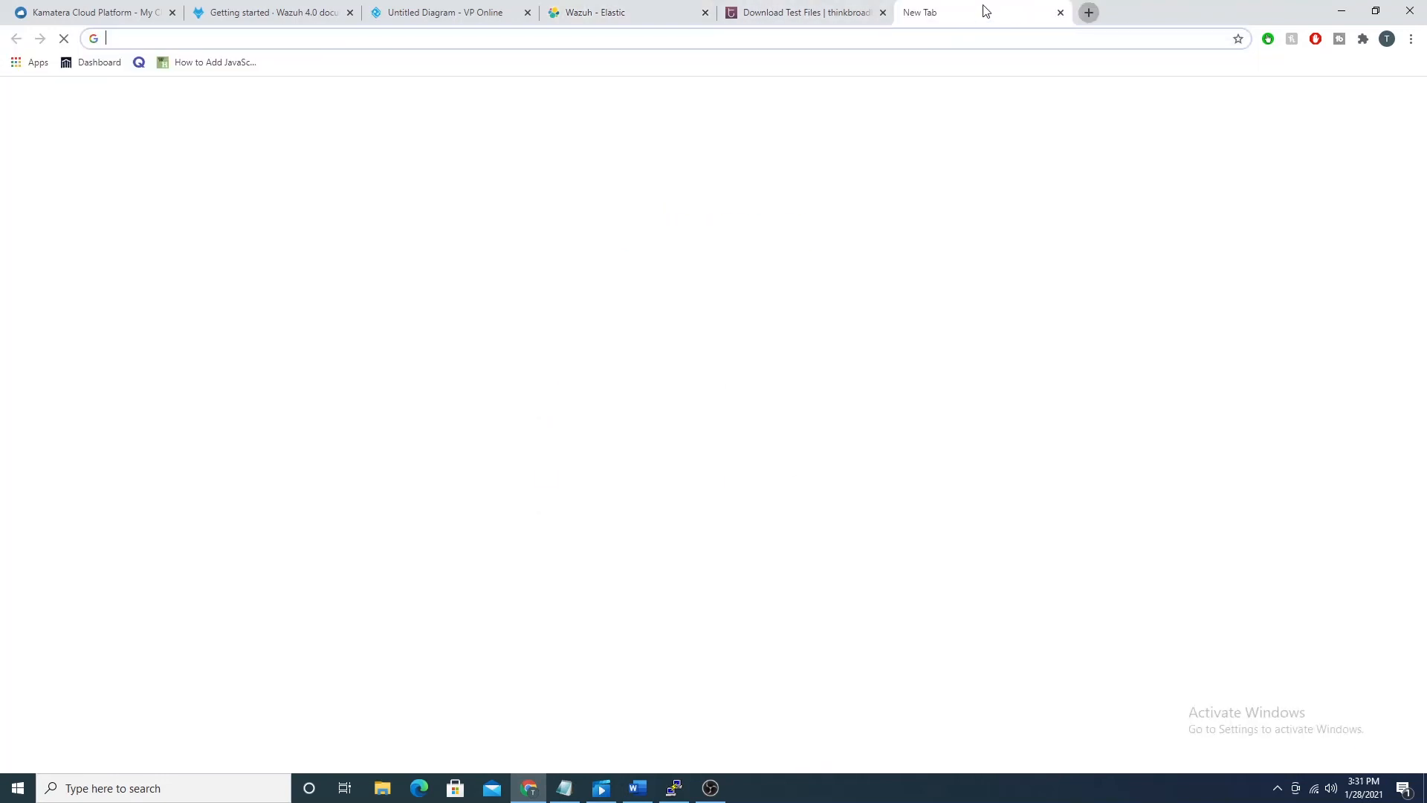
key("Return")
left_click(181, 228)
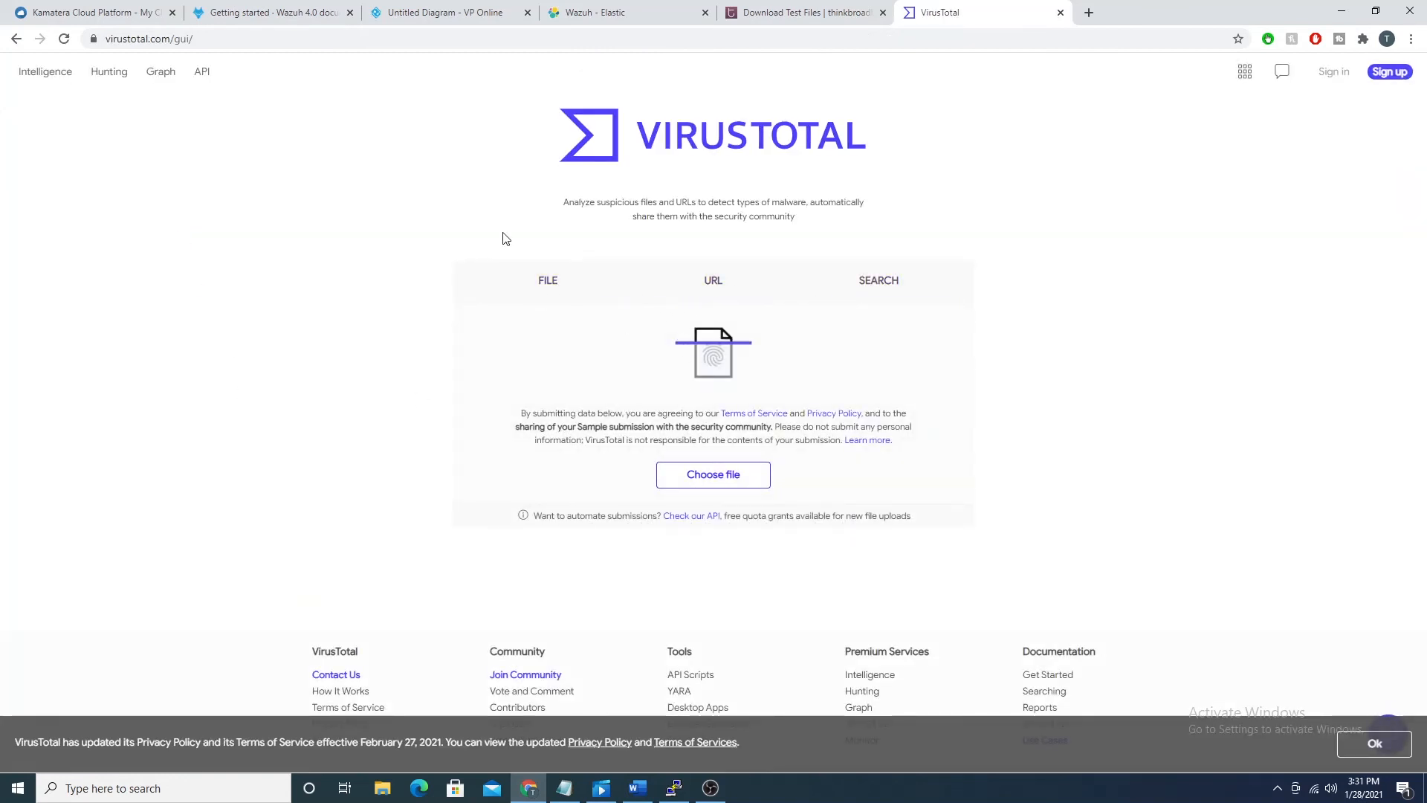
Step: Search VirusTotal for the copied SHA-256 hash of /etc/malware.sh
left_click(556, 294)
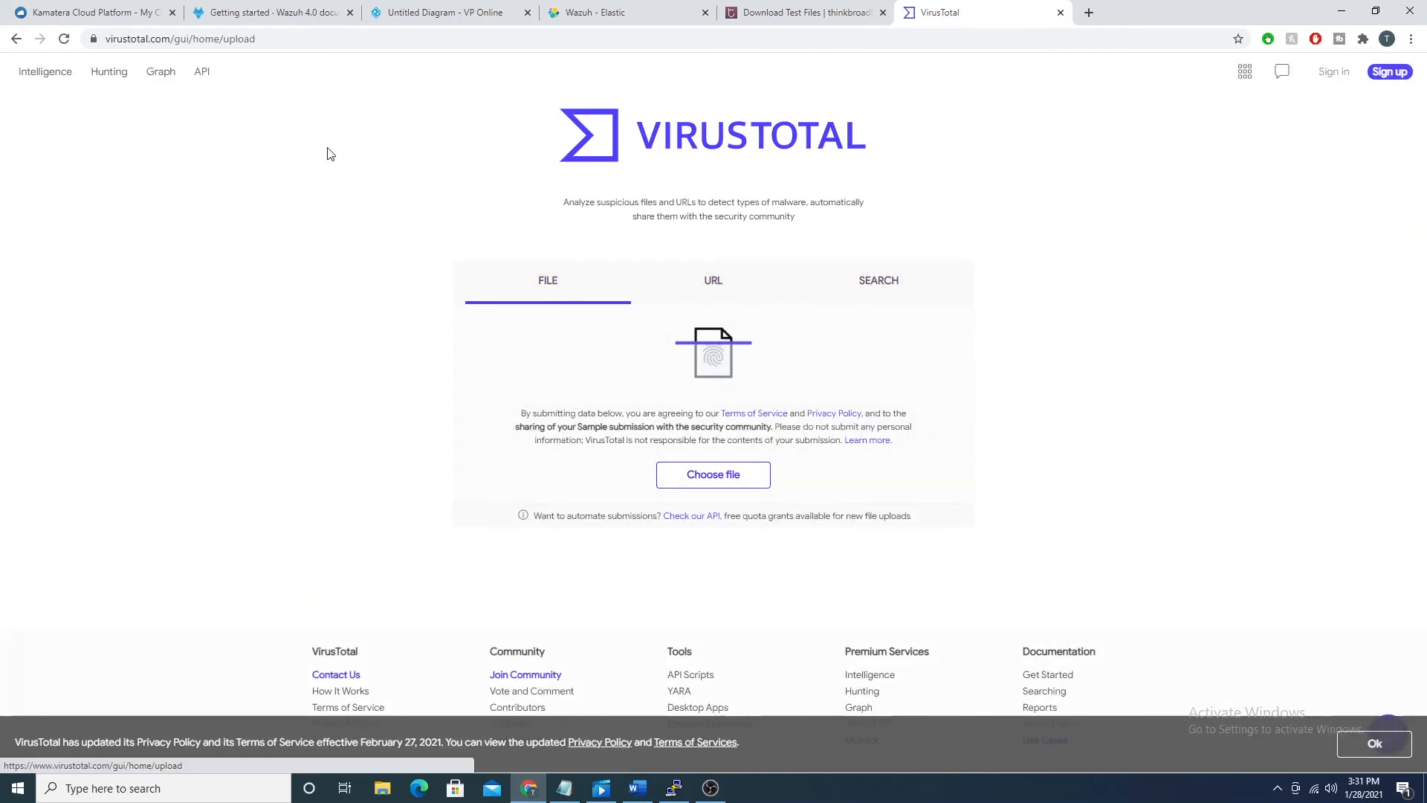
left_click(868, 282)
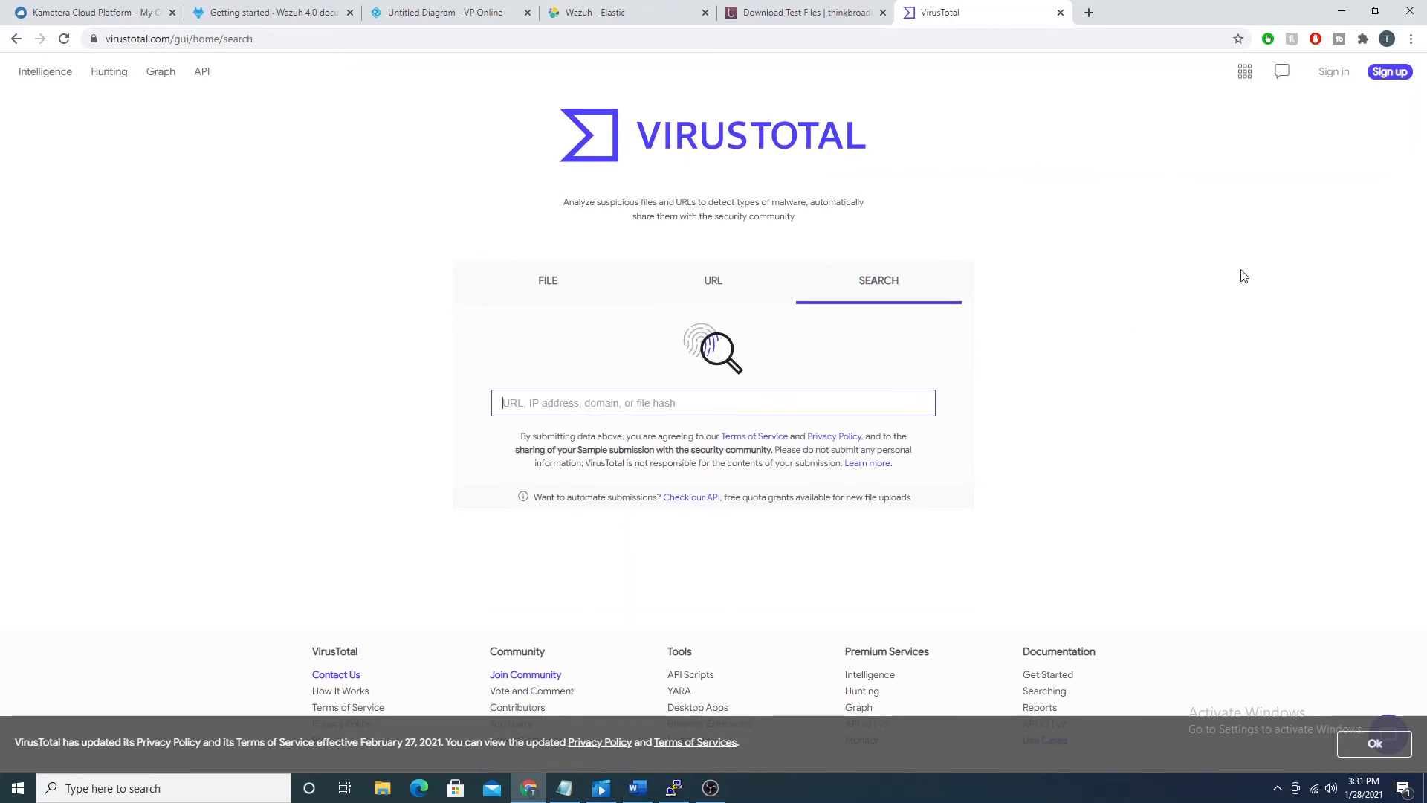
key("ctrl+v")
key("Return")
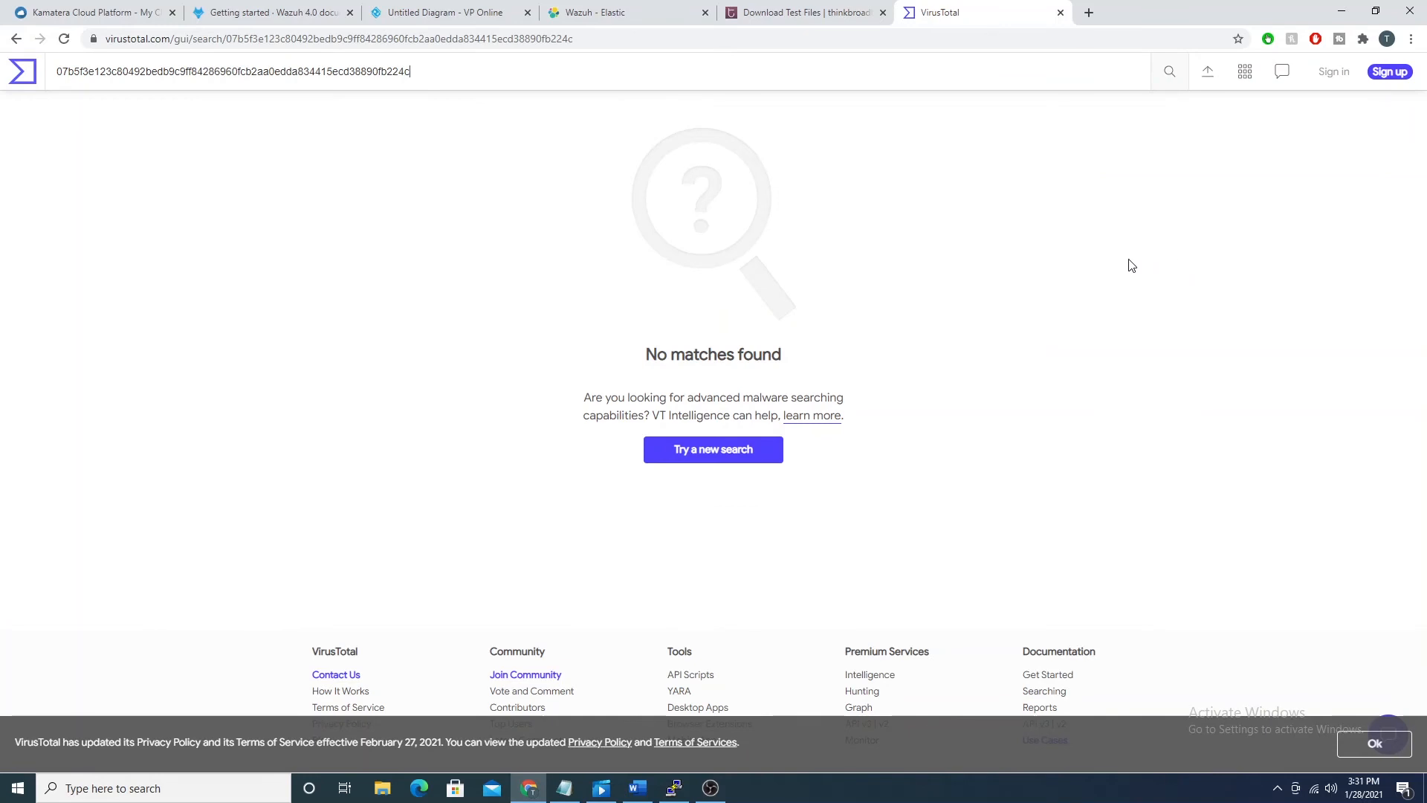
Step: Return to the Wazuh page, examine the event's syscheck.md5_after field and open the /etc/malware.sh file details
left_click(808, 12)
left_click(608, 11)
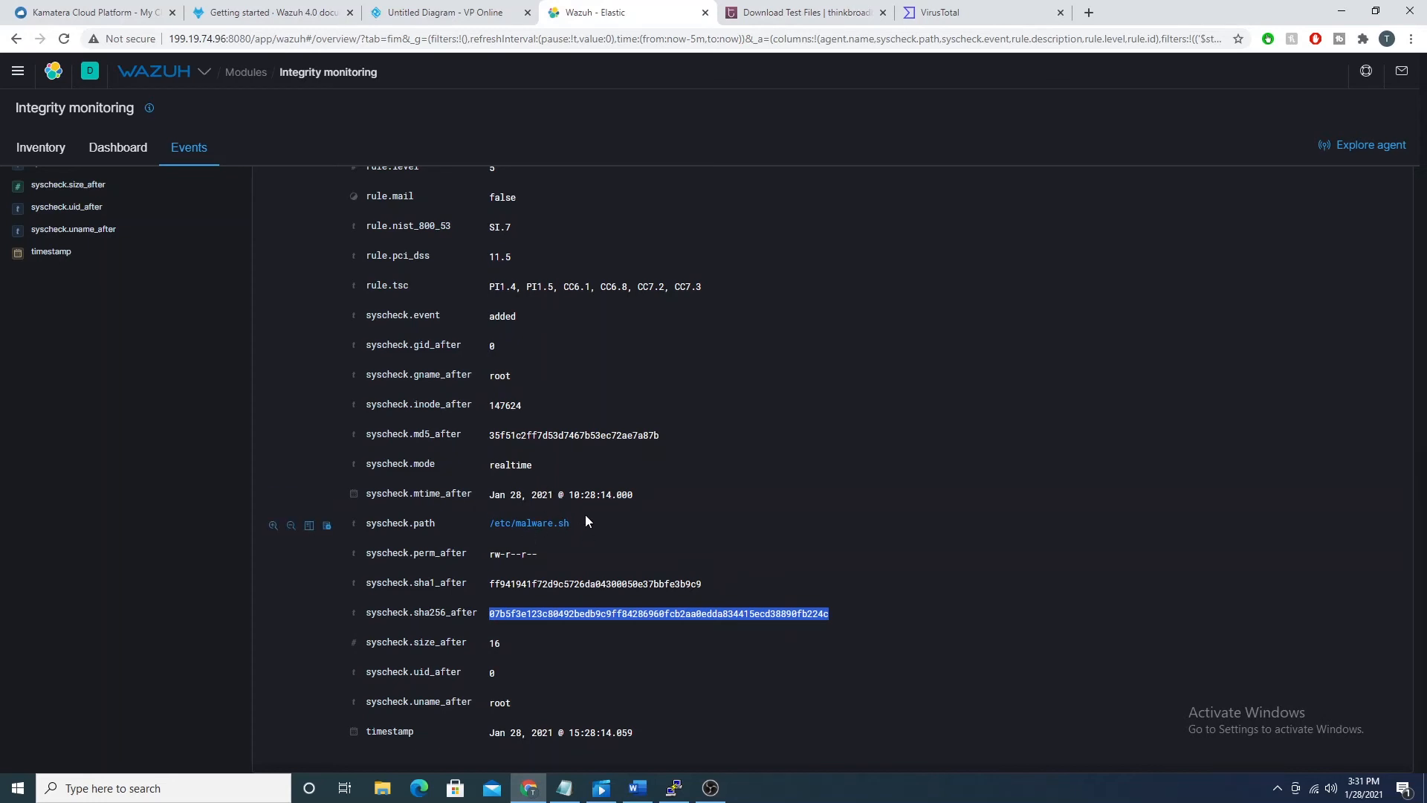
left_click_drag(414, 434, 430, 434)
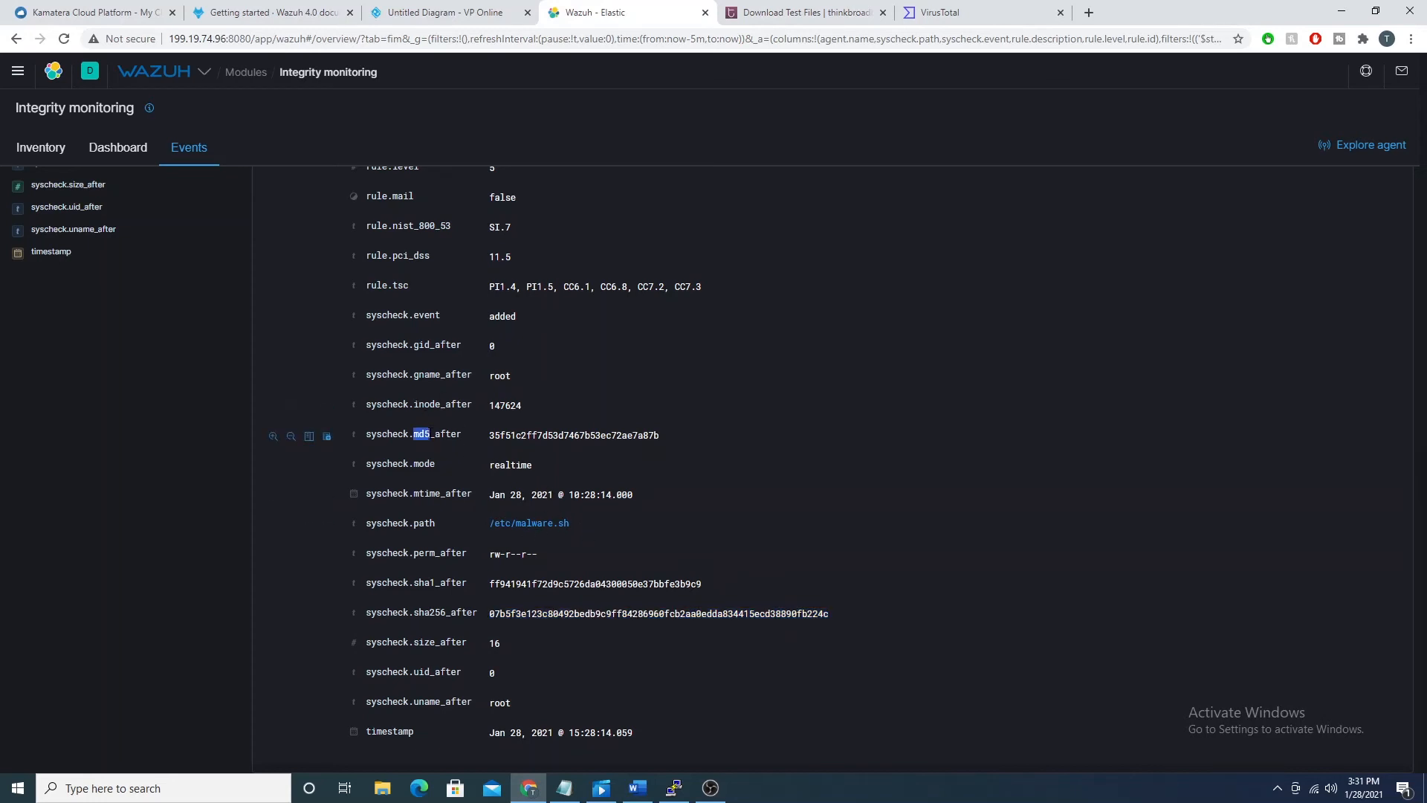
left_click(492, 437)
left_click(548, 524)
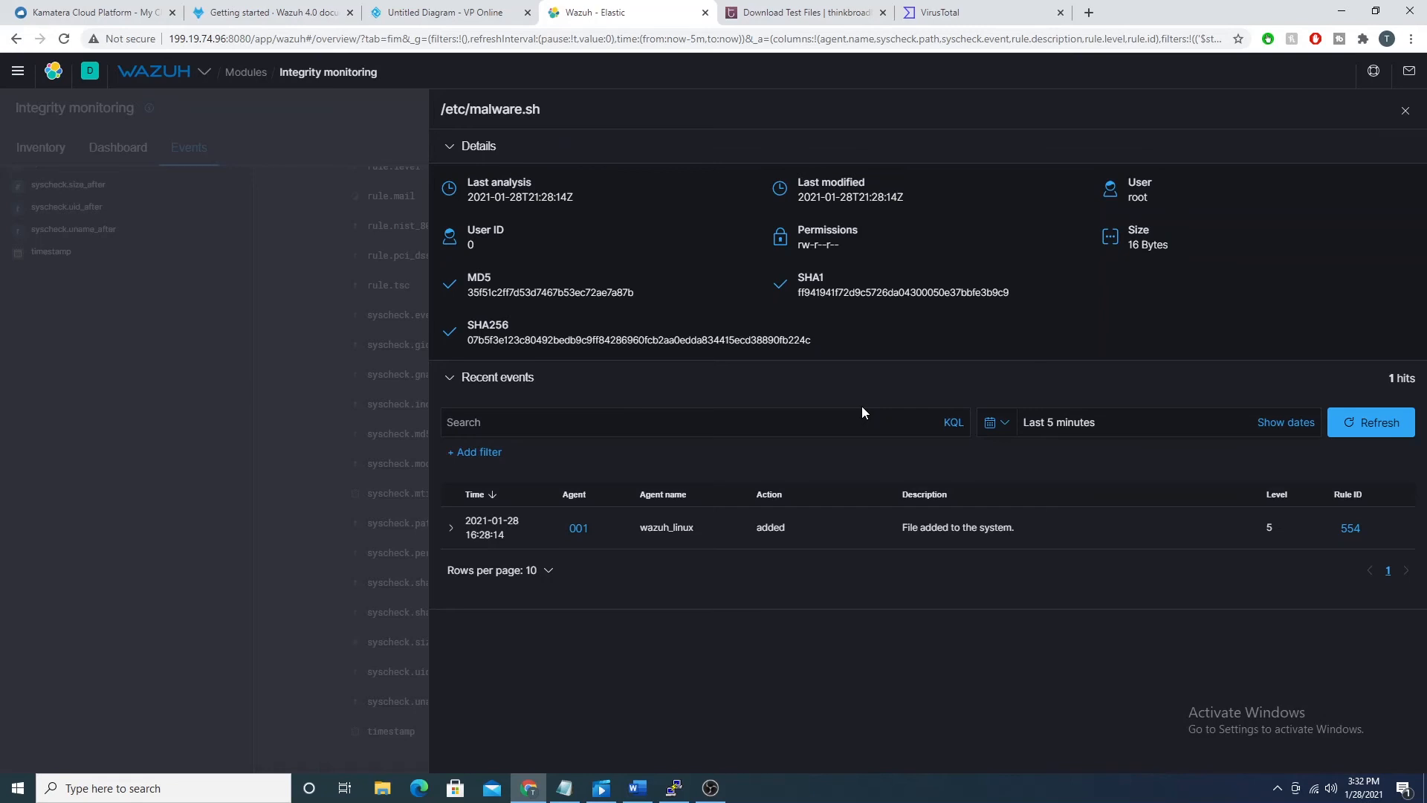
Step: Open the overview of agent 001 and show that agent's Integrity Monitoring events
left_click(581, 529)
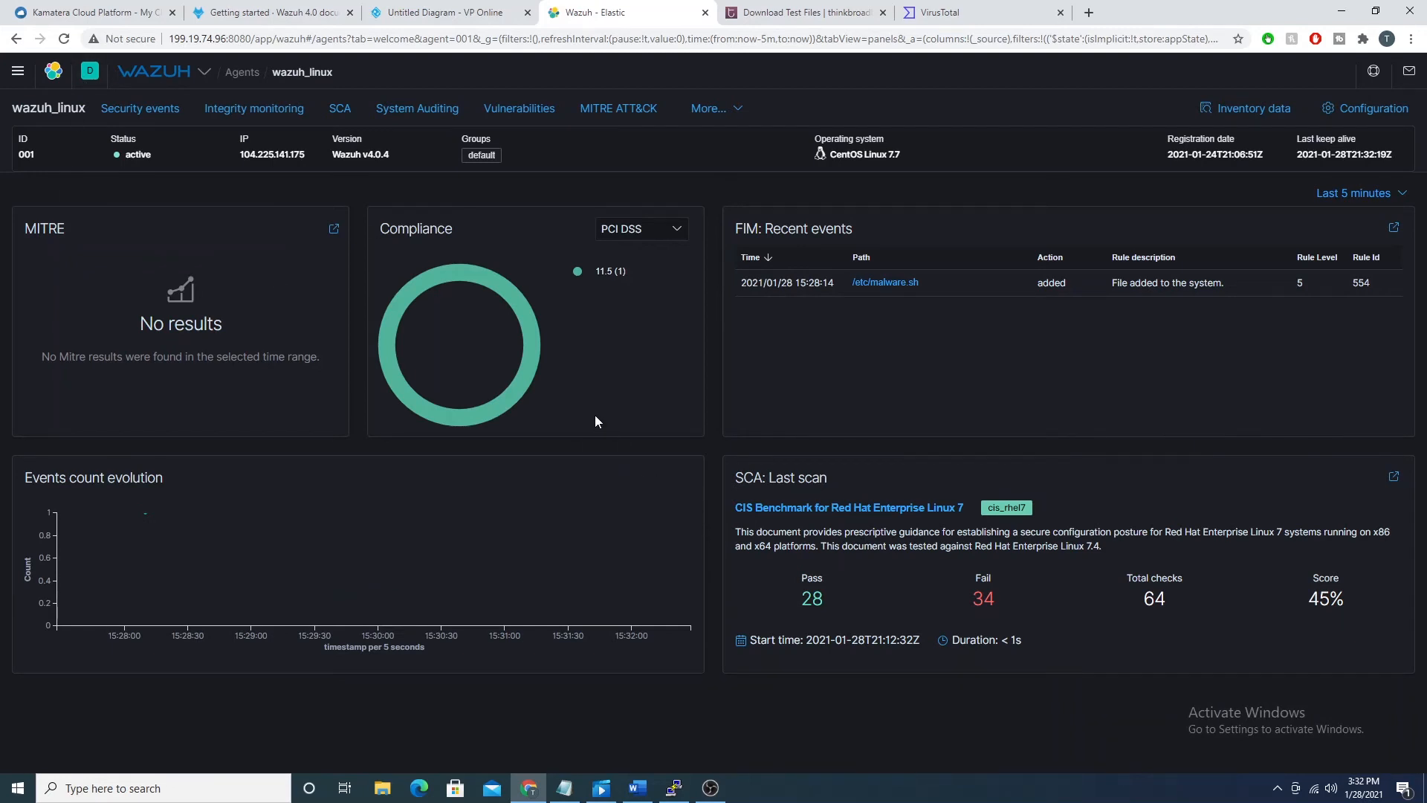
left_click(158, 71)
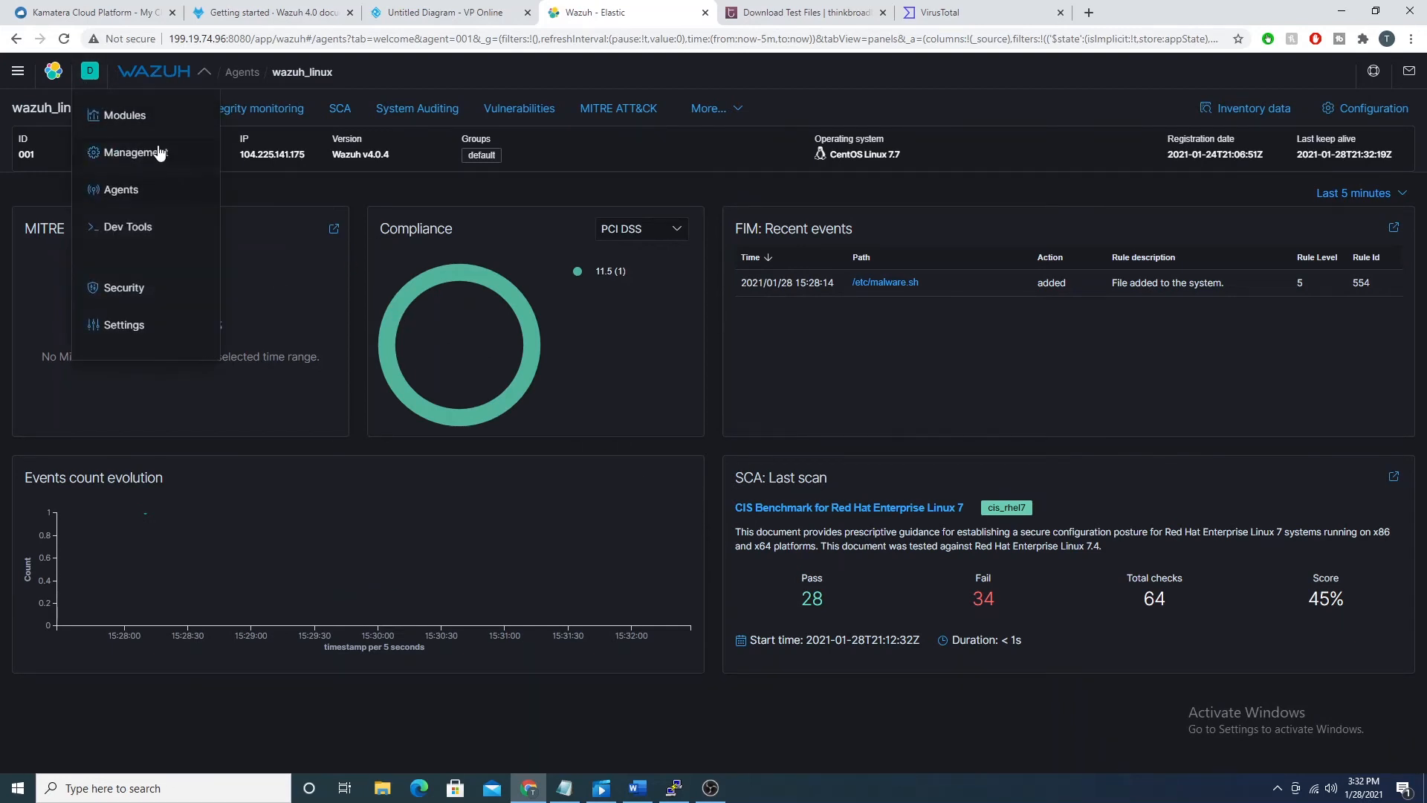
mouse_move(148, 118)
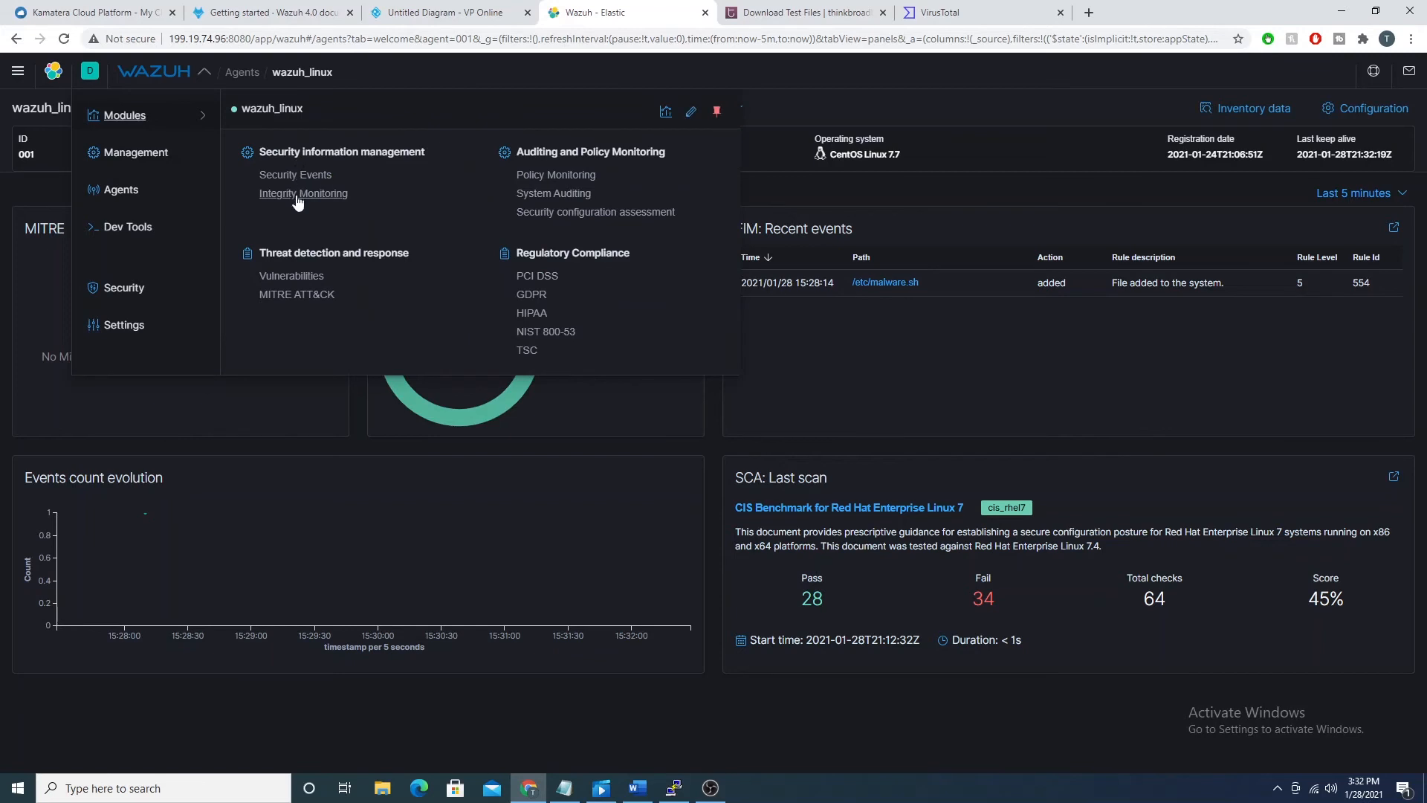
left_click(297, 194)
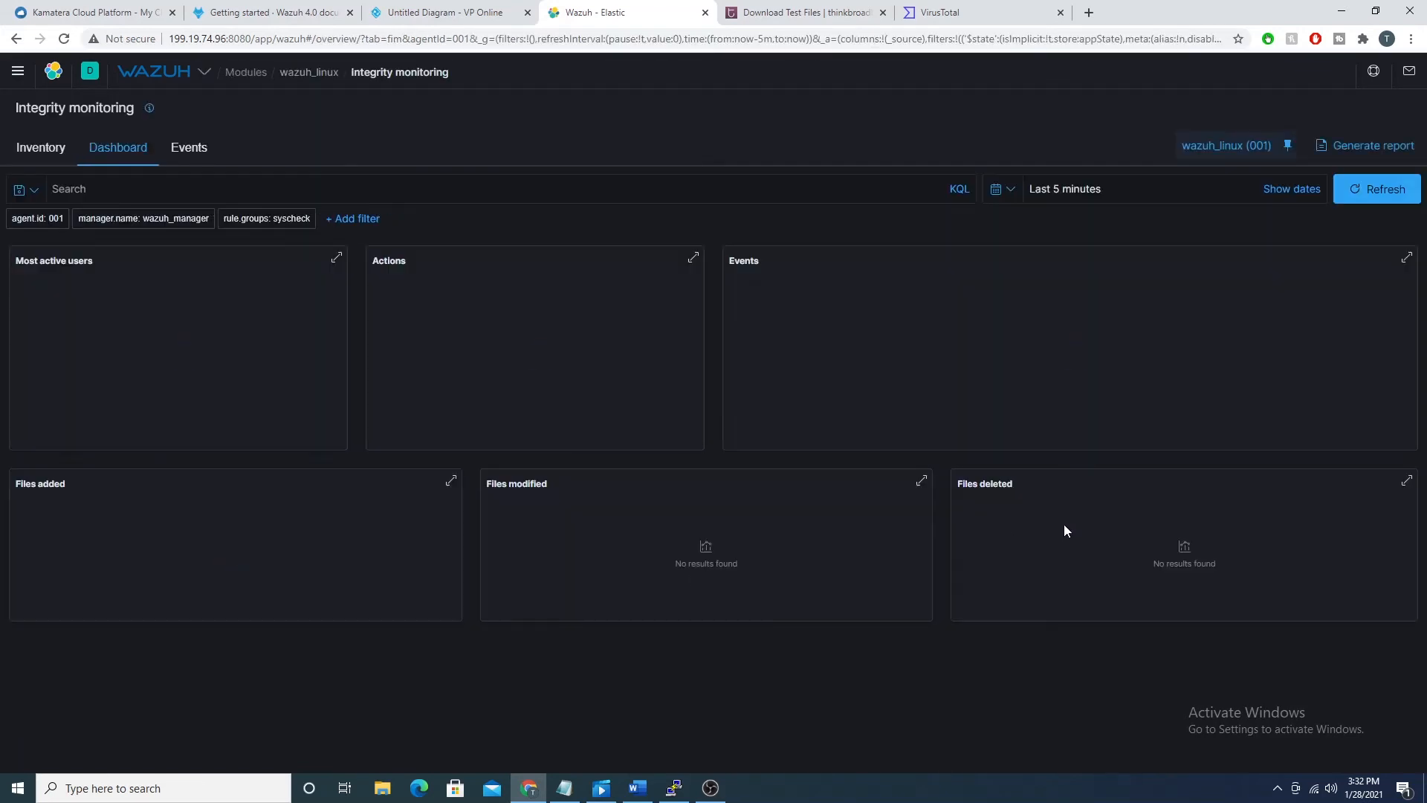
left_click(186, 148)
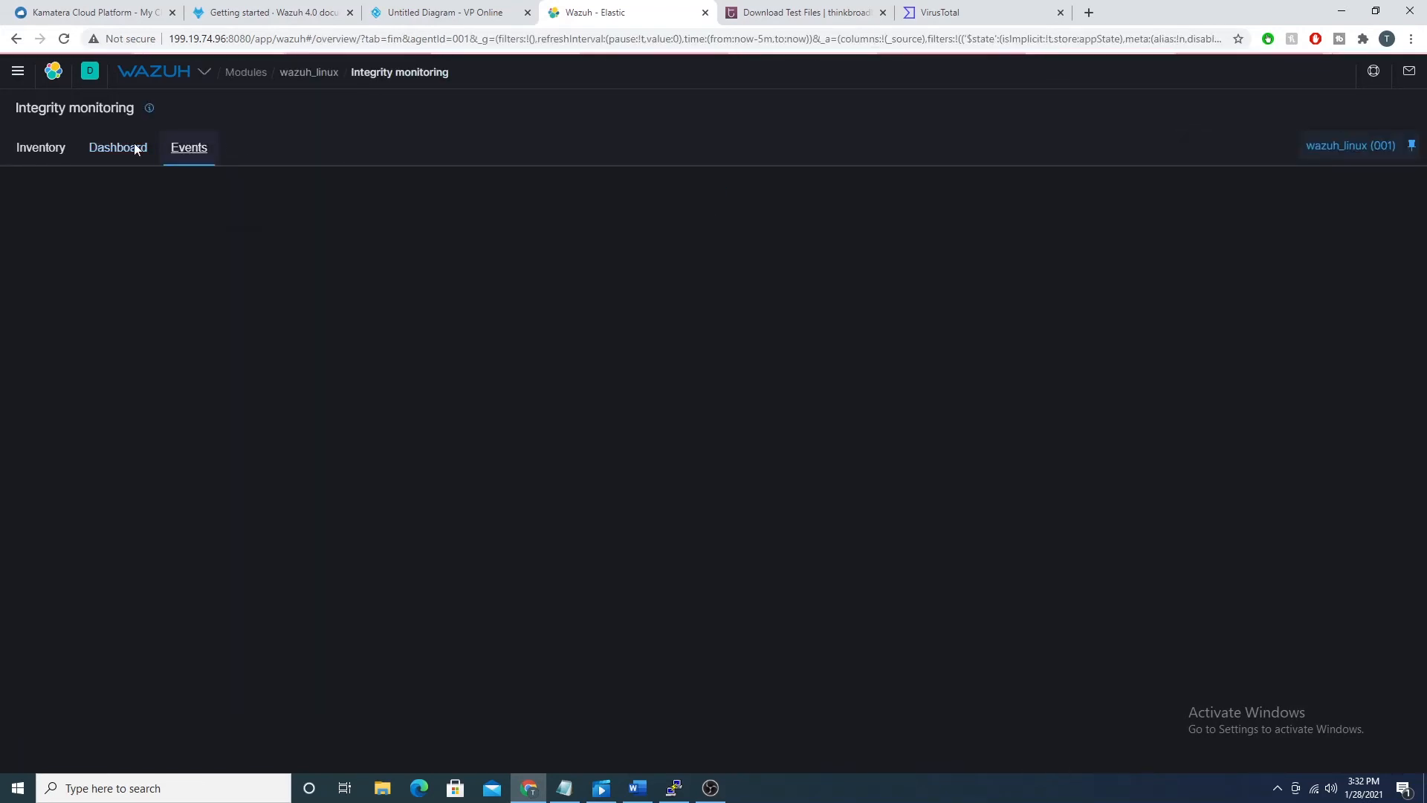
Step: Expand the added event for /etc/malware.sh and look through its fields
left_click(265, 475)
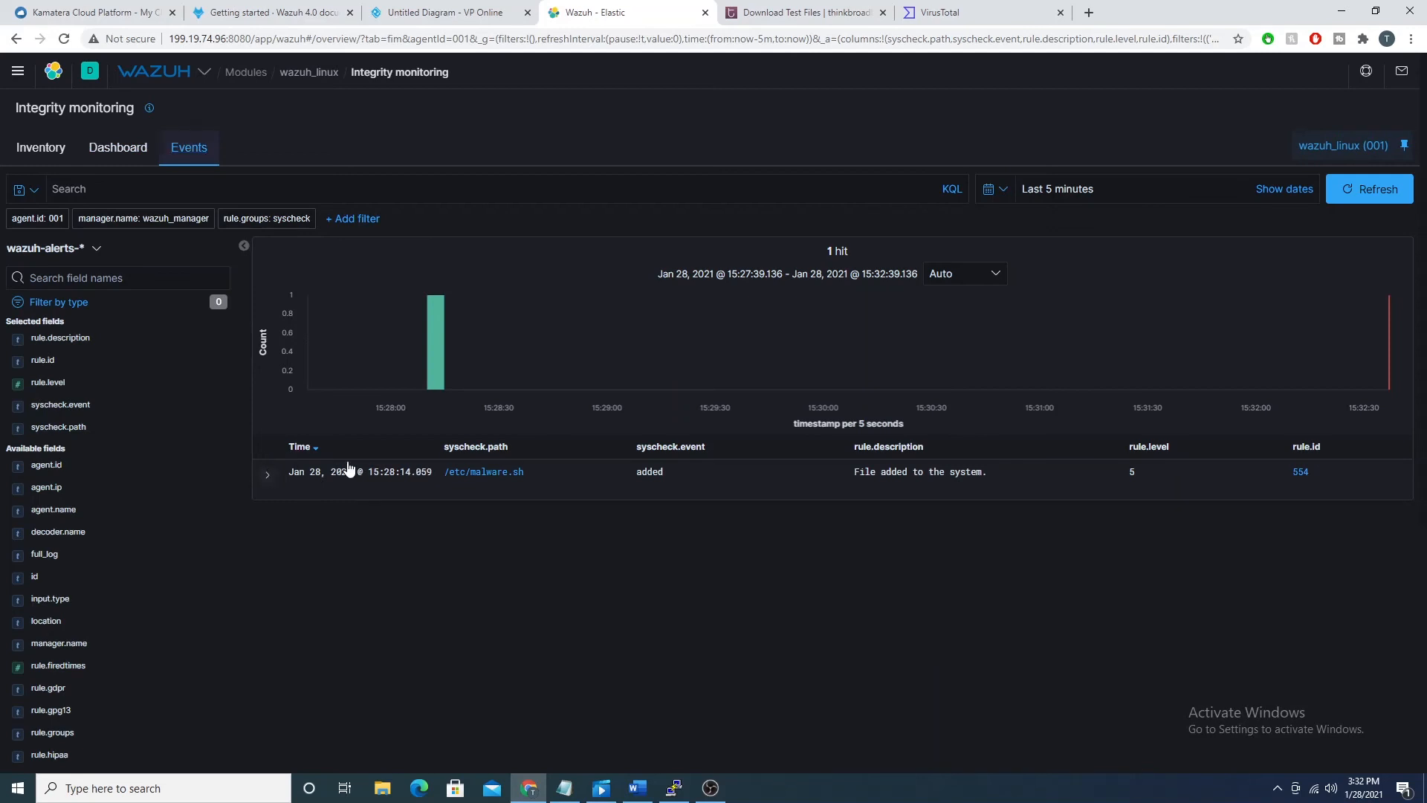
scroll(750, 534, "down", 5)
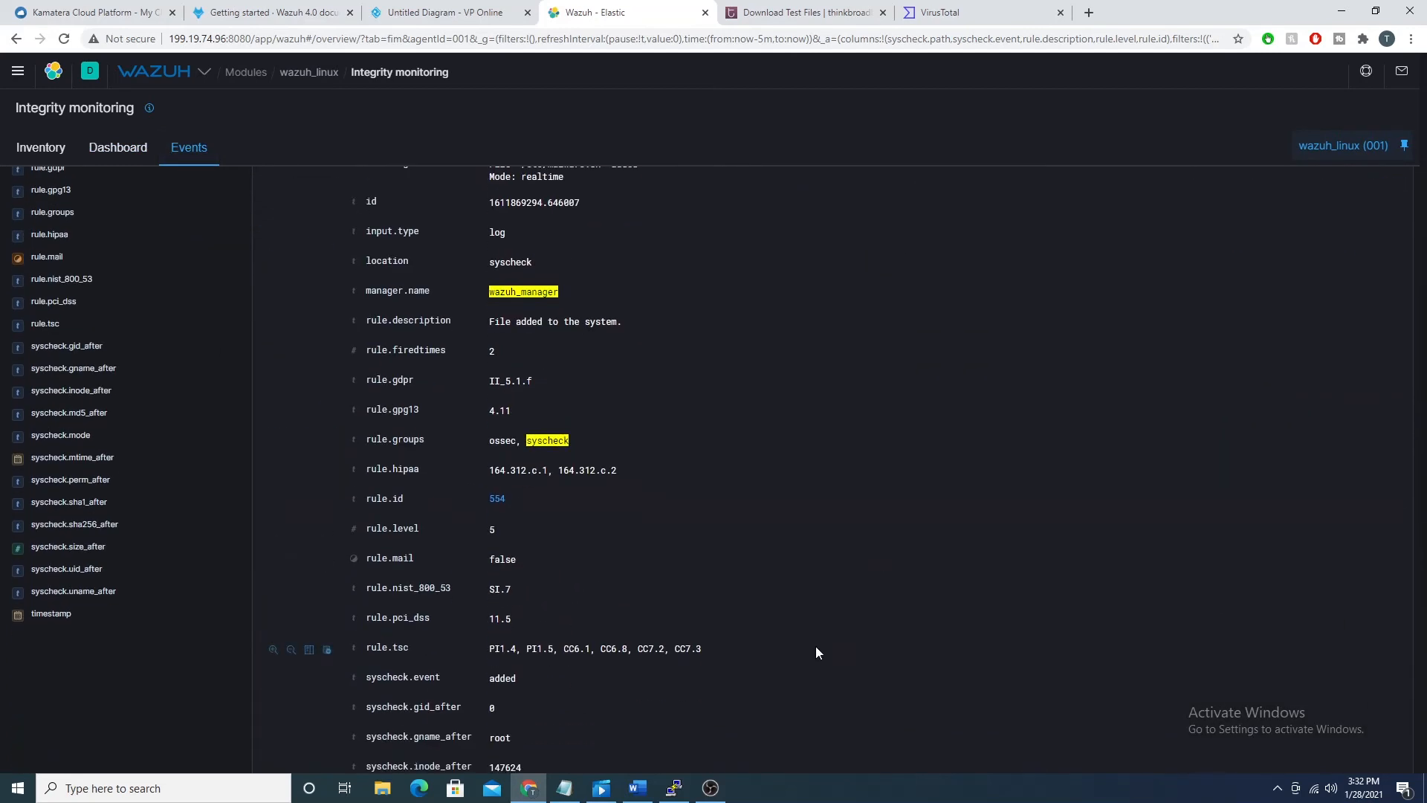
scroll(810, 645, "up", 10)
Step: Switch to the wazuh_linux terminal, reopen malware.sh in nano, append "to opensecure" to its text line and save the file
left_click(674, 787)
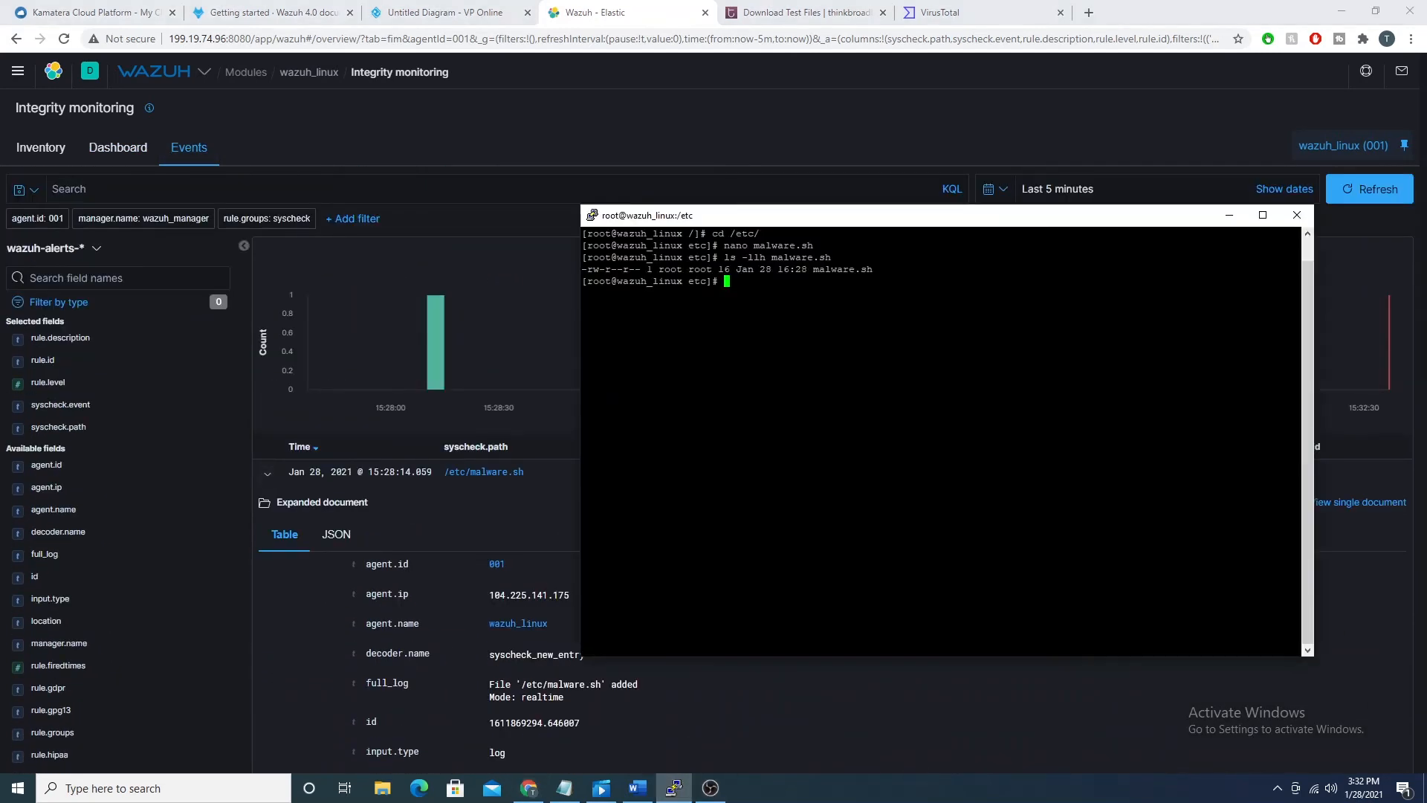
key("Up")
key("Up")
key("Return")
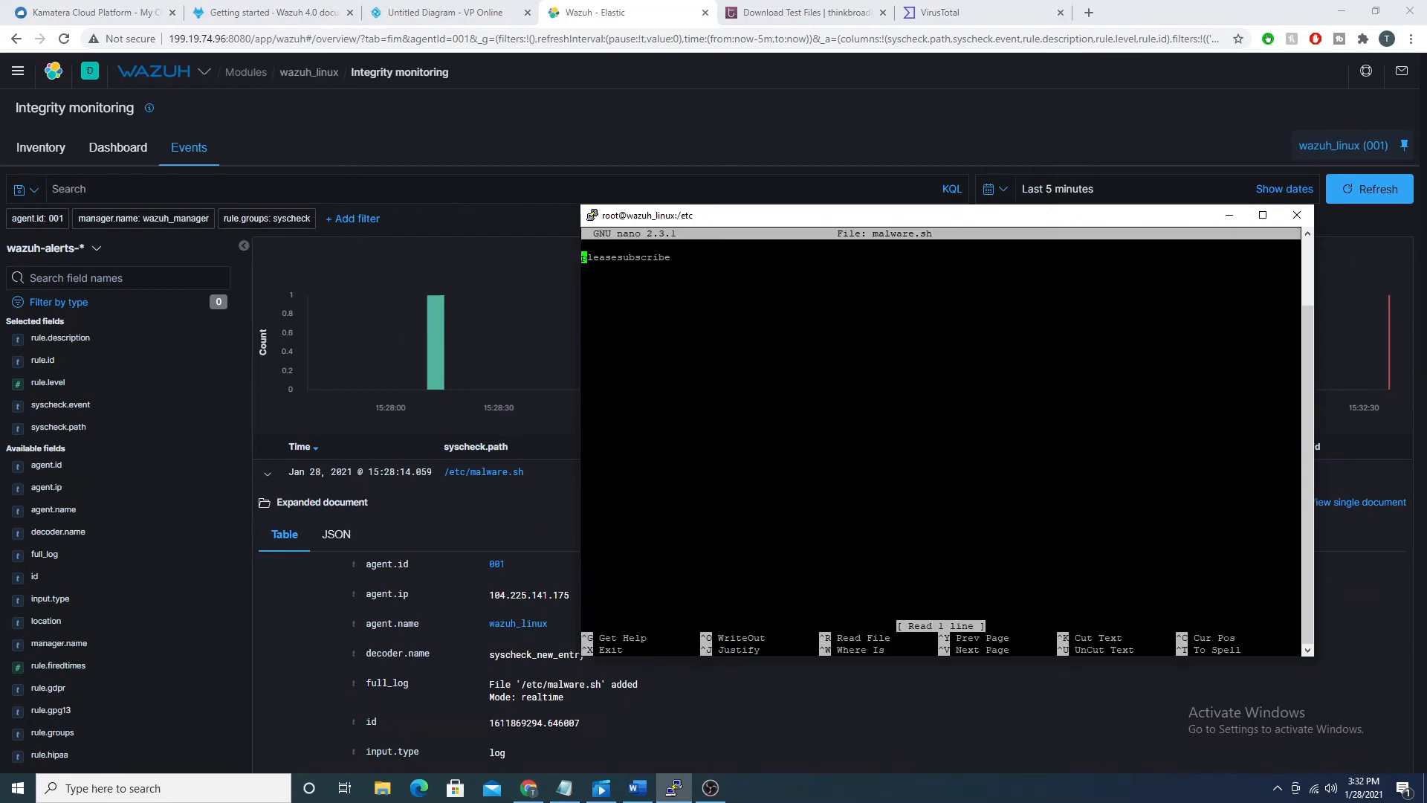
key("End")
type("to openesc")
key("BackSpace")
key("BackSpace")
key("BackSpace")
type("secure")
key("ctrl+x")
key("y")
key("Return")
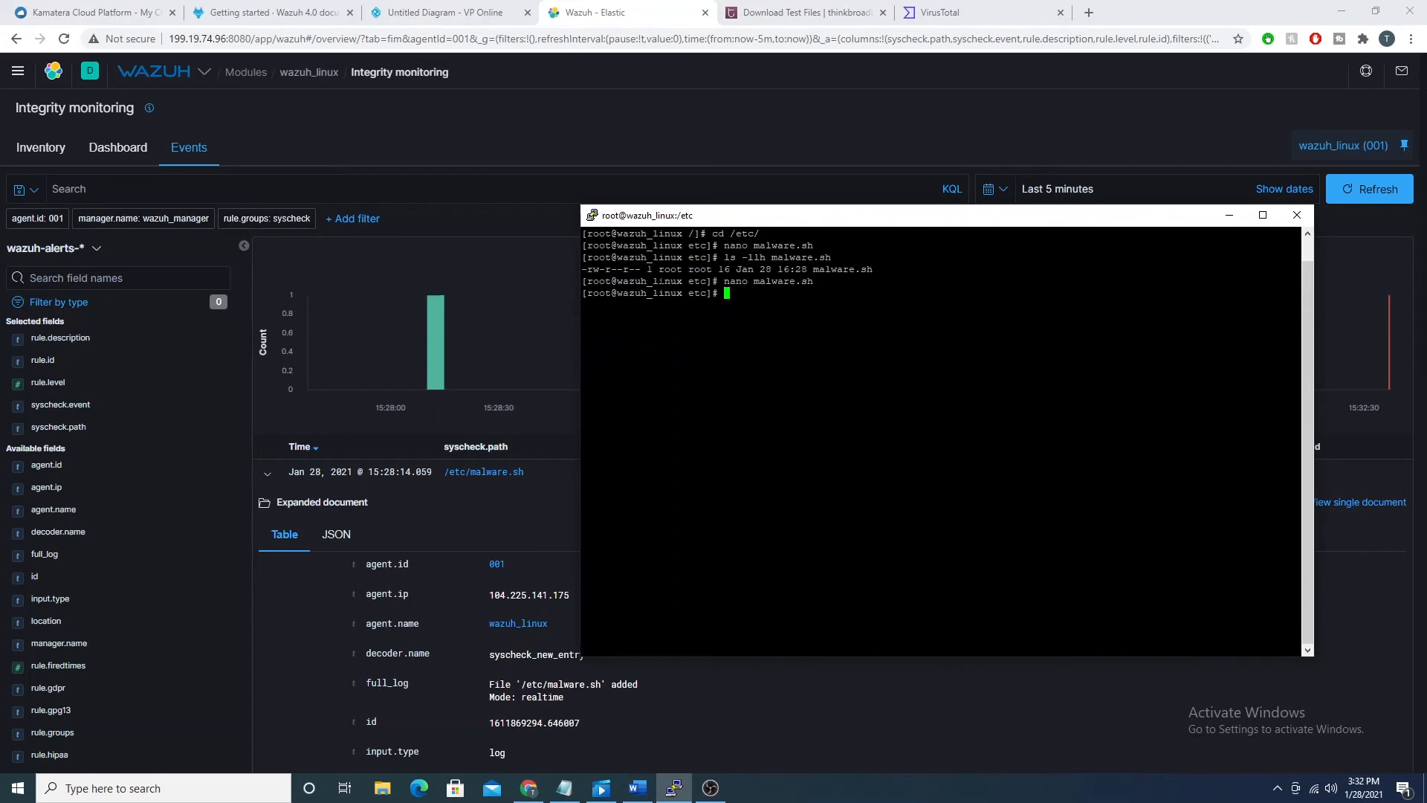
Step: Return to Wazuh, refresh the Integrity monitoring events for the file modification and collapse the added event
left_click(786, 140)
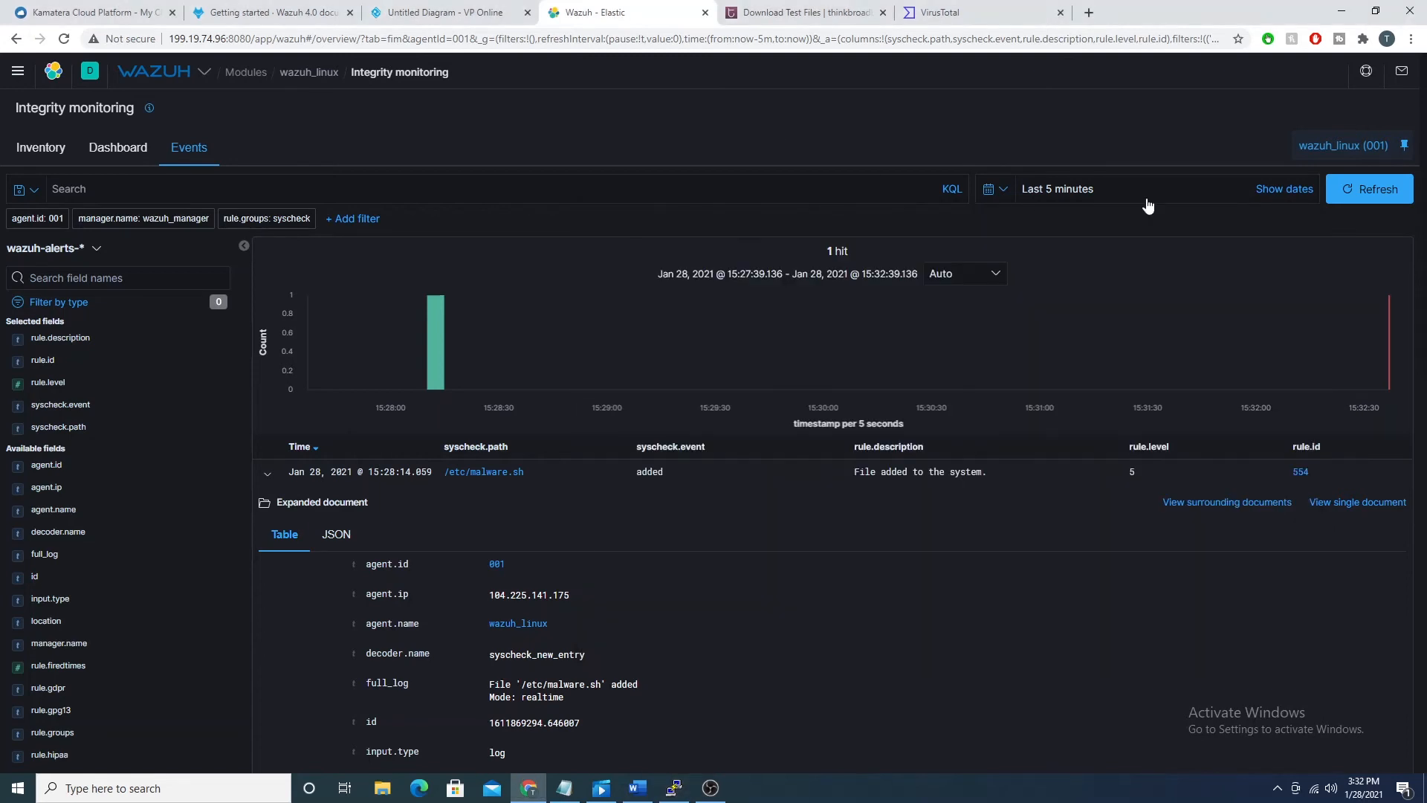
left_click(1359, 195)
left_click(1359, 195)
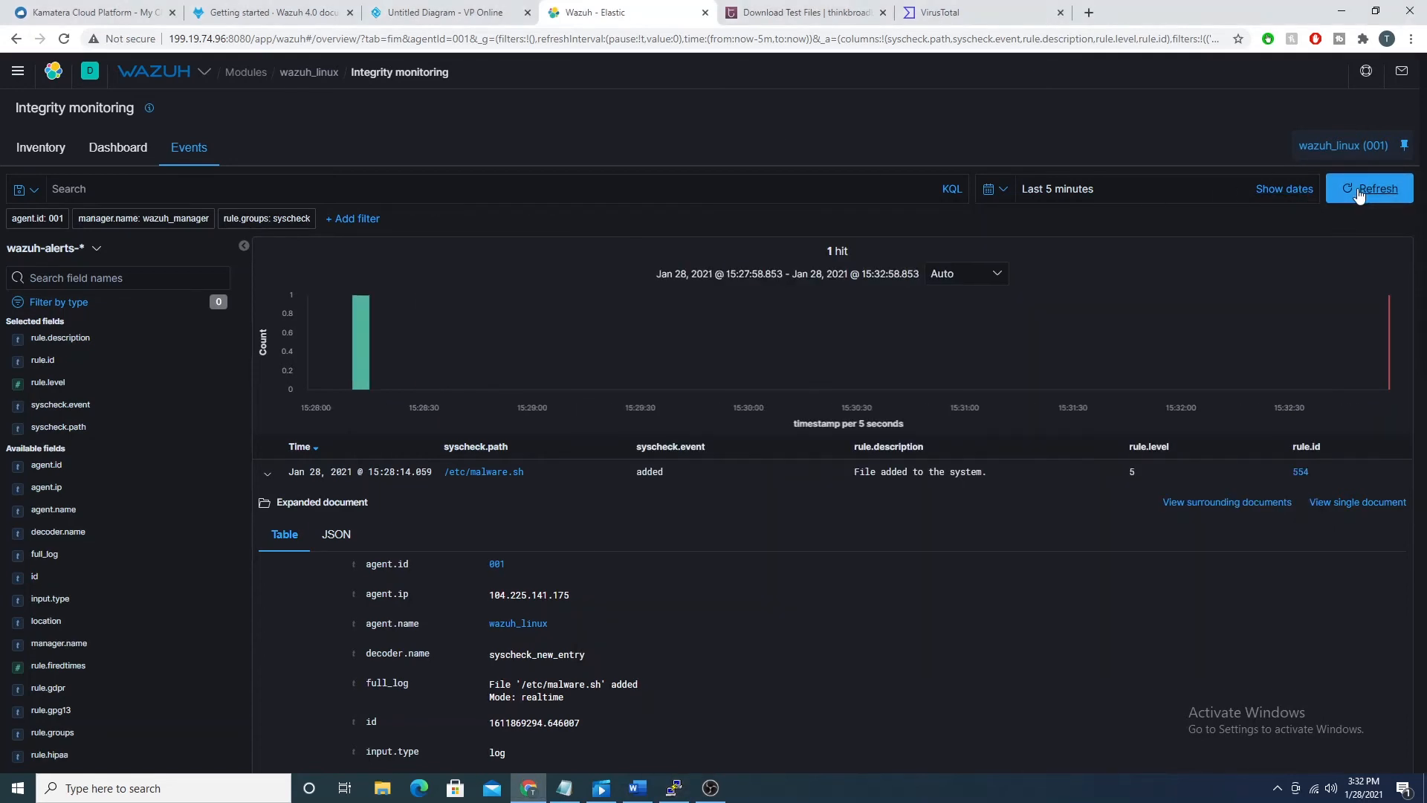
left_click(1358, 193)
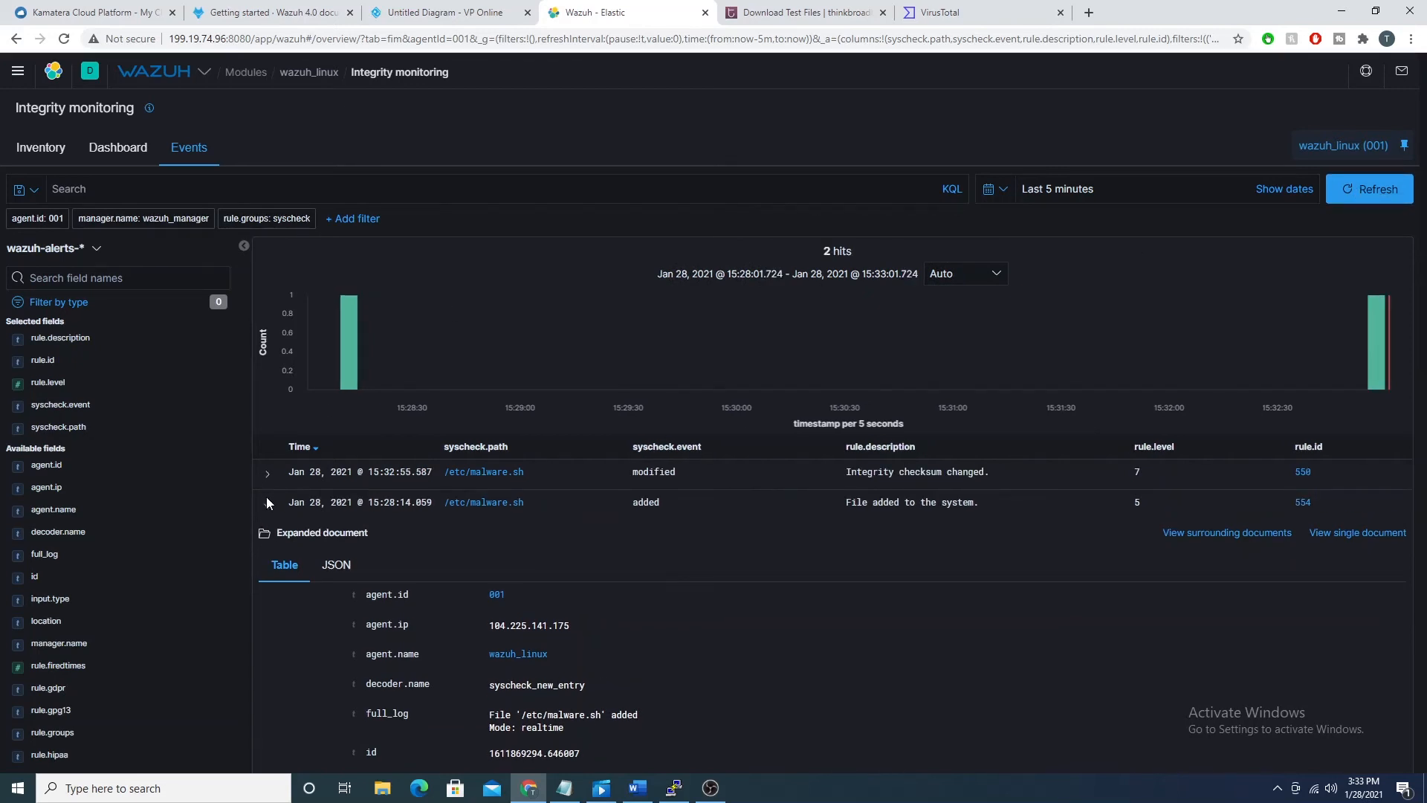
left_click(266, 503)
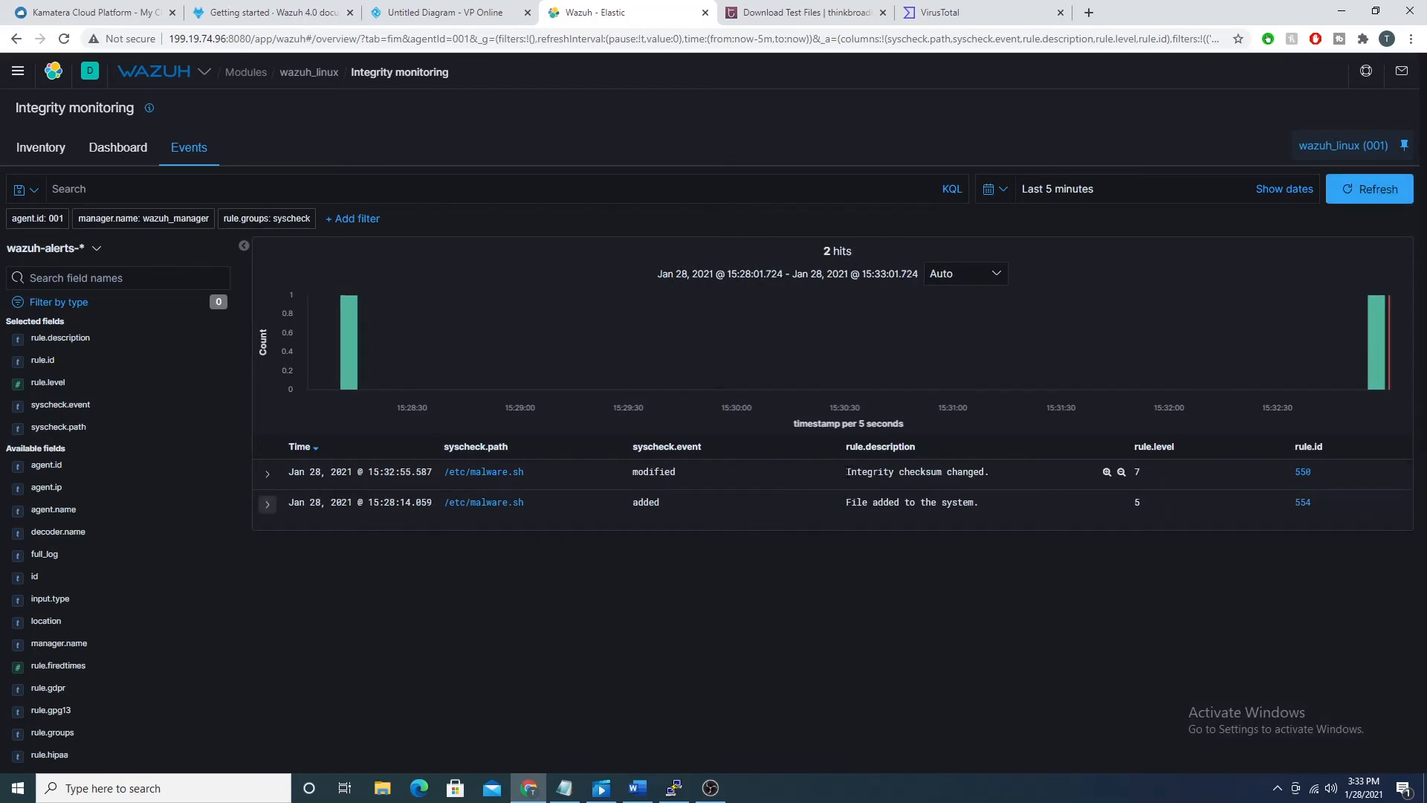
Step: Examine the modified event's rule description, then expand the event and its full_log to compare the old and new checksums
left_click_drag(848, 471, 985, 471)
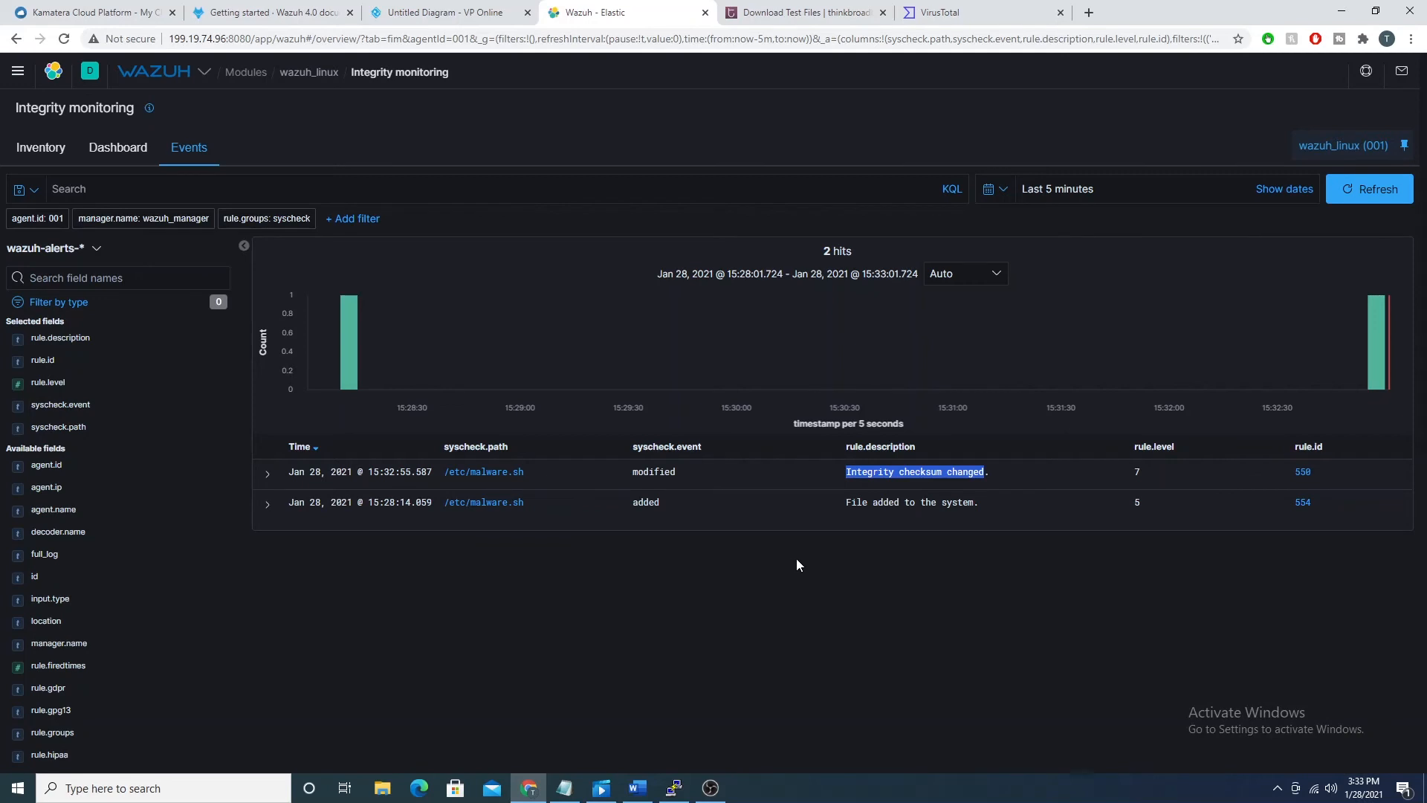
left_click(267, 473)
scroll(299, 405, "down", 2)
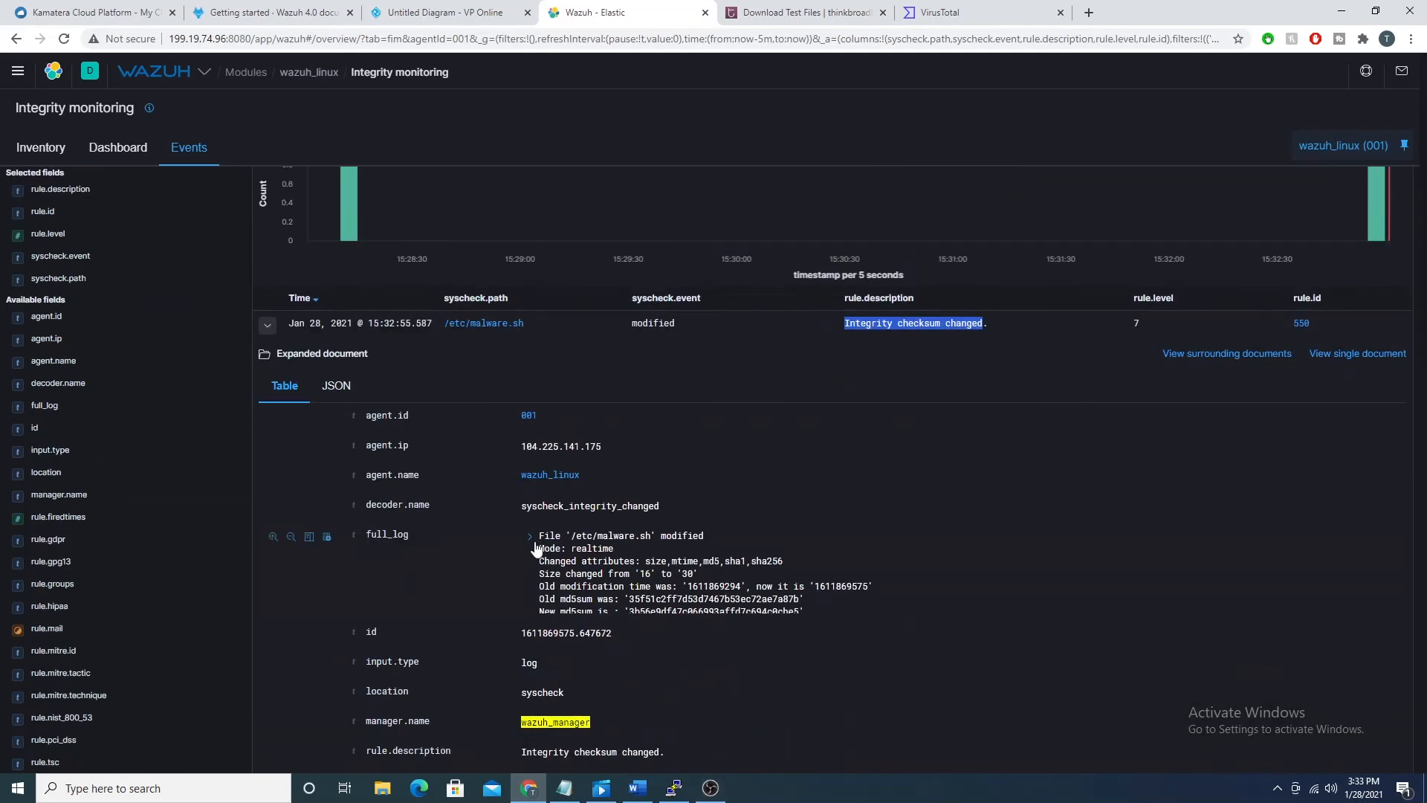
left_click(530, 537)
scroll(525, 511, "down", 1)
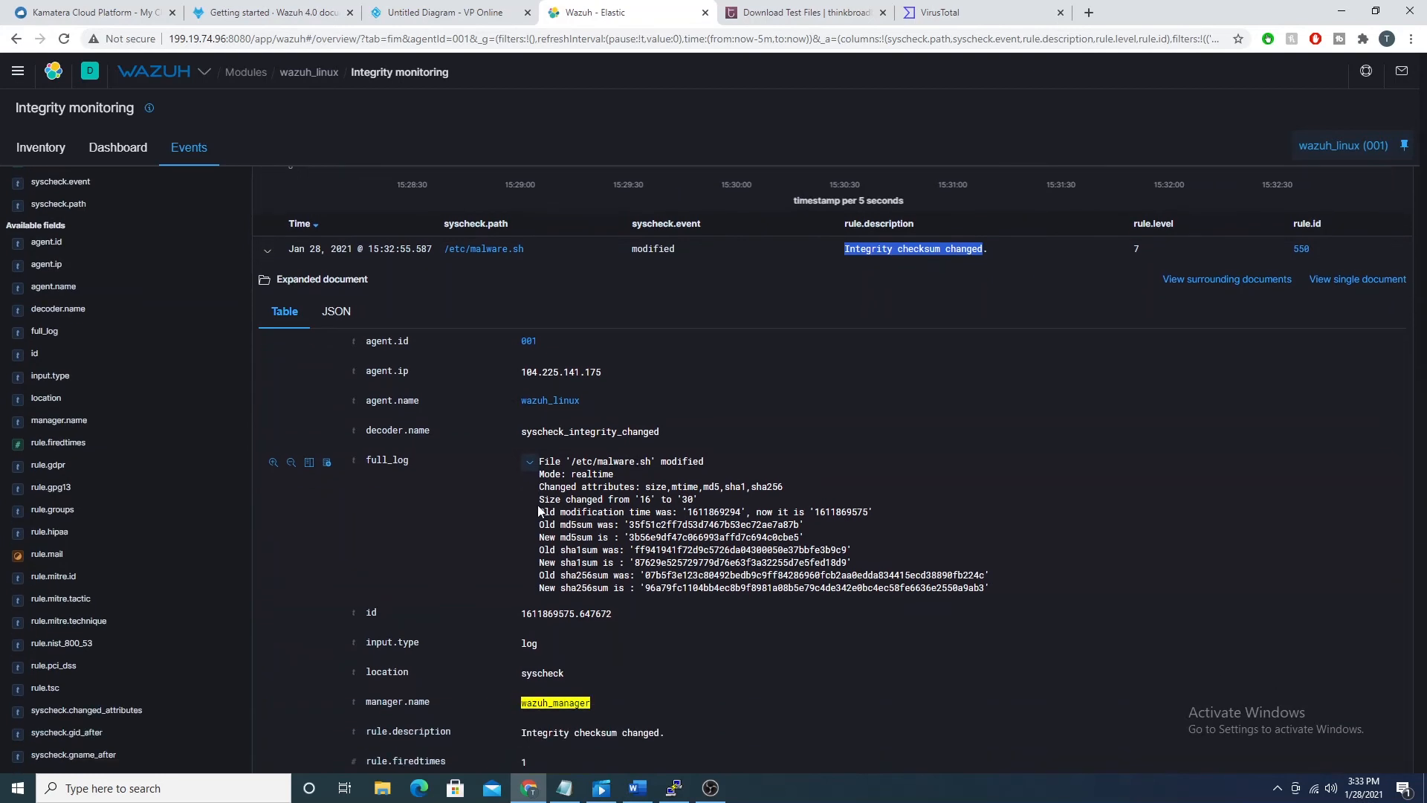
left_click_drag(562, 524, 598, 574)
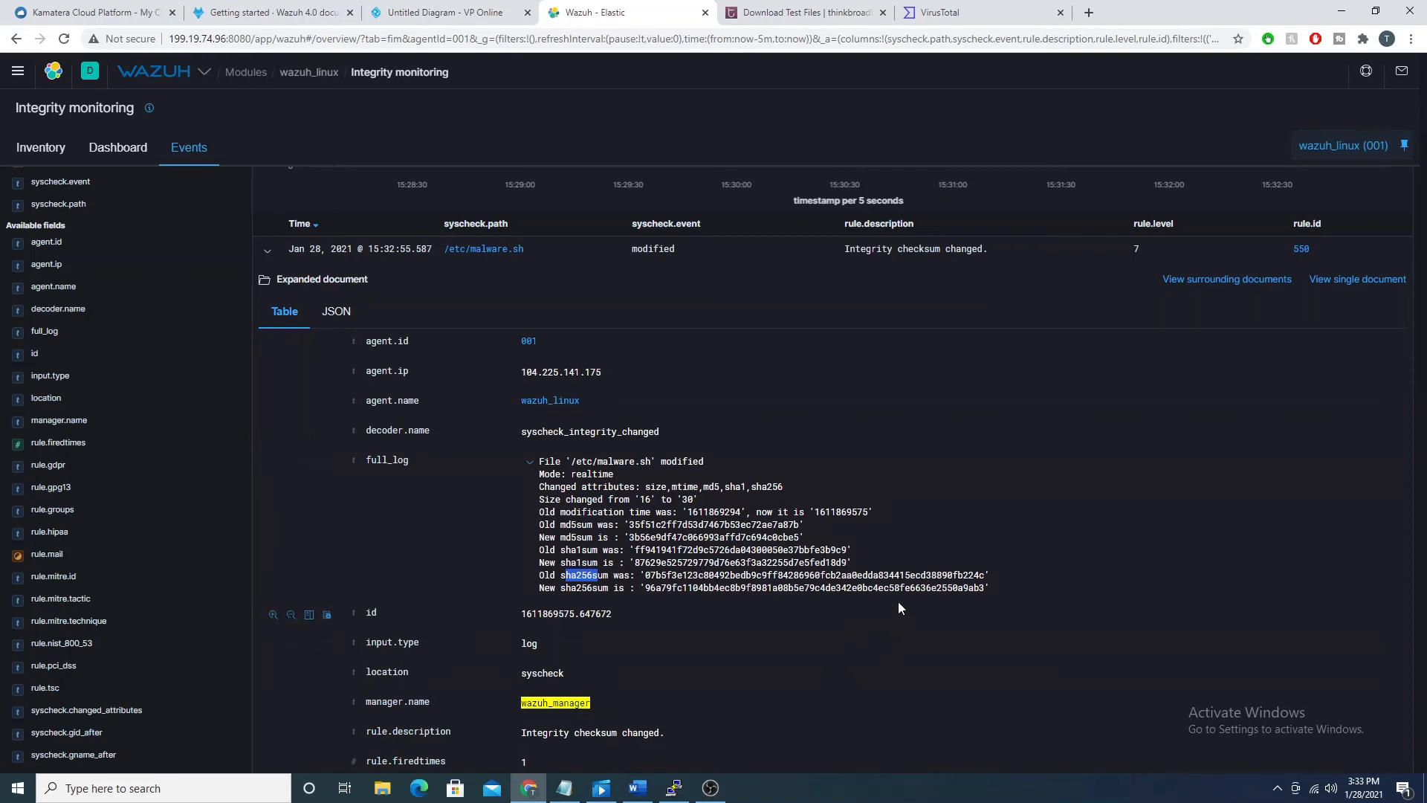
Step: Read through the modified event's remaining syscheck fields, including syscheck.gname_after and syscheck.uname_after
scroll(898, 600, "down", 2)
scroll(644, 373, "down", 10)
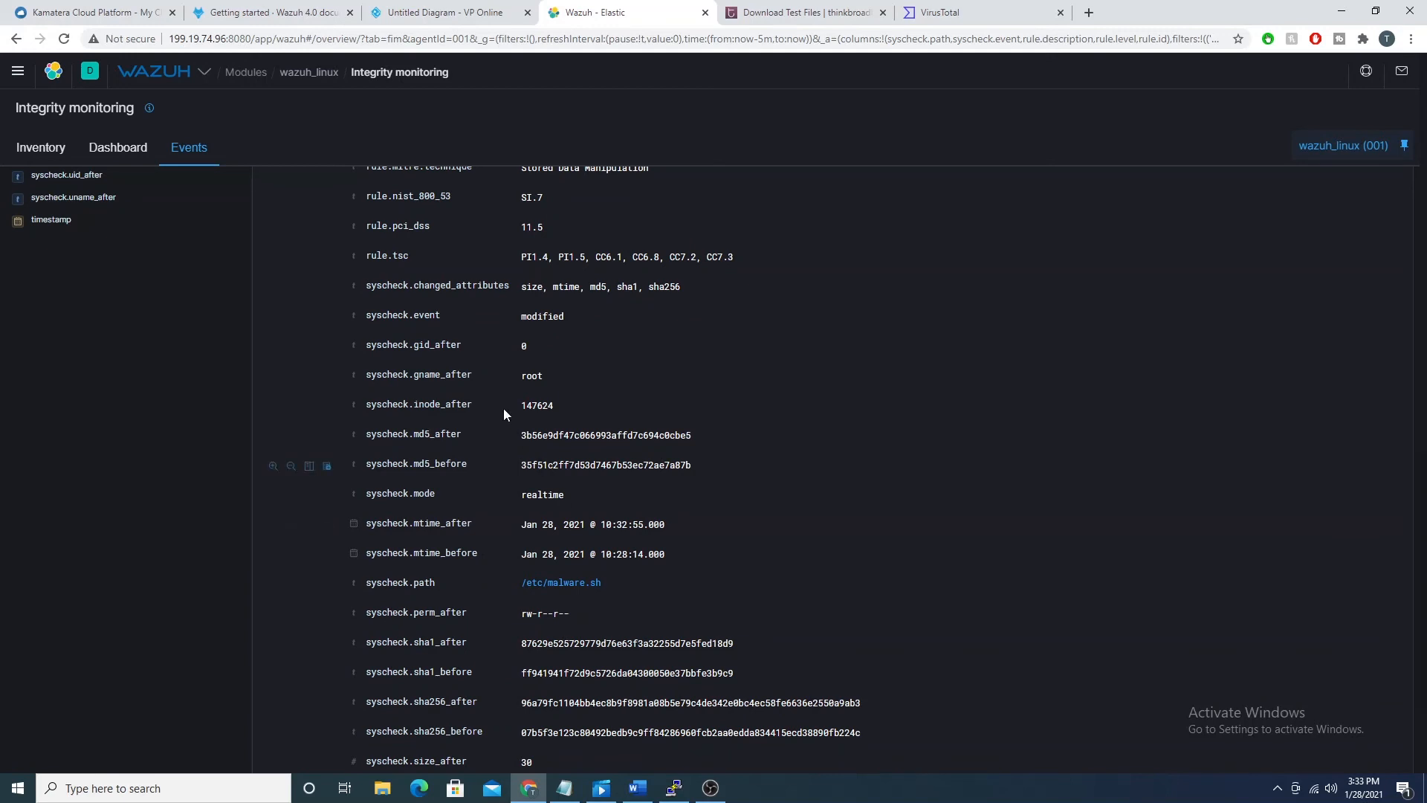
scroll(542, 385, "down", 2)
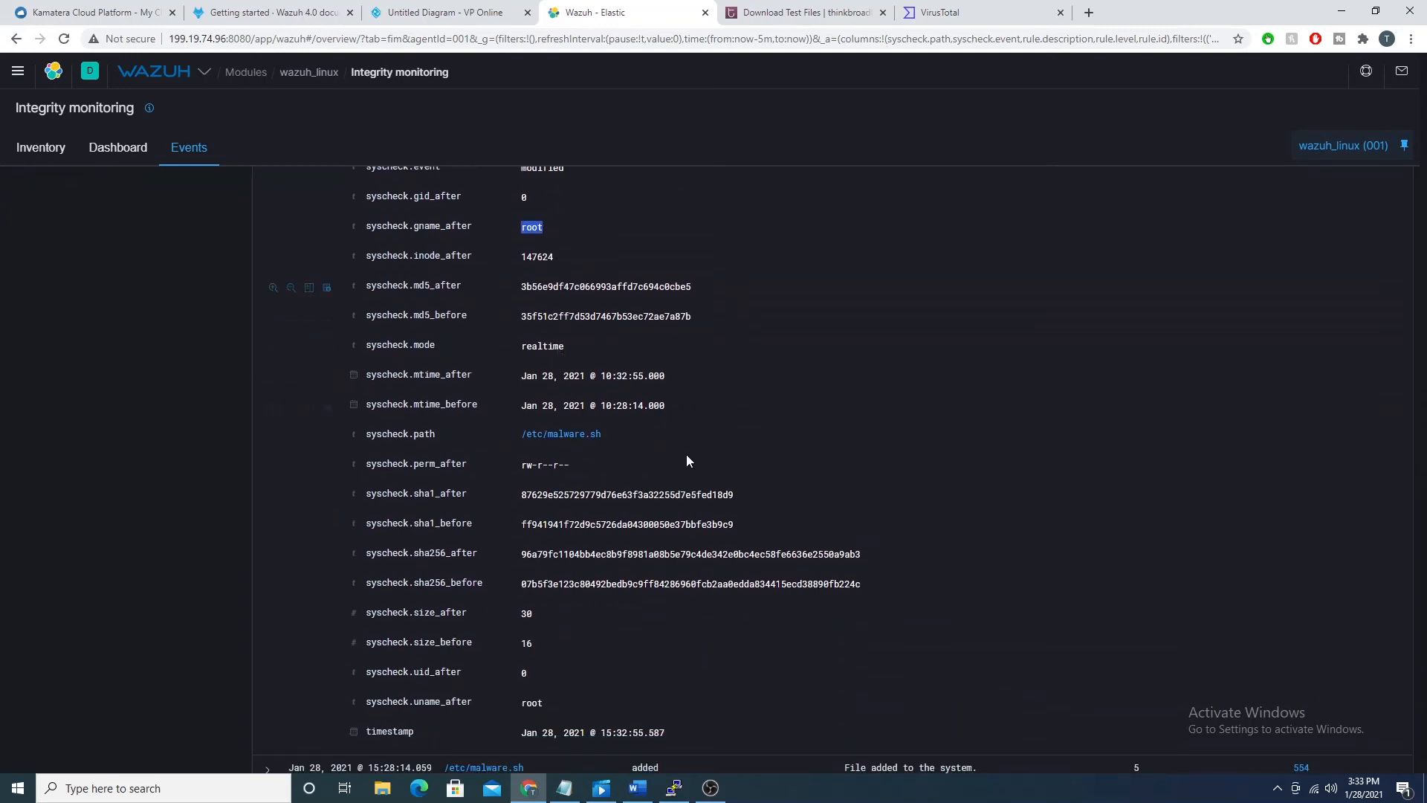
left_click(530, 703)
scroll(646, 694, "up", 15)
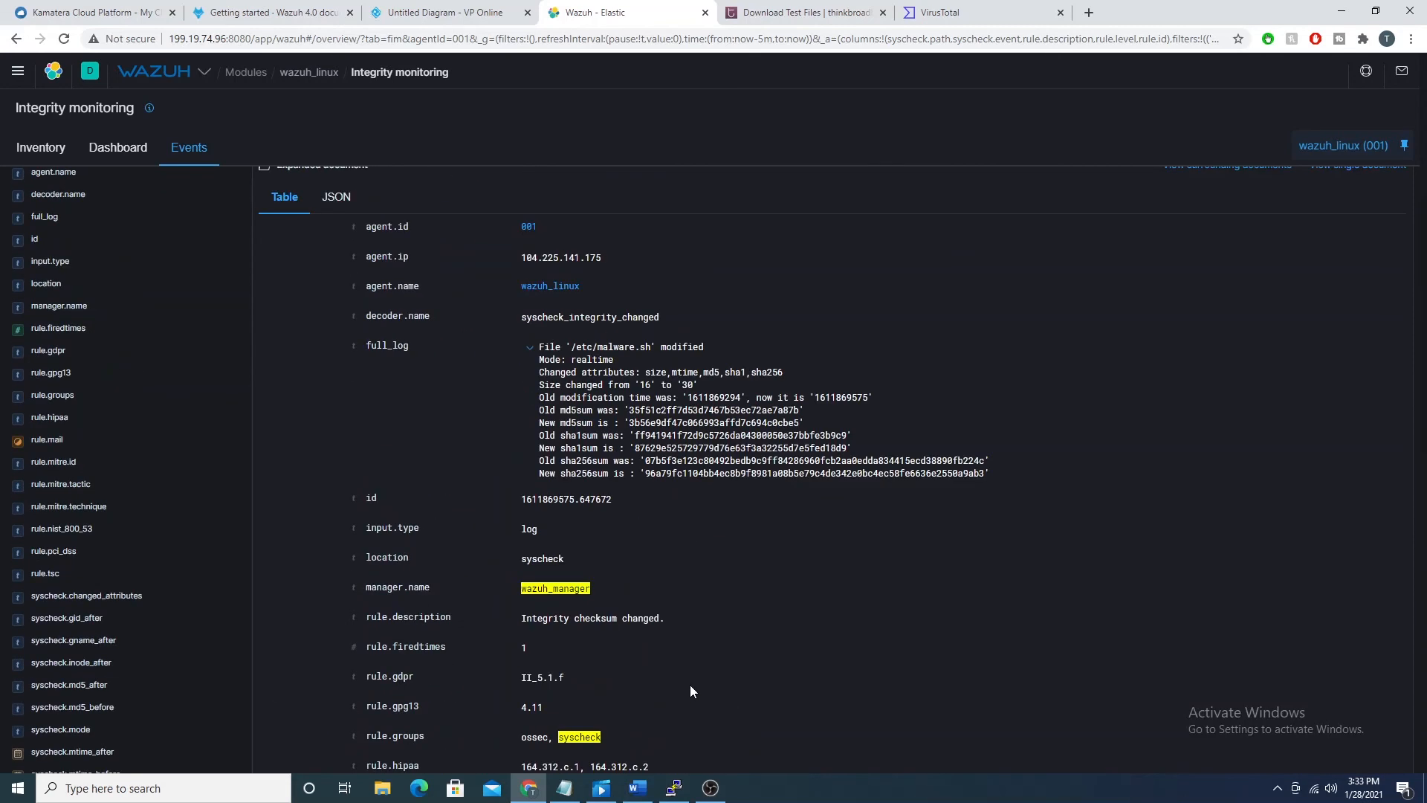
Step: Switch to the wazuh_linux terminal and delete the file with "rm -rf malware.sh"
left_click(676, 787)
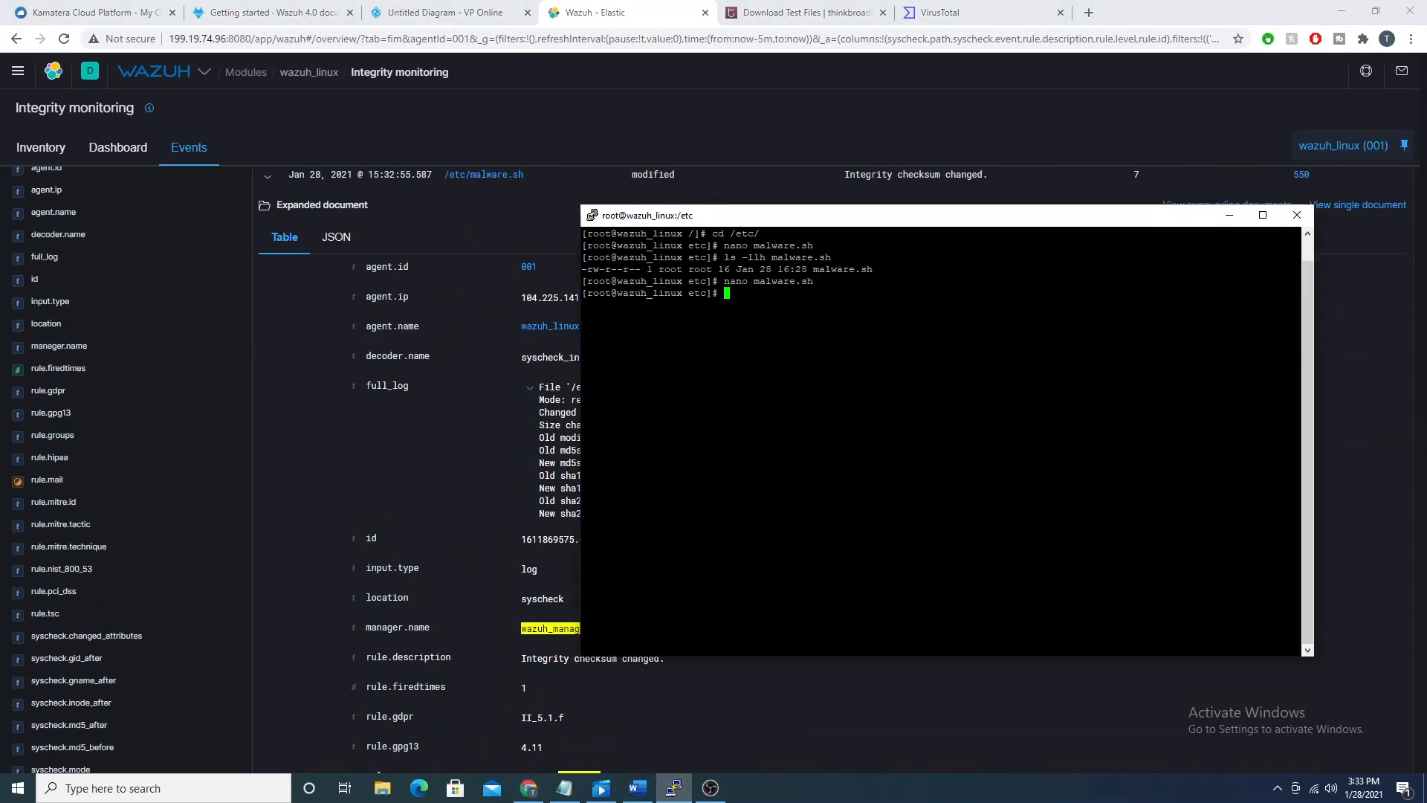
type("rm -rf malware.sh")
key("Return")
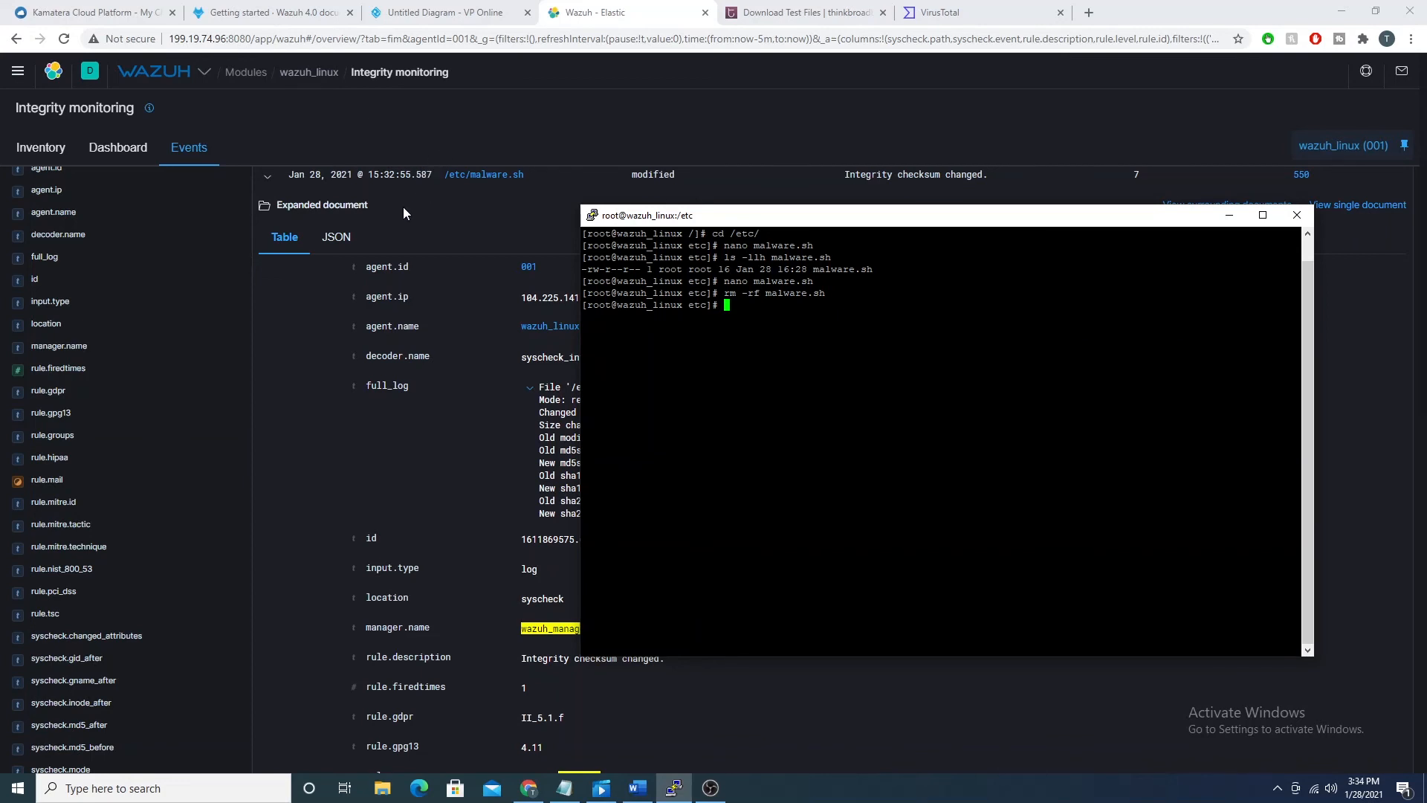
Step: Return to the Integrity monitoring events in Wazuh and collapse the modified event for /etc/malware.sh
left_click(442, 212)
scroll(413, 334, "up", 3)
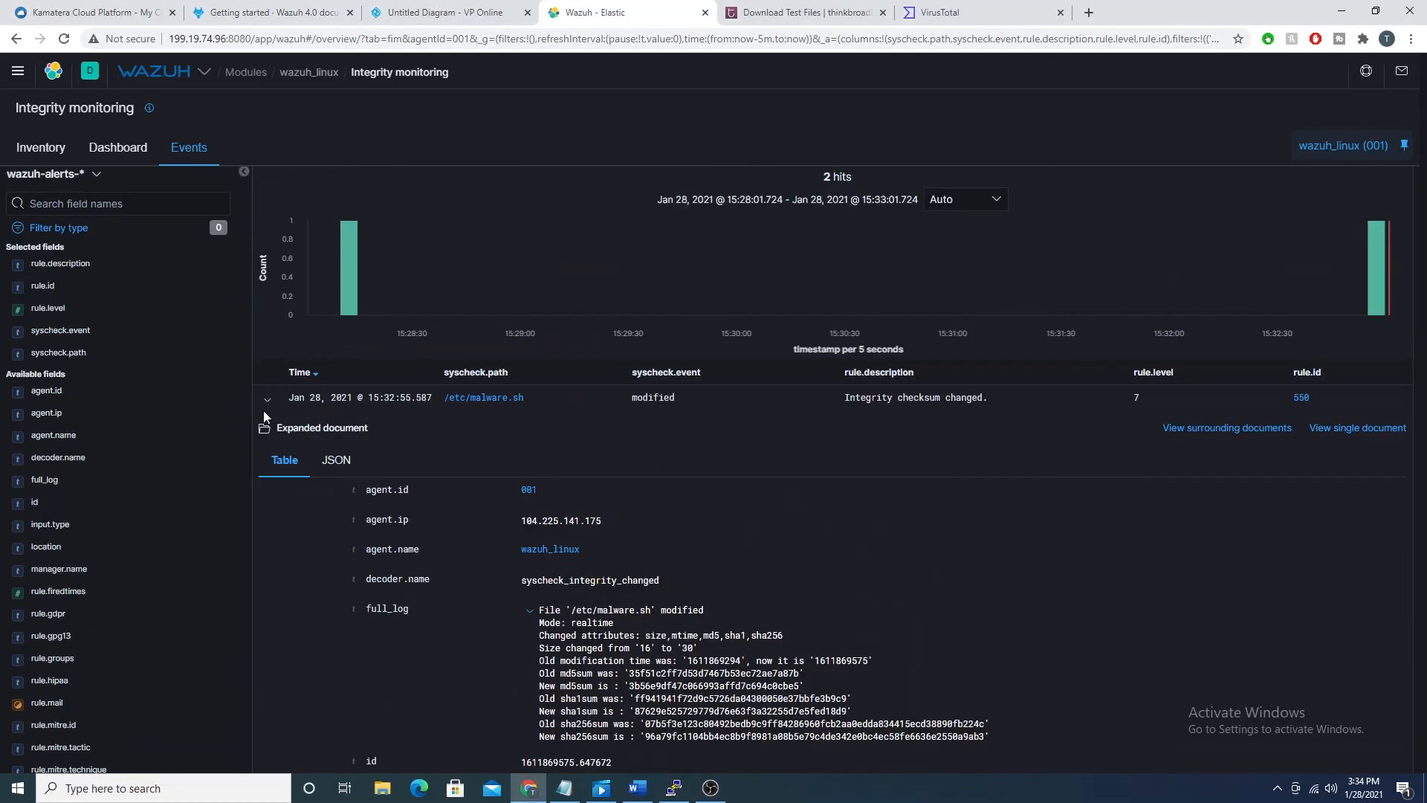
left_click(267, 400)
left_click(267, 400)
left_click(266, 400)
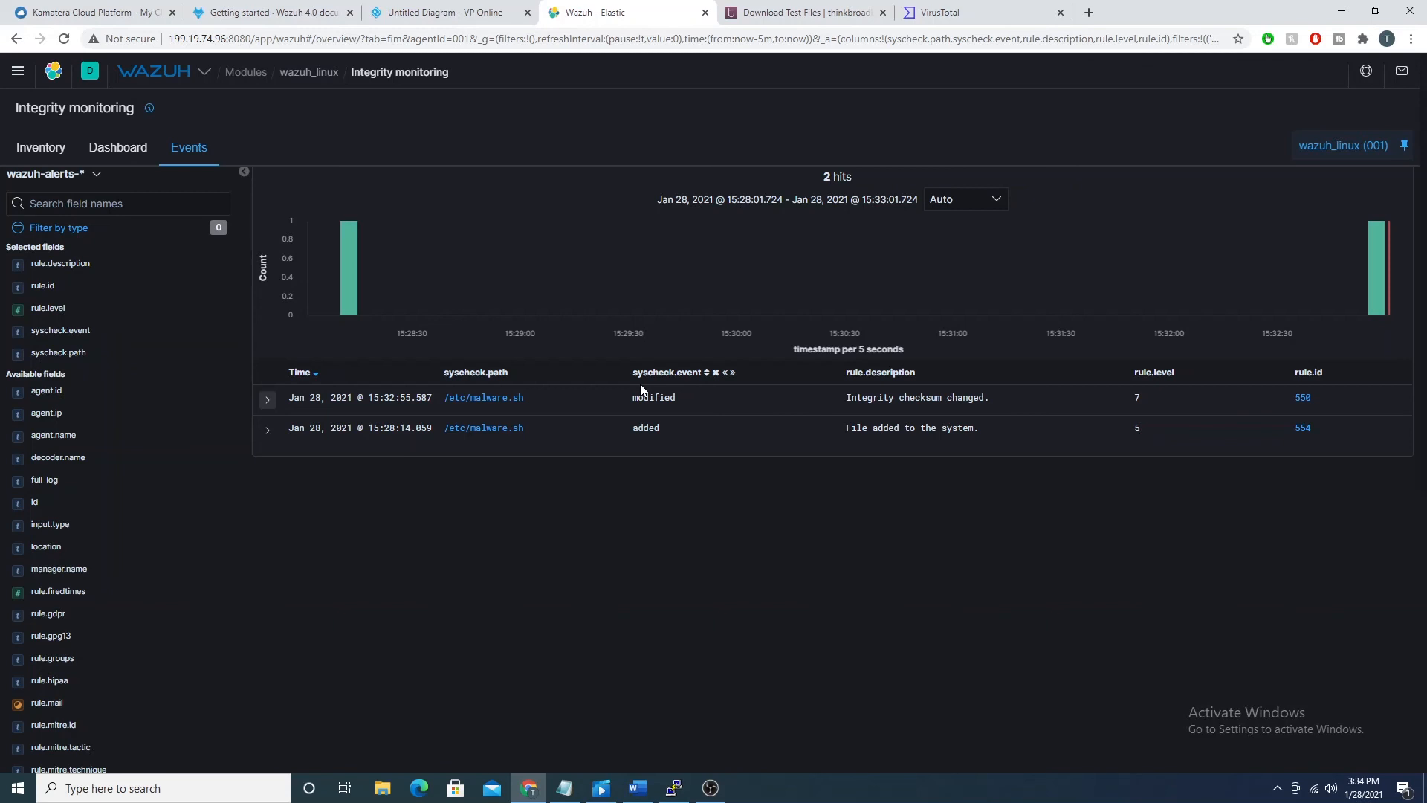
scroll(926, 341, "up", 1)
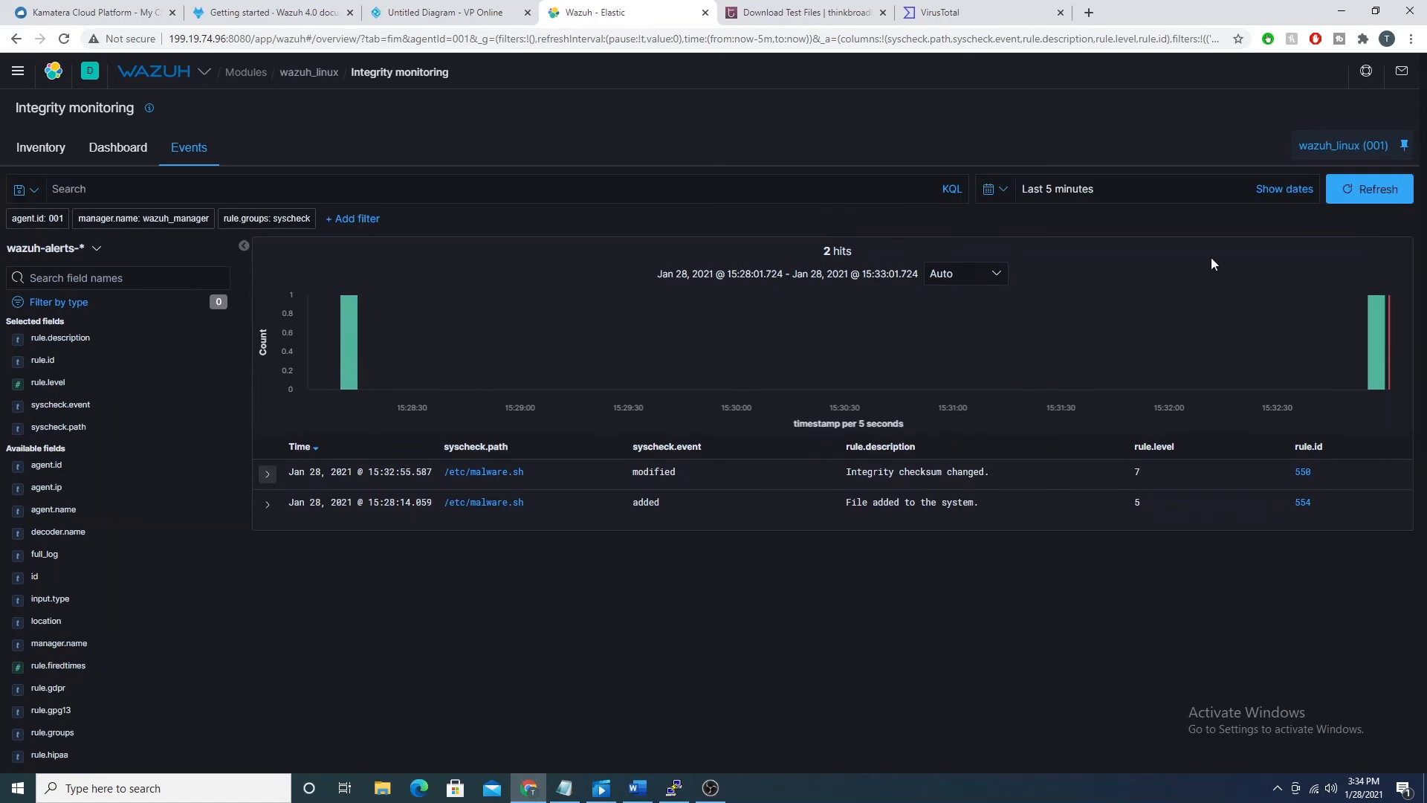
Step: Refresh the integrity monitoring events, highlight the deleted event's rule description and expand that event for /etc/malware.sh
left_click(1366, 191)
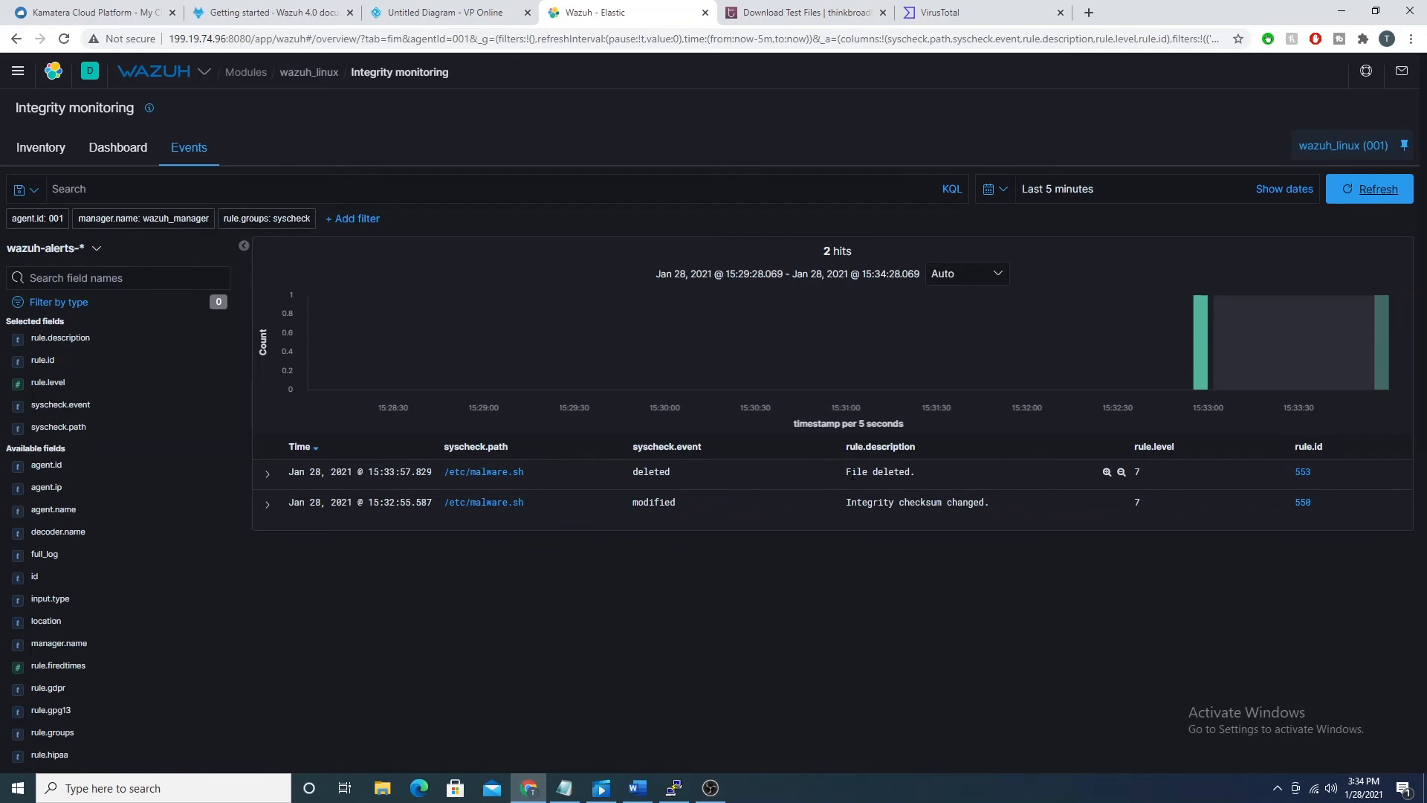
left_click_drag(853, 476, 915, 474)
left_click(268, 473)
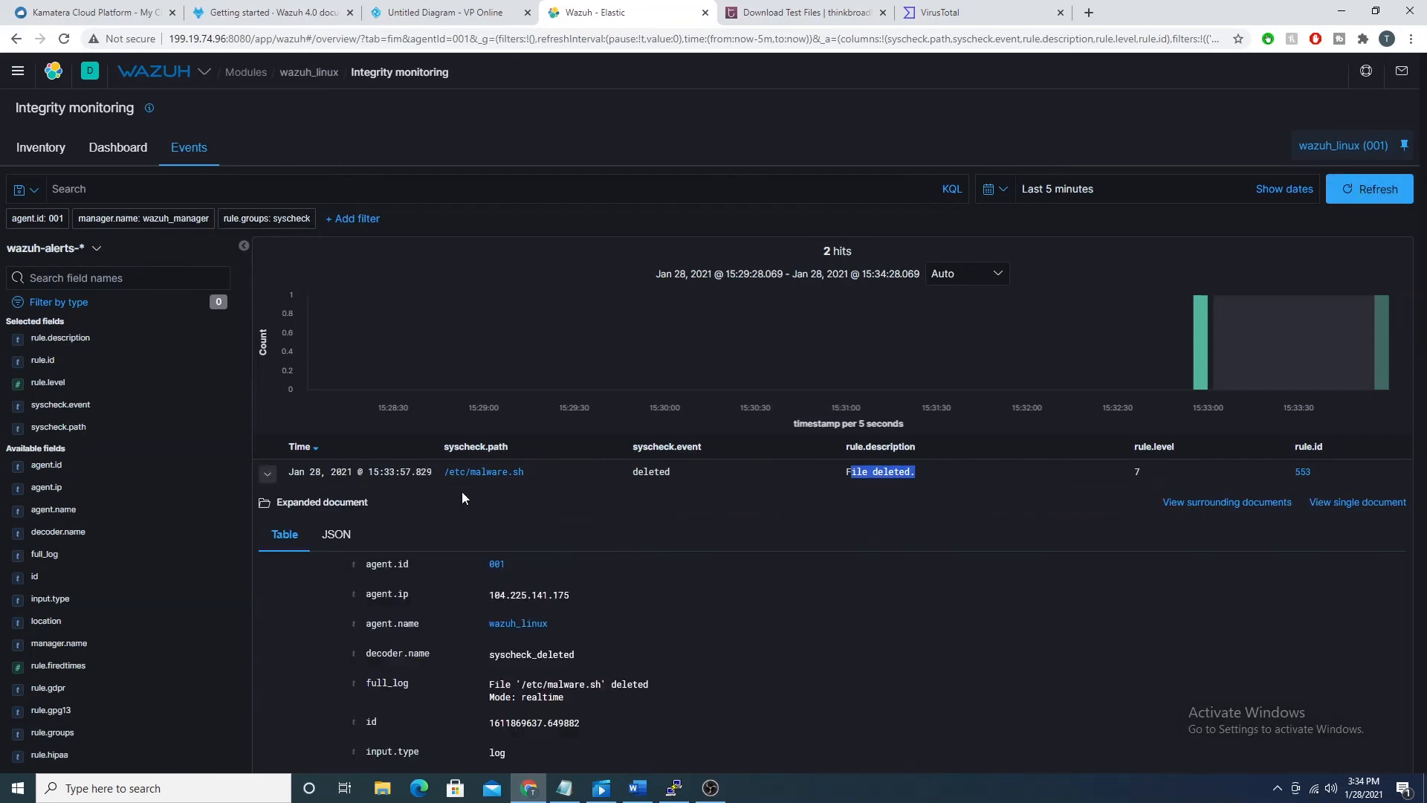
Step: Read through the deleted event's fields, from full_log and the rule details to the syscheck hashes and syscheck.uname_after
scroll(407, 418, "down", 2)
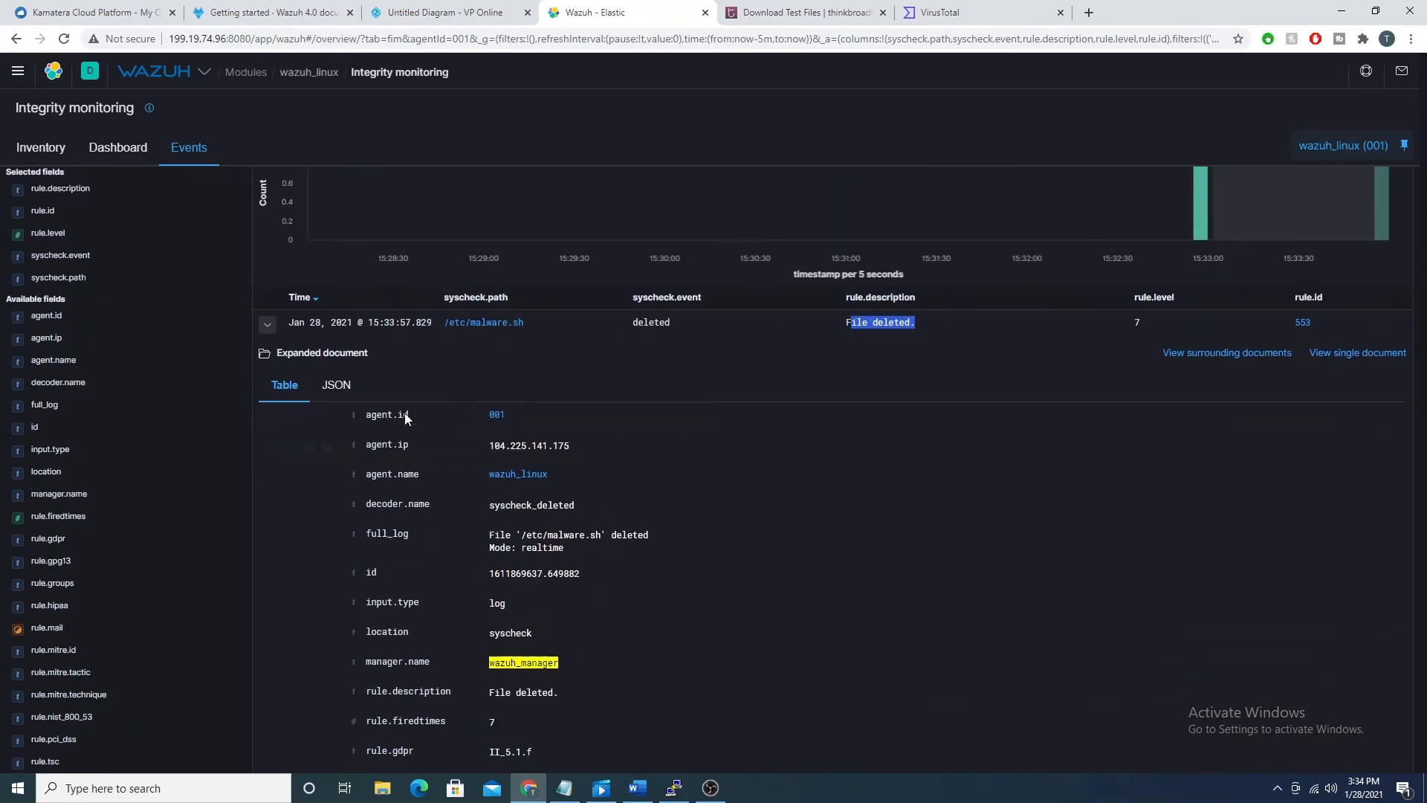
scroll(406, 419, "down", 6)
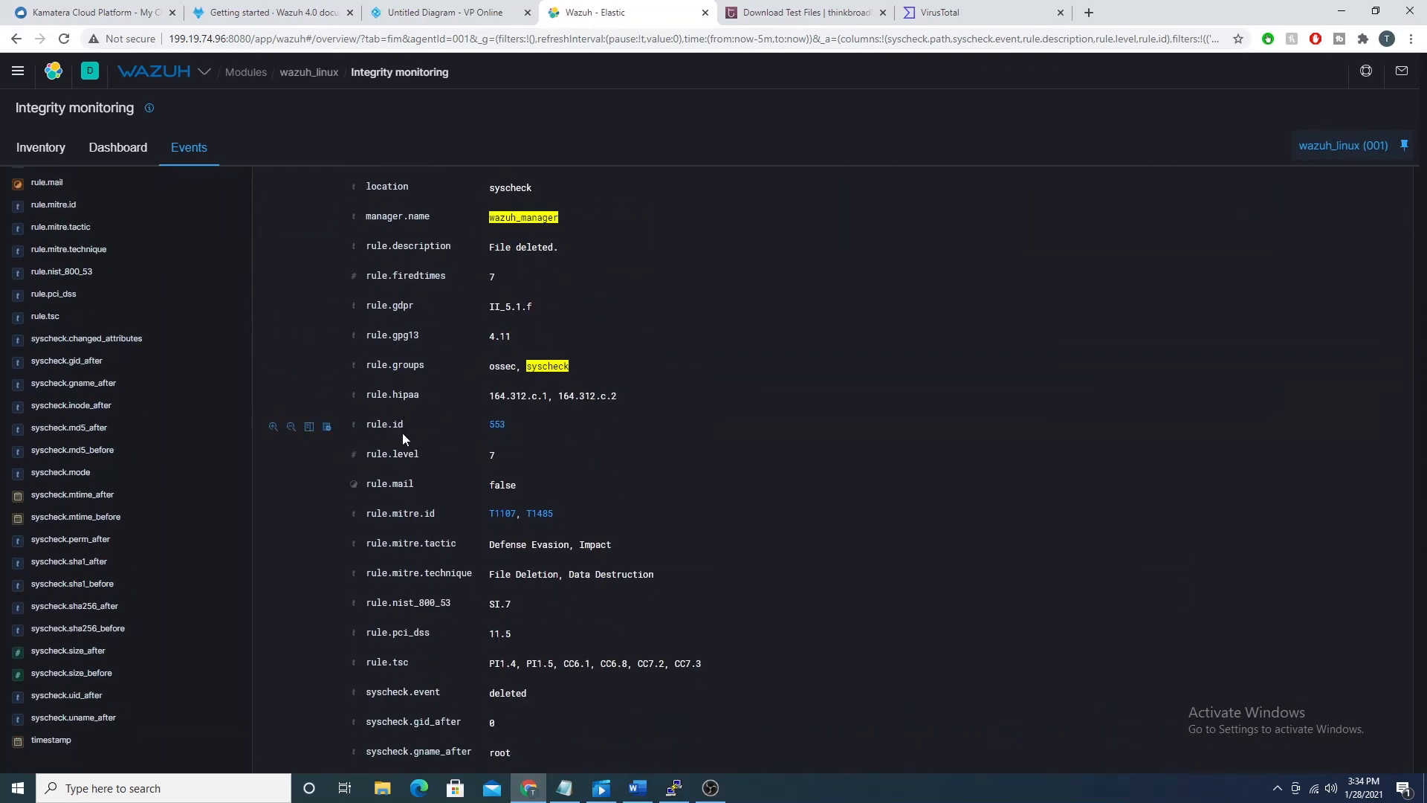
scroll(403, 431, "down", 3)
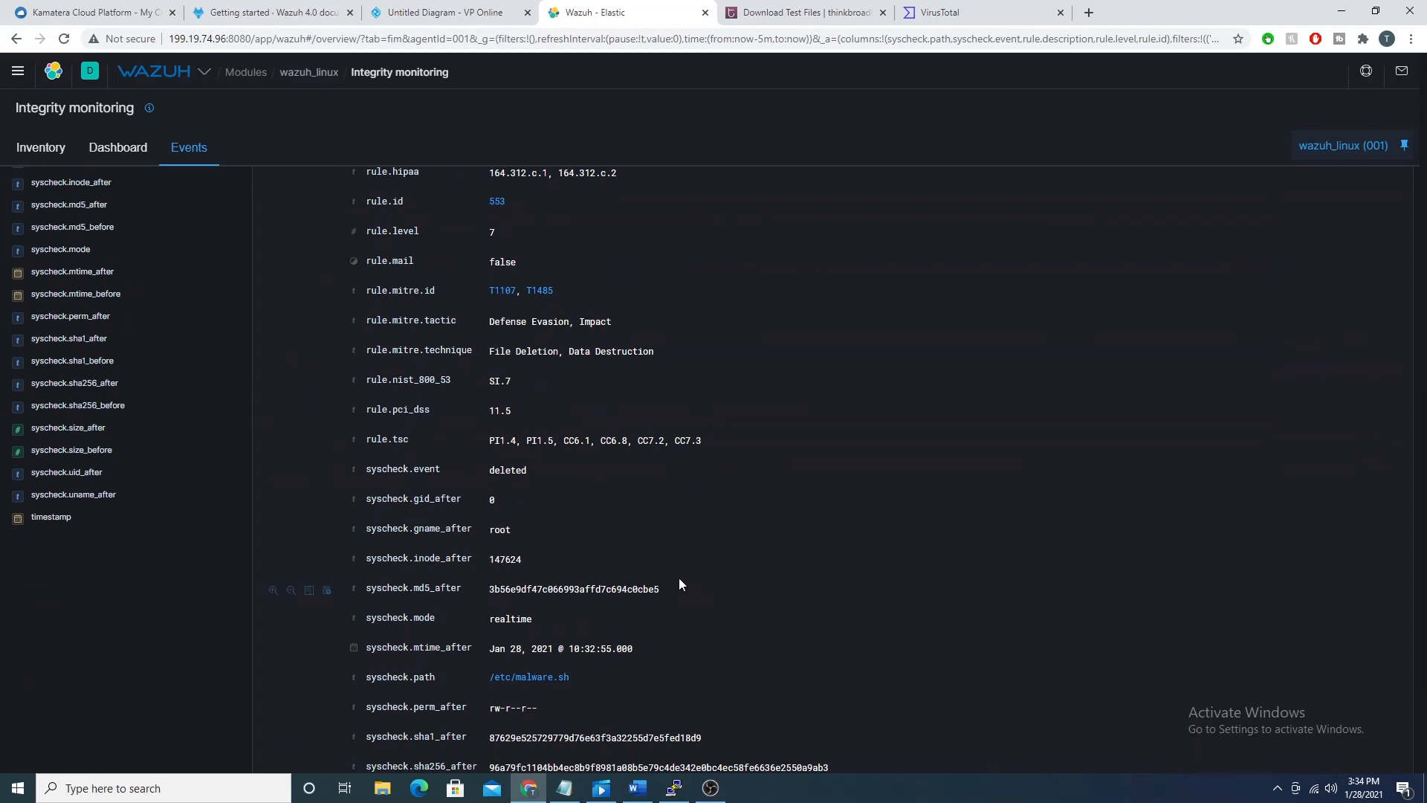
scroll(657, 519, "down", 3)
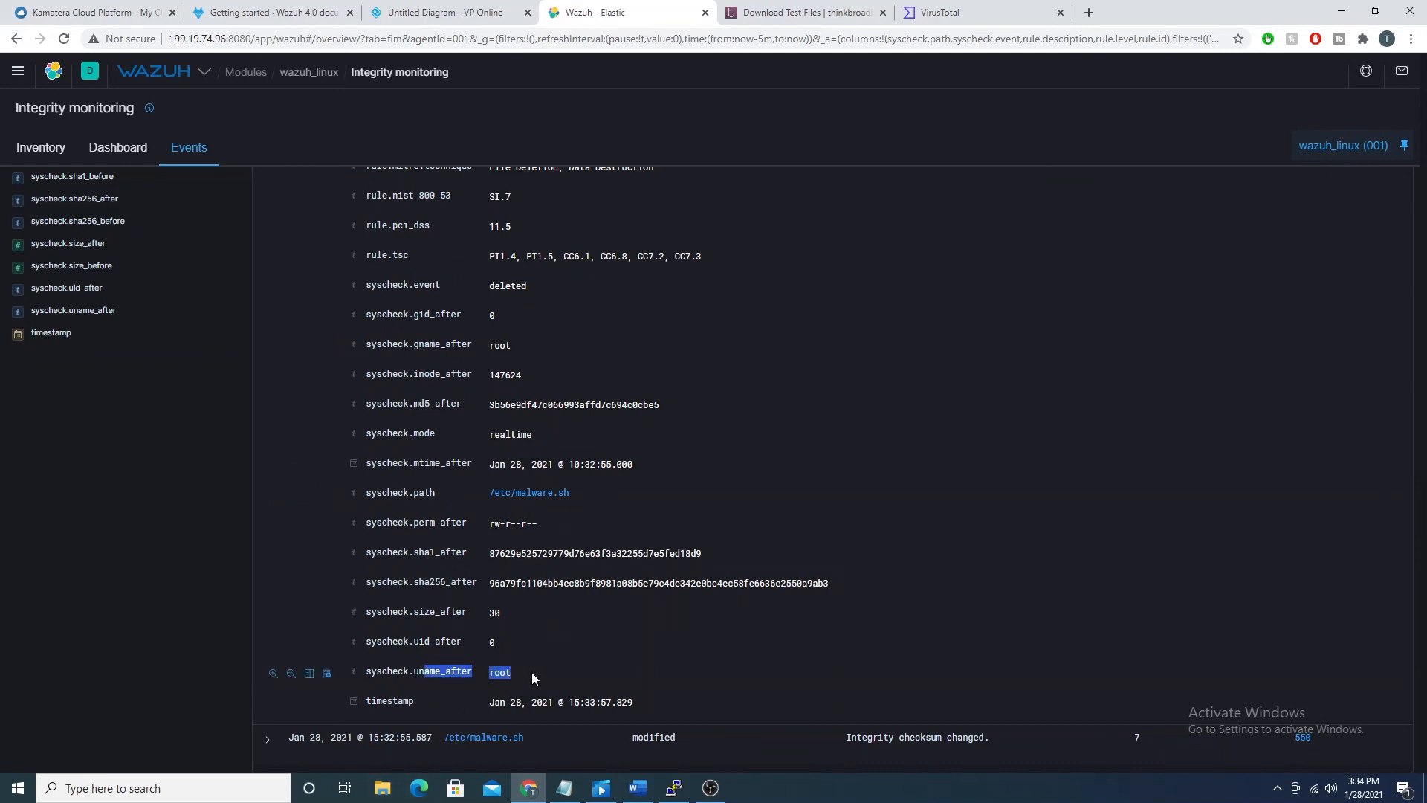
scroll(531, 671, "up", 7)
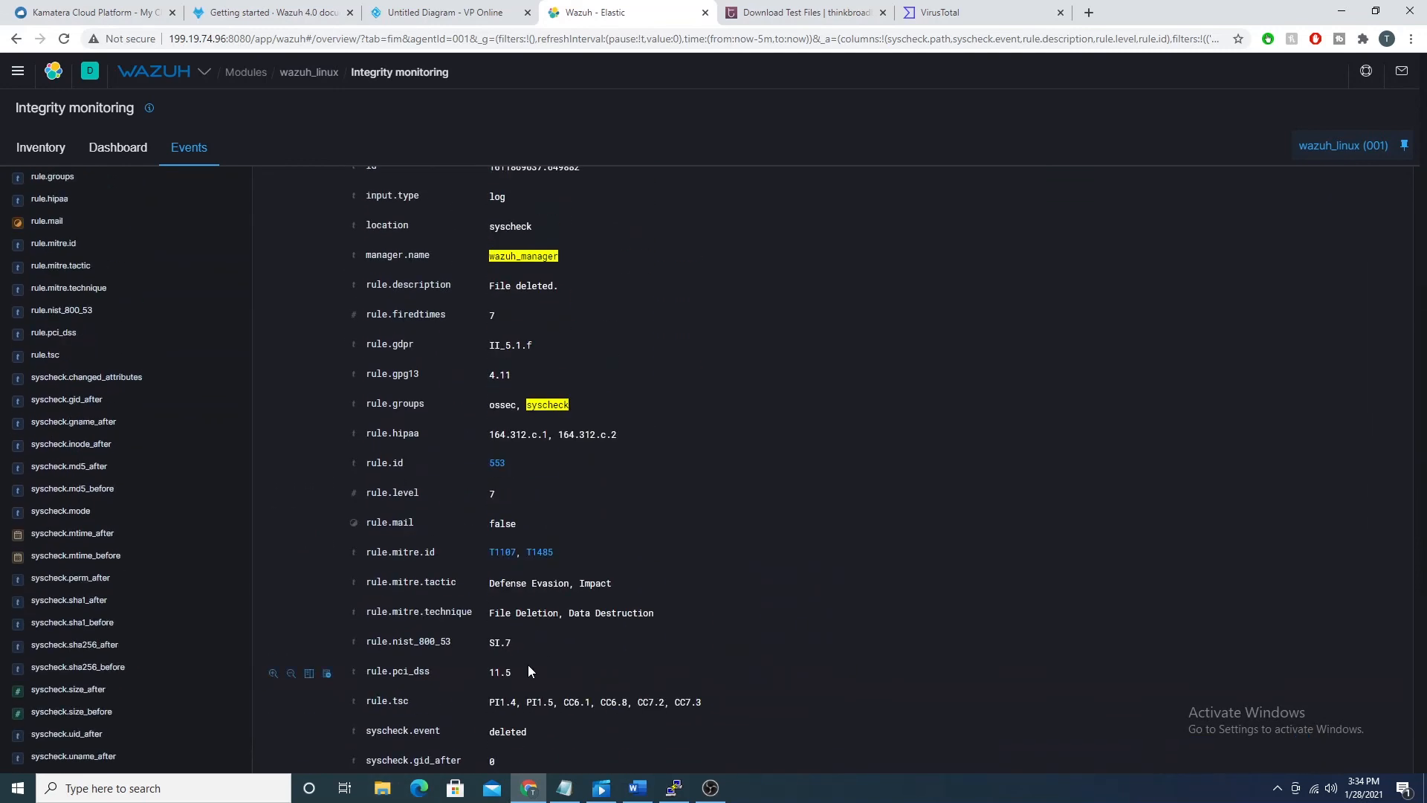
scroll(527, 664, "up", 6)
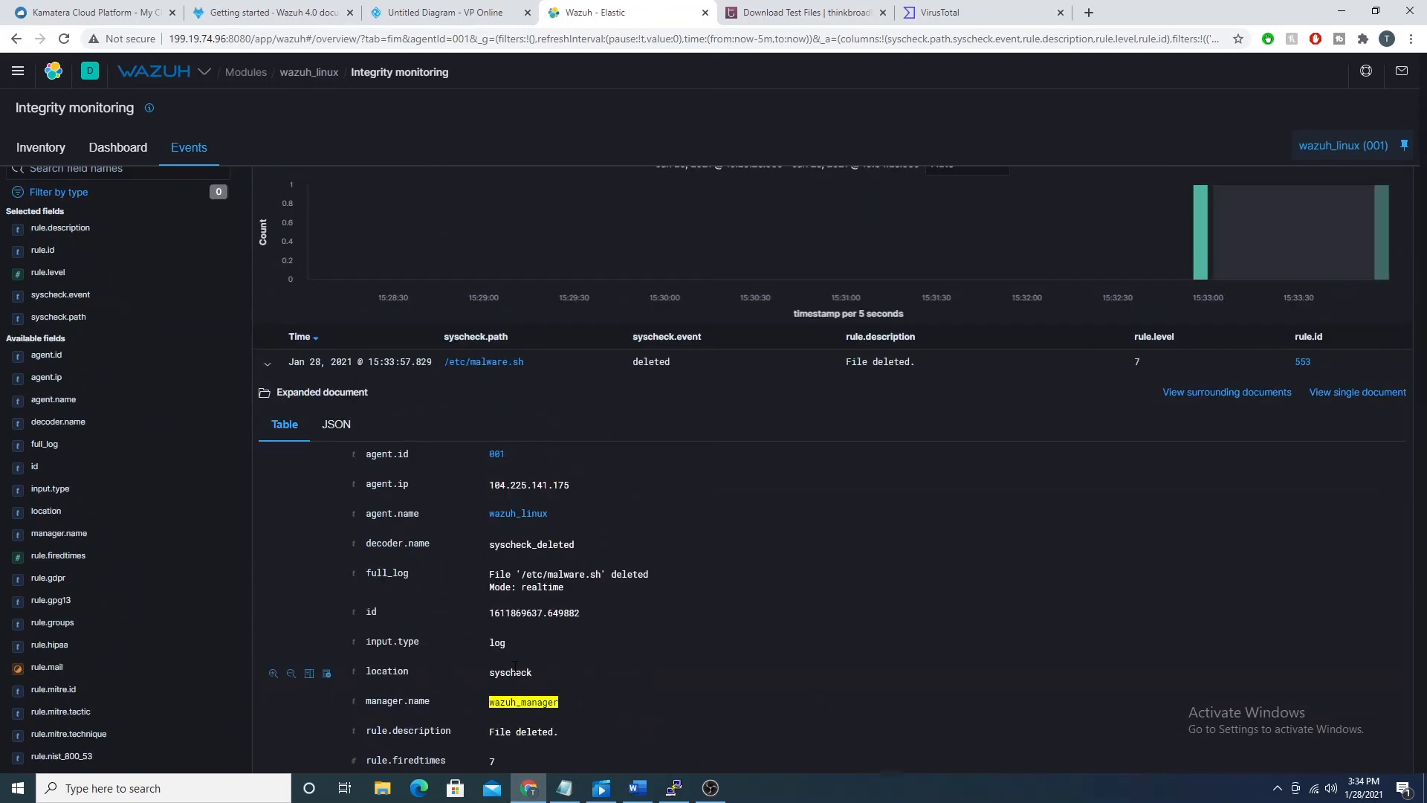
scroll(514, 665, "up", 2)
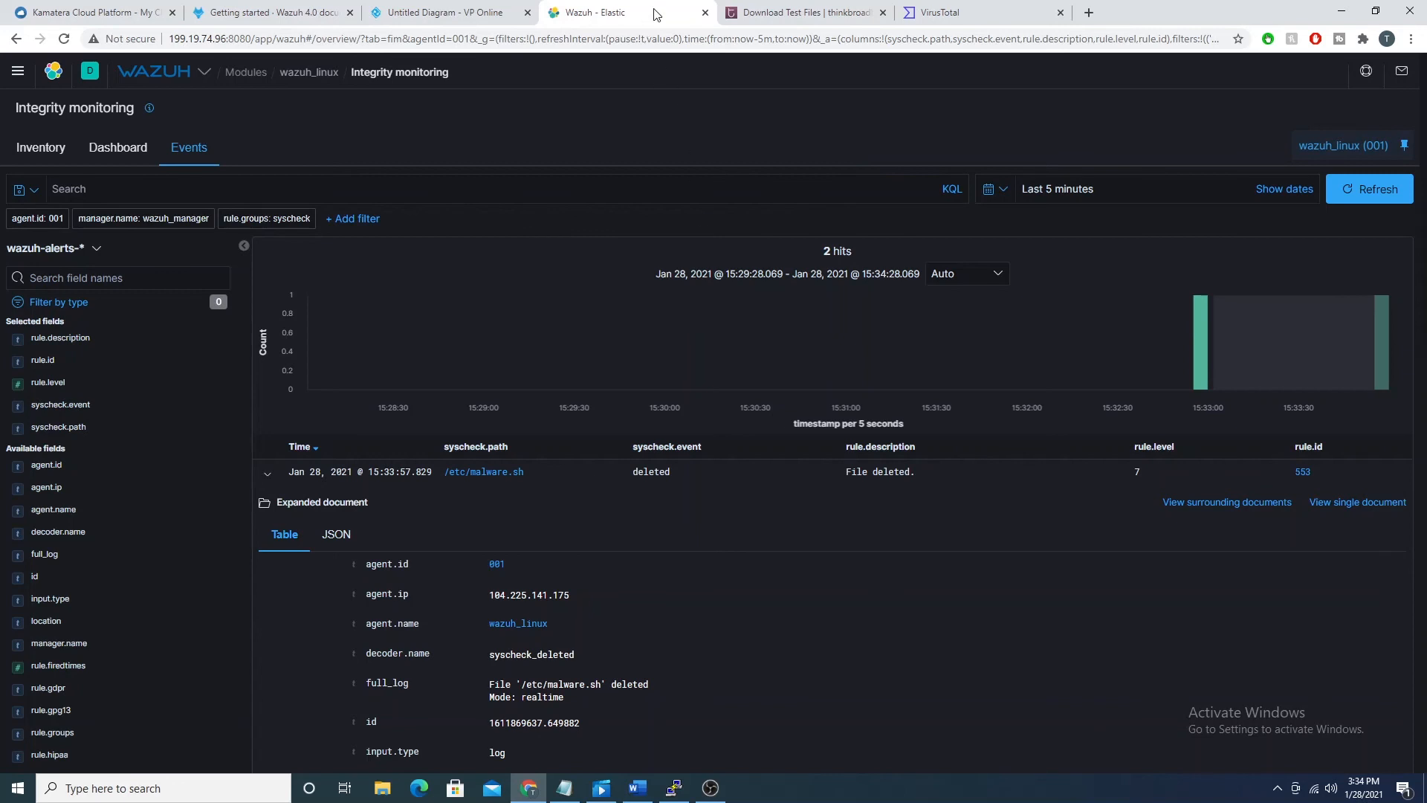
left_click(764, 15)
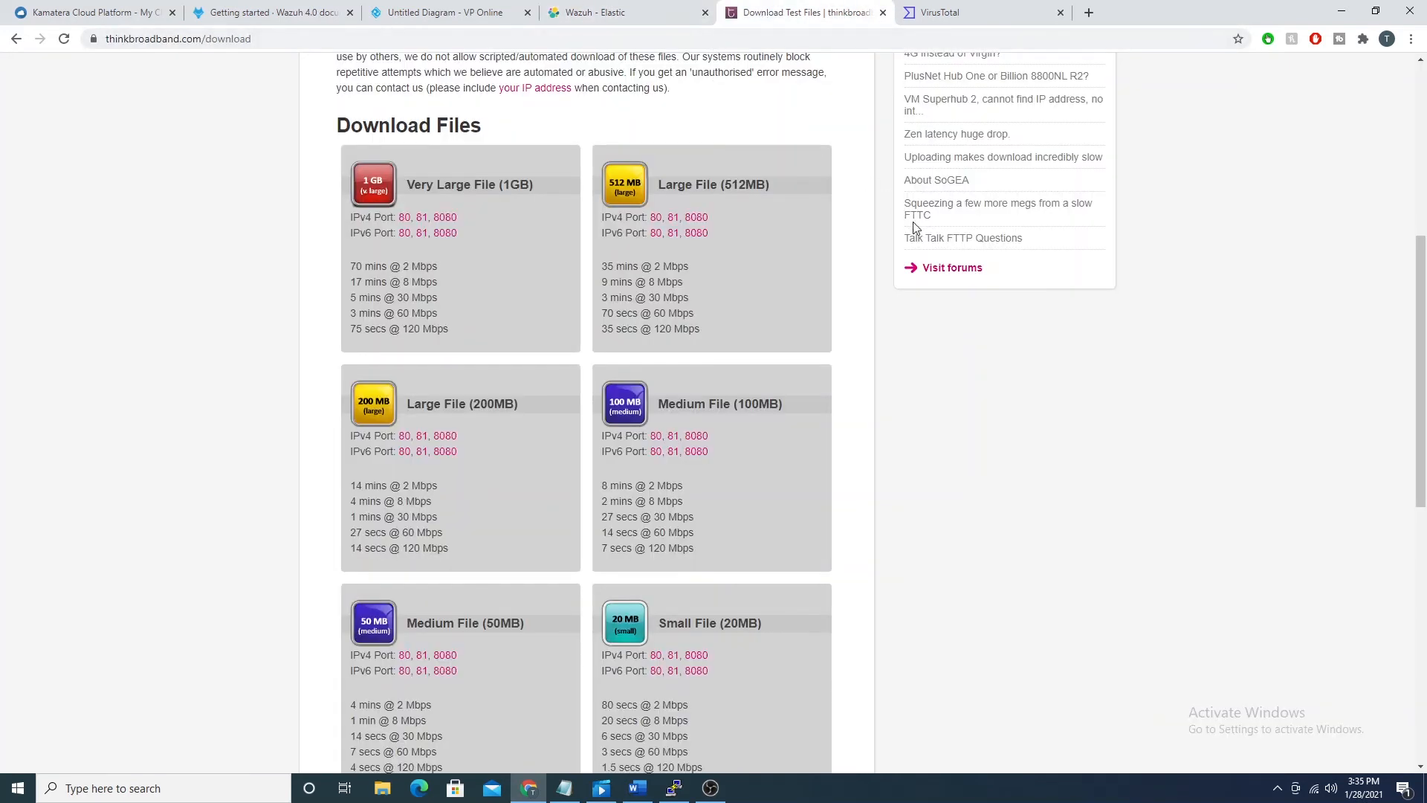
right_click(634, 632)
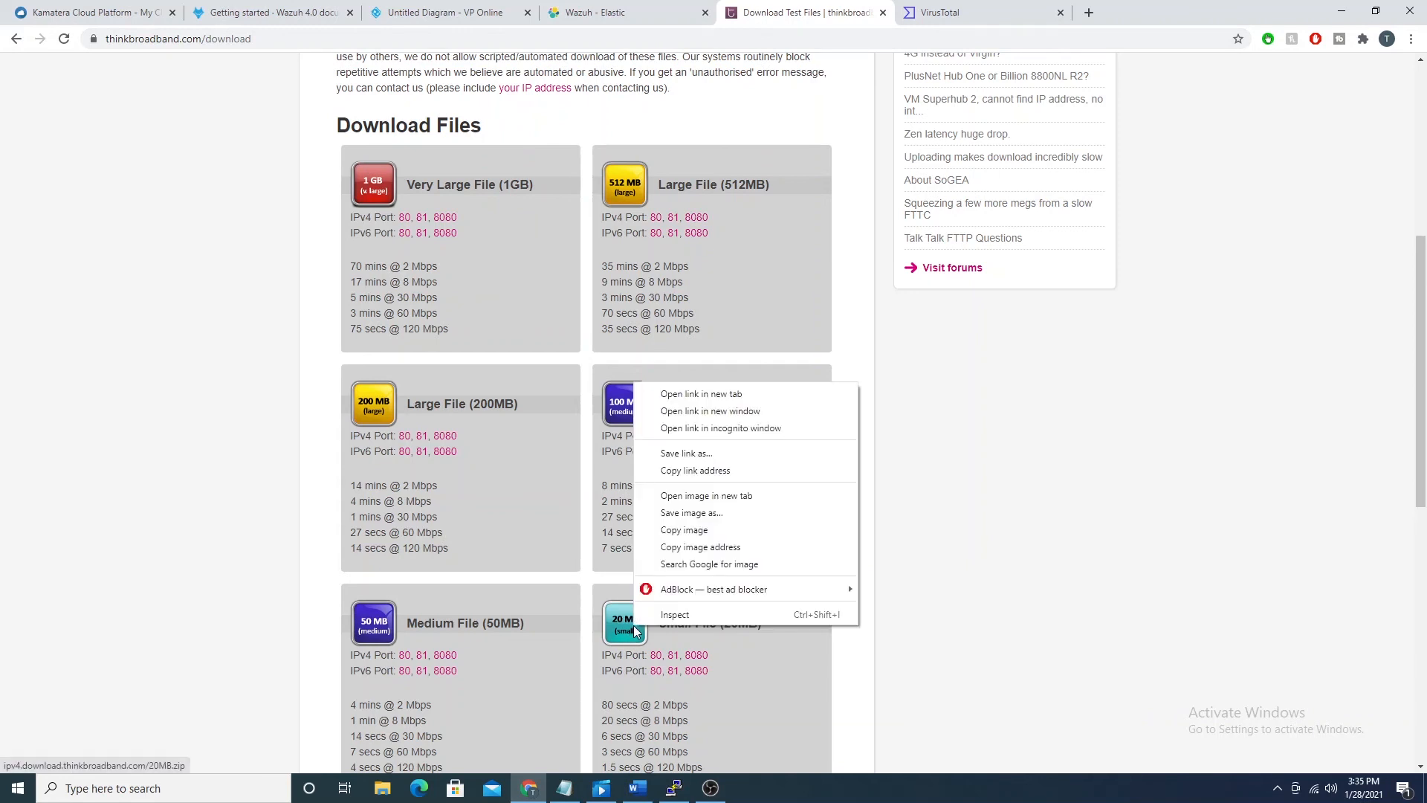
left_click(712, 470)
key("alt+Tab")
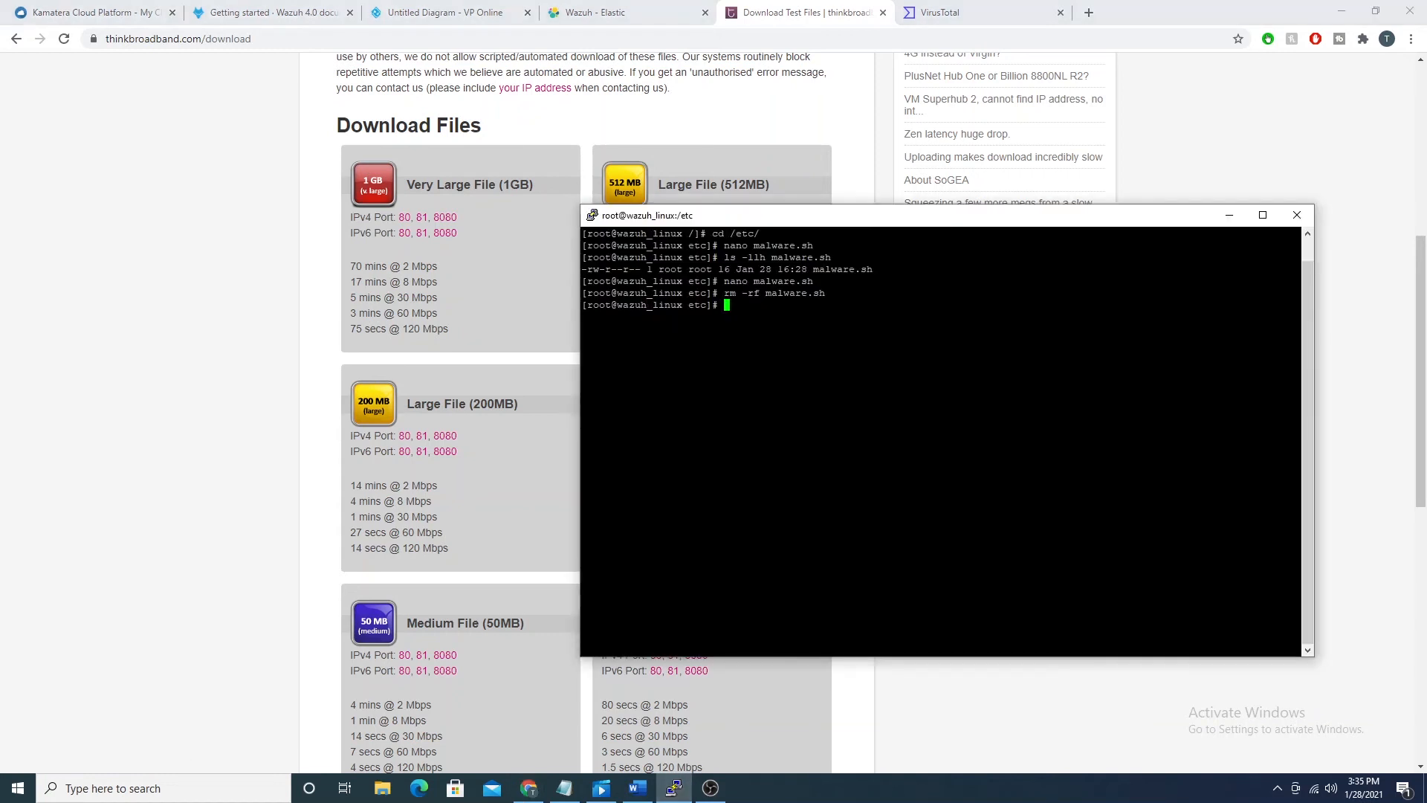
type("wget")
type("http://ipv4.download.thinkbroadband.com/20MB.zip")
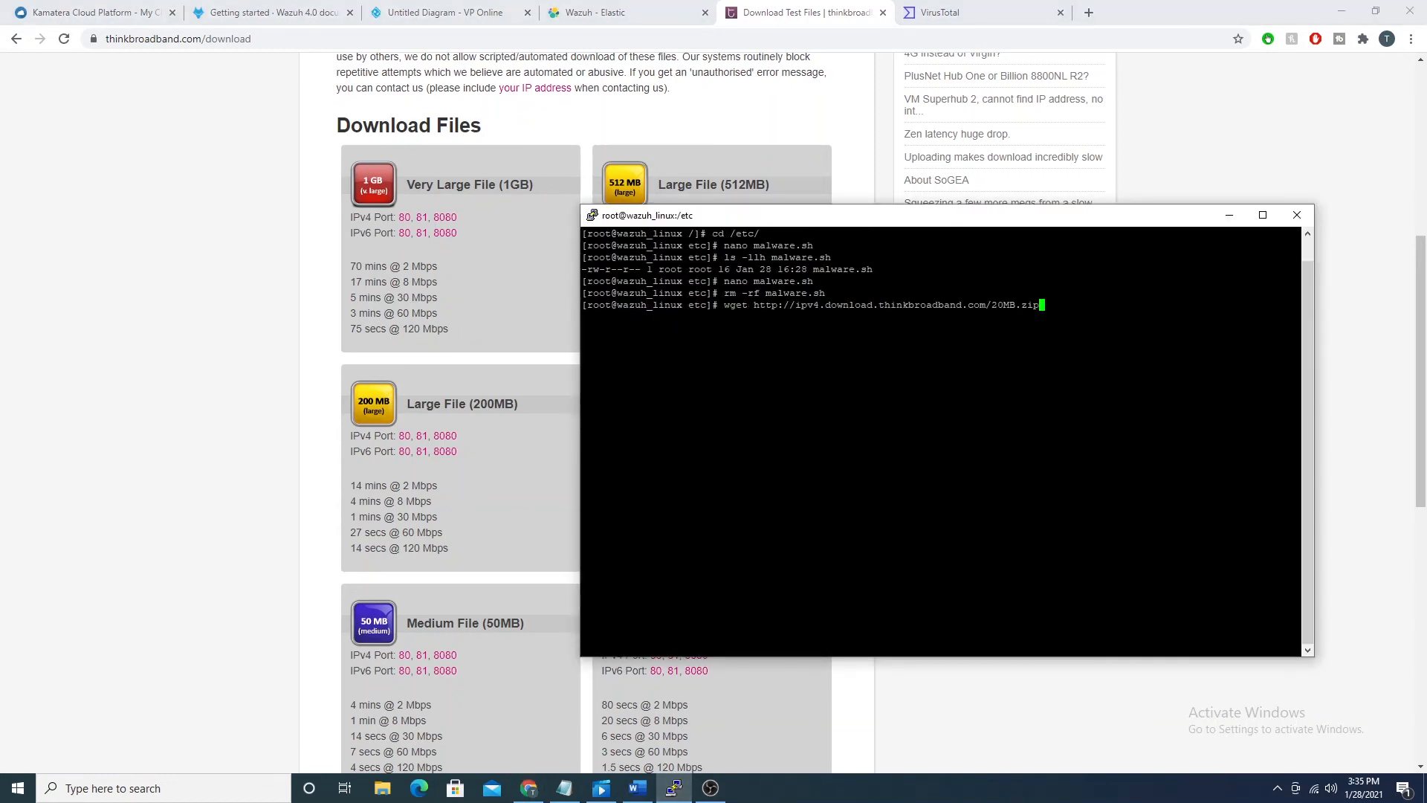
key("Return")
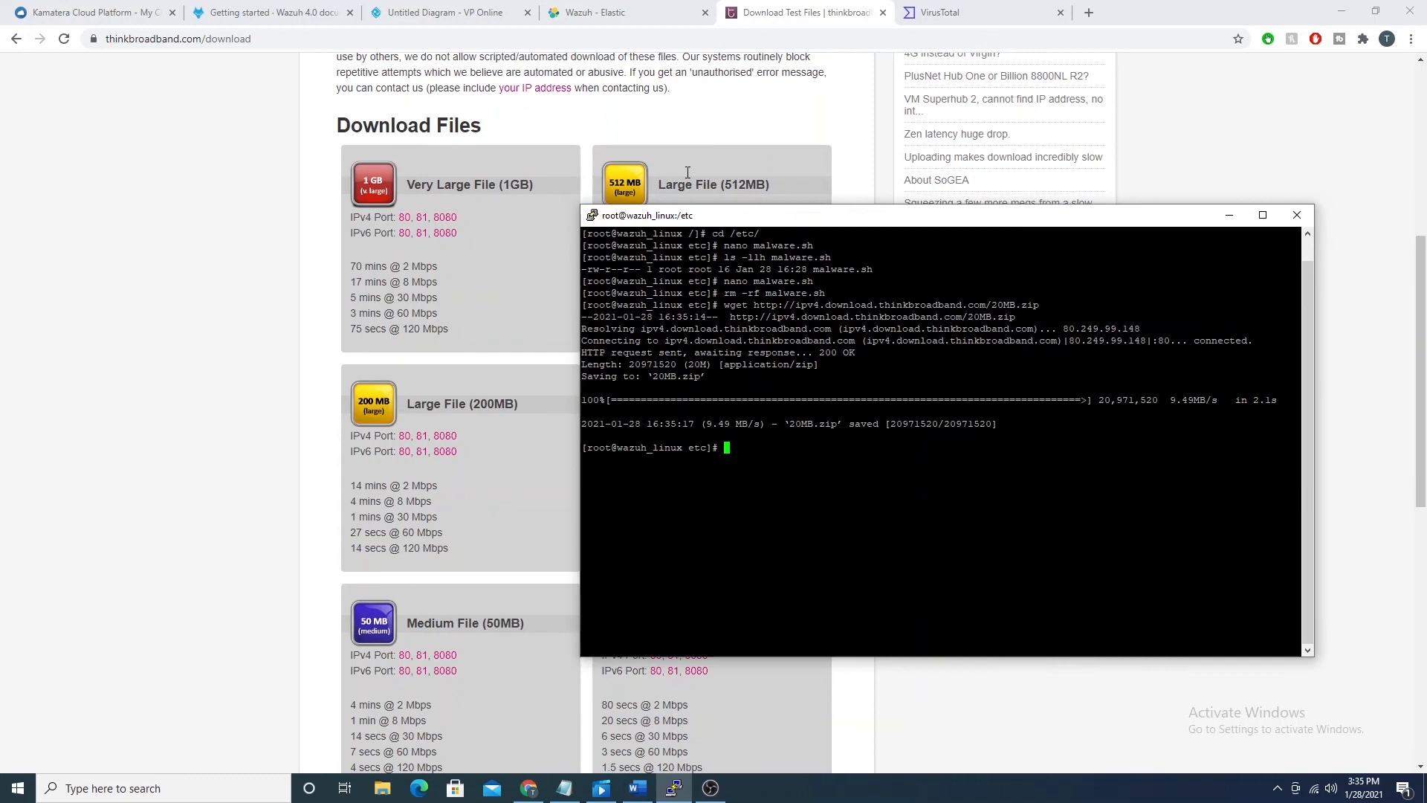
Step: Return to Wazuh, refresh the integrity monitoring events to review the /etc/20MB.zip entries, and collapse the deleted /etc/malware.sh event
left_click(632, 11)
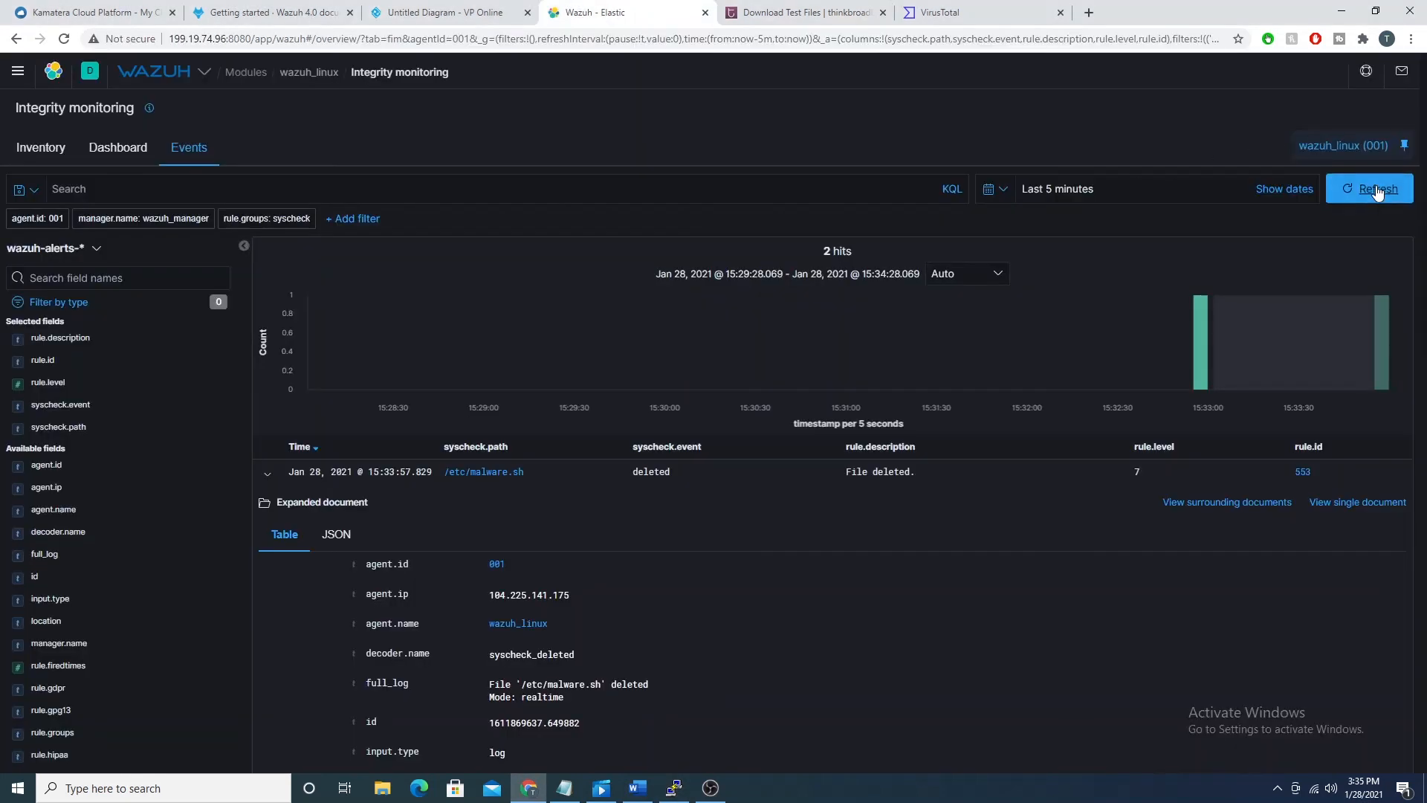
left_click(1376, 191)
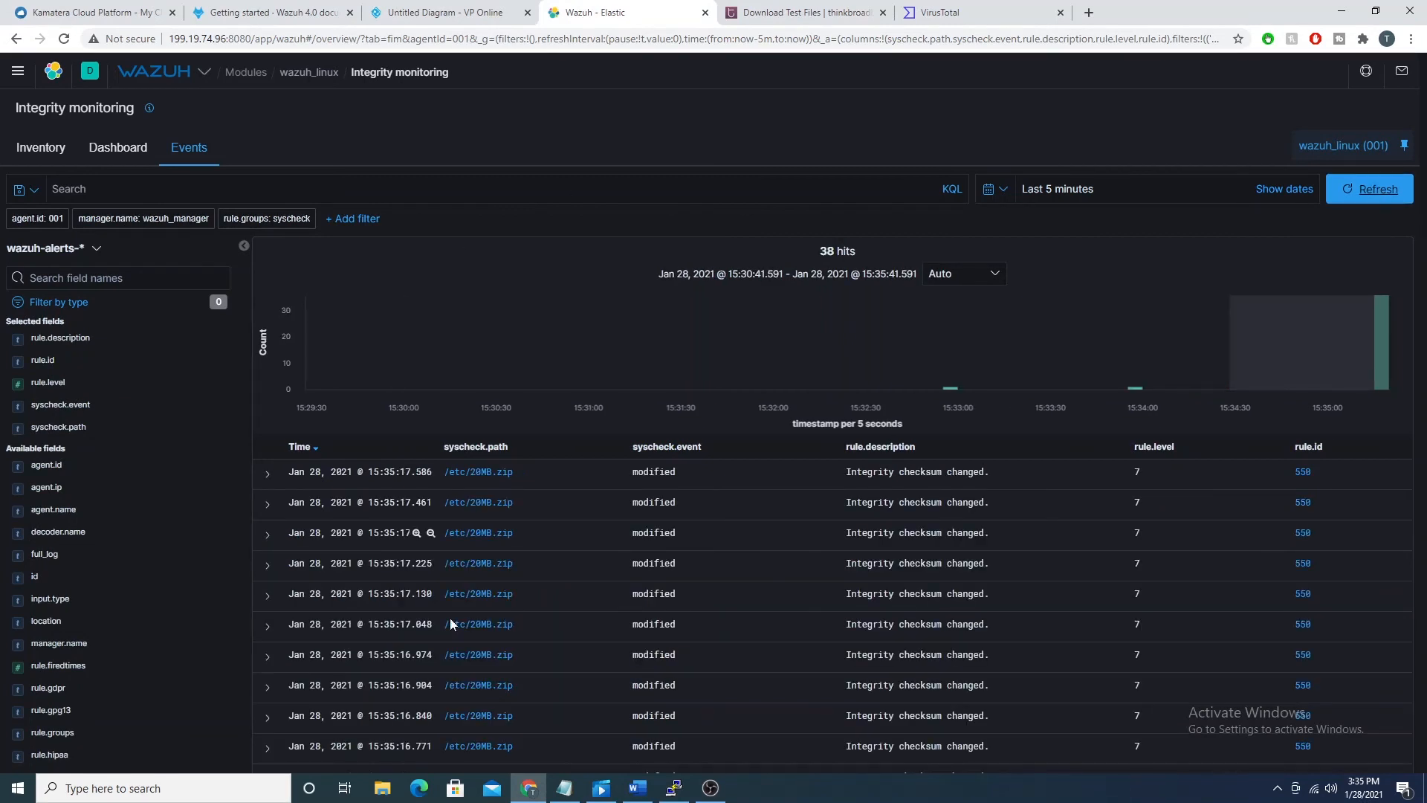
scroll(543, 267, "down", 2)
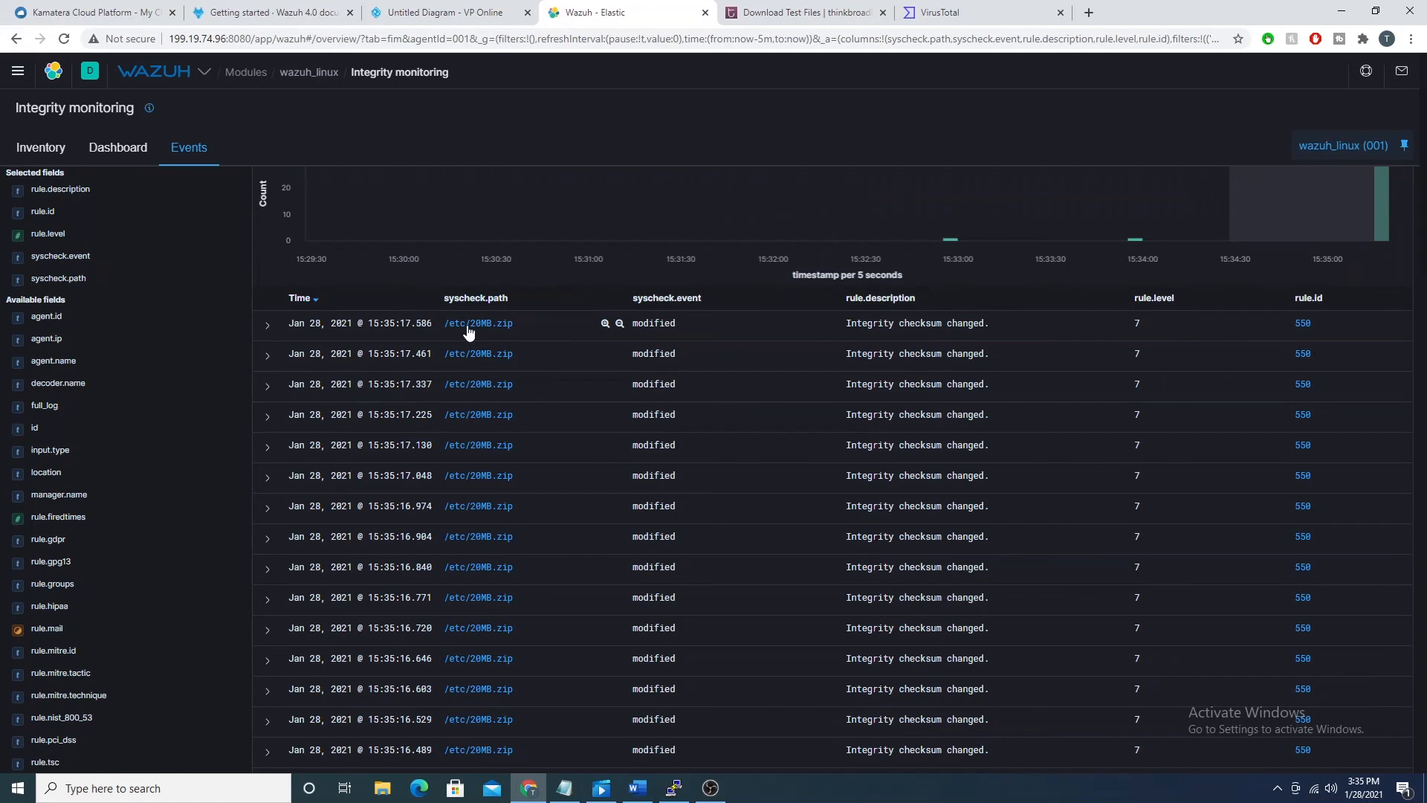
scroll(468, 332, "down", 12)
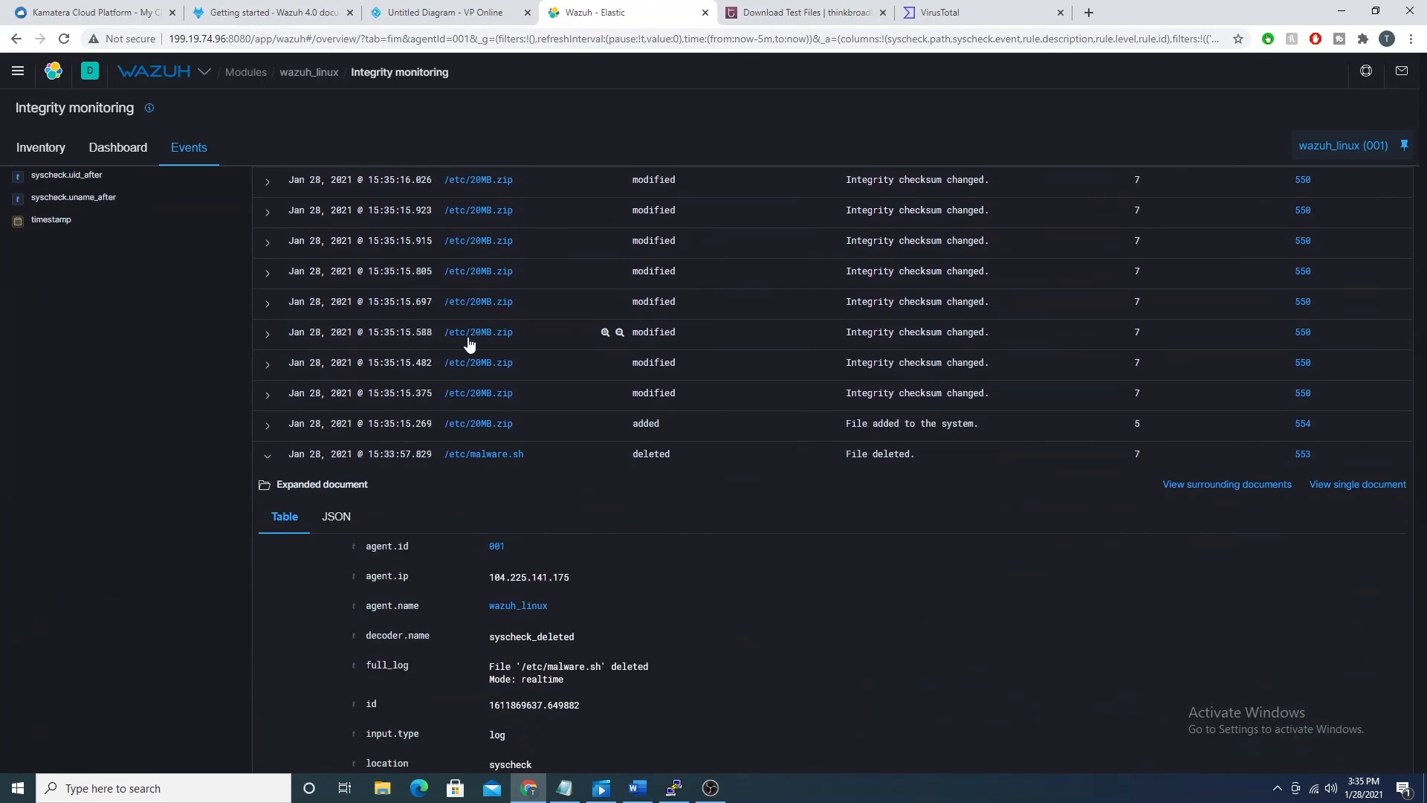
left_click(264, 457)
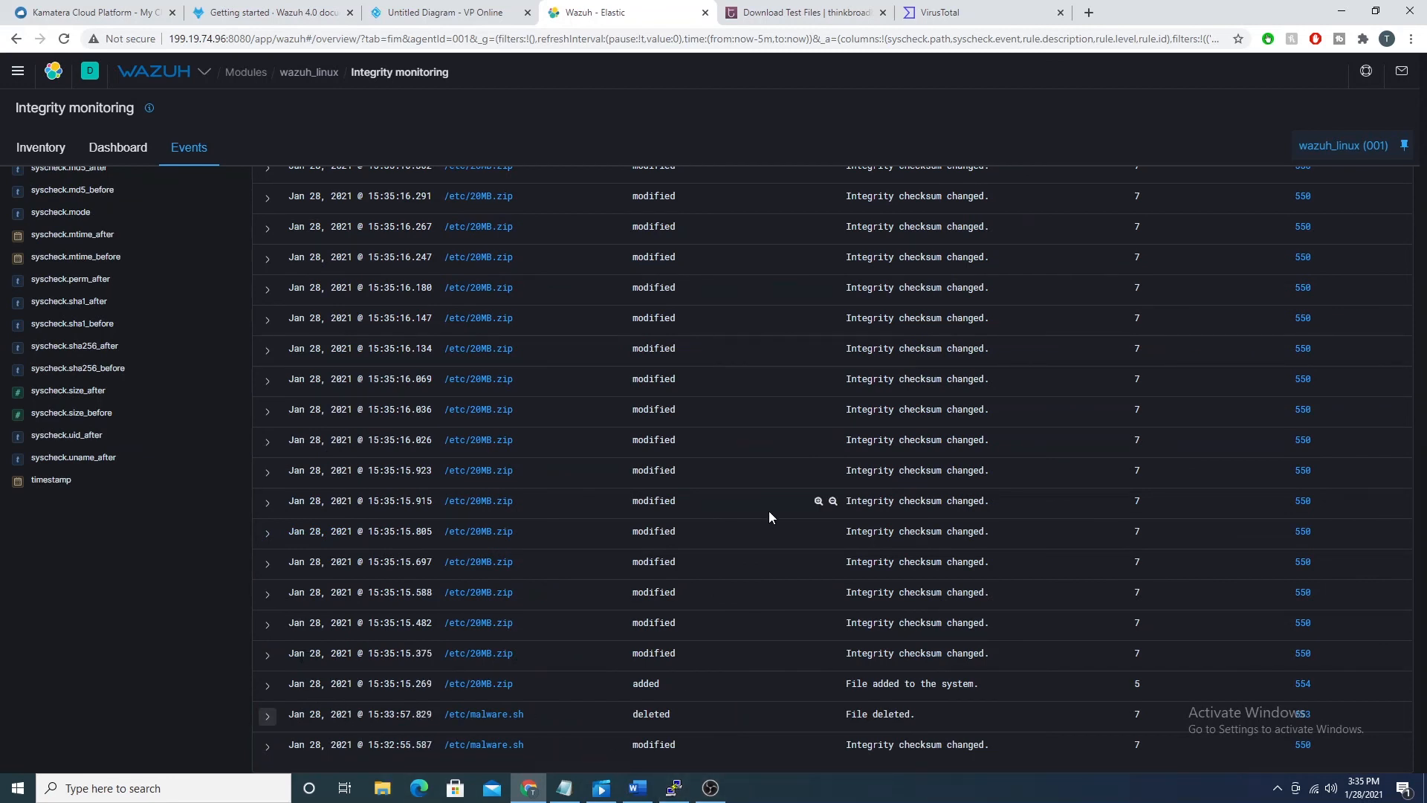
scroll(662, 444, "up", 1)
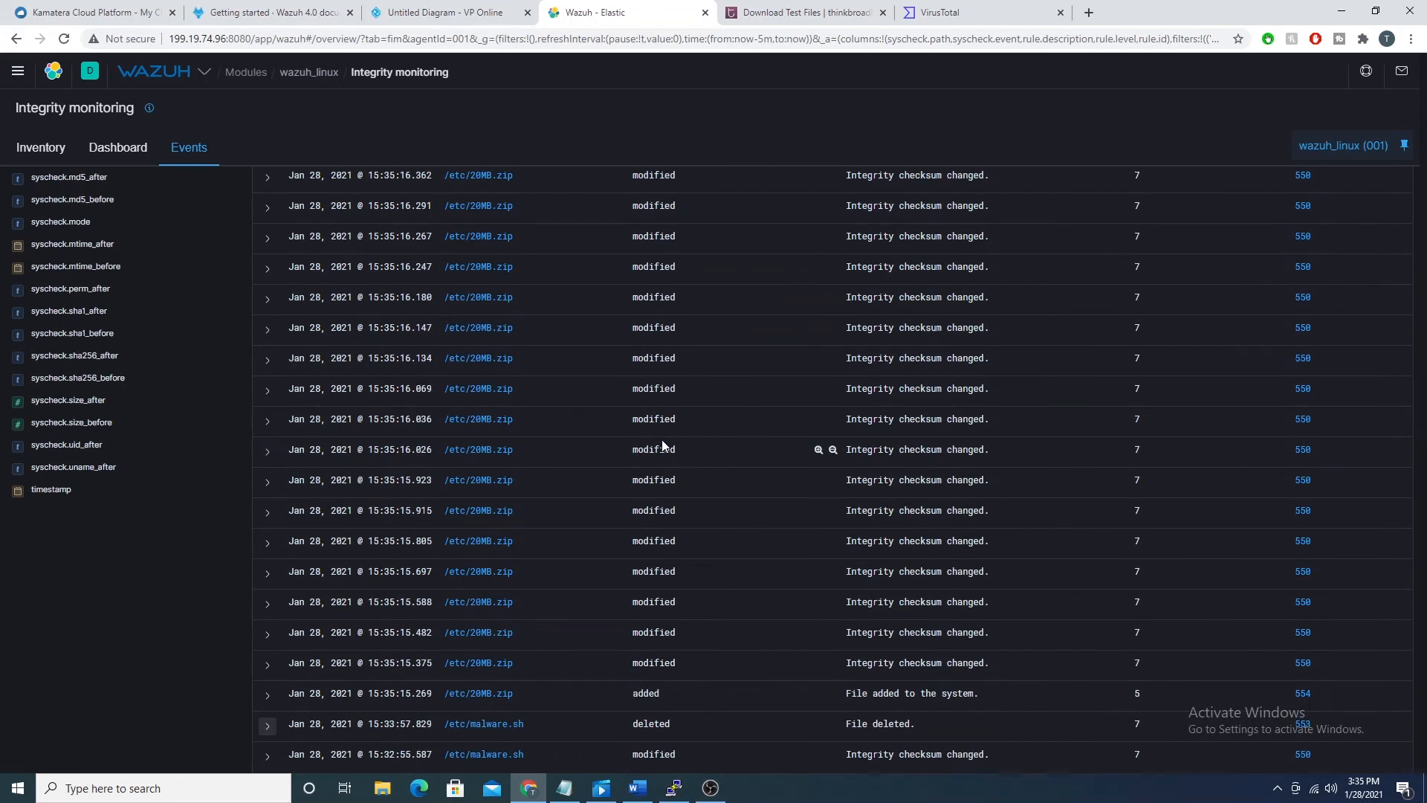
scroll(663, 445, "up", 6)
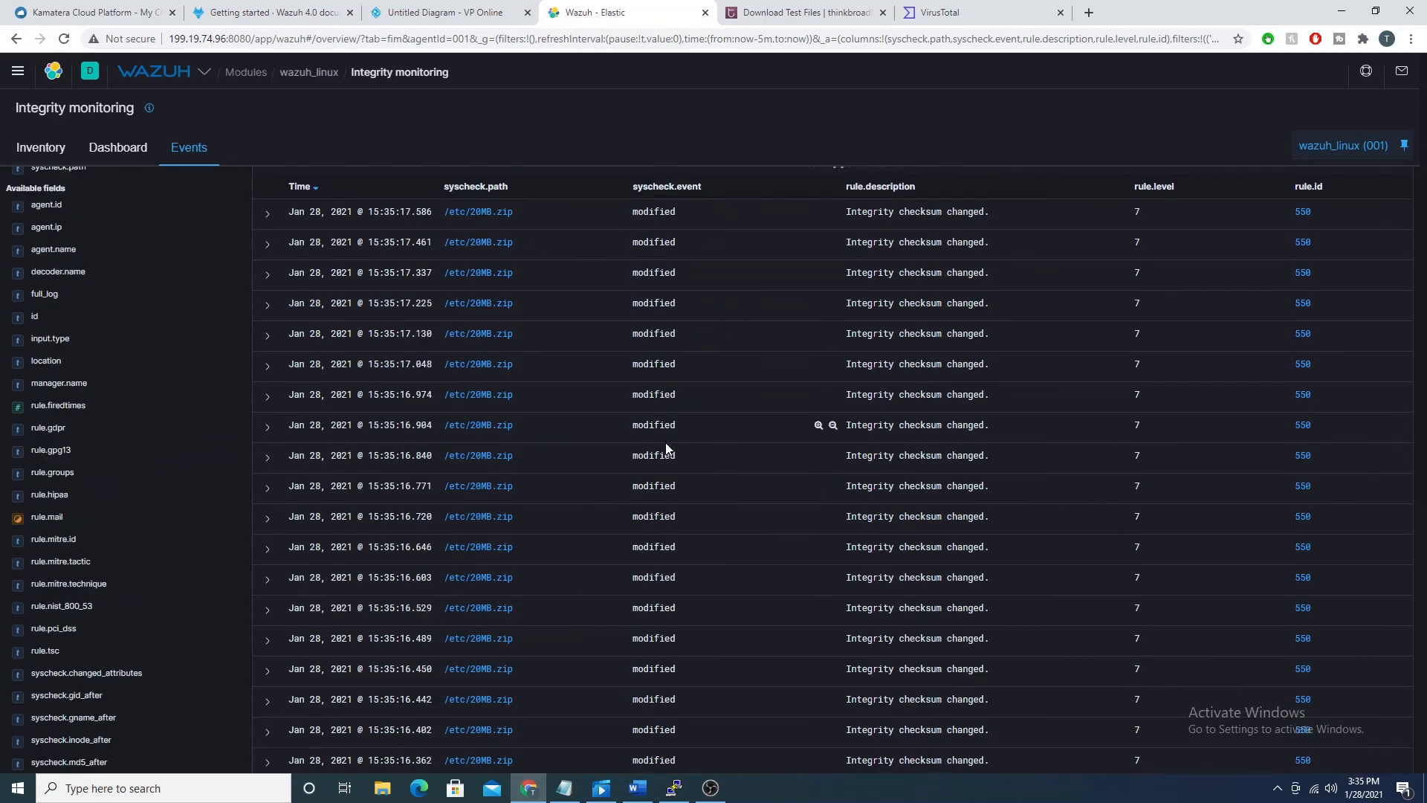
Step: Expand the added event for /etc/20MB.zip, examine its full_log and syscheck hash fields, and collapse it again
scroll(665, 446, "down", 8)
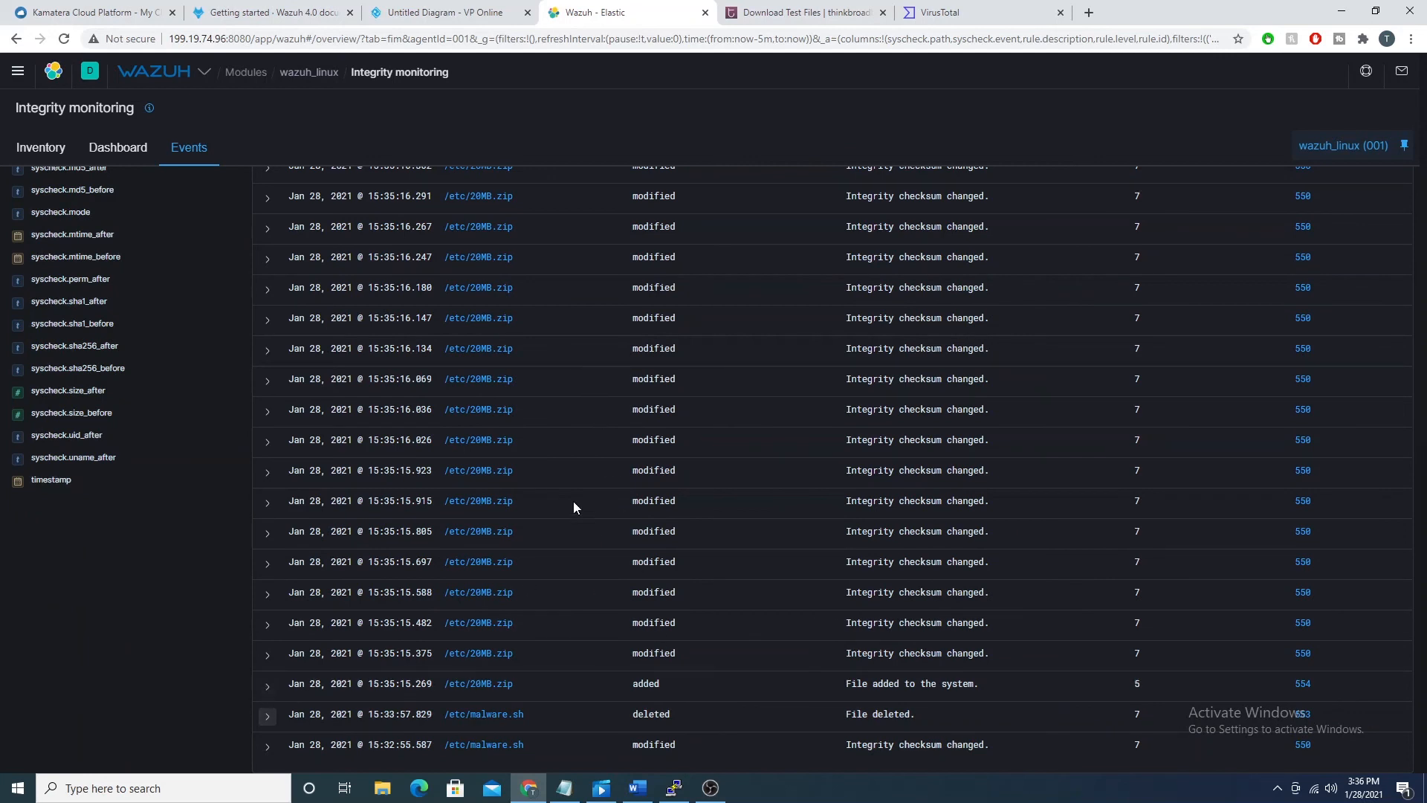
scroll(587, 447, "down", 5)
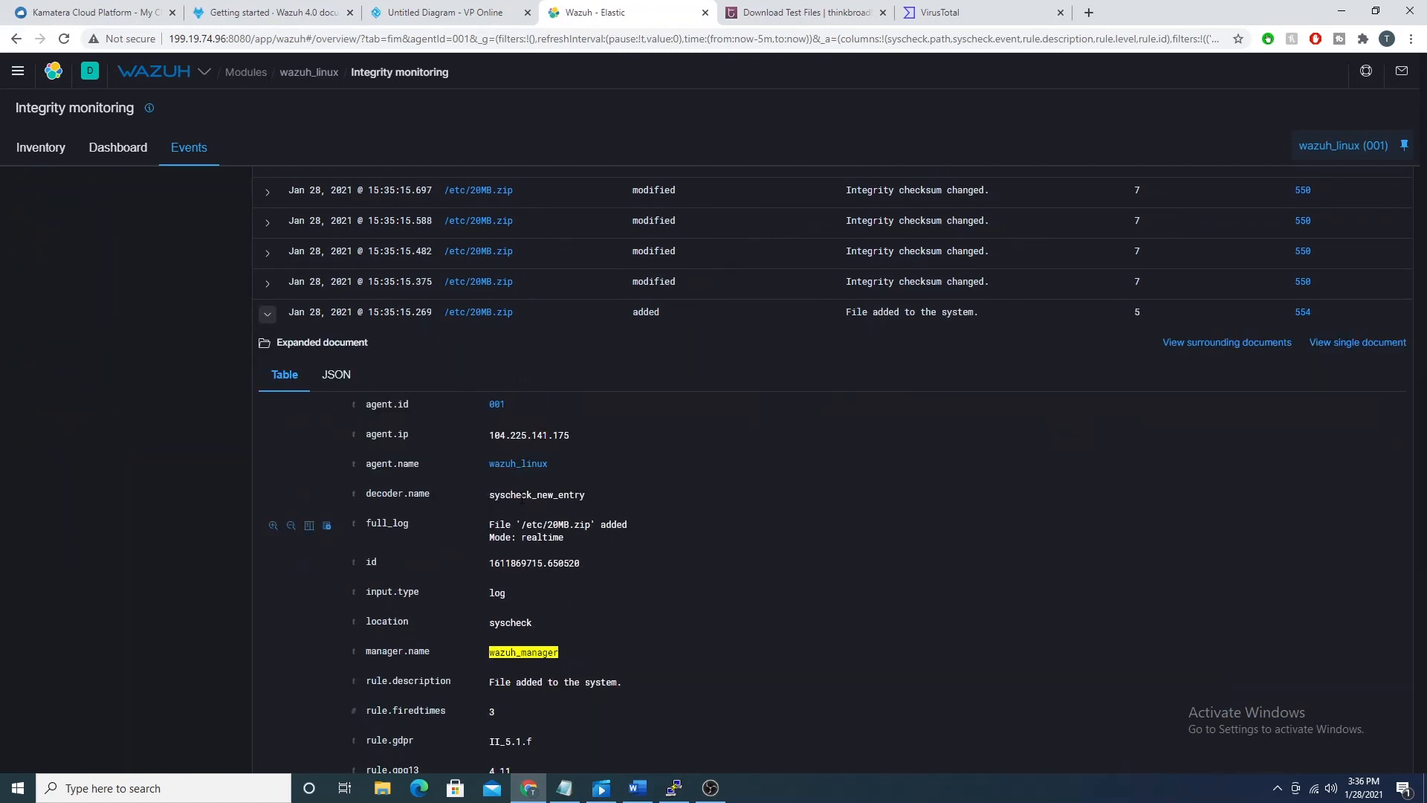
scroll(522, 497, "down", 9)
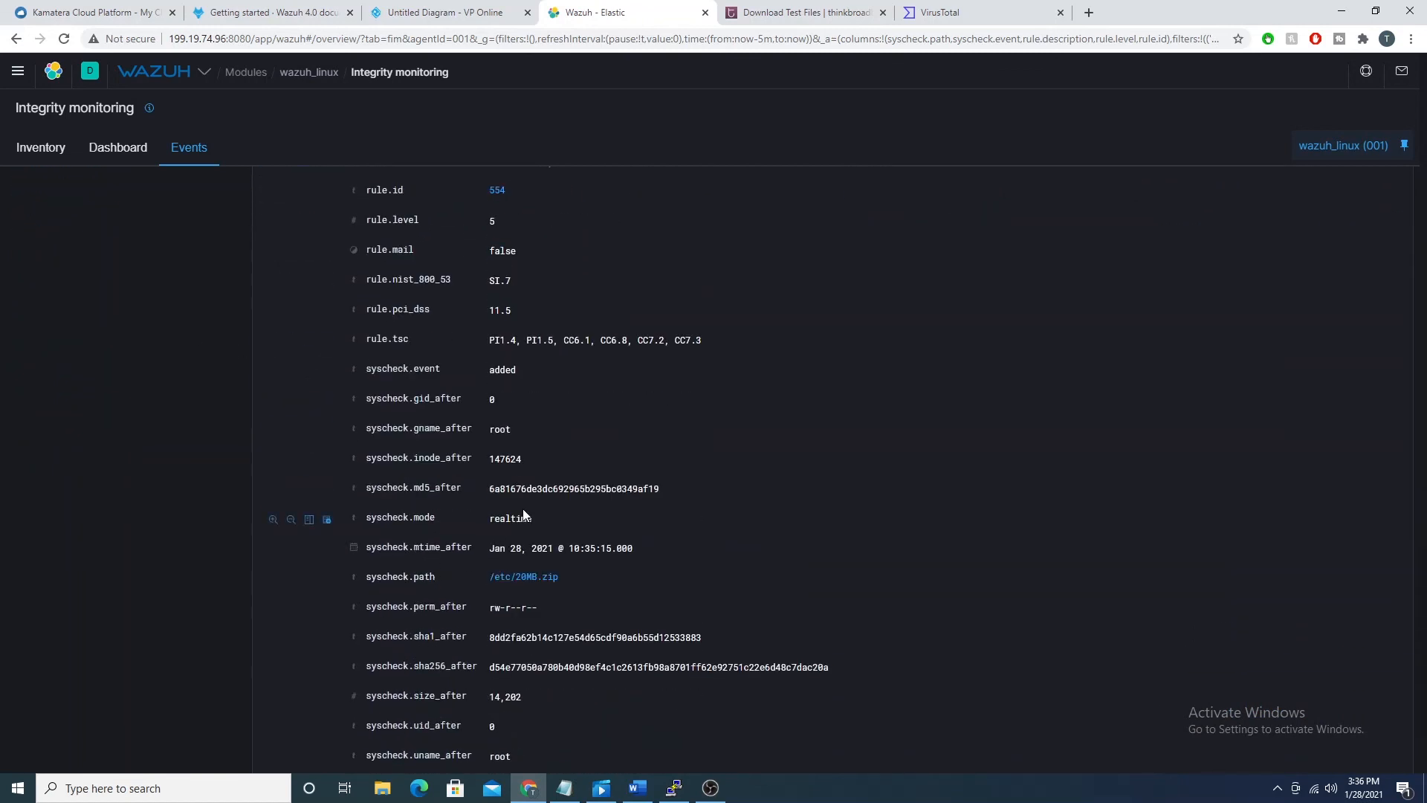
scroll(524, 513, "down", 2)
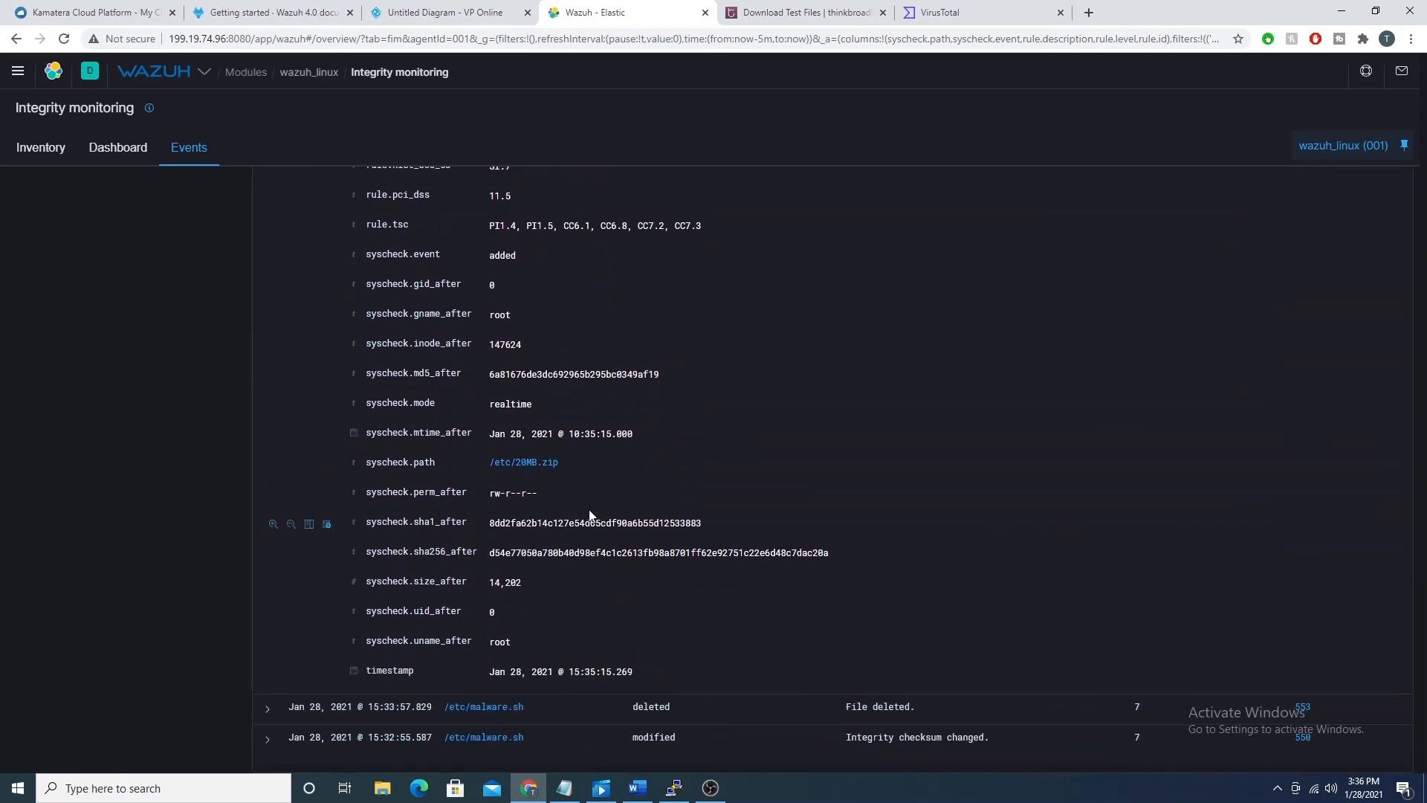
scroll(649, 507, "up", 8)
scroll(646, 513, "up", 6)
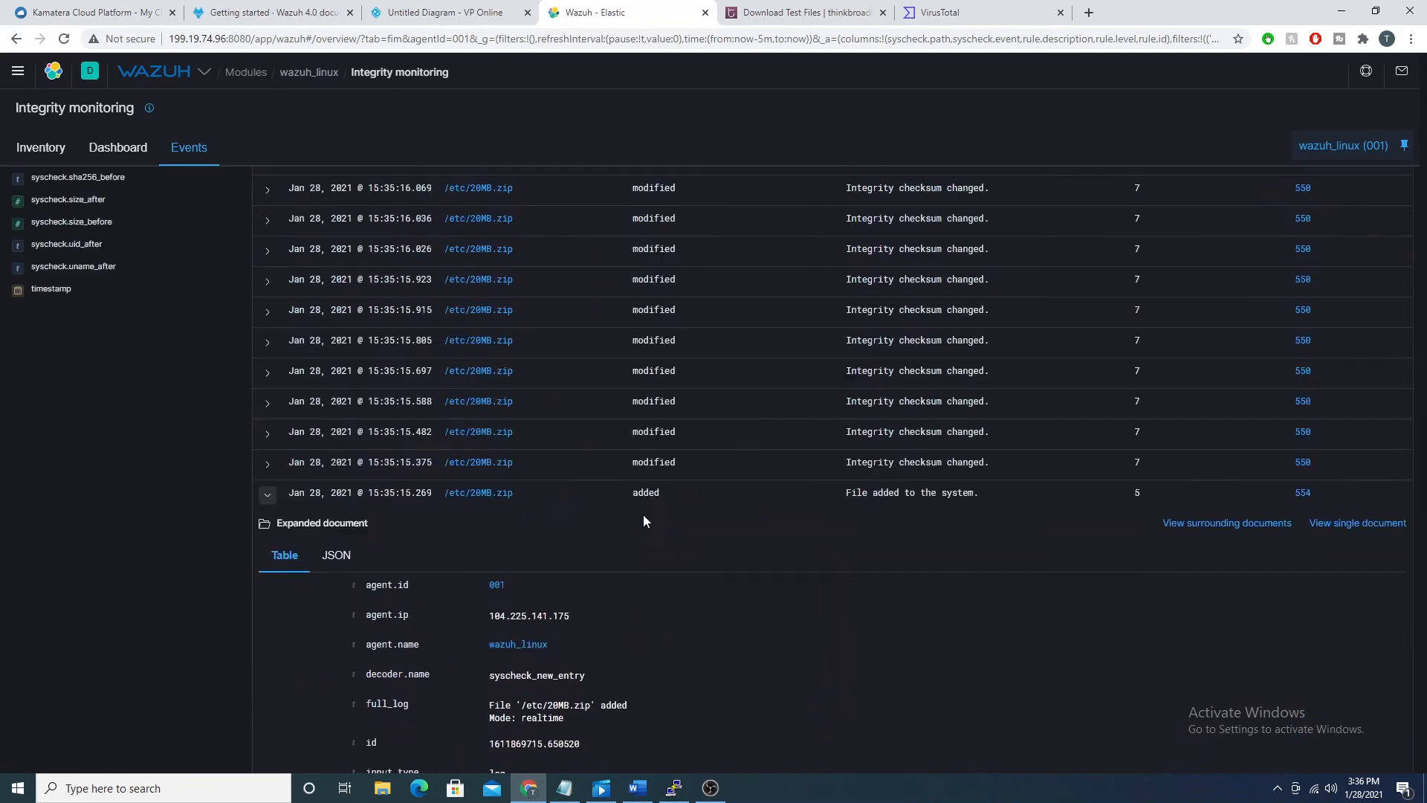
left_click(262, 575)
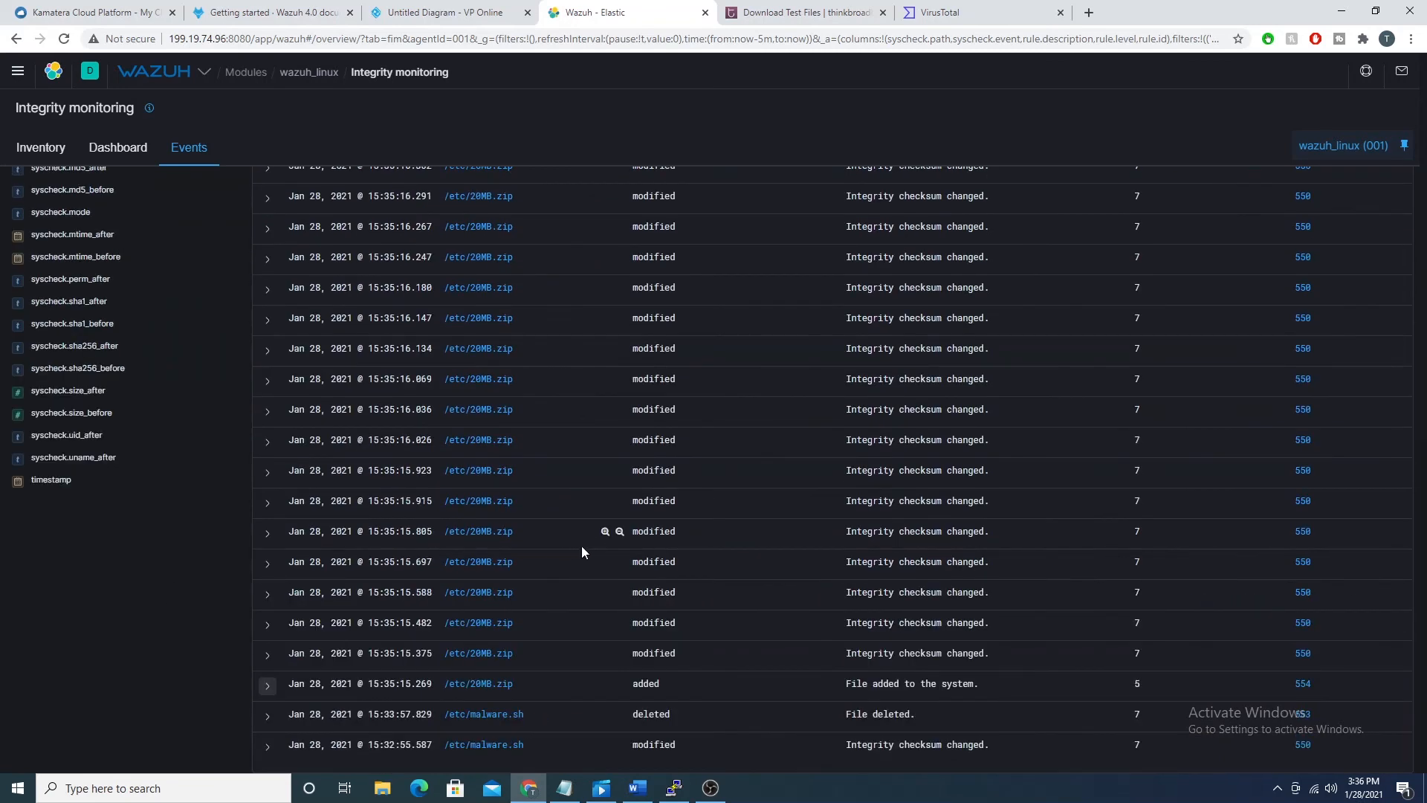
scroll(555, 559, "up", 5)
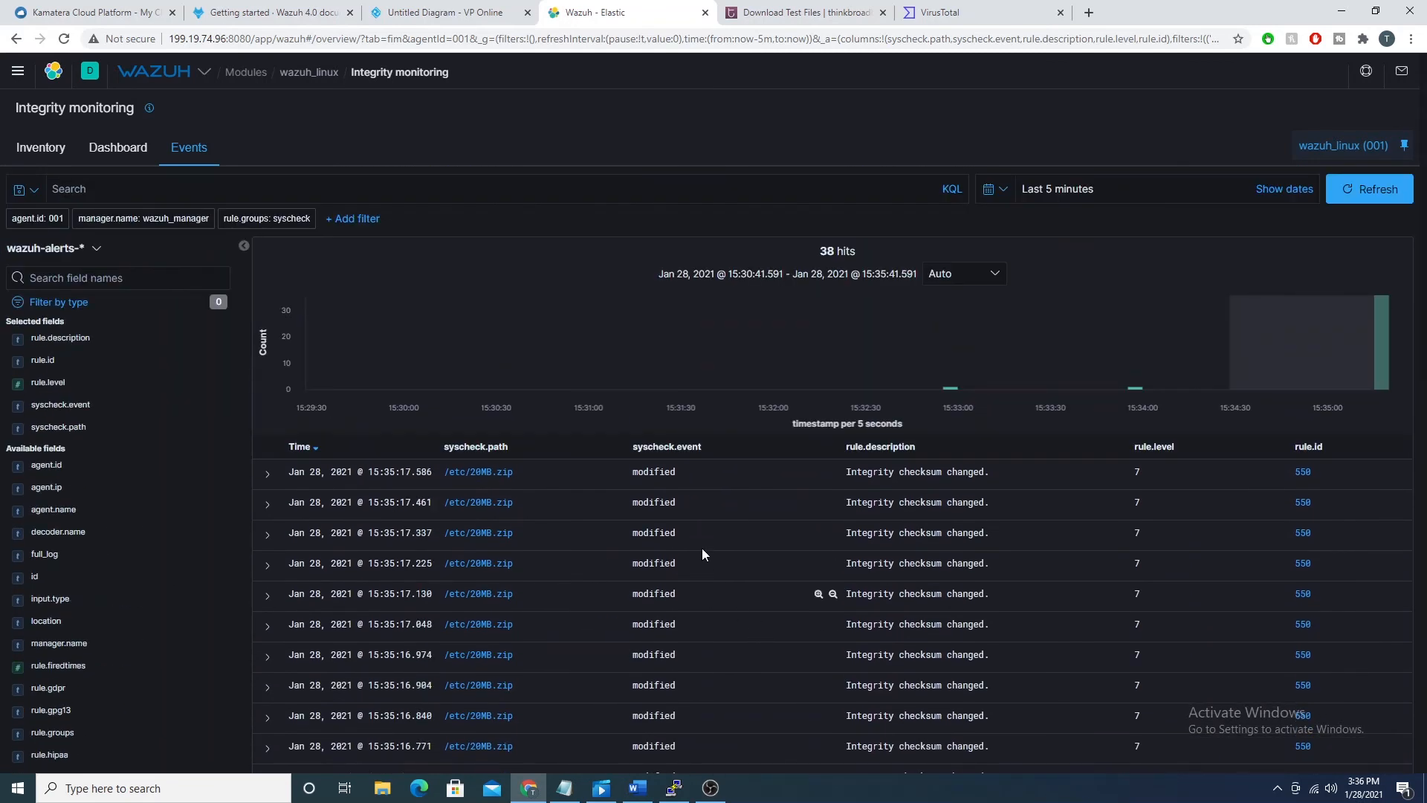
Step: Open the agent's file inventory and page through the monitored files up to page 6
left_click(53, 148)
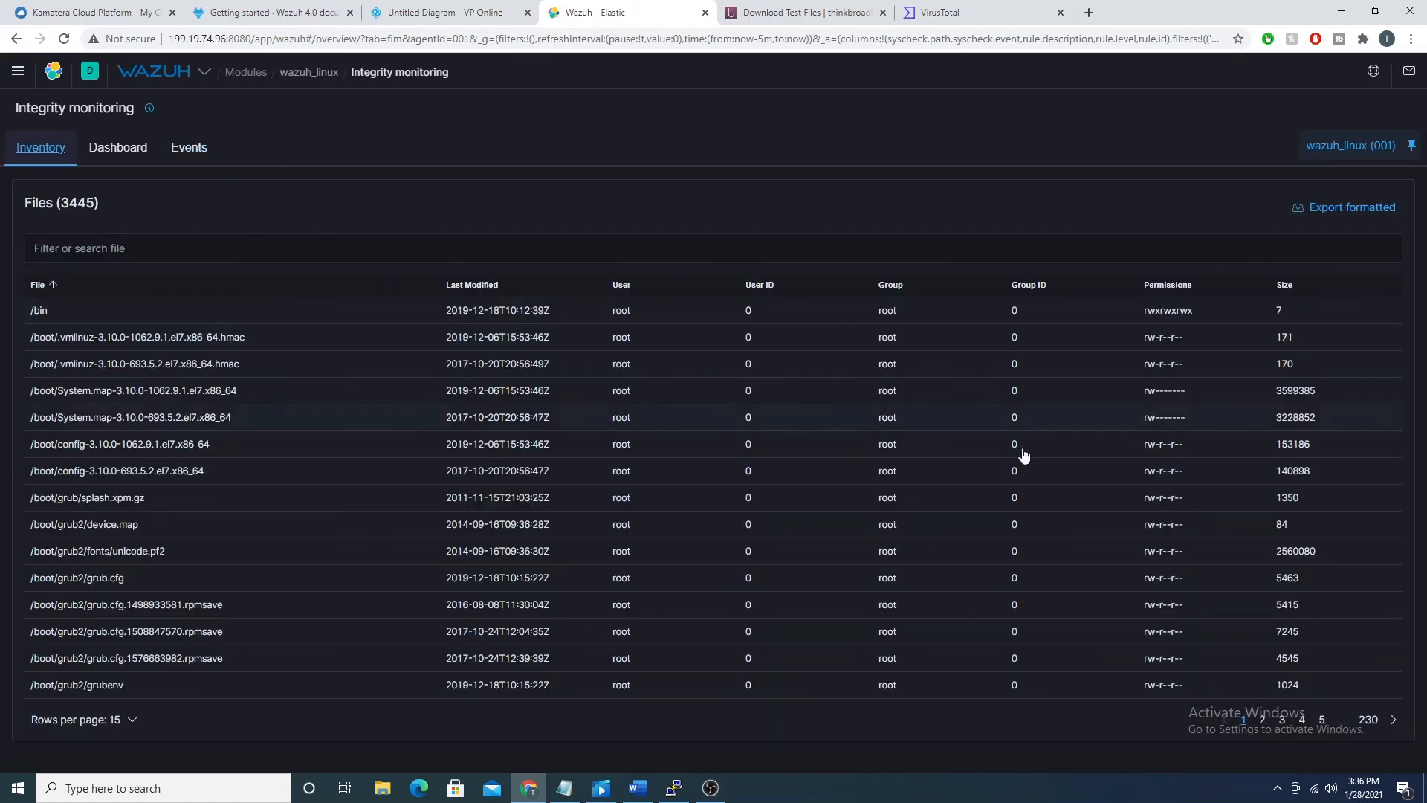
left_click(1395, 721)
left_click(1396, 723)
left_click(1395, 721)
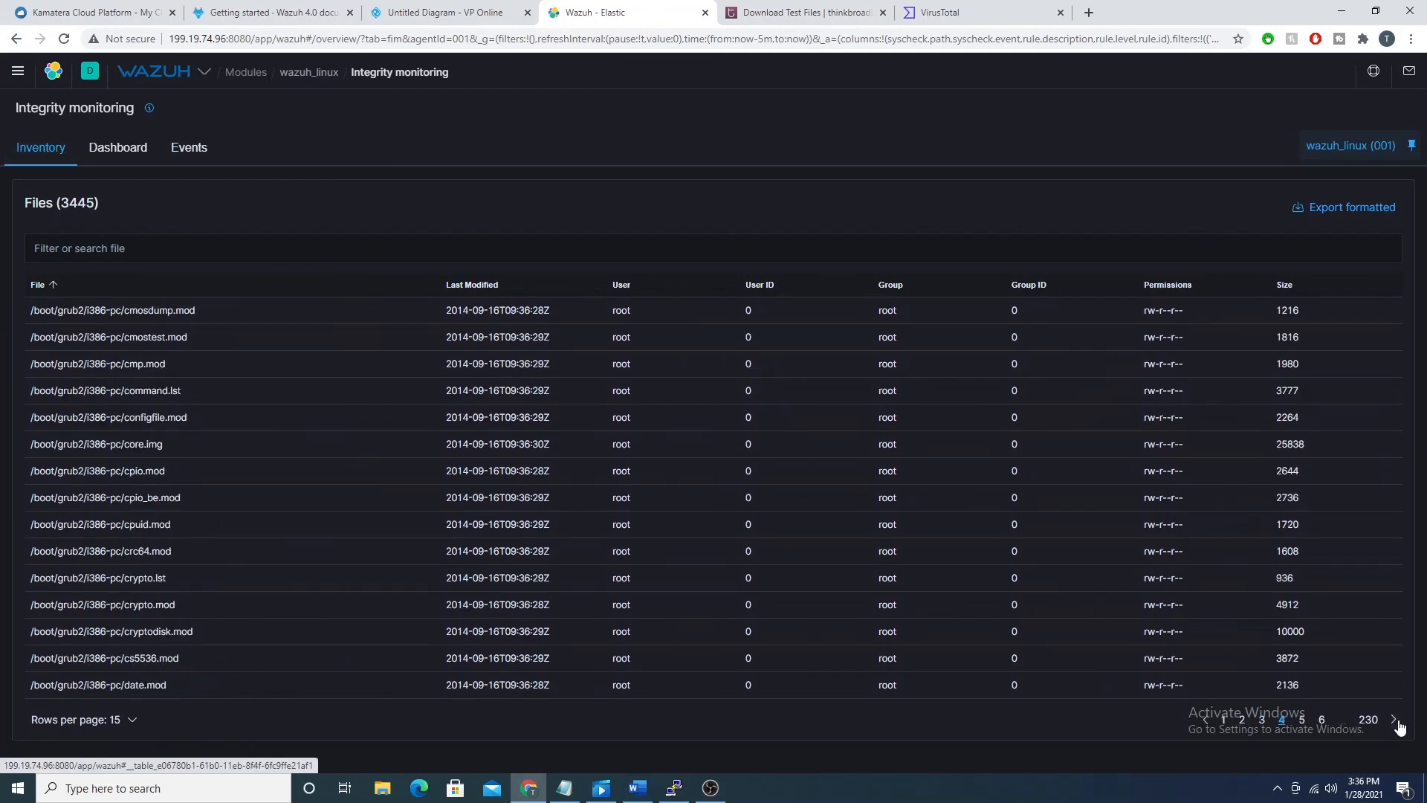
left_click(1395, 720)
left_click(1395, 721)
Step: Search the file inventory for "malware.sh", then clear that search filter
left_click(312, 249)
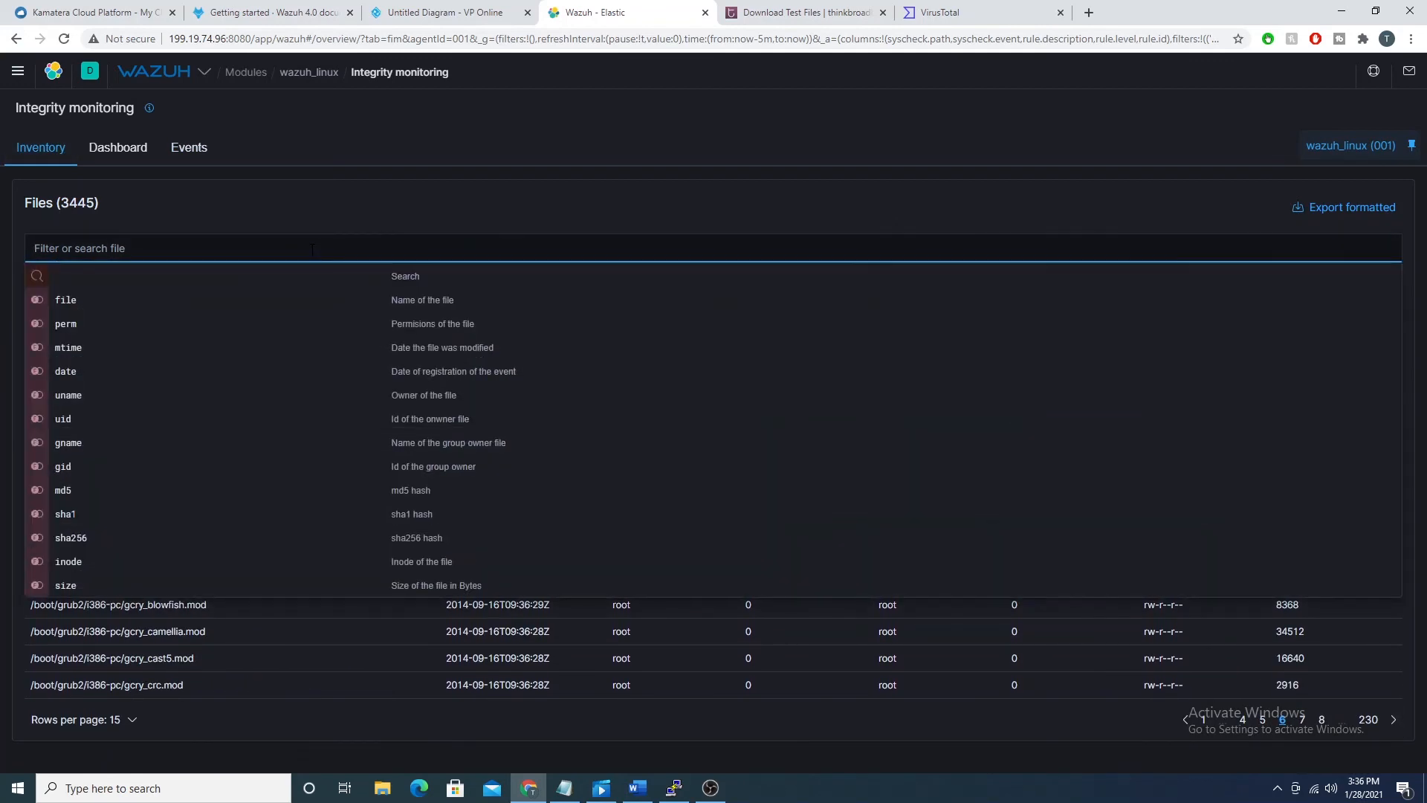
type("malware.sh")
key("Return")
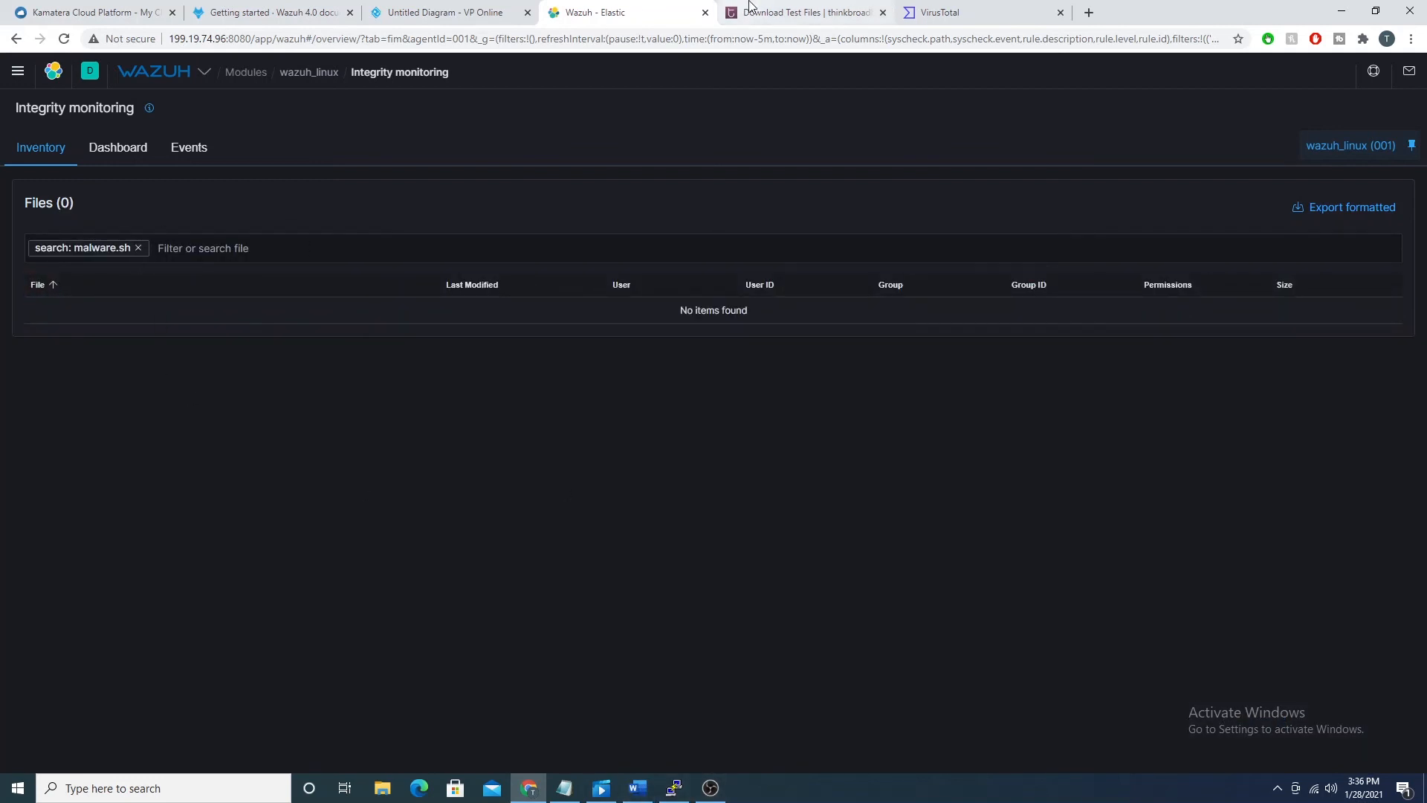
left_click(138, 249)
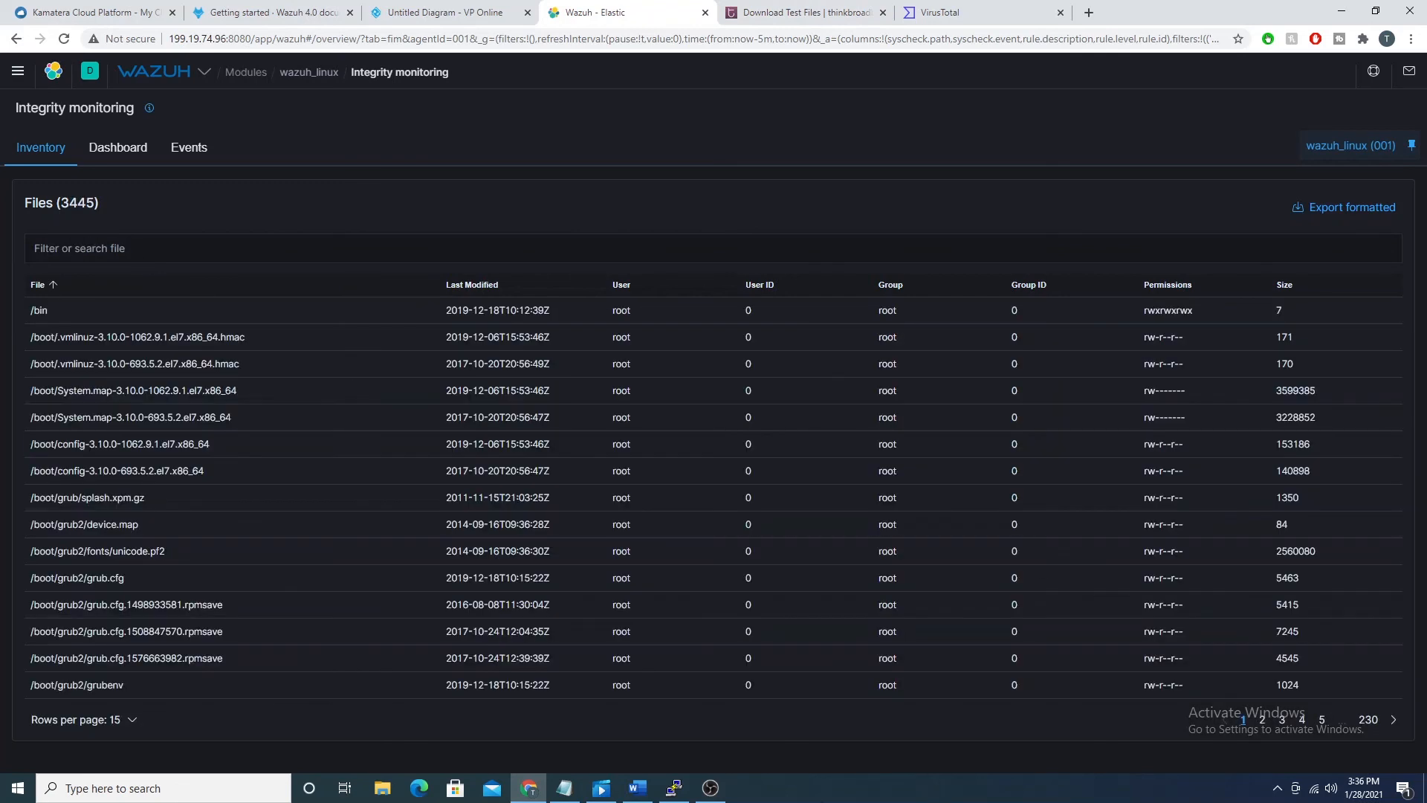
Step: Search the file inventory for "20MB" and open the details of /etc/20MB.zip to examine its ownership, permissions and hashes
left_click(669, 791)
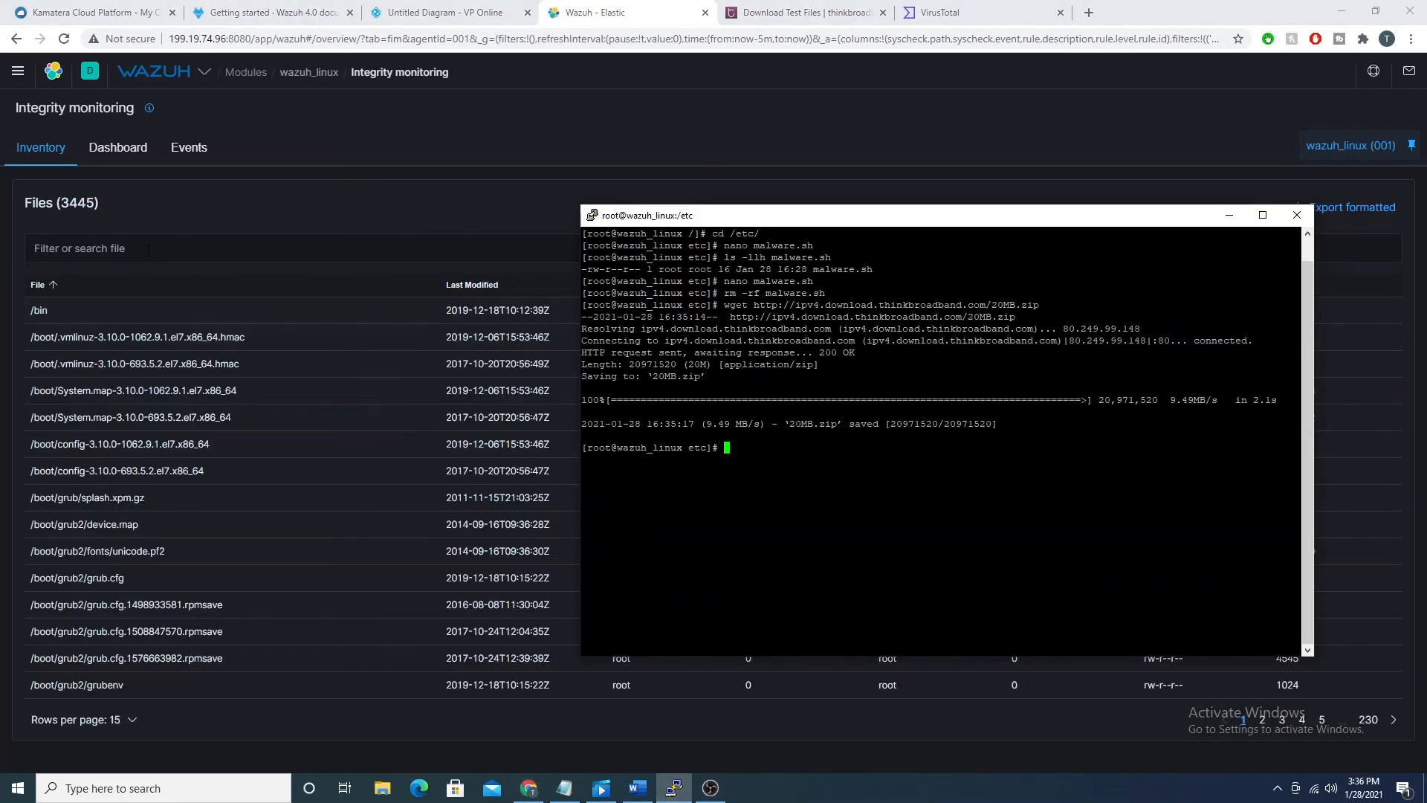
left_click(137, 248)
type("20MB")
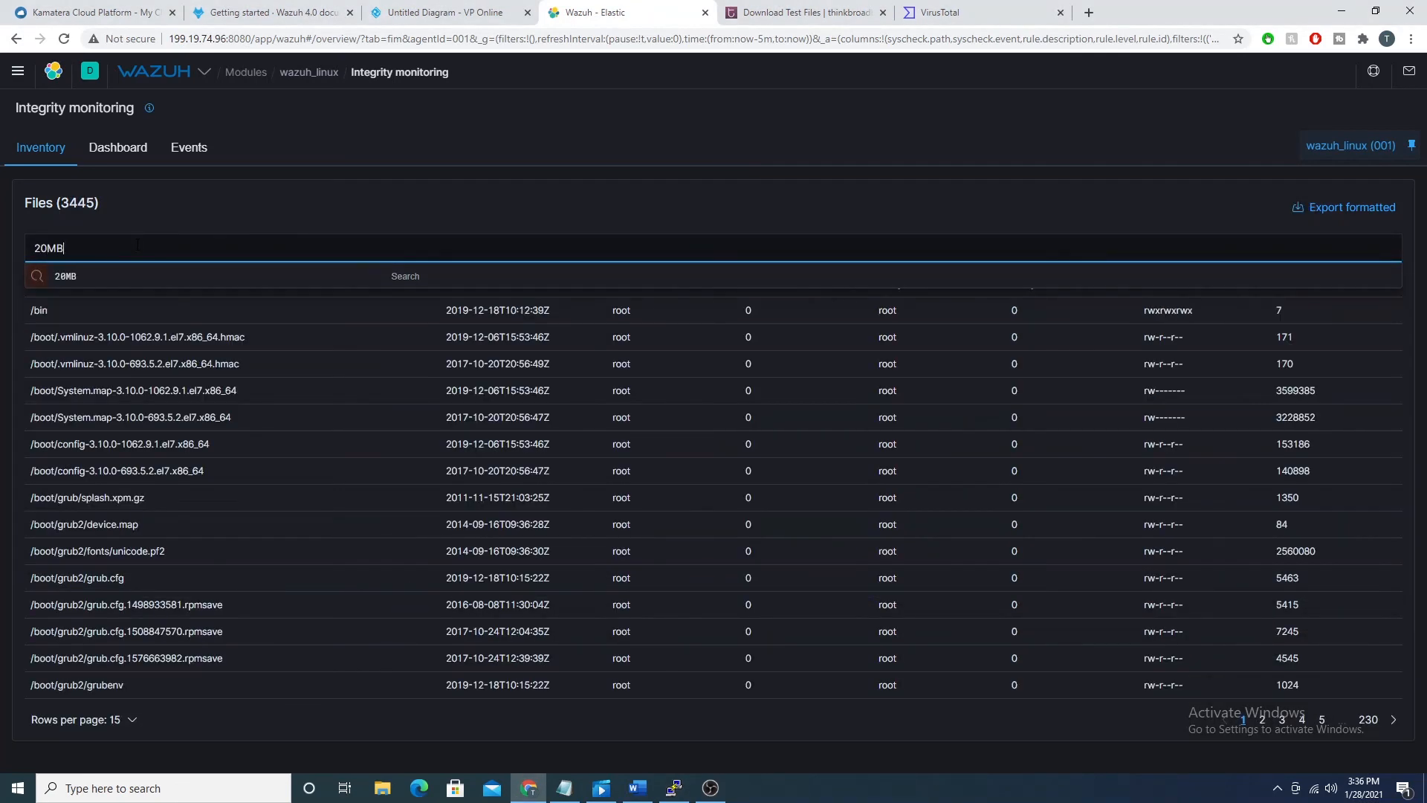
key("Return")
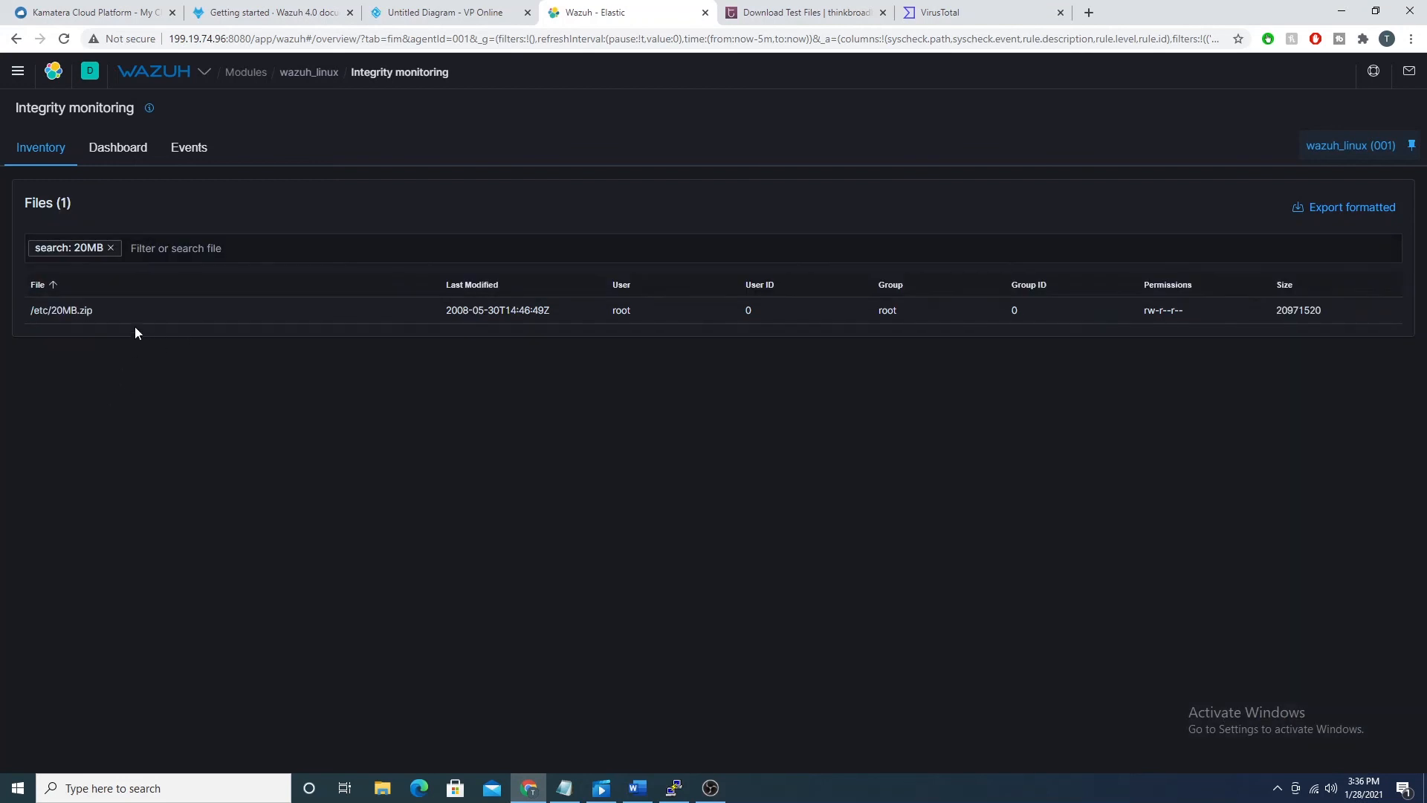
left_click_drag(109, 315, 24, 318)
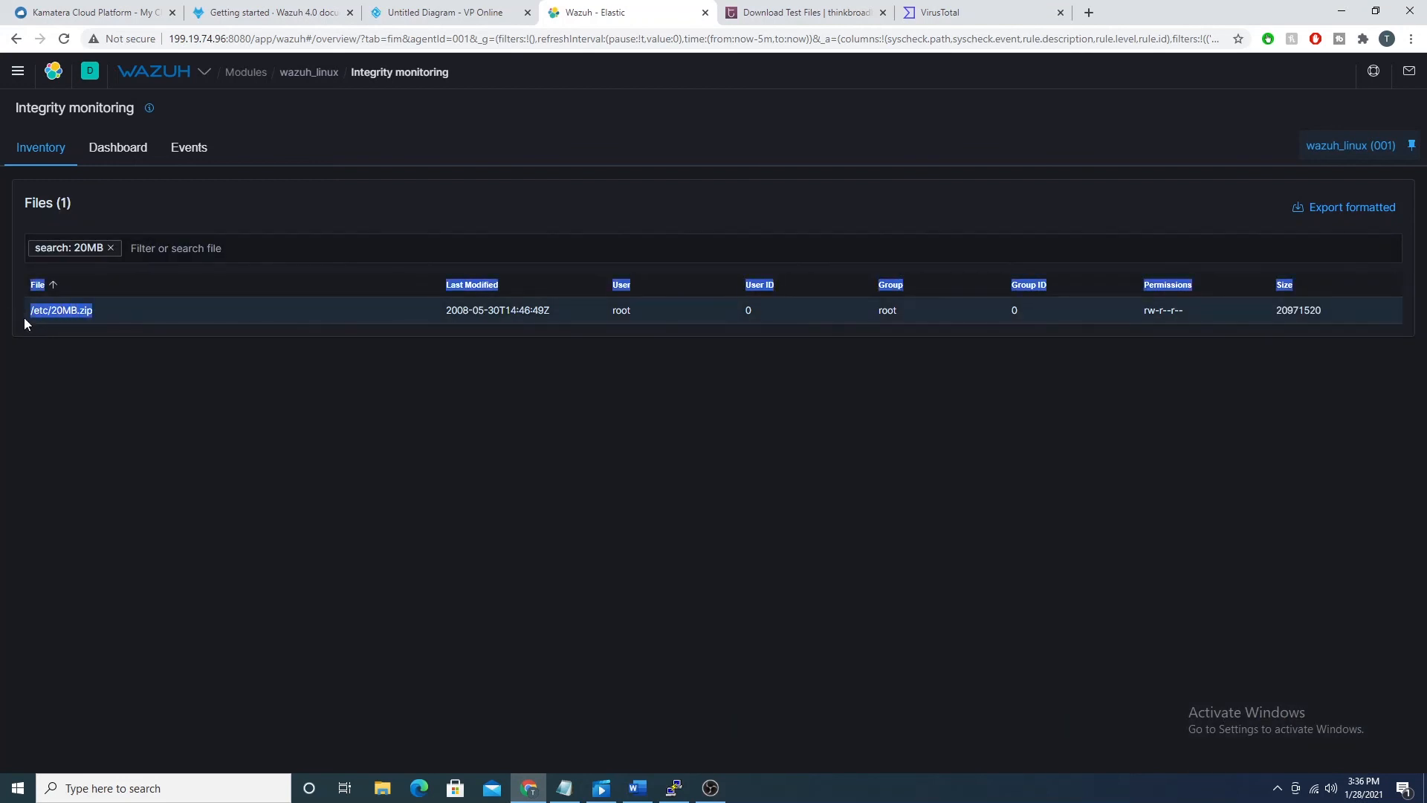
double_click(628, 310)
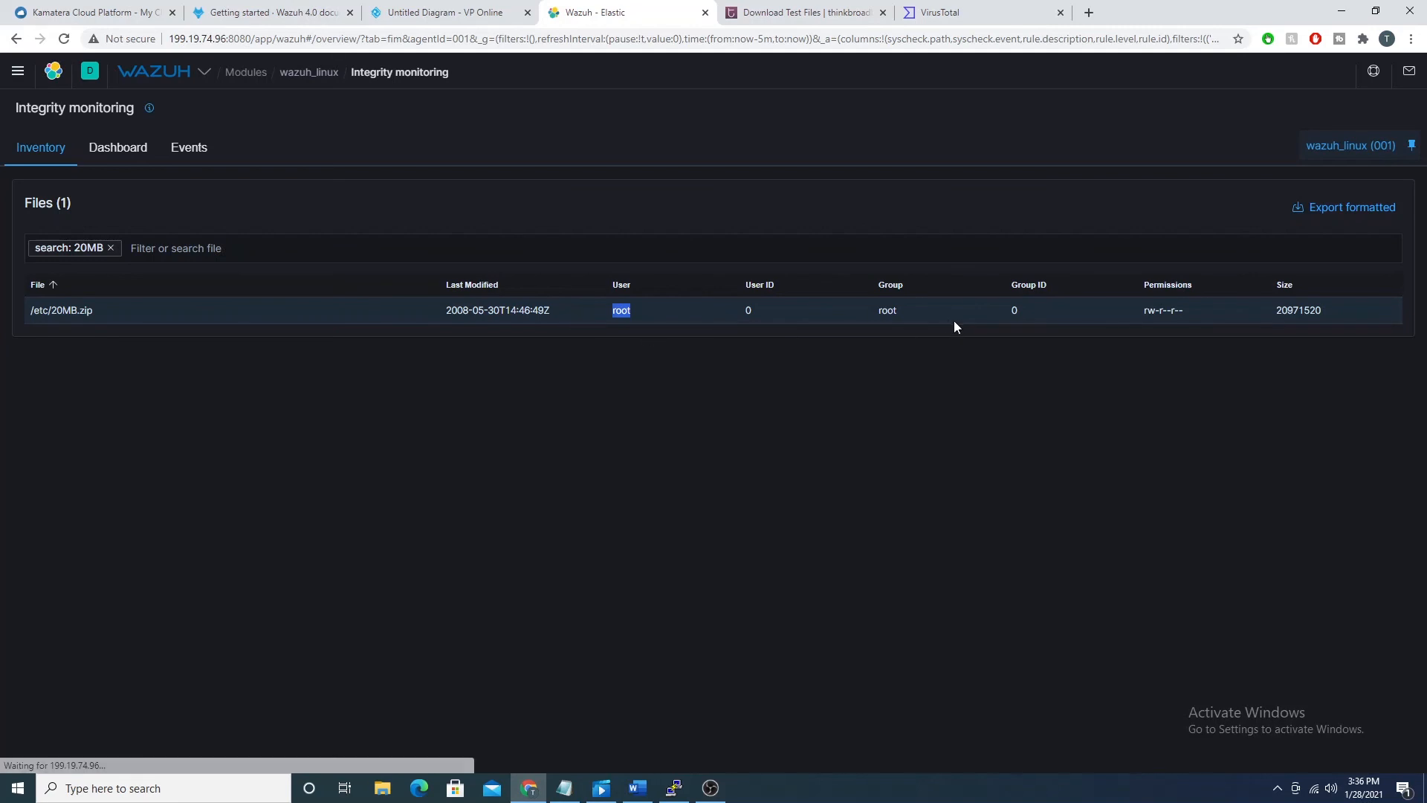
left_click(836, 316)
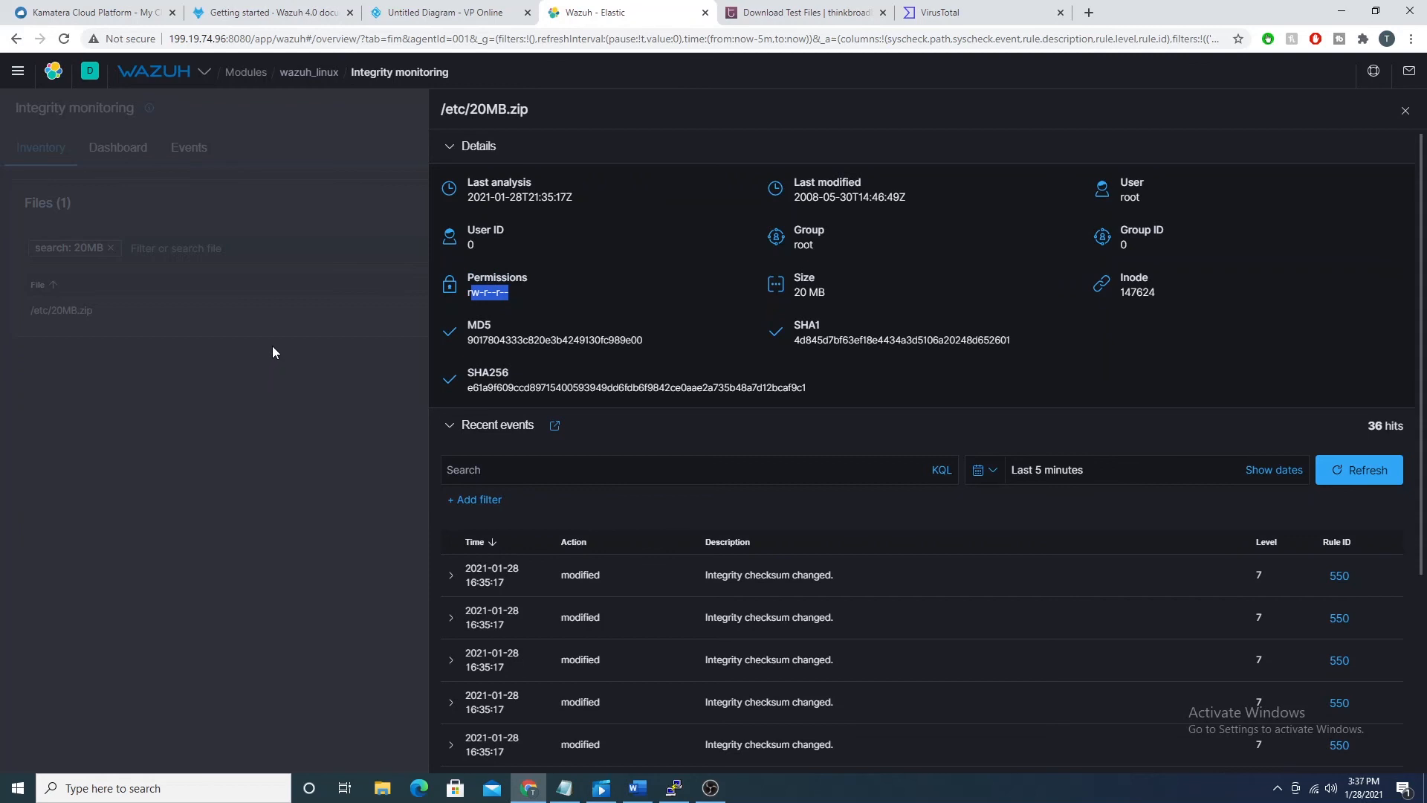
Step: Switch to the PuTTY terminal, list the contents of /etc with ls, and look through the listing for 20MB.zip
left_click(673, 788)
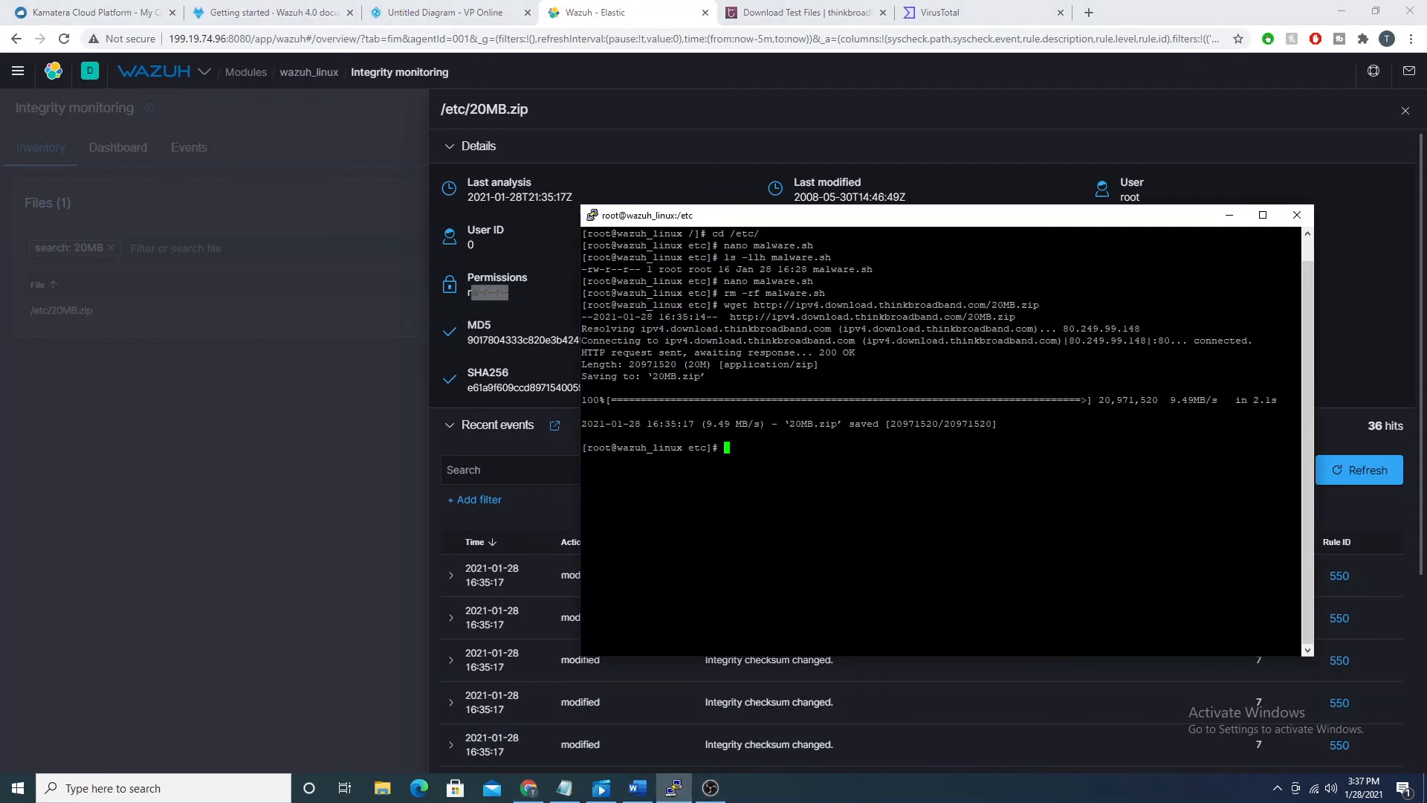
type("ls")
key("Return")
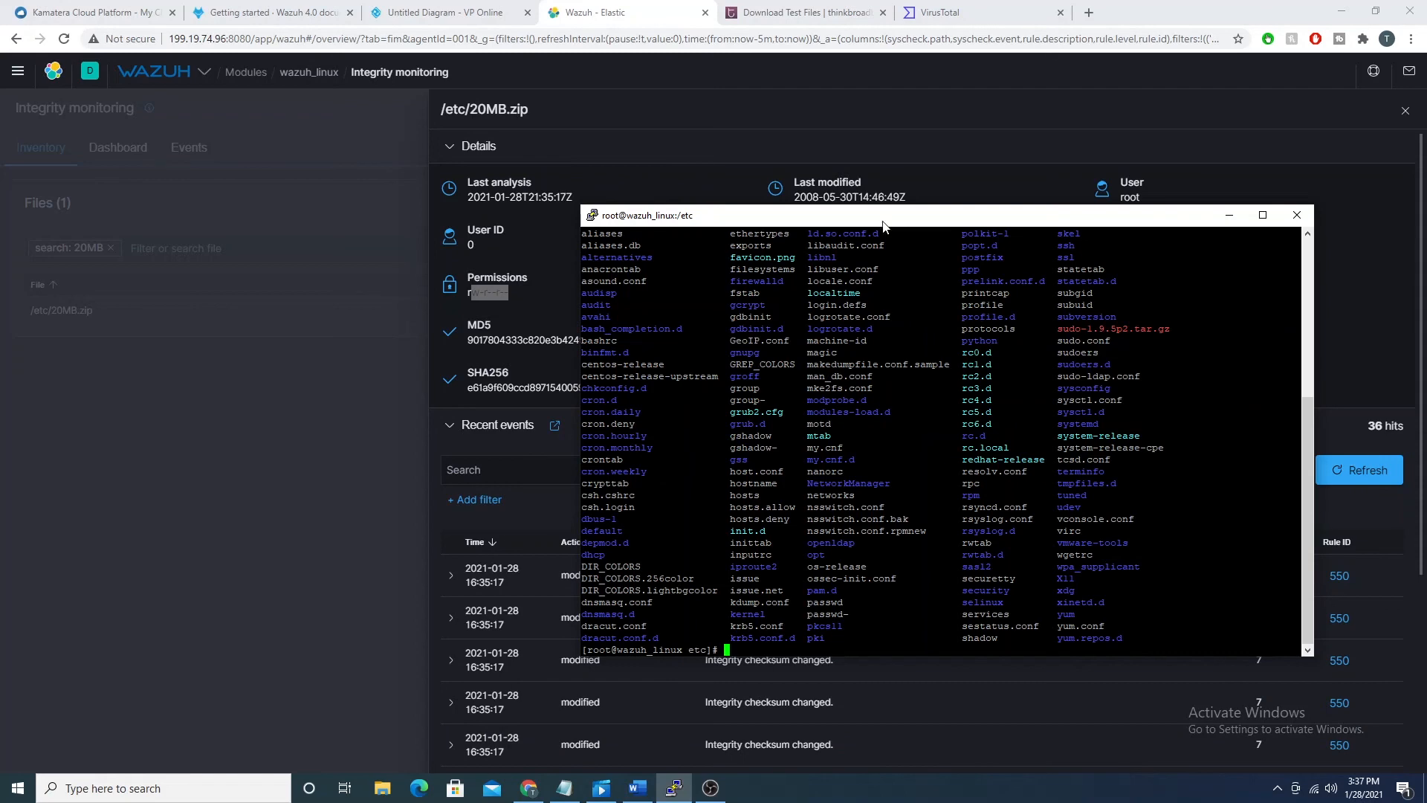
scroll(941, 442, "up", 8)
scroll(940, 442, "down", 8)
scroll(940, 442, "up", 8)
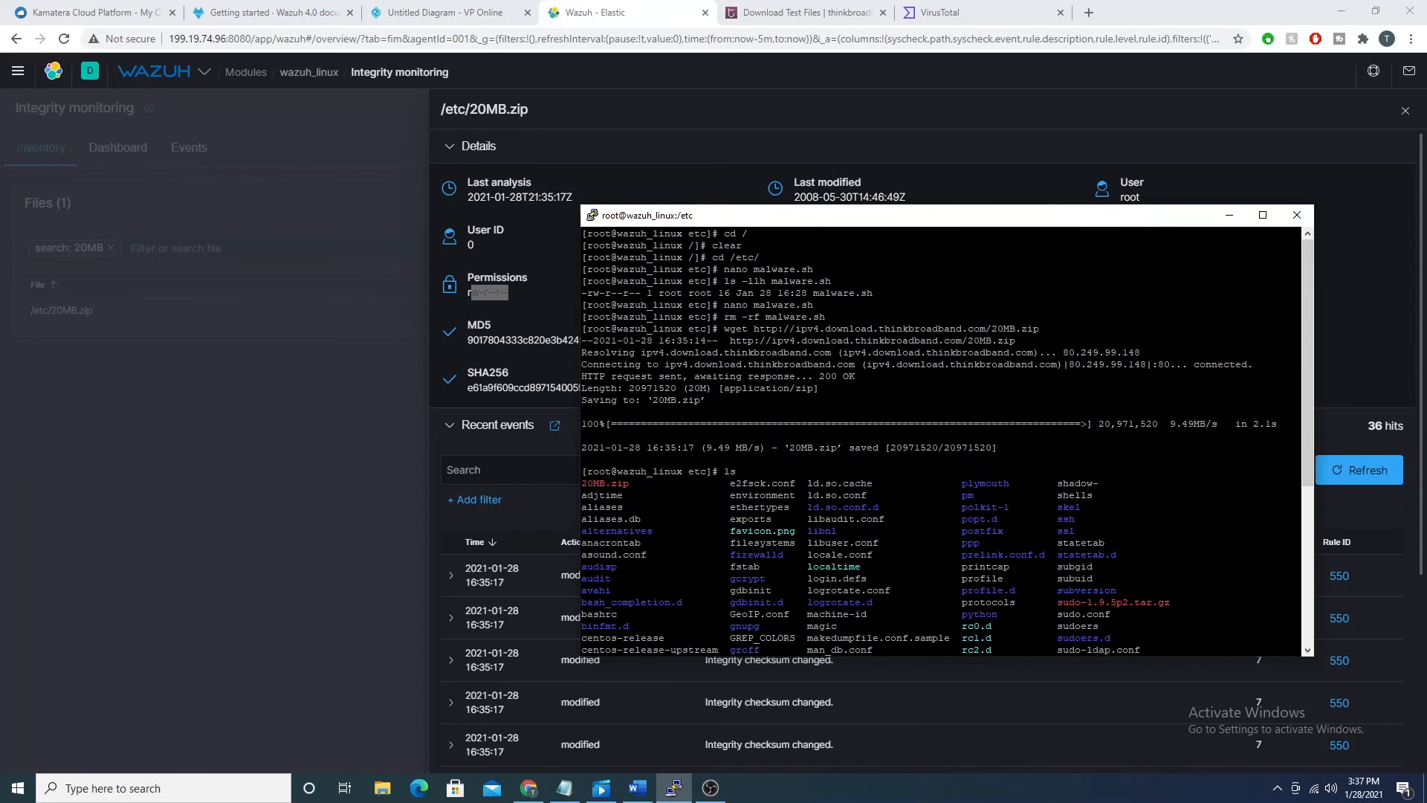
scroll(940, 442, "down", 8)
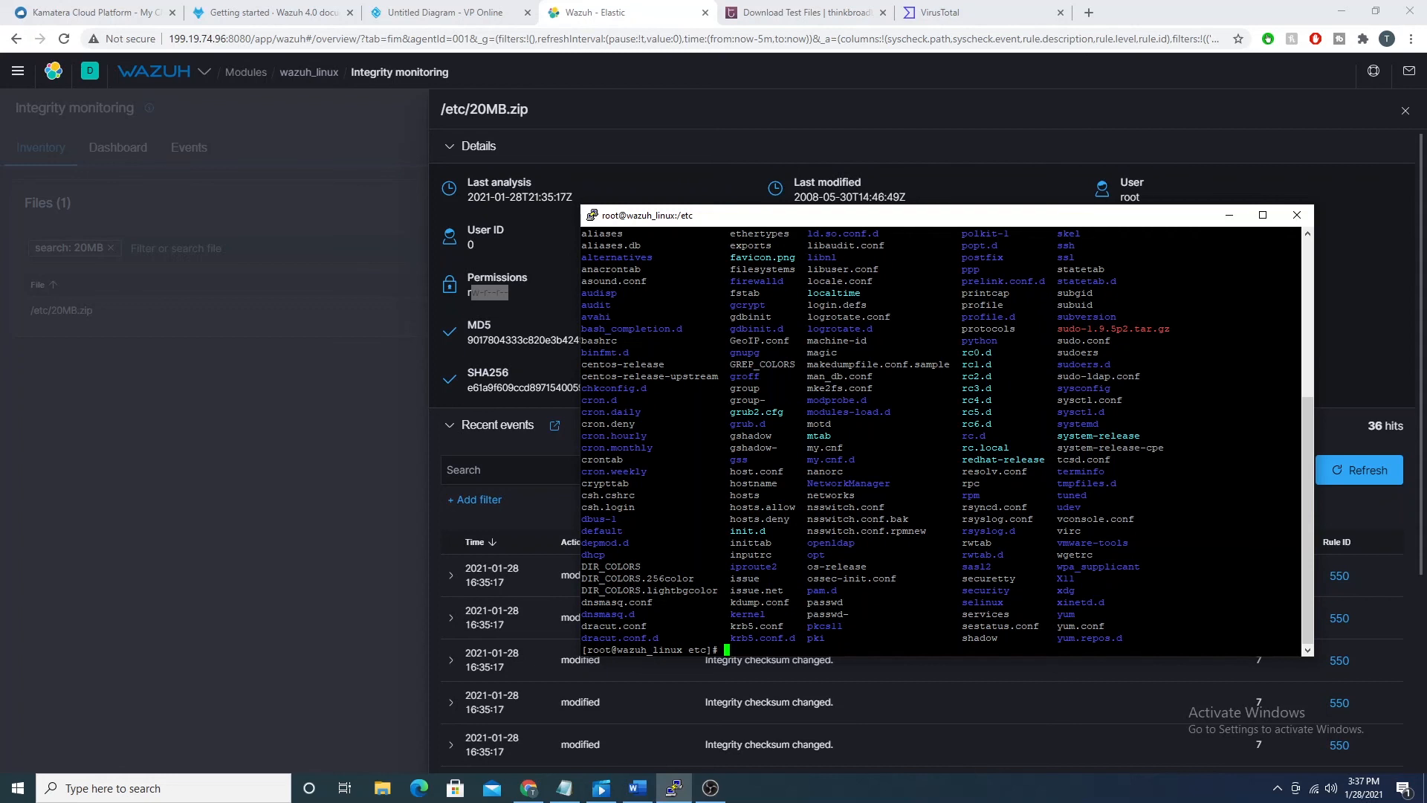
Step: Put the terminal away and, back in Wazuh, show the modules available for the wazuh_linux agent
left_click(1229, 215)
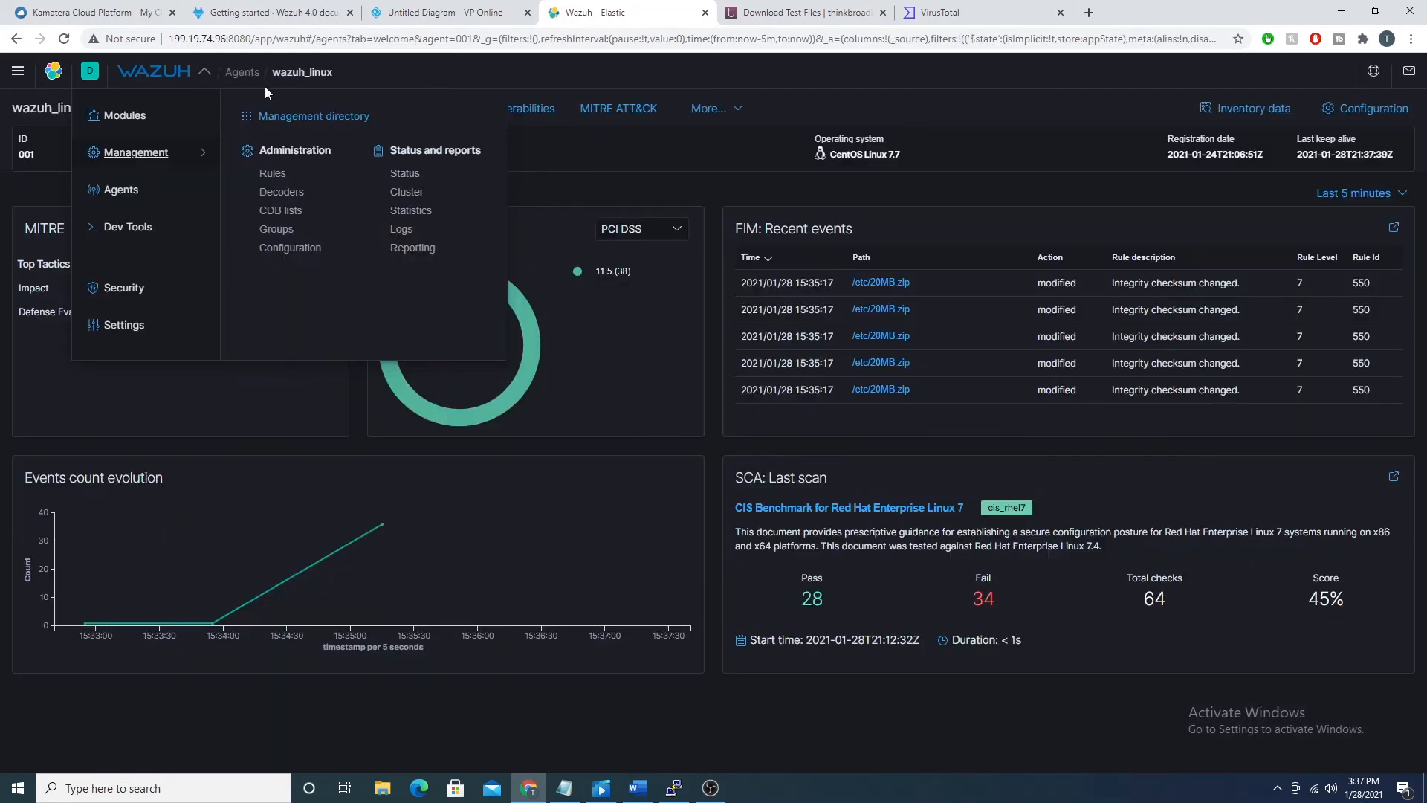
left_click(131, 112)
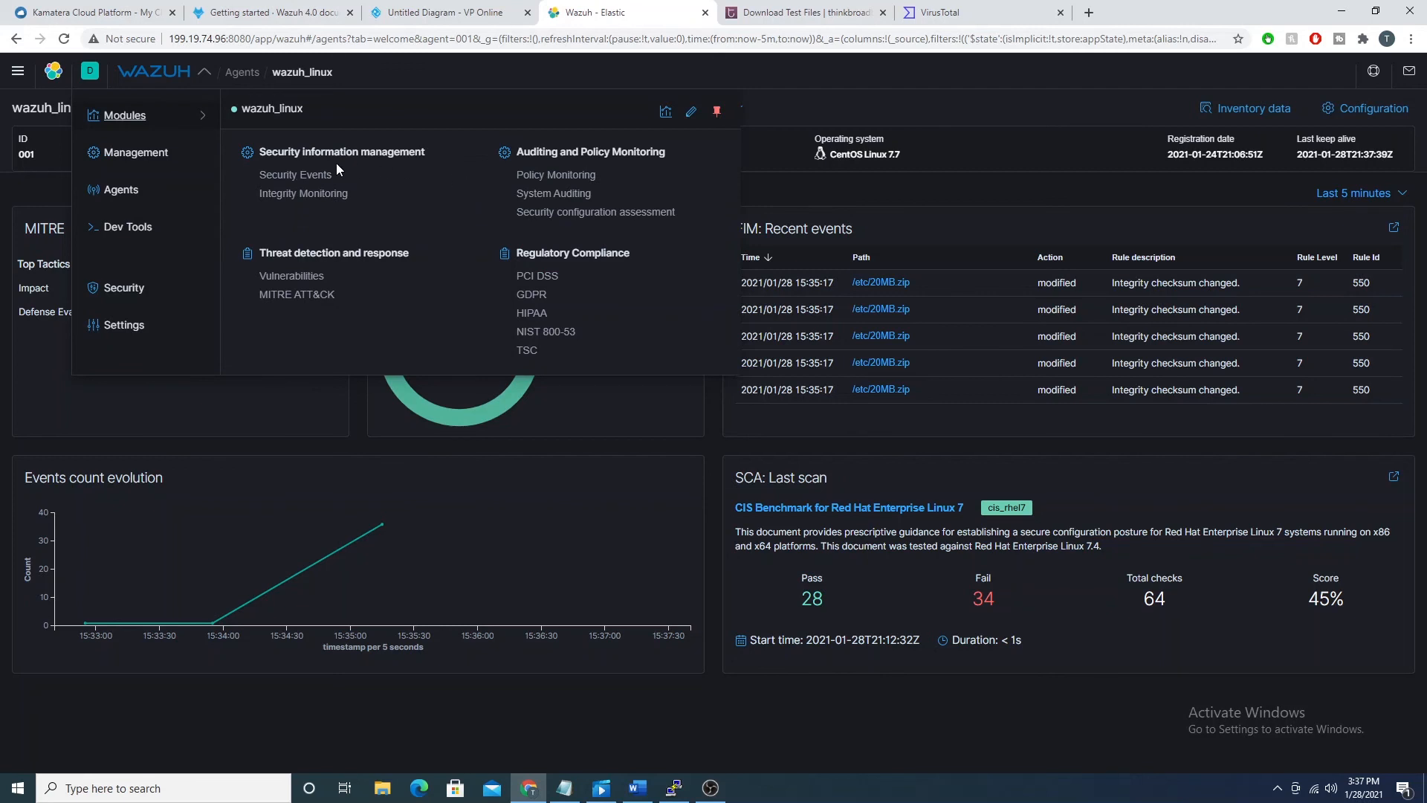